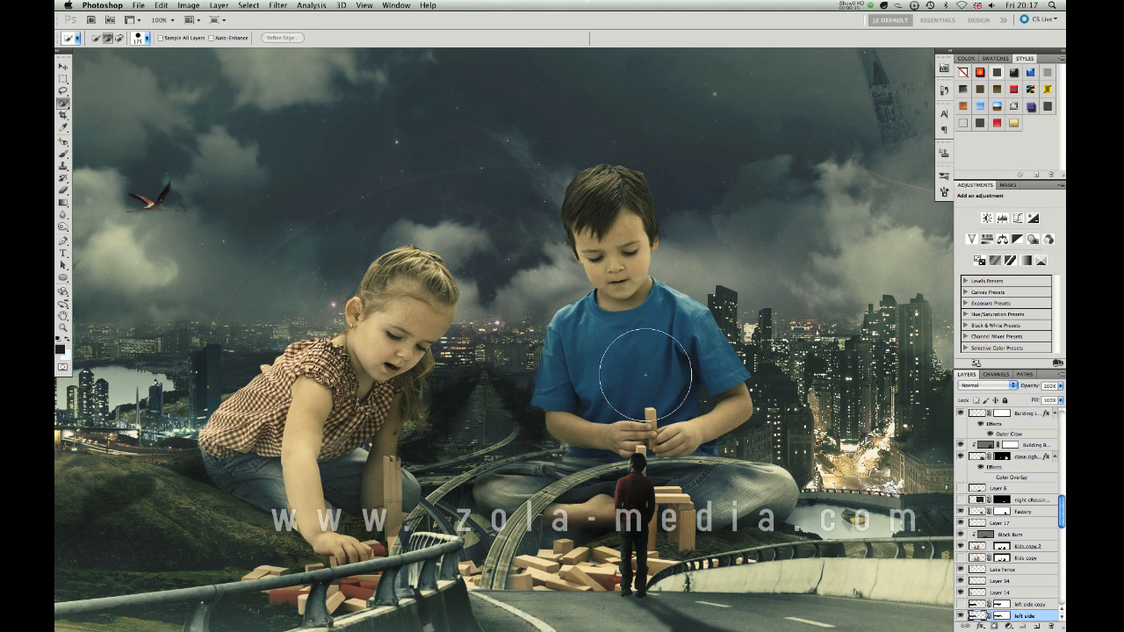
# Examine the full photo composite and its details around the two children, the letter A and the city horizon.
pyautogui.press('super+0')
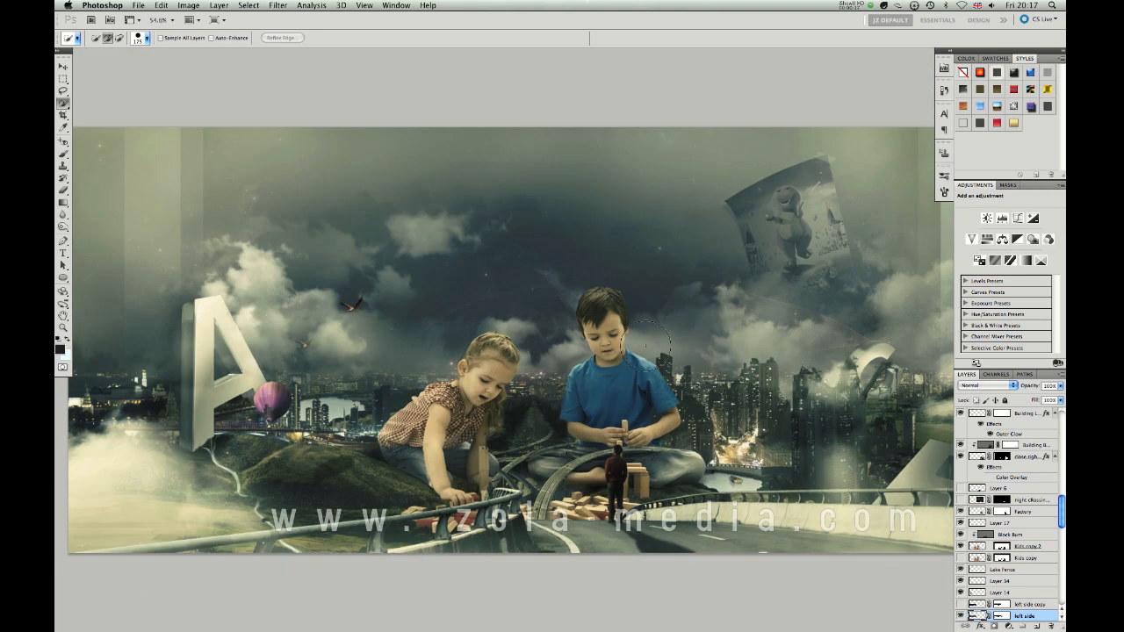
pyautogui.moveTo(528, 281); pyautogui.dragTo(567, 323)
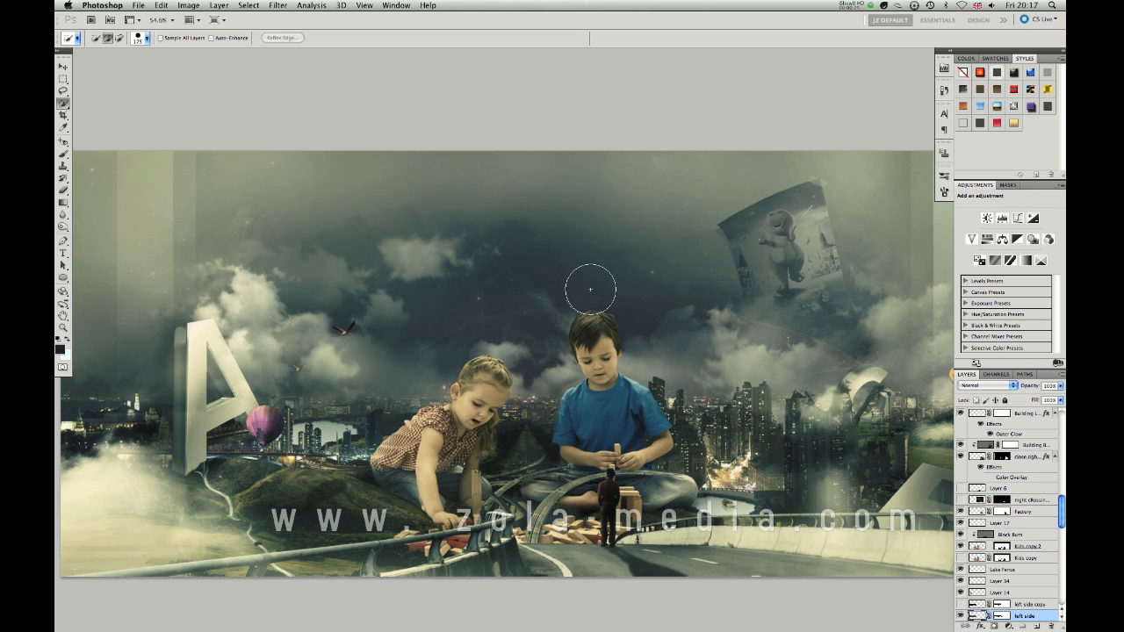
pyautogui.moveTo(589, 306); pyautogui.dragTo(550, 349)
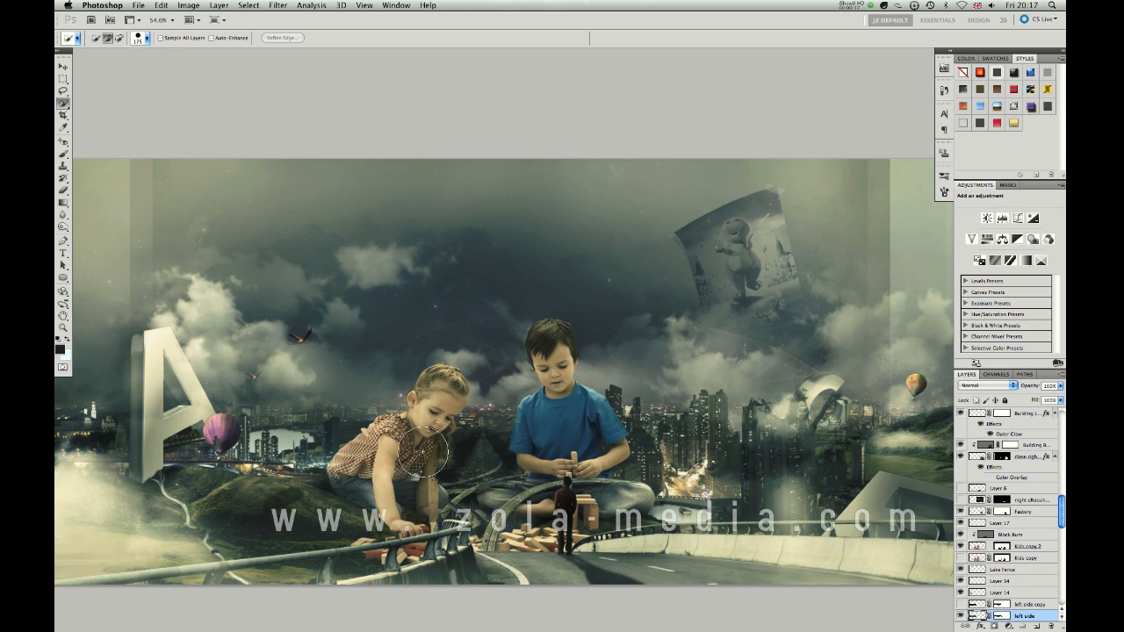
pyautogui.press('super+plus')
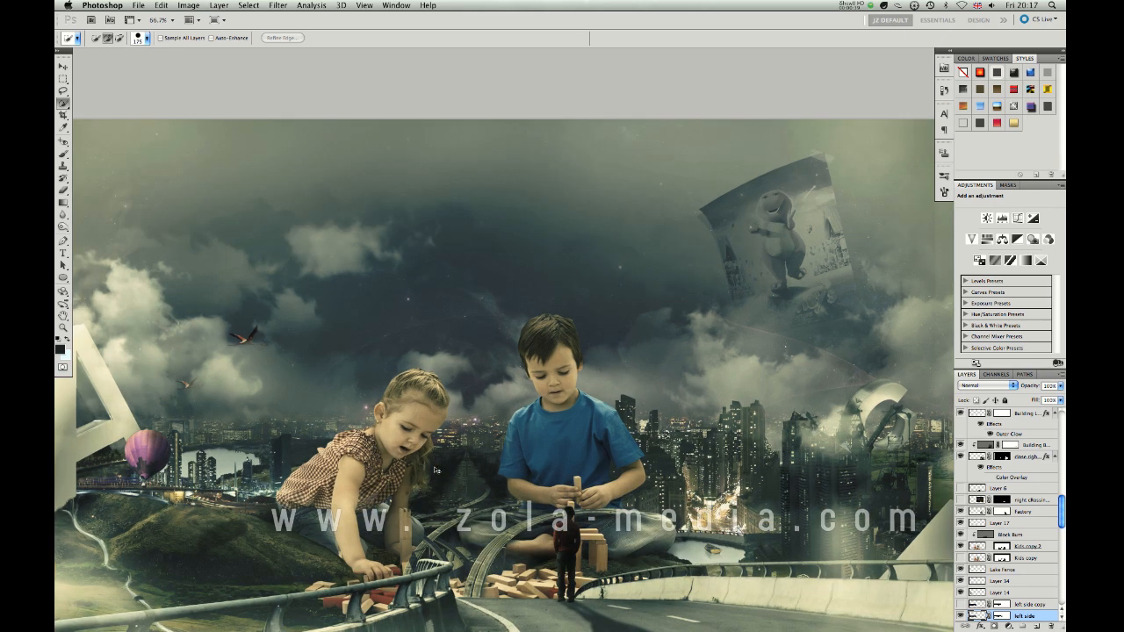
pyautogui.moveTo(488, 442); pyautogui.dragTo(577, 401)
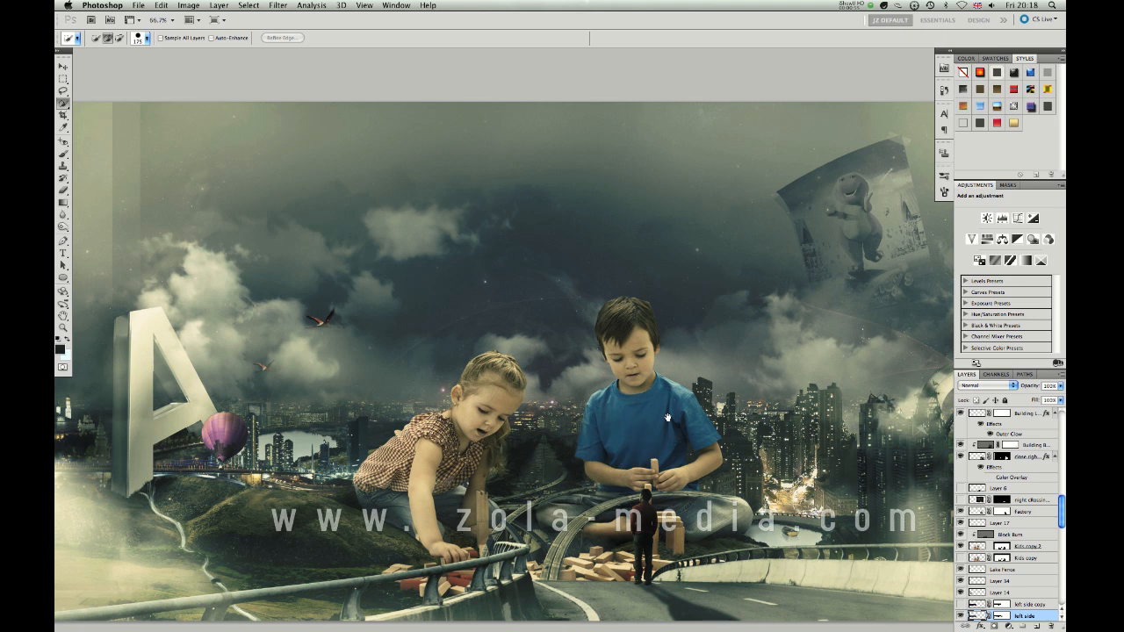
pyautogui.moveTo(669, 417); pyautogui.dragTo(656, 422)
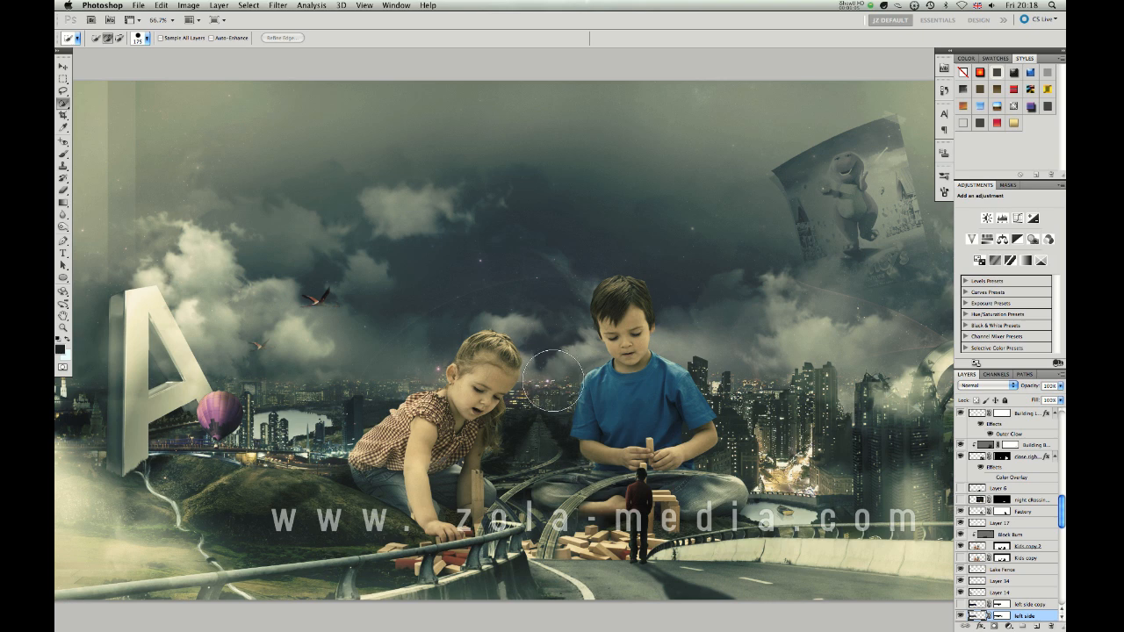
pyautogui.moveTo(542, 358); pyautogui.dragTo(497, 401)
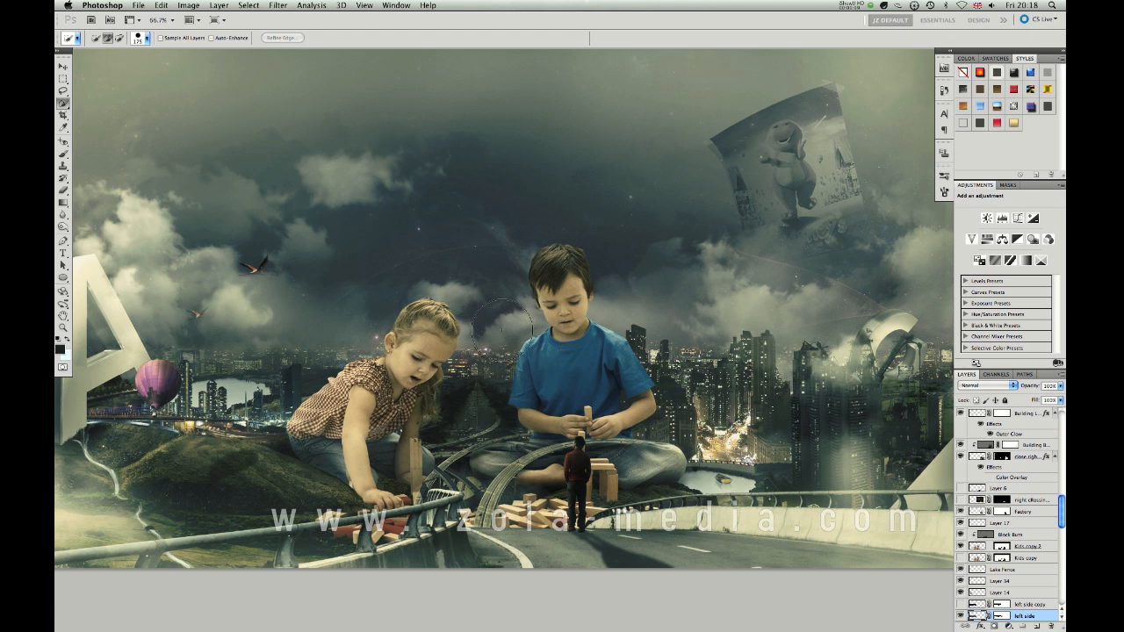
pyautogui.moveTo(448, 324); pyautogui.dragTo(540, 341)
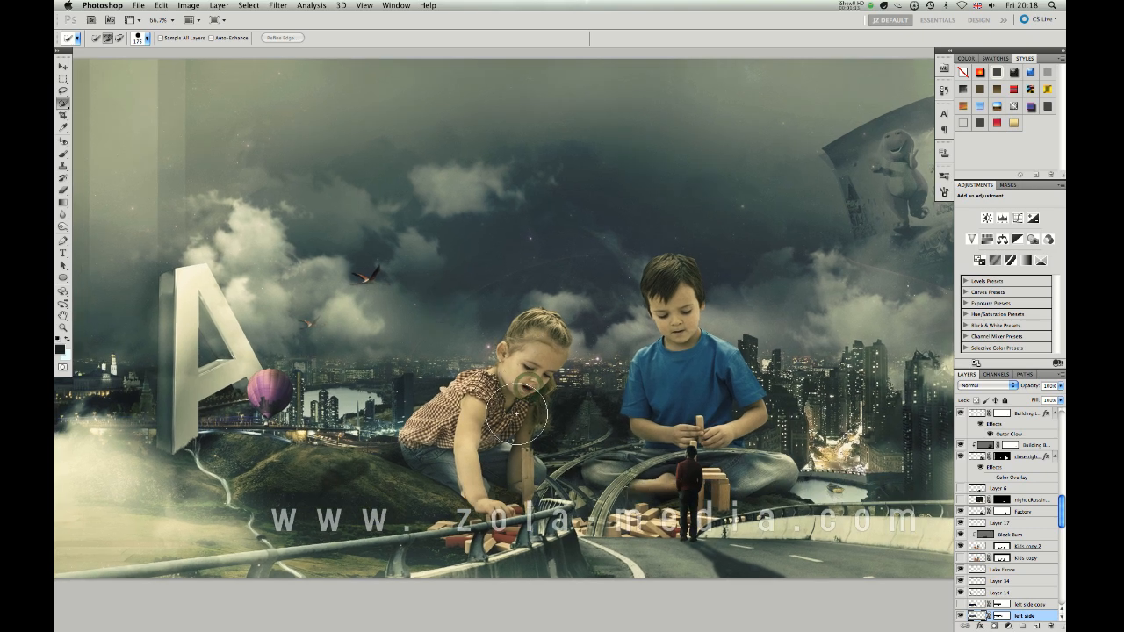
pyautogui.press('super+plus')
pyautogui.moveTo(351, 374); pyautogui.dragTo(564, 349)
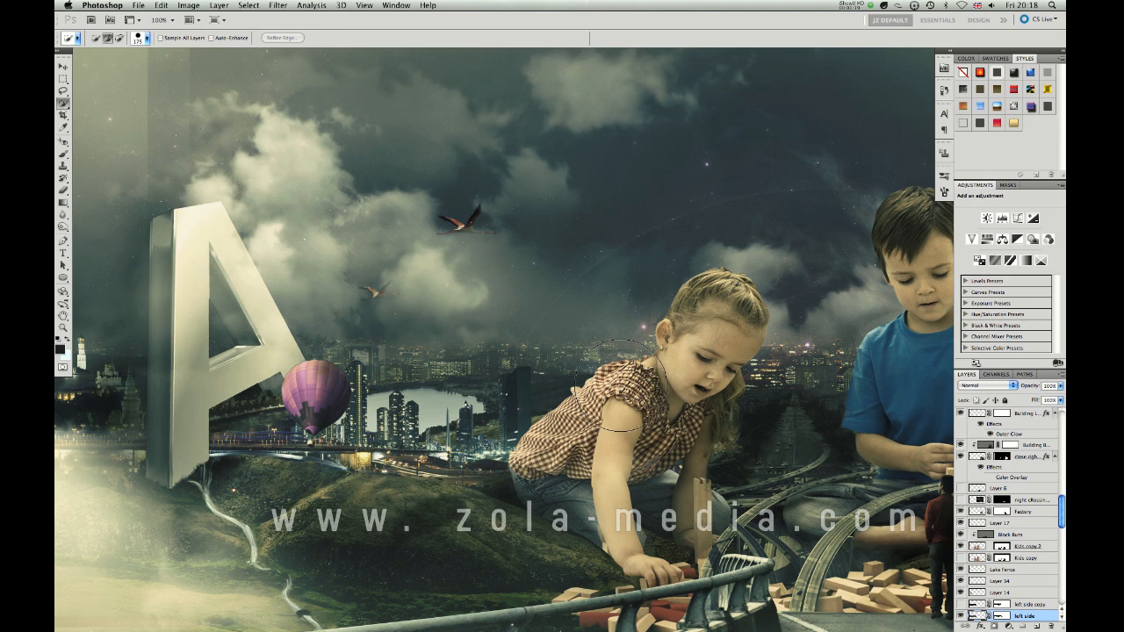
pyautogui.scroll(-3, 661, 317)
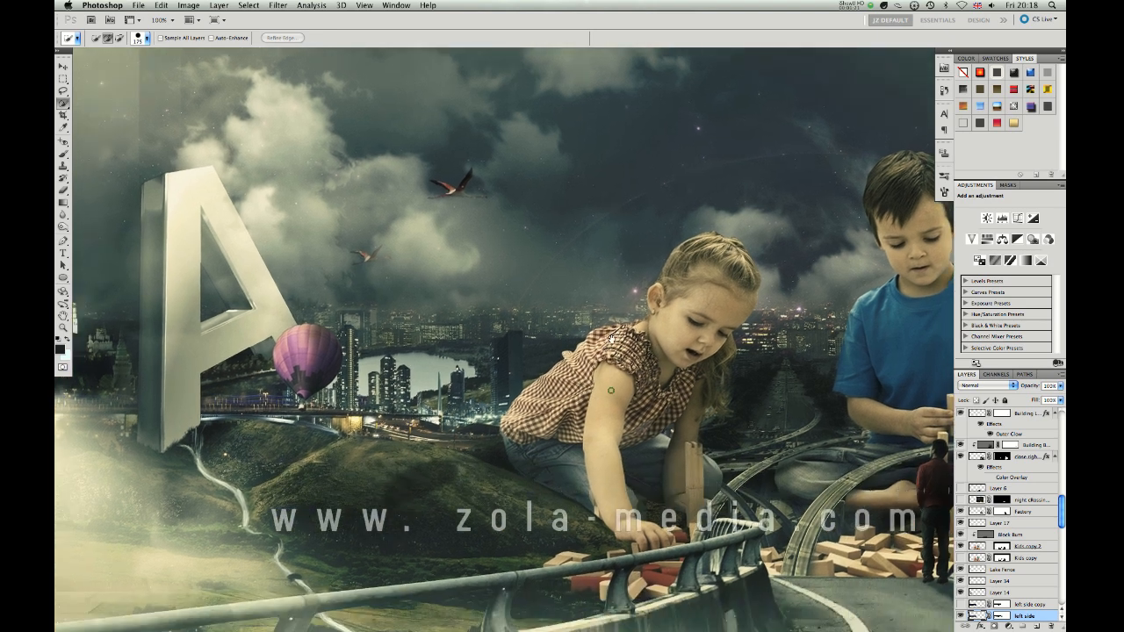
# Check which layers lie beneath the boy's blue shirt without picking any of them.
pyautogui.press('v')
pyautogui.hscroll(5, 669, 350)
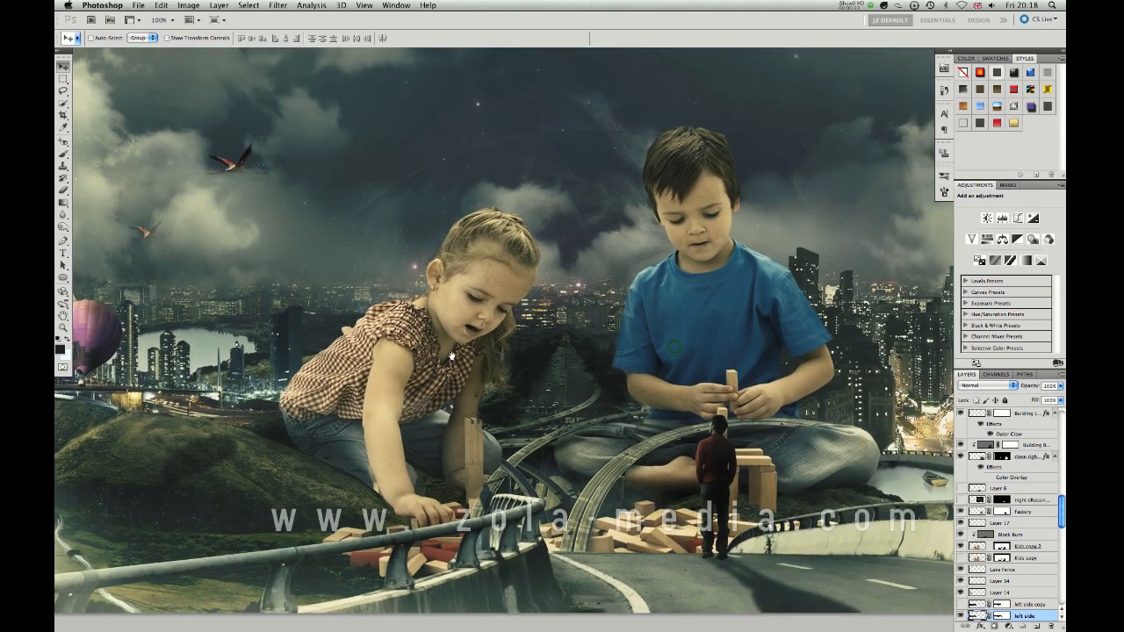
pyautogui.rightClick(645, 339)
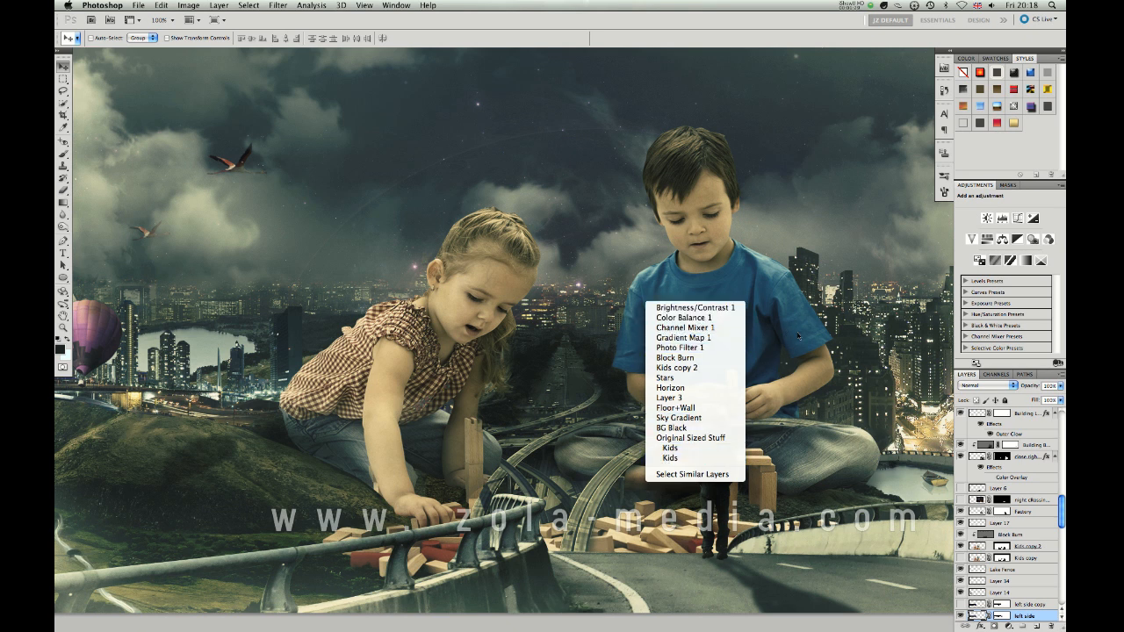
pyautogui.click(770, 355)
pyautogui.hscroll(5, 870, 386)
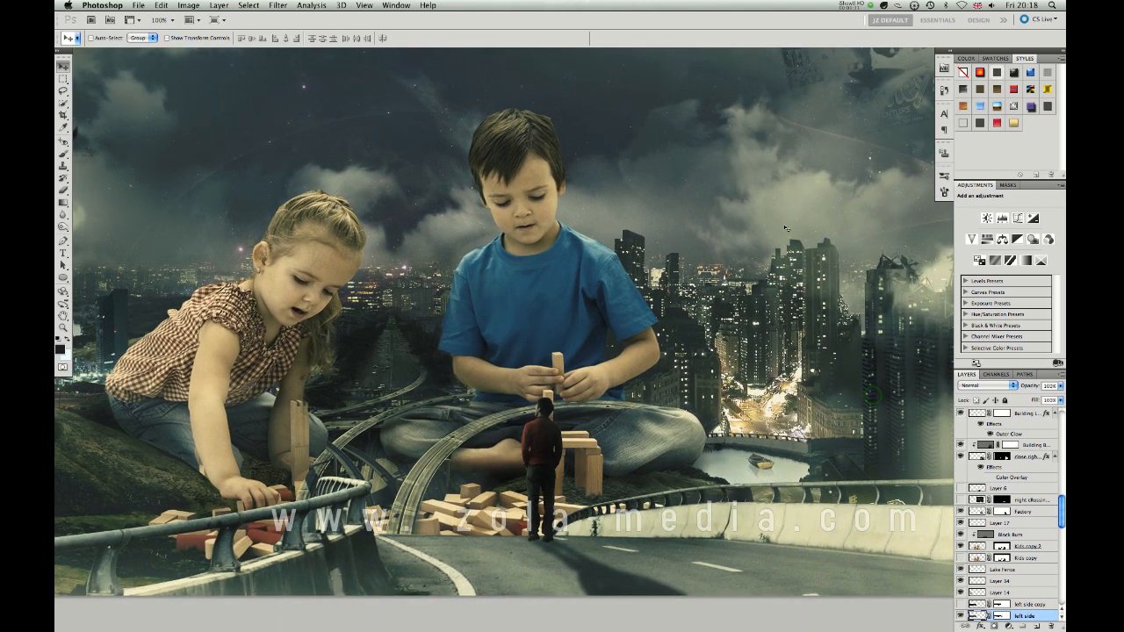
# Look through the document's layer stack and examine the composite around the boy and the night city buildings.
pyautogui.scroll(-15, 1051, 566)
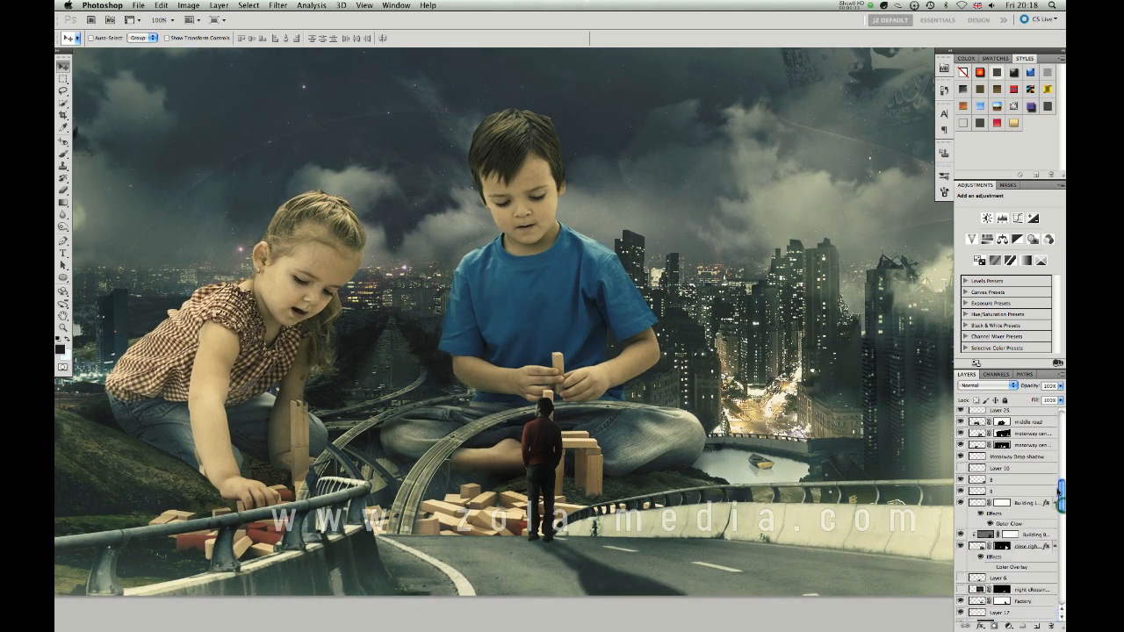
pyautogui.scroll(15, 1051, 566)
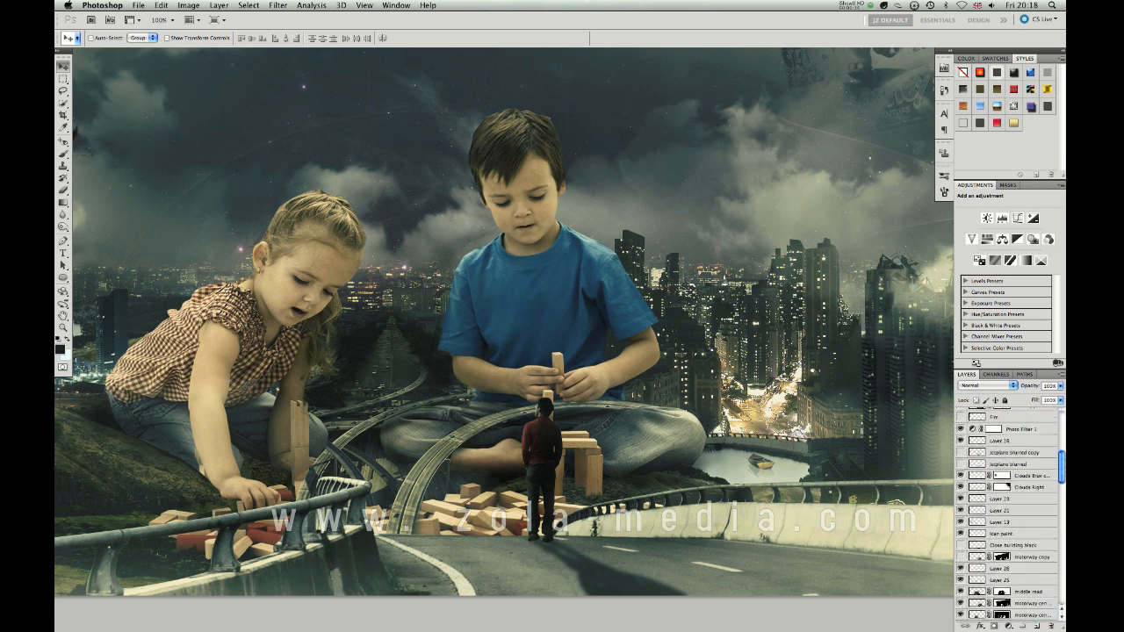
pyautogui.scroll(-15, 1011, 514)
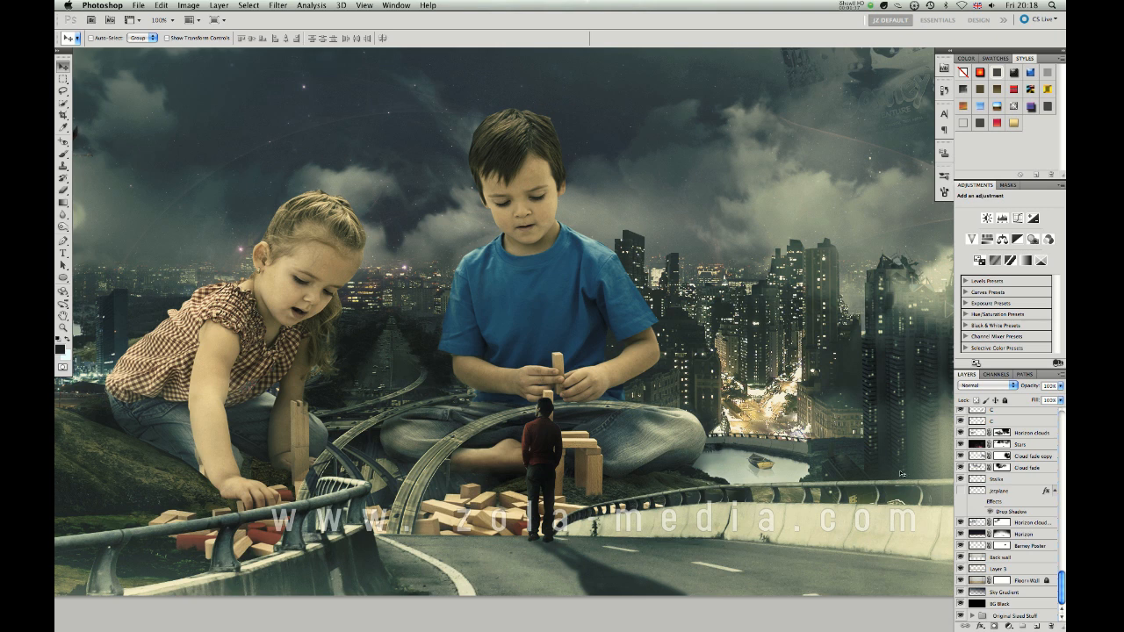
pyautogui.hscroll(4, 787, 376)
pyautogui.scroll(2, 787, 376)
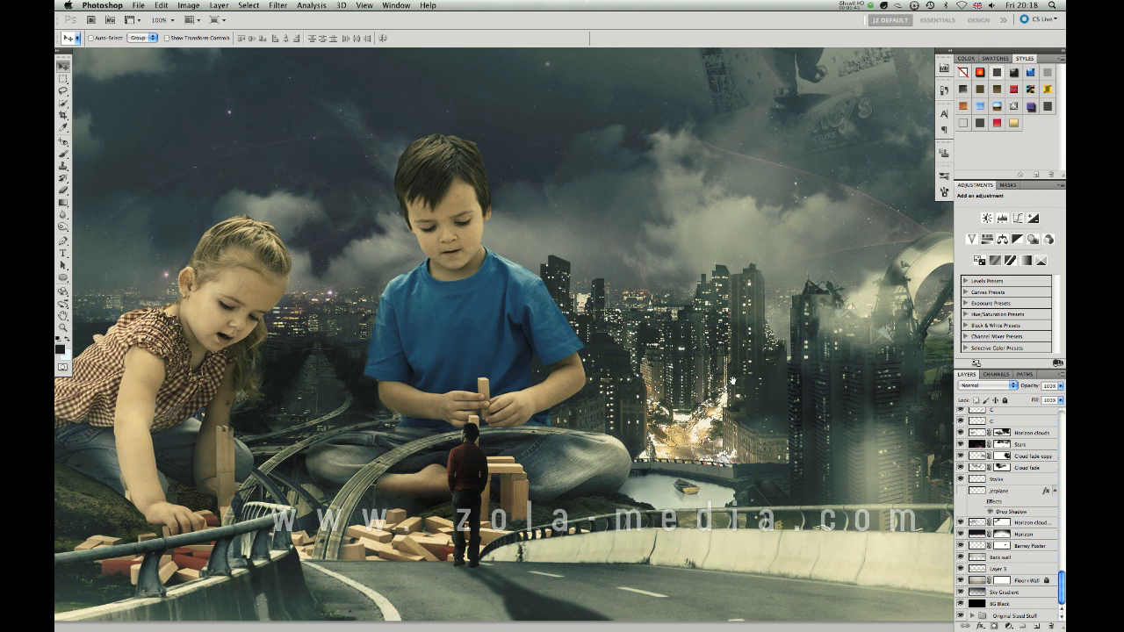
pyautogui.hscroll(3, 684, 400)
pyautogui.scroll(1, 683, 399)
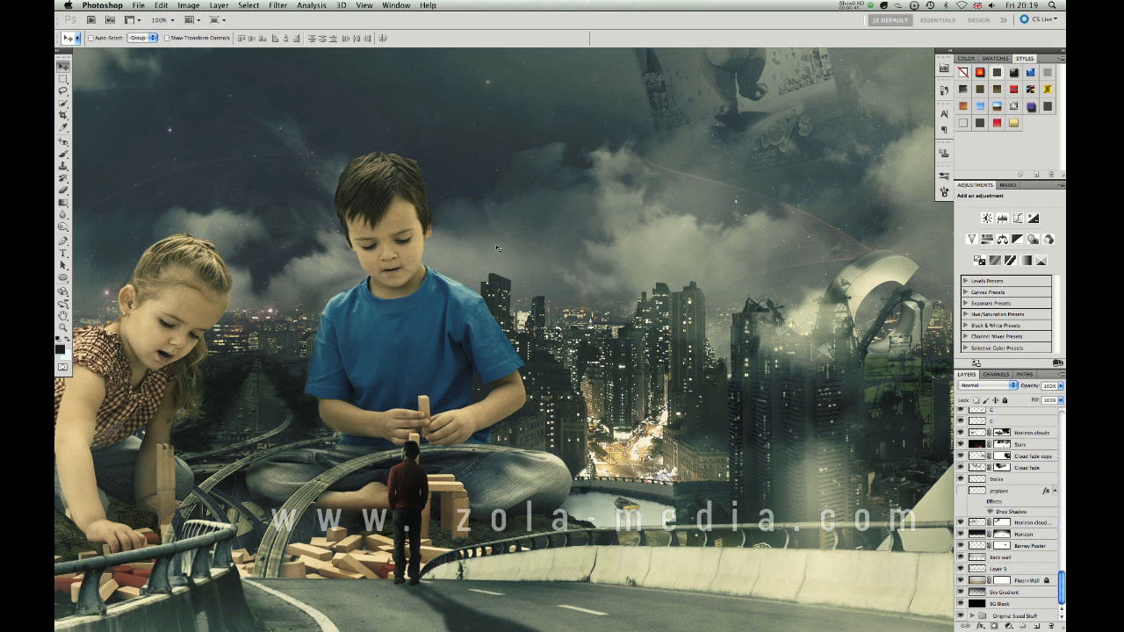
pyautogui.hscroll(-5, 517, 248)
pyautogui.scroll(1, 518, 249)
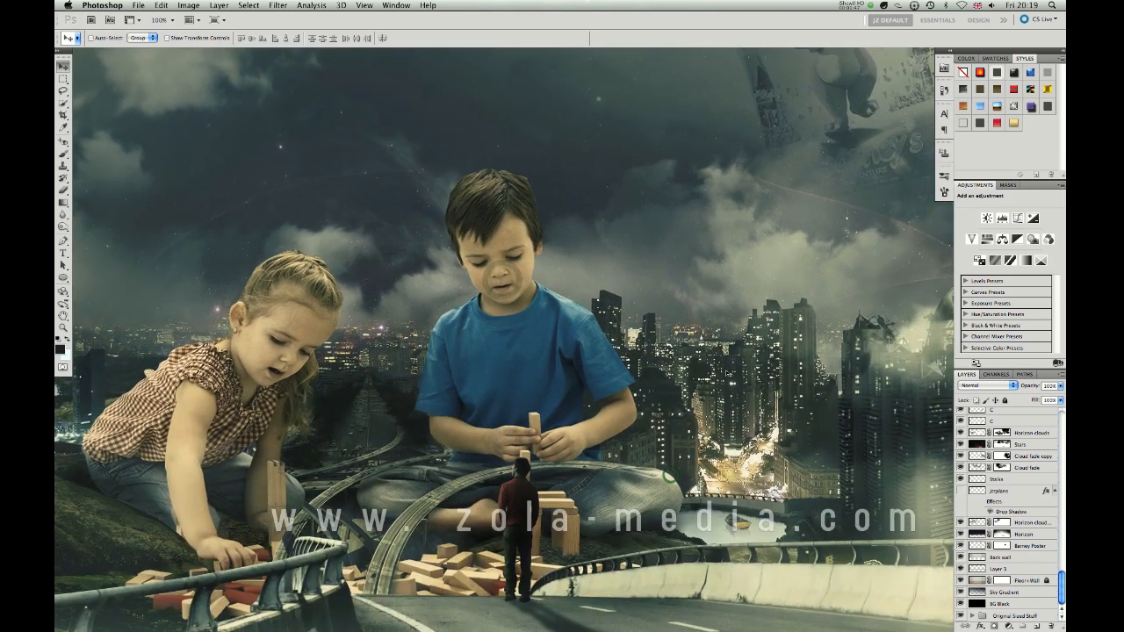
# Select the "night cRossing" layer beside the boy's knee, try shifting its city buildings upward, and undo the move.
pyautogui.rightClick(667, 477)
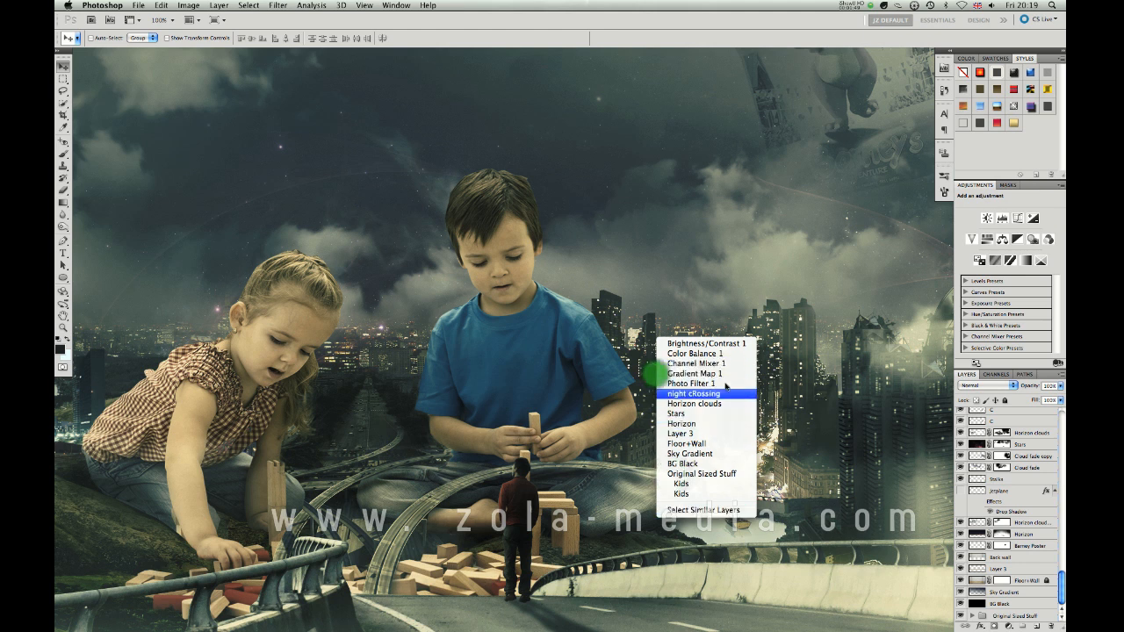
pyautogui.click(698, 394)
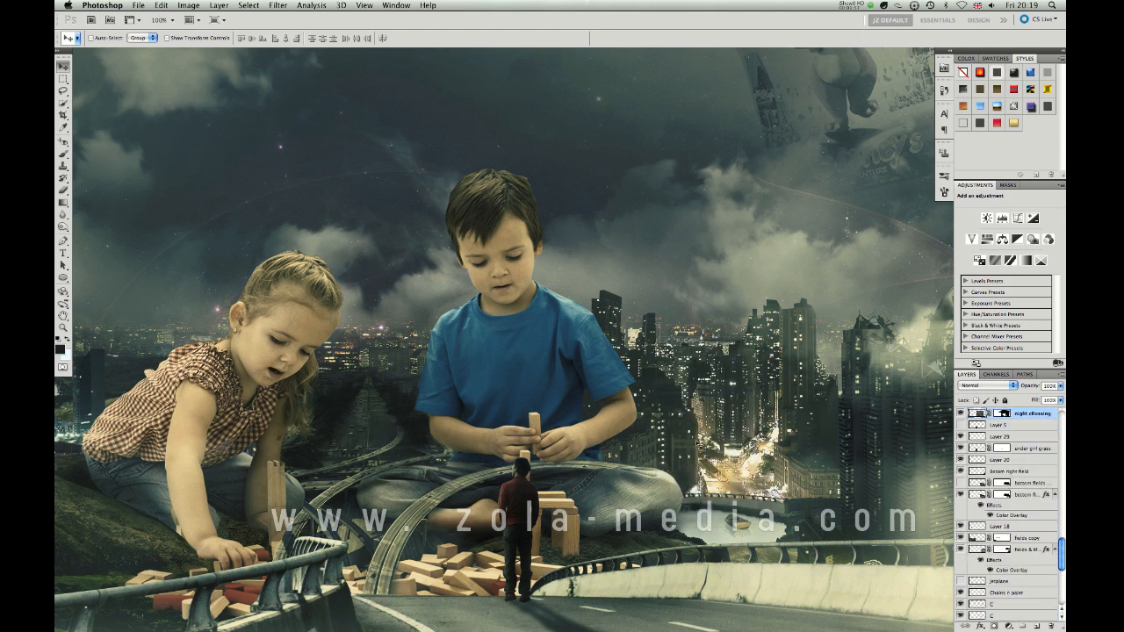
pyautogui.moveTo(701, 471); pyautogui.dragTo(702, 411)
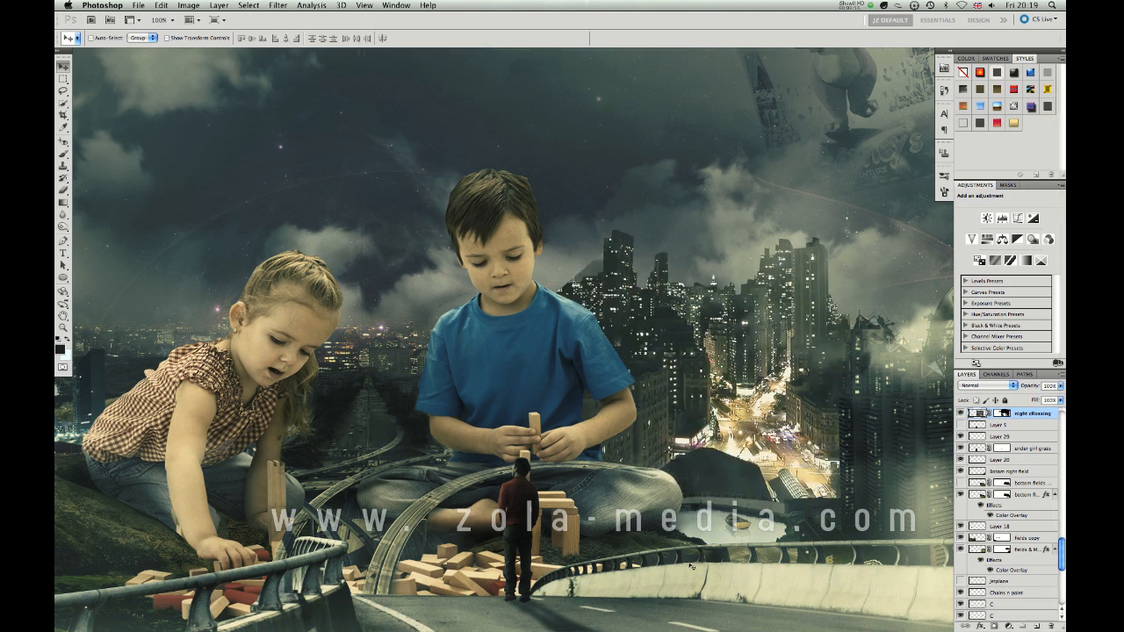
pyautogui.press('super+z')
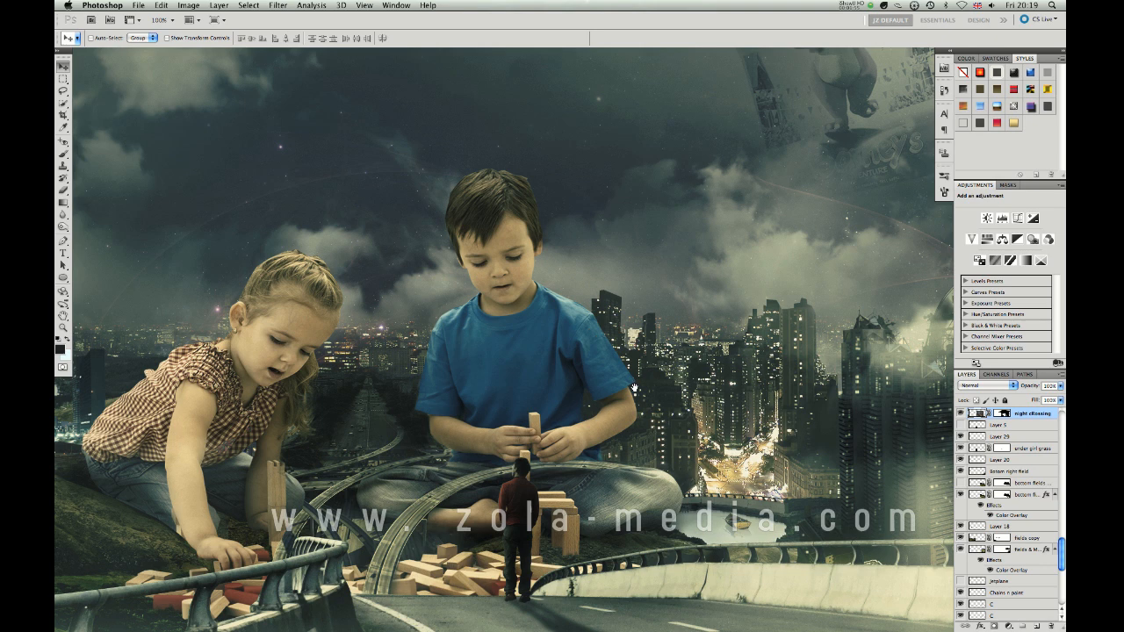
# Select the "left side" layer from the layers lying under the hill beside the girl.
pyautogui.moveTo(631, 366); pyautogui.dragTo(615, 362)
pyautogui.hscroll(-10, 428, 415)
pyautogui.scroll(-2, 429, 415)
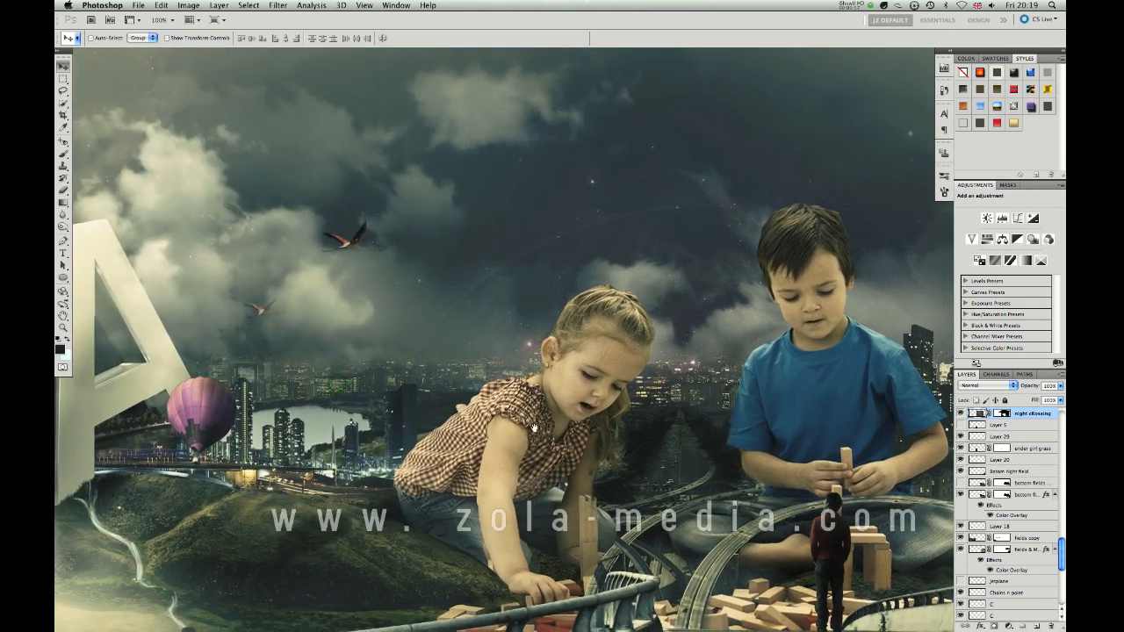
pyautogui.rightClick(413, 352)
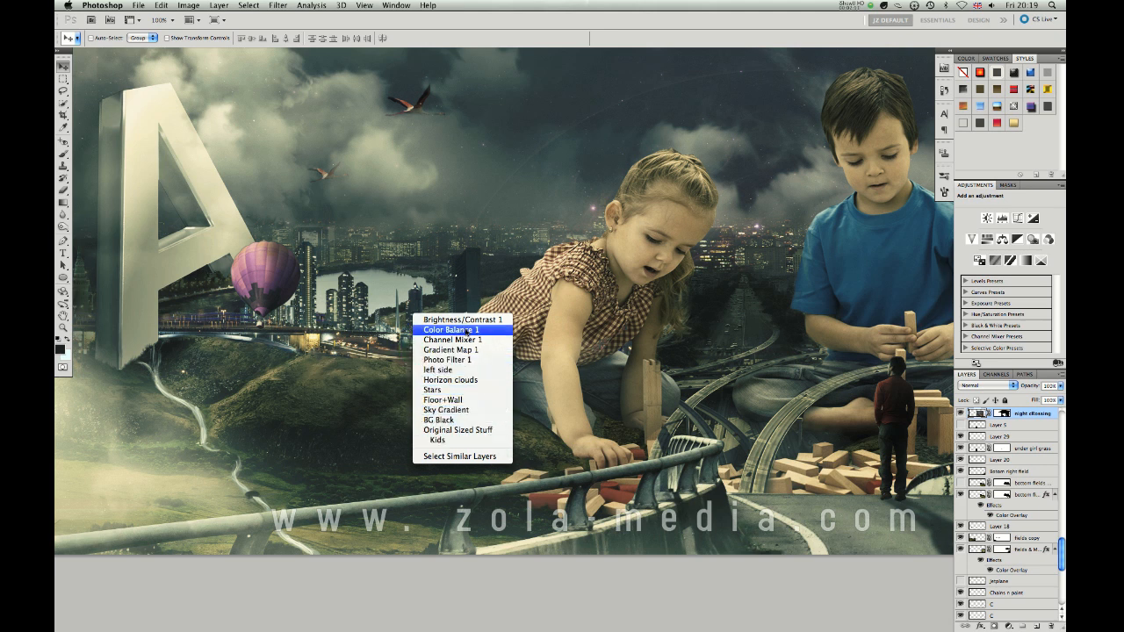
pyautogui.click(440, 370)
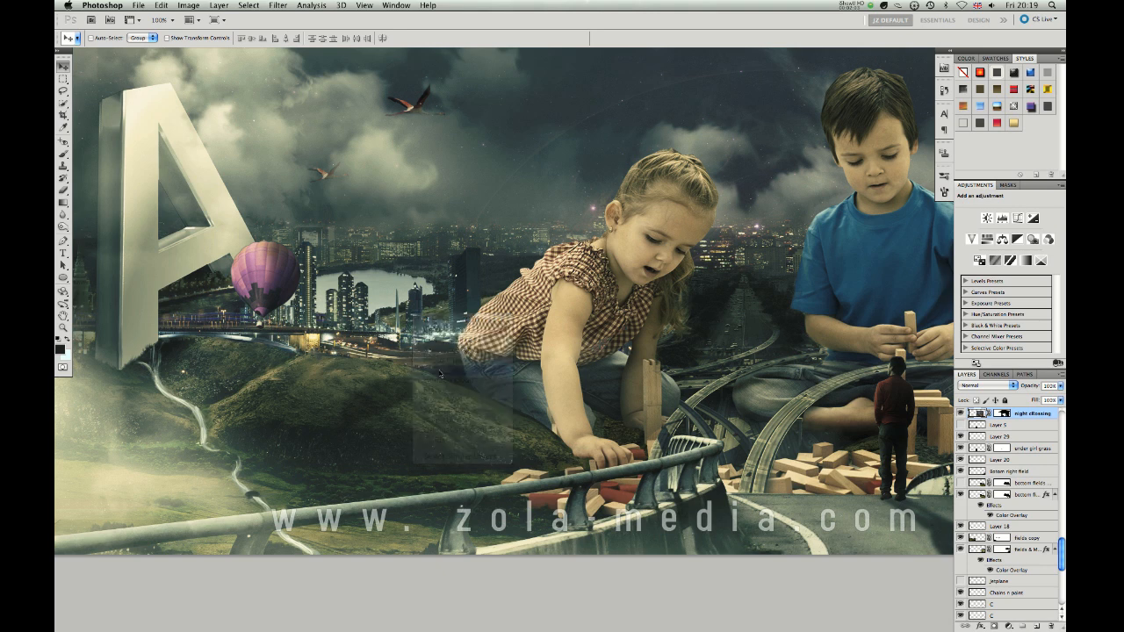
# Hide and show the "left side" layer again to check which part of the composite it covers.
pyautogui.hscroll(-10, 591, 448)
pyautogui.scroll(2, 591, 448)
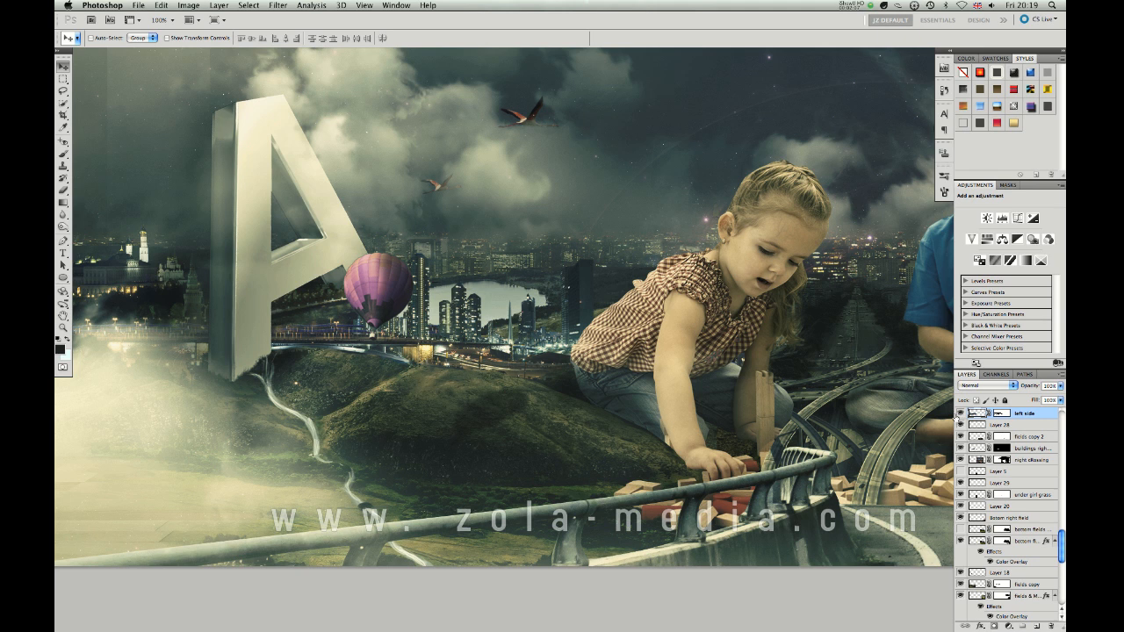
pyautogui.click(960, 413)
pyautogui.click(960, 412)
# Create a soft-edged selection of the girl's side of the scene using a diagonal black-and-white gradient in Quick Mask mode.
pyautogui.hscroll(-3, 519, 403)
pyautogui.scroll(1, 519, 403)
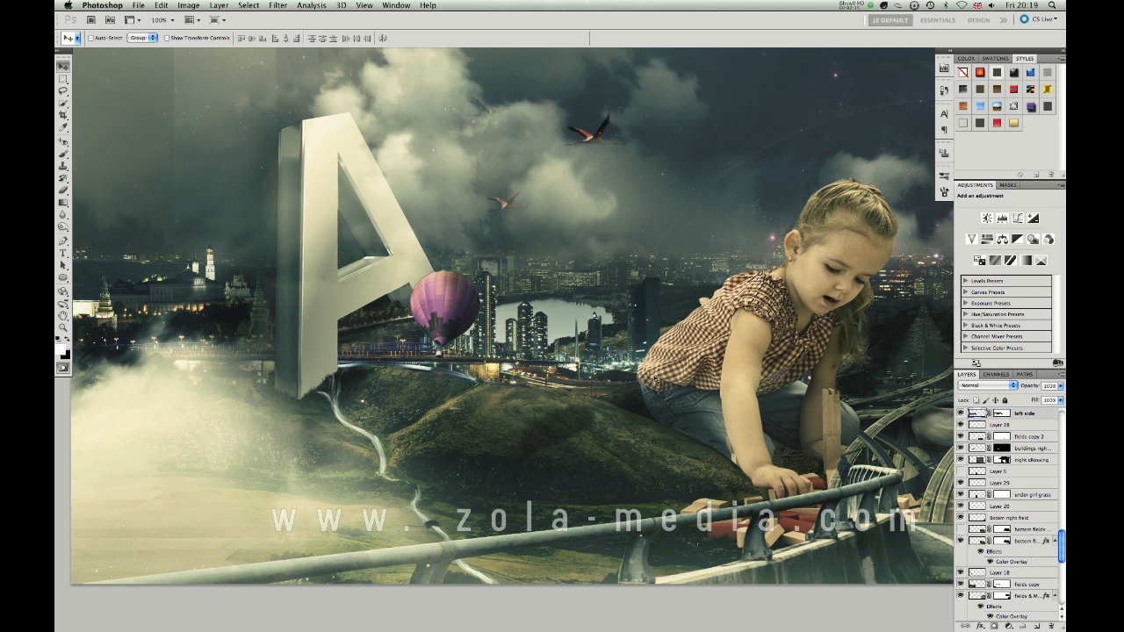
pyautogui.press('g')
pyautogui.moveTo(409, 483); pyautogui.dragTo(608, 381)
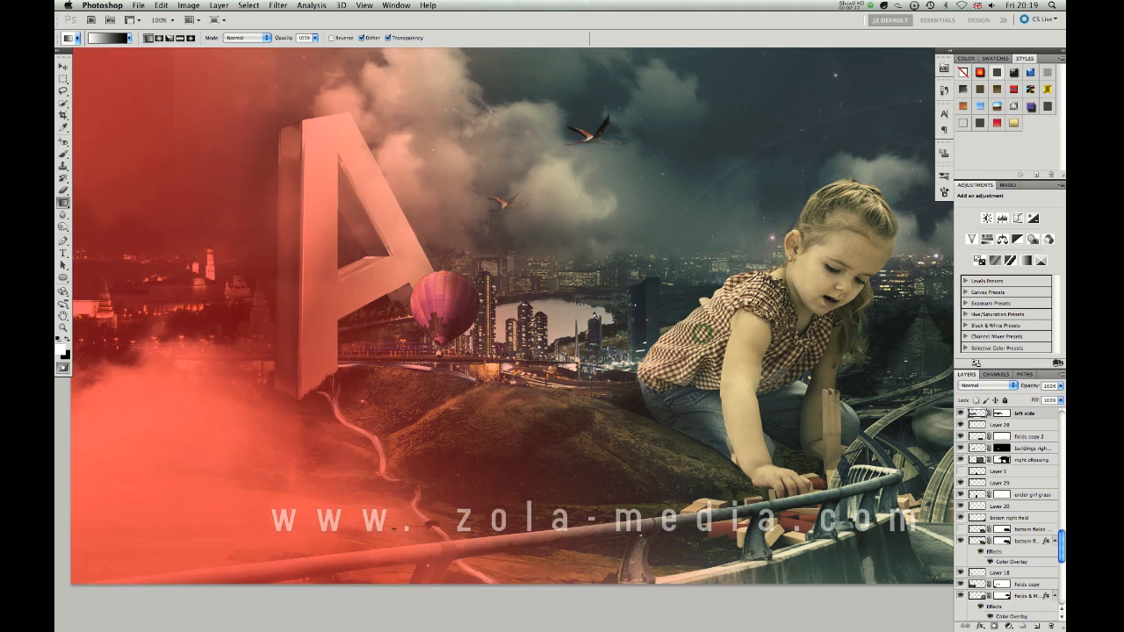
pyautogui.press('q')
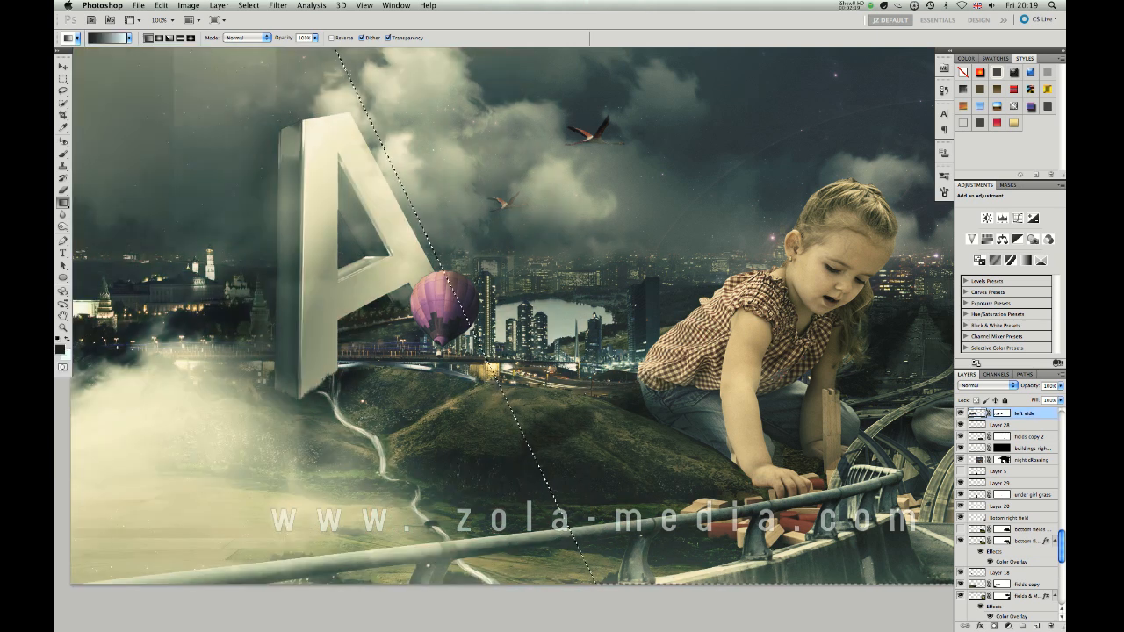
# Apply Curves to the selected part of the "left side" layer, raising the Green channel's black point to output 16.
pyautogui.hotkey('ctrl', 'm')
pyautogui.moveTo(796, 383); pyautogui.dragTo(281, 337)
pyautogui.click(214, 370)
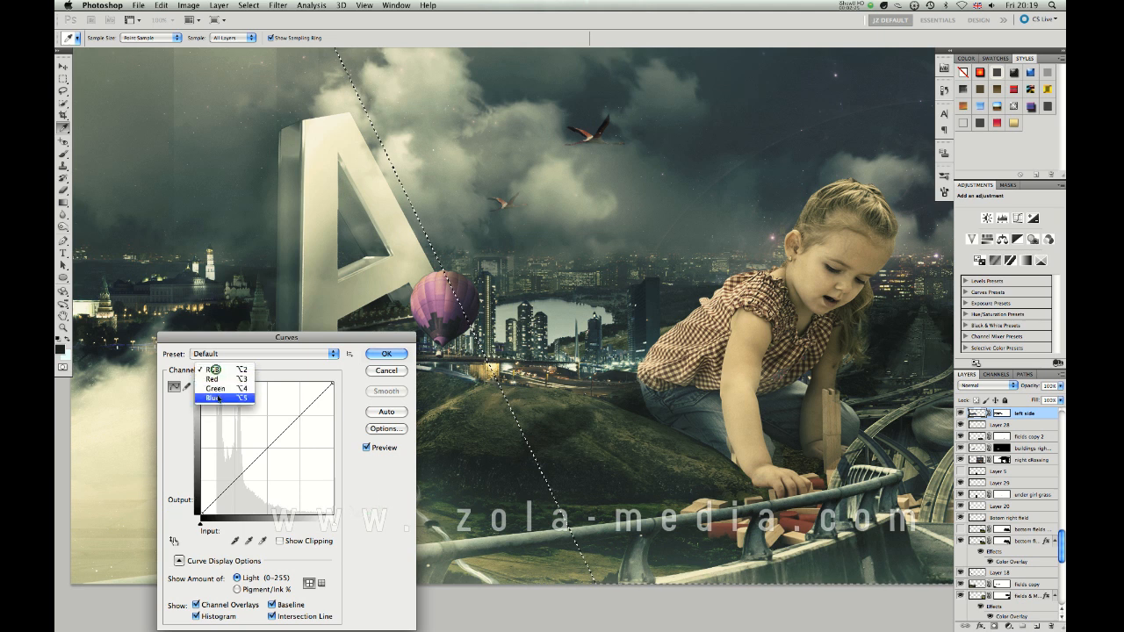
pyautogui.click(217, 391)
pyautogui.moveTo(201, 513); pyautogui.dragTo(200, 507)
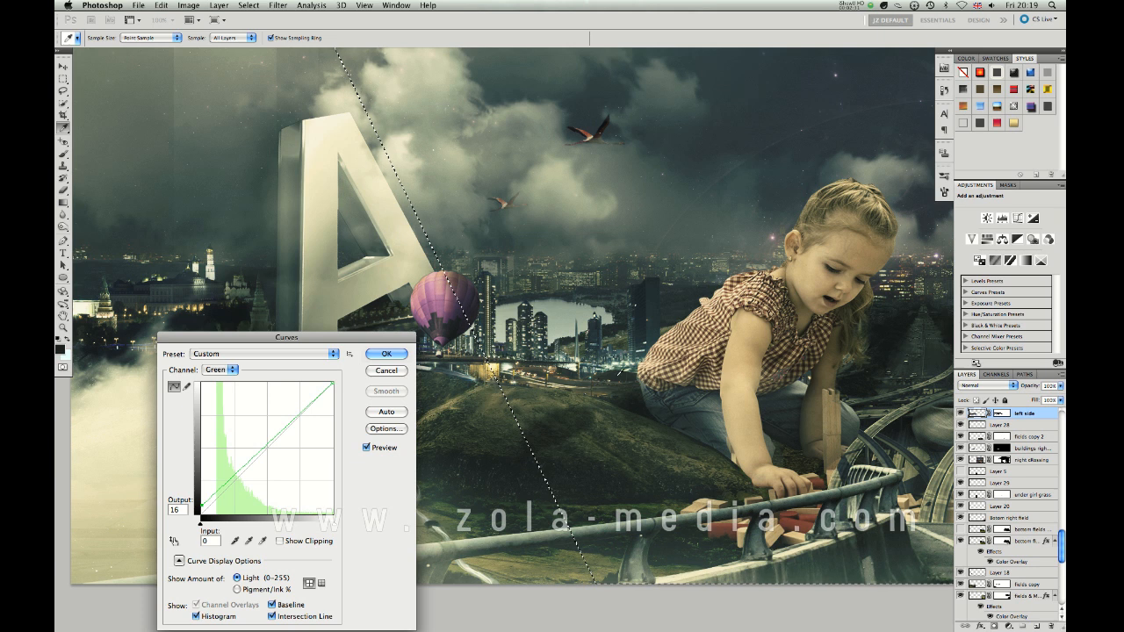
pyautogui.click(386, 354)
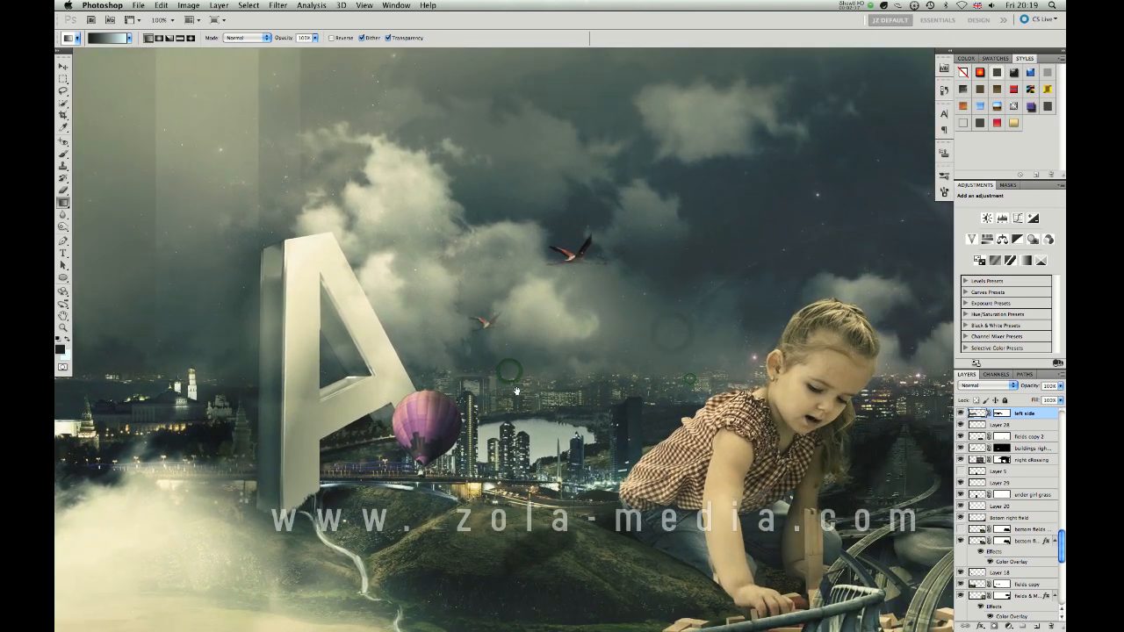
# Inspect the city and lake beside the girl up close, and compare them with the whole composite.
pyautogui.press('super+plus')
pyautogui.moveTo(607, 339); pyautogui.dragTo(660, 523)
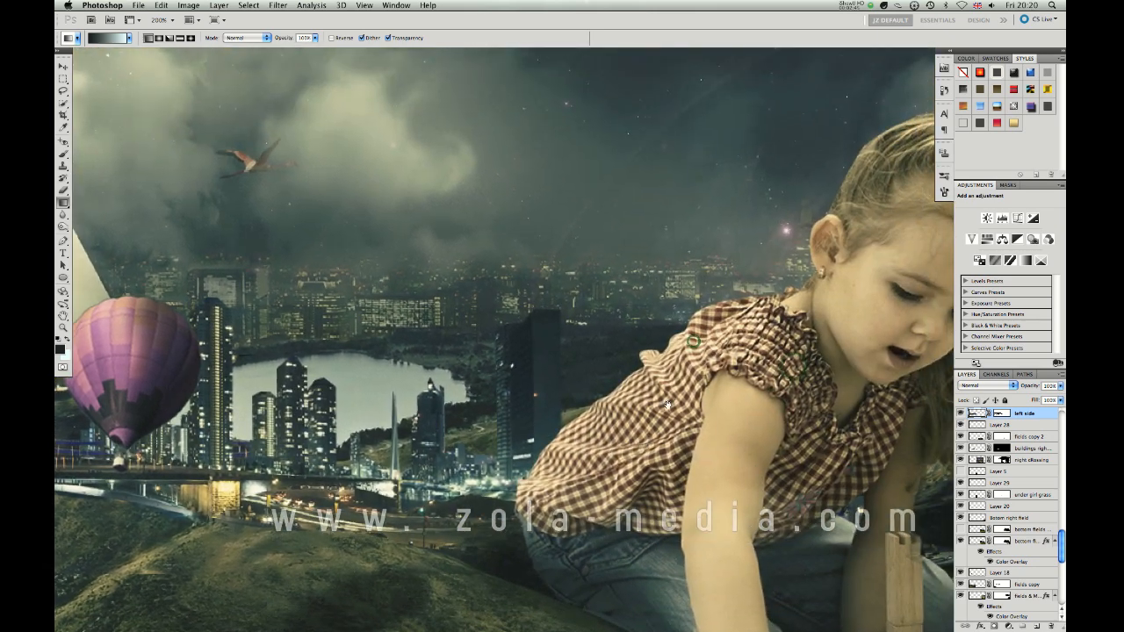
pyautogui.hotkey('ctrl', '-')
pyautogui.hotkey('ctrl', '-')
pyautogui.hotkey('ctrl', '-')
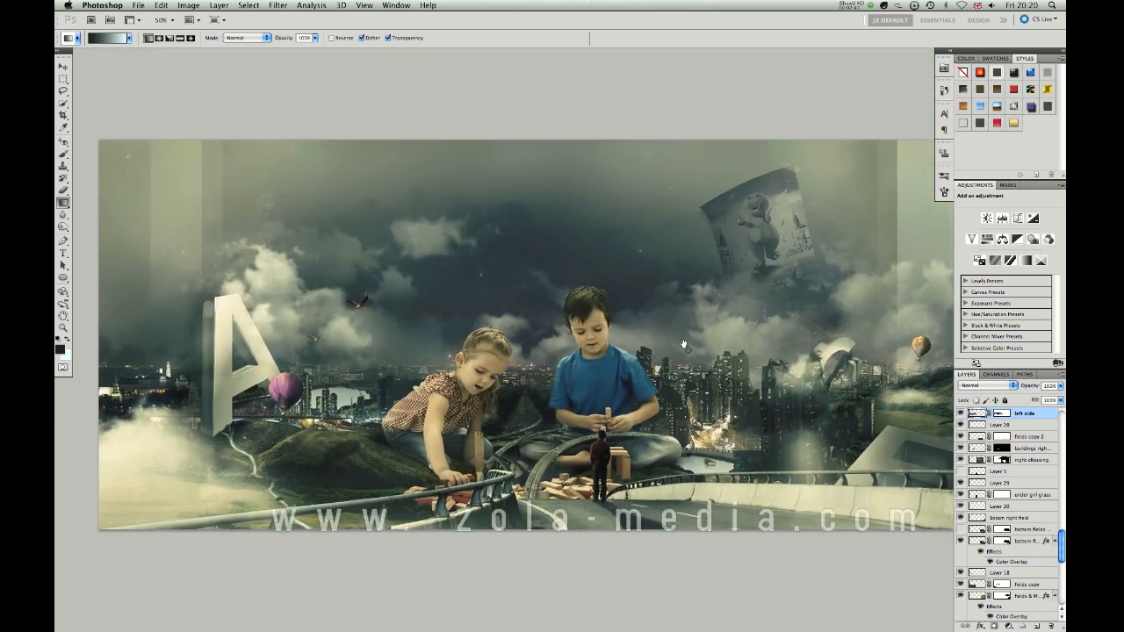
# Select the Building Burn layer over the tower blocks, and hide and show it to compare its darkening effect.
pyautogui.hotkey('ctrl', '+')
pyautogui.moveTo(622, 449); pyautogui.dragTo(560, 341)
pyautogui.moveTo(429, 355); pyautogui.dragTo(332, 381)
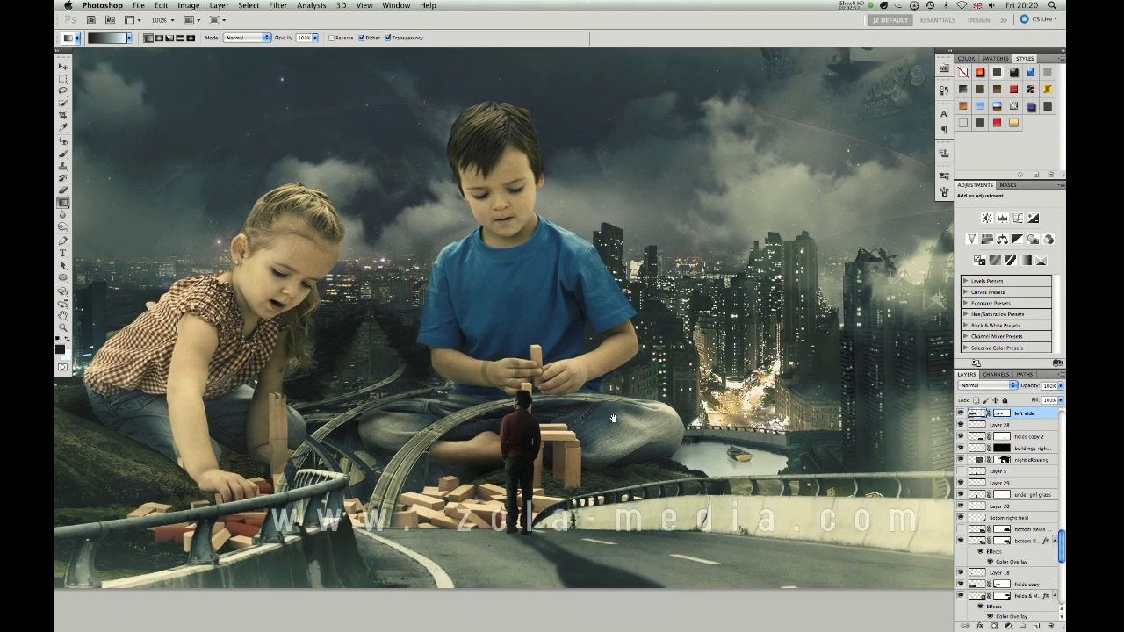
pyautogui.moveTo(688, 376); pyautogui.dragTo(657, 484)
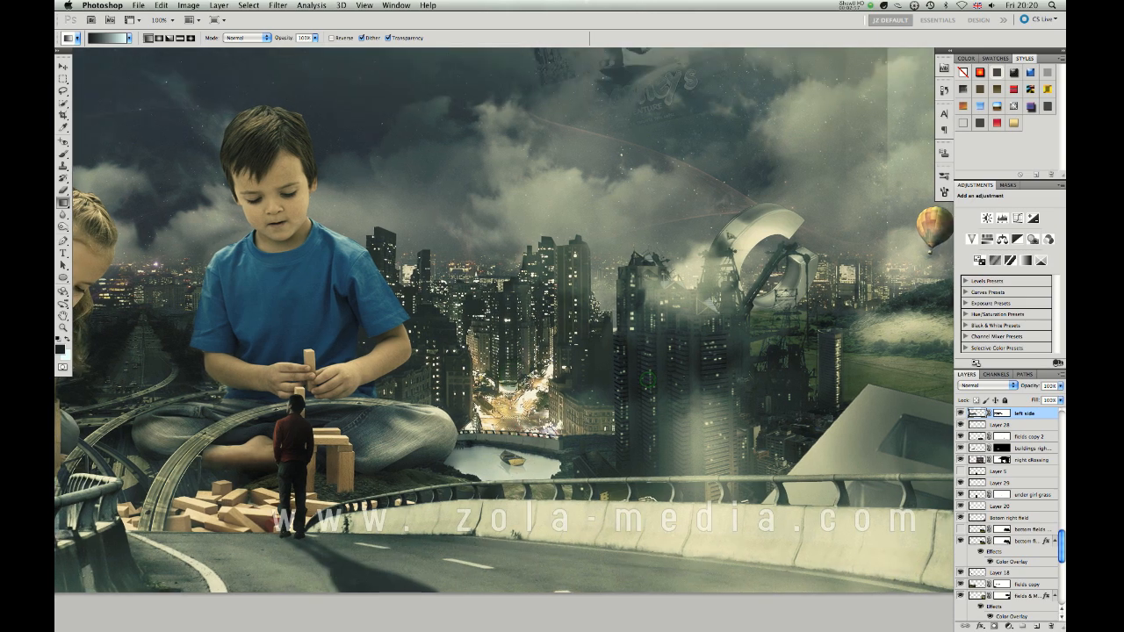
pyautogui.press('v')
pyautogui.moveTo(505, 263); pyautogui.dragTo(566, 390)
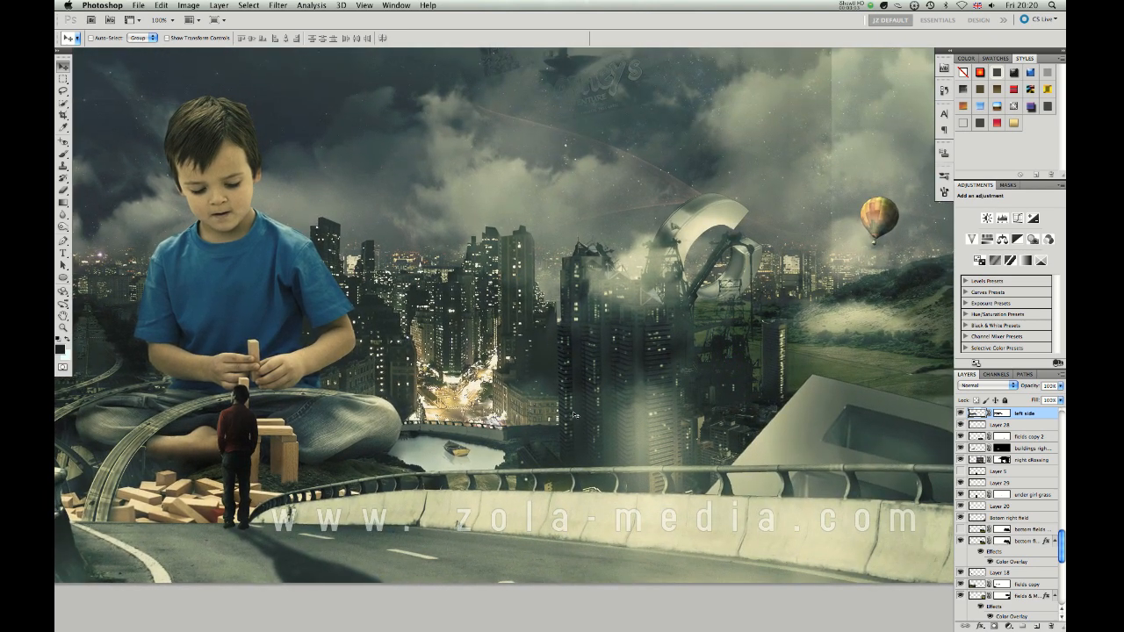
pyautogui.rightClick(565, 372)
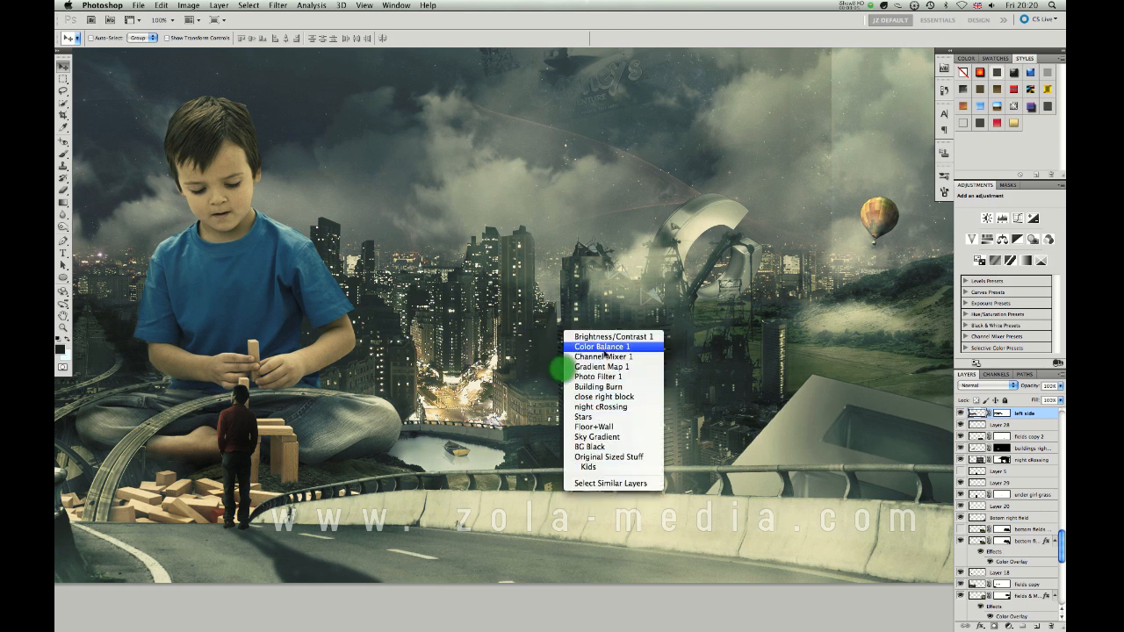
pyautogui.click(608, 397)
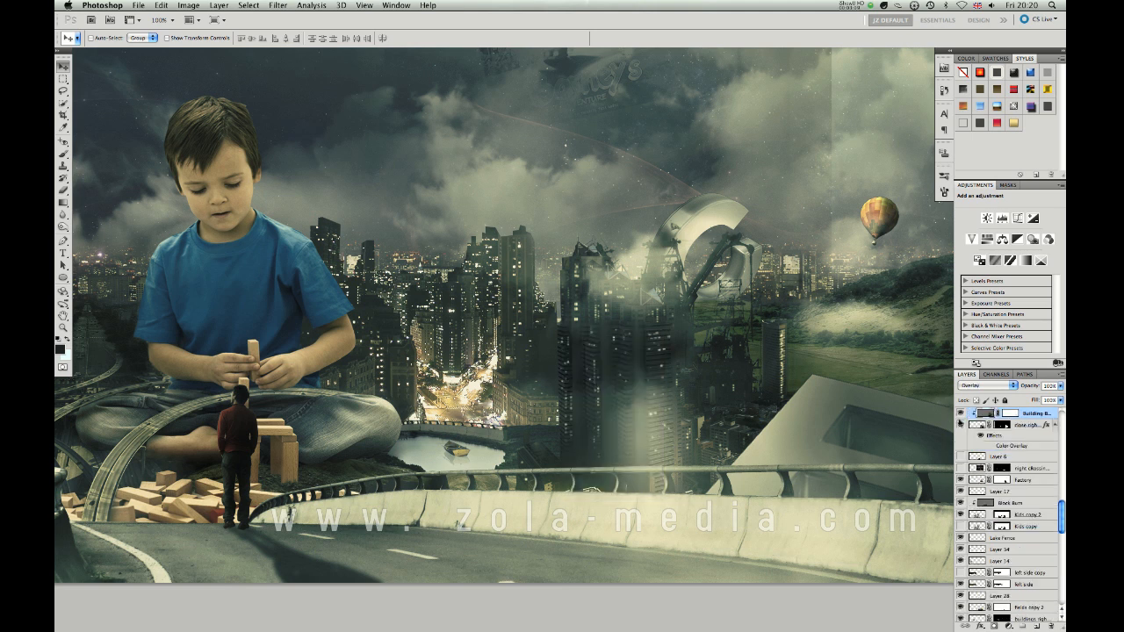
pyautogui.click(960, 413)
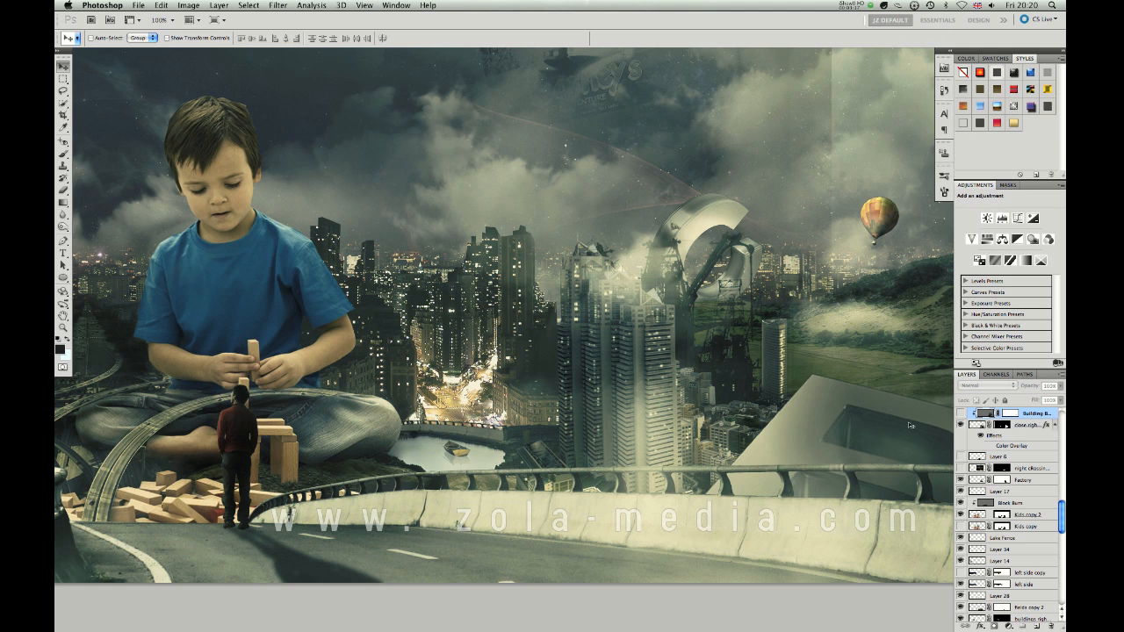
pyautogui.click(960, 413)
# Hide the Brightness/Contrast, Color Balance, Channel Mixer and Gradient Map adjustment layers to view the whole composite uncorrected.
pyautogui.moveTo(1060, 510); pyautogui.dragTo(1058, 412)
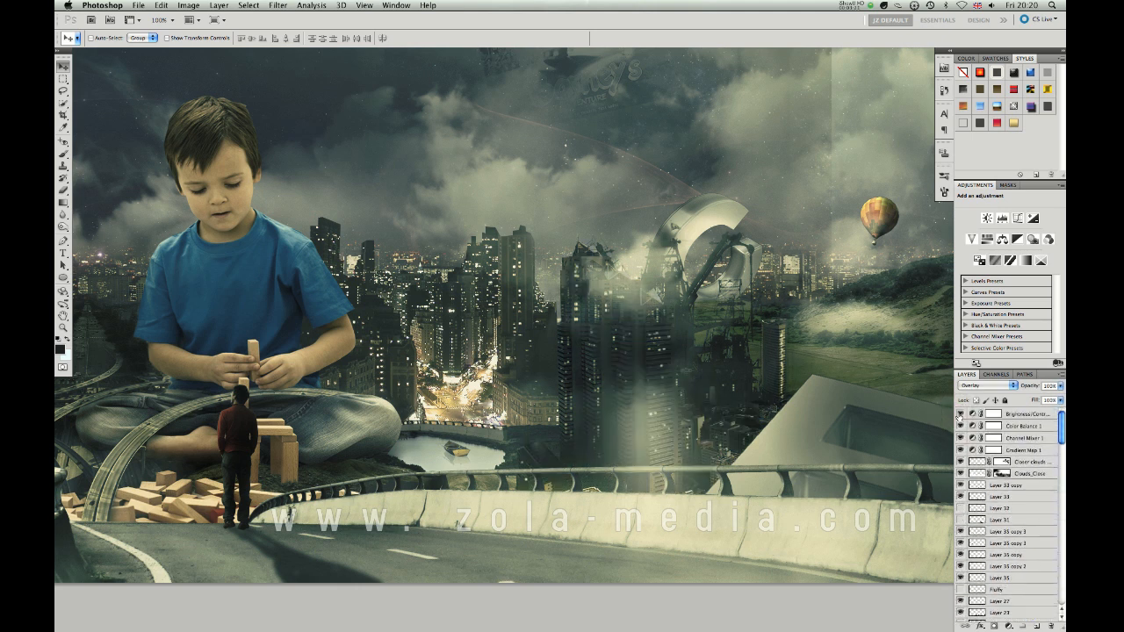
pyautogui.moveTo(959, 453); pyautogui.dragTo(960, 455)
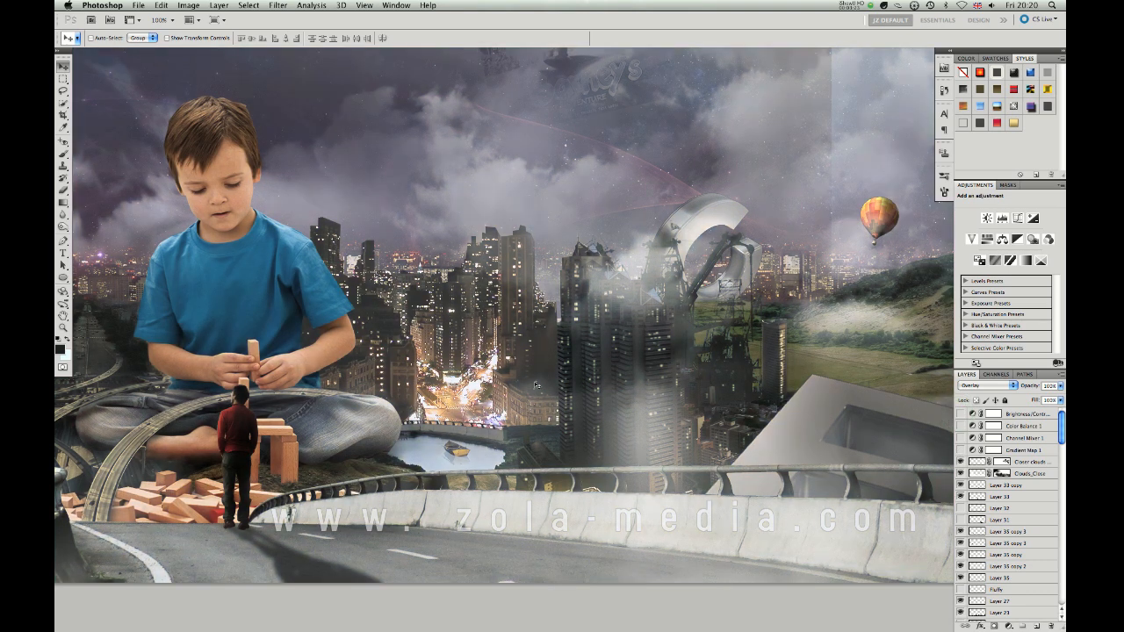
pyautogui.press('super+0')
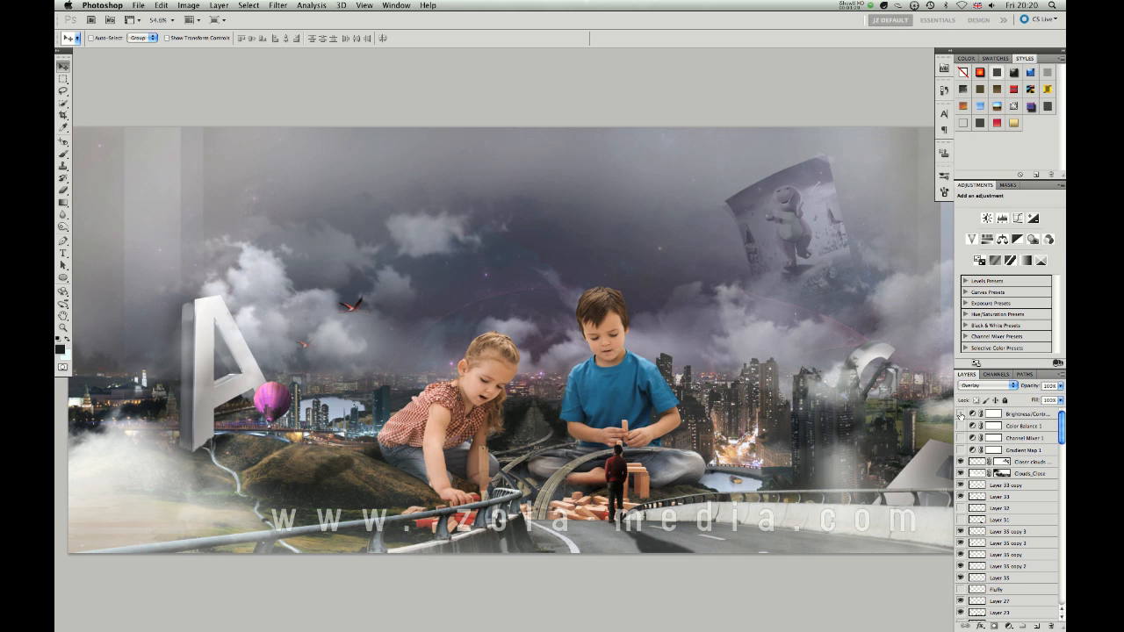
# Switch the Brightness/Contrast and Color Balance layers on and off, leave both visible, and review their adjustment settings.
pyautogui.click(960, 426)
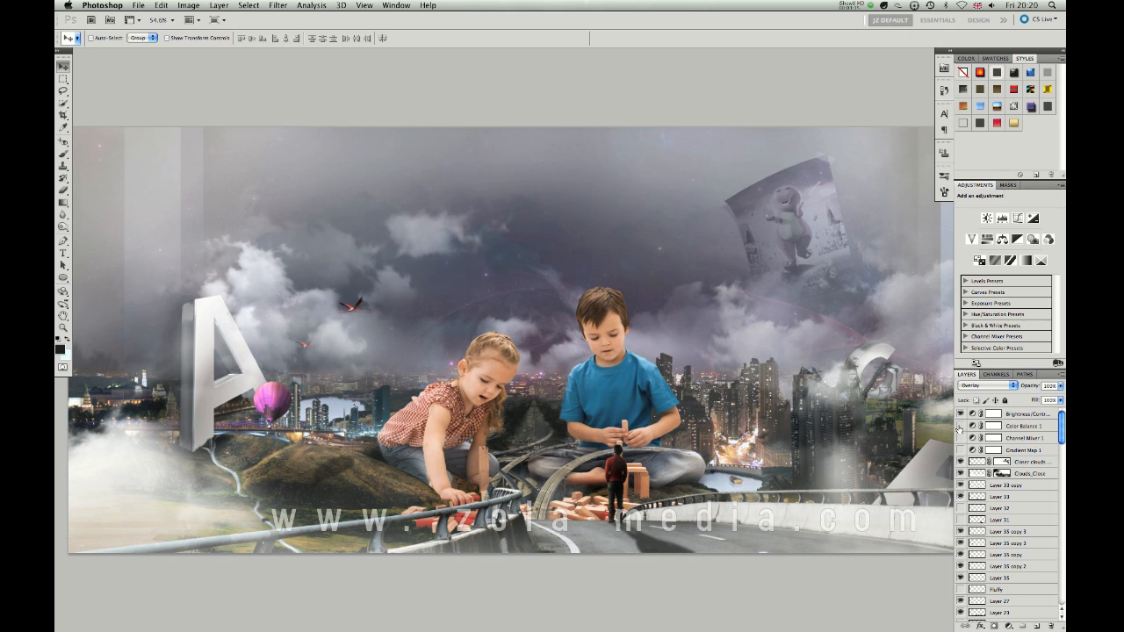
pyautogui.click(960, 437)
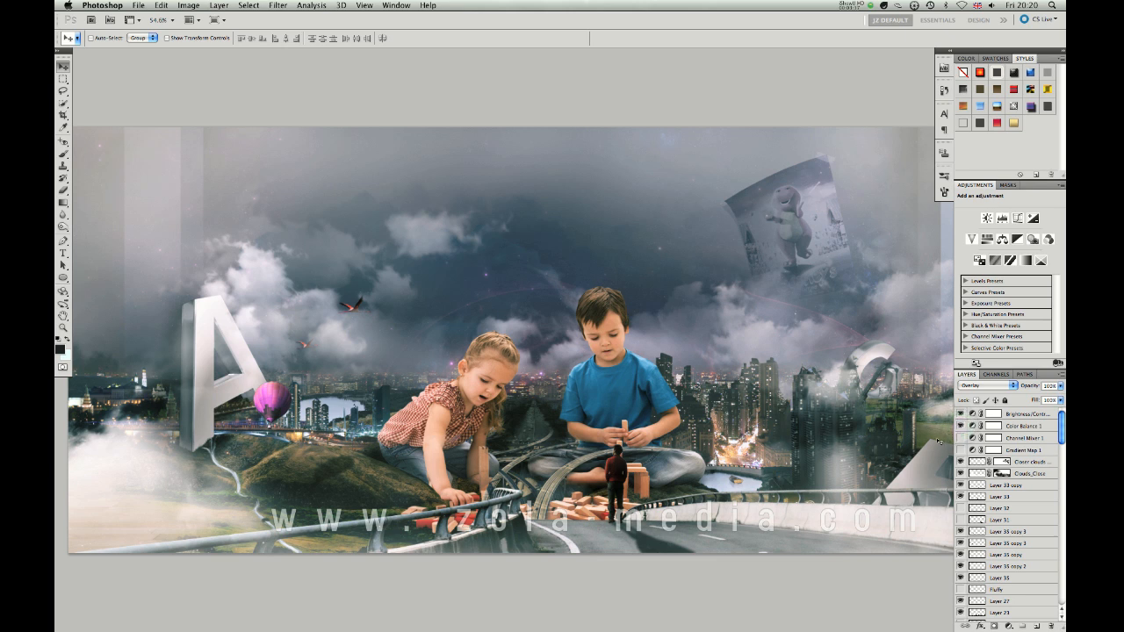
pyautogui.click(1020, 427)
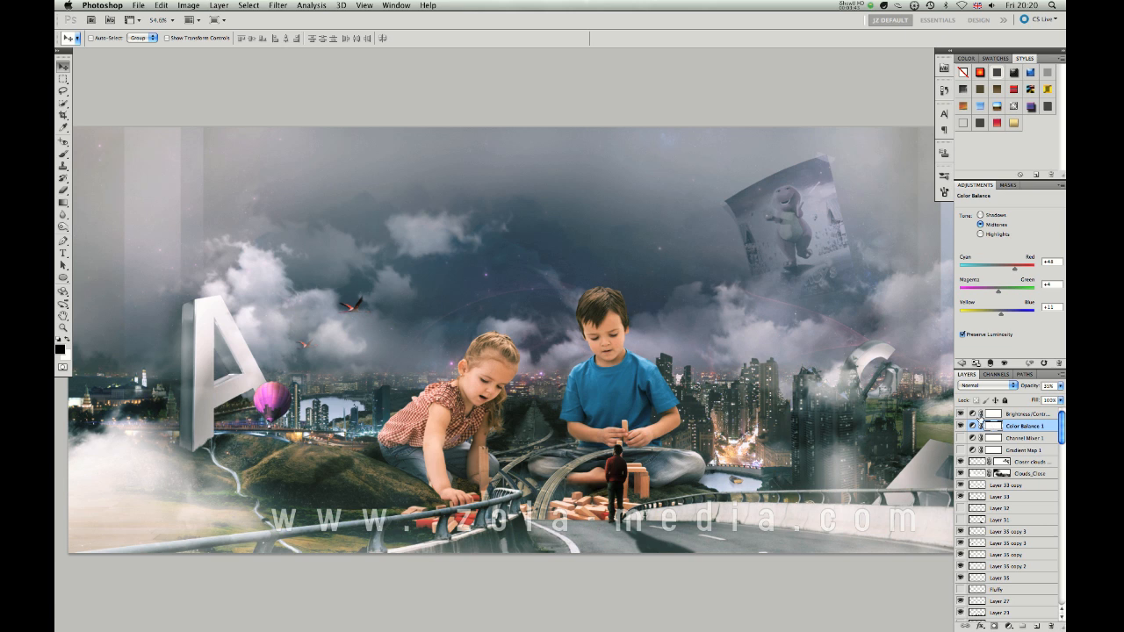
pyautogui.click(960, 414)
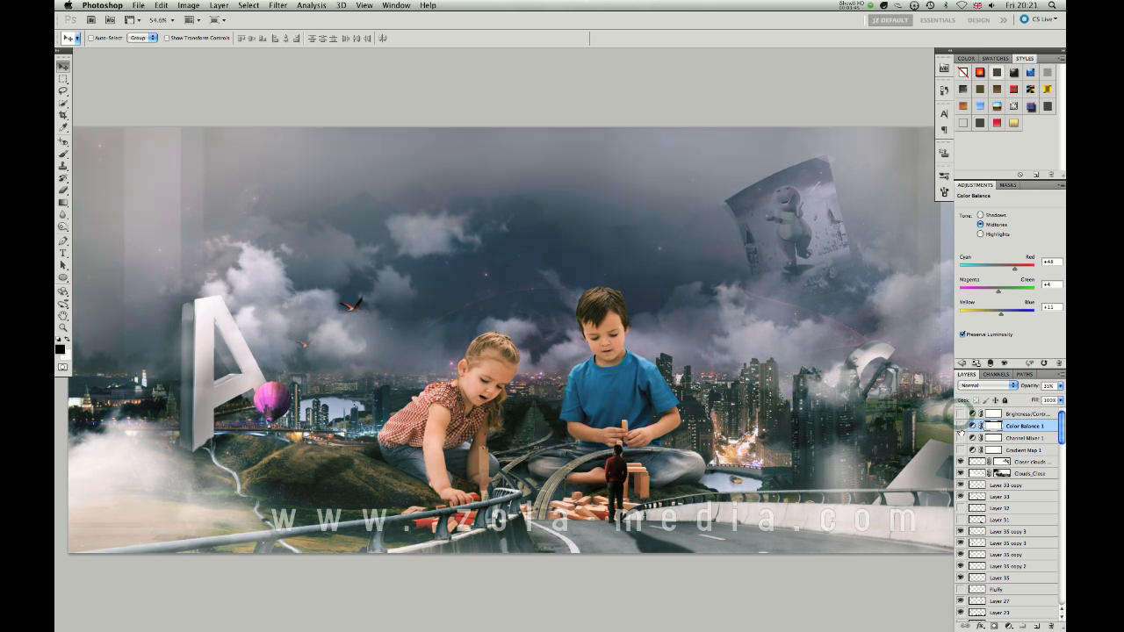
pyautogui.click(961, 426)
pyautogui.click(973, 414)
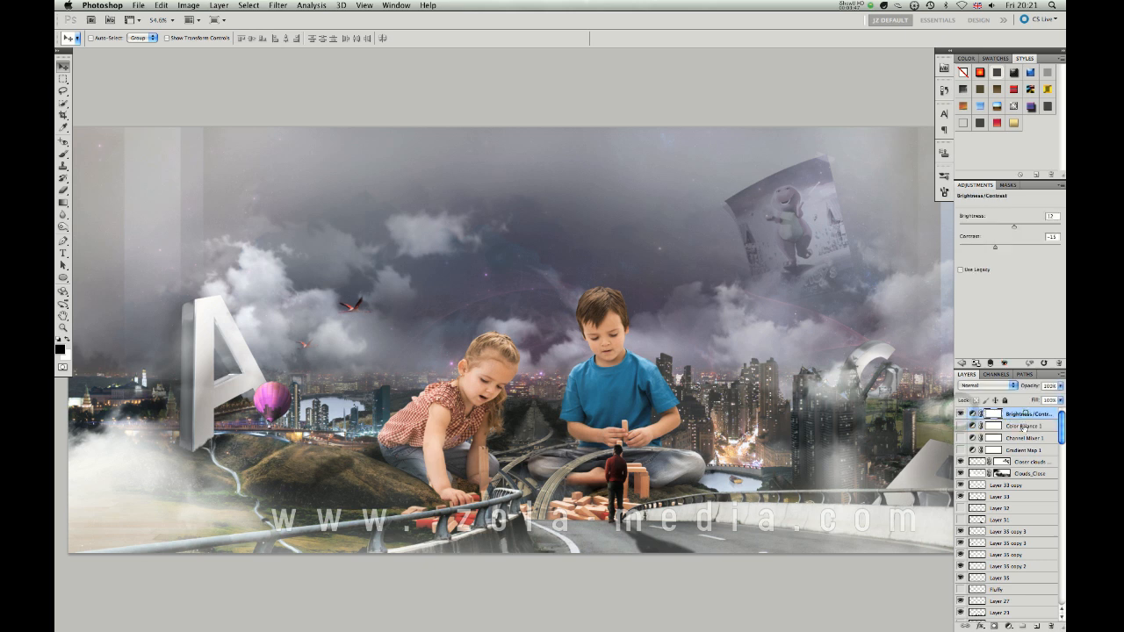
pyautogui.click(961, 426)
pyautogui.click(1022, 425)
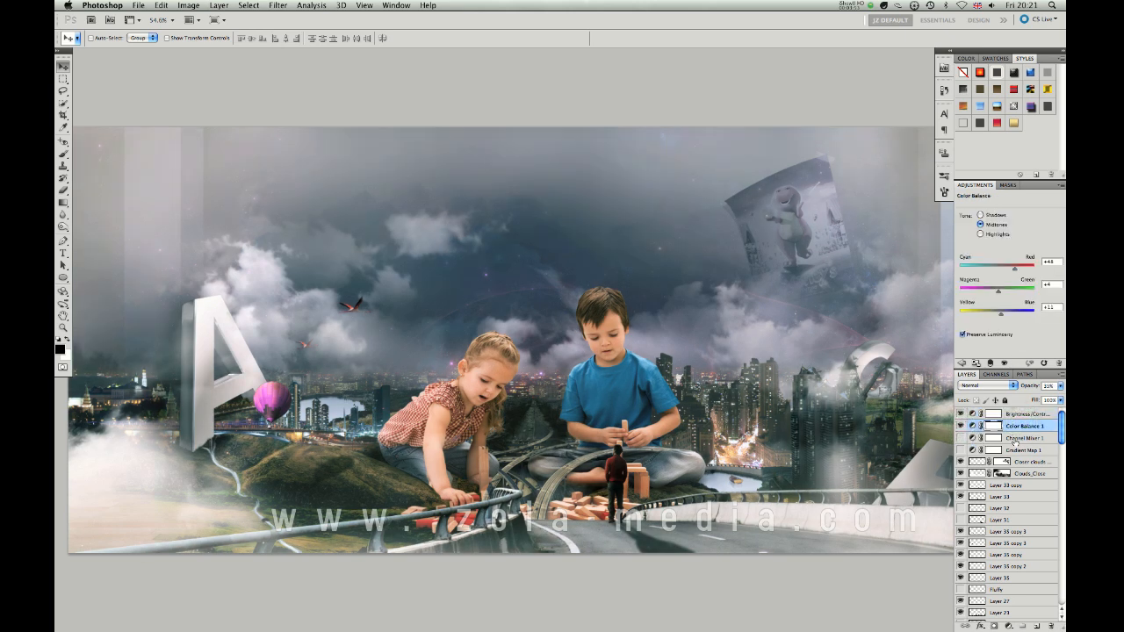
# Show the Channel Mixer and Gradient Map layers again, one after the other, and review each one's settings.
pyautogui.click(1015, 439)
pyautogui.click(960, 437)
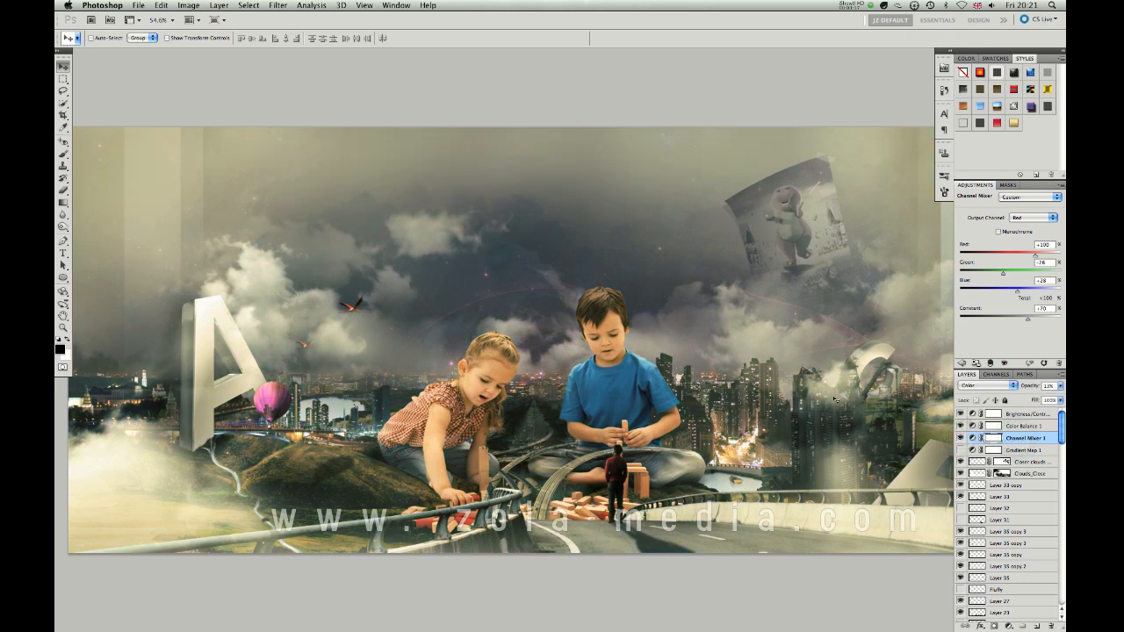
pyautogui.click(1019, 450)
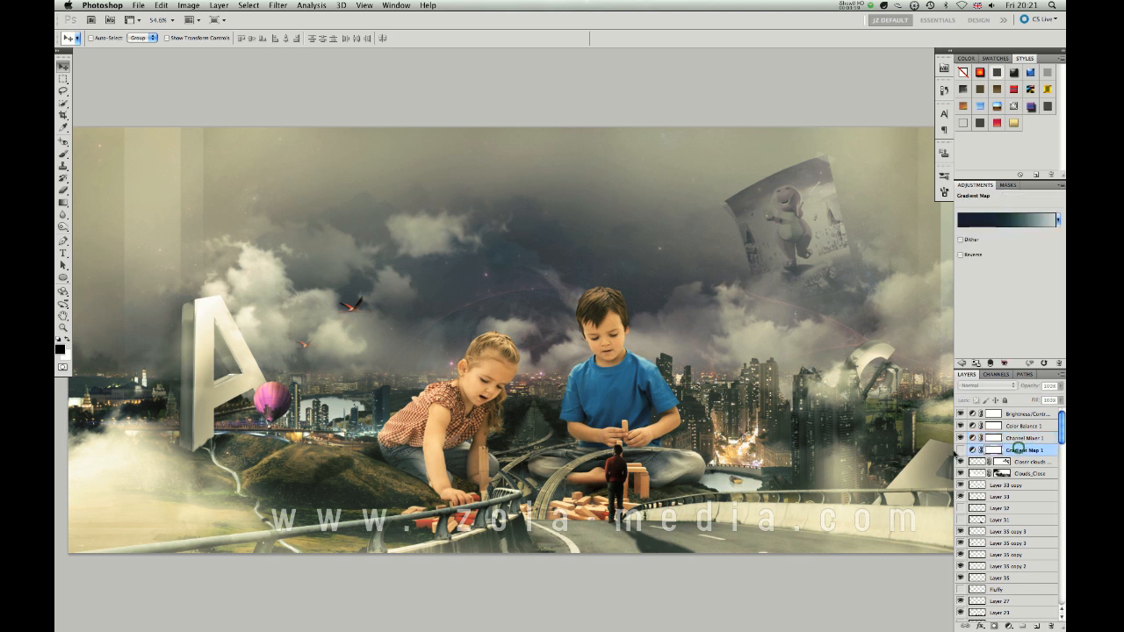
pyautogui.click(961, 450)
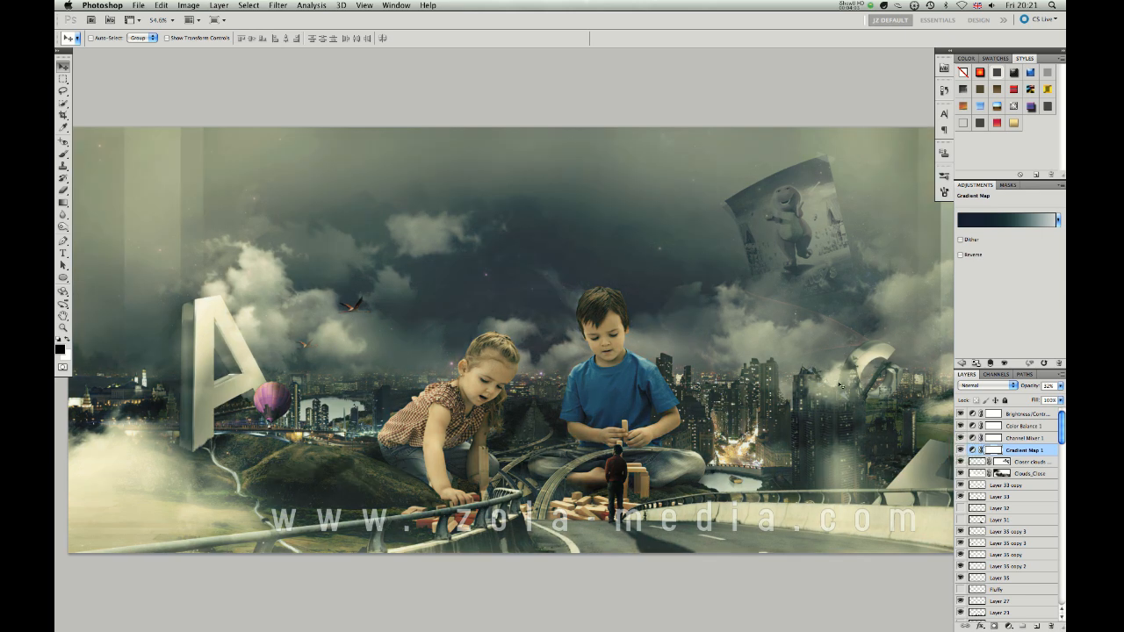
# Check the settings and opacity of the Channel Mixer, Color Balance, Brightness/Contrast and Gradient Map layers in turn.
pyautogui.scroll(-5, 727, 437)
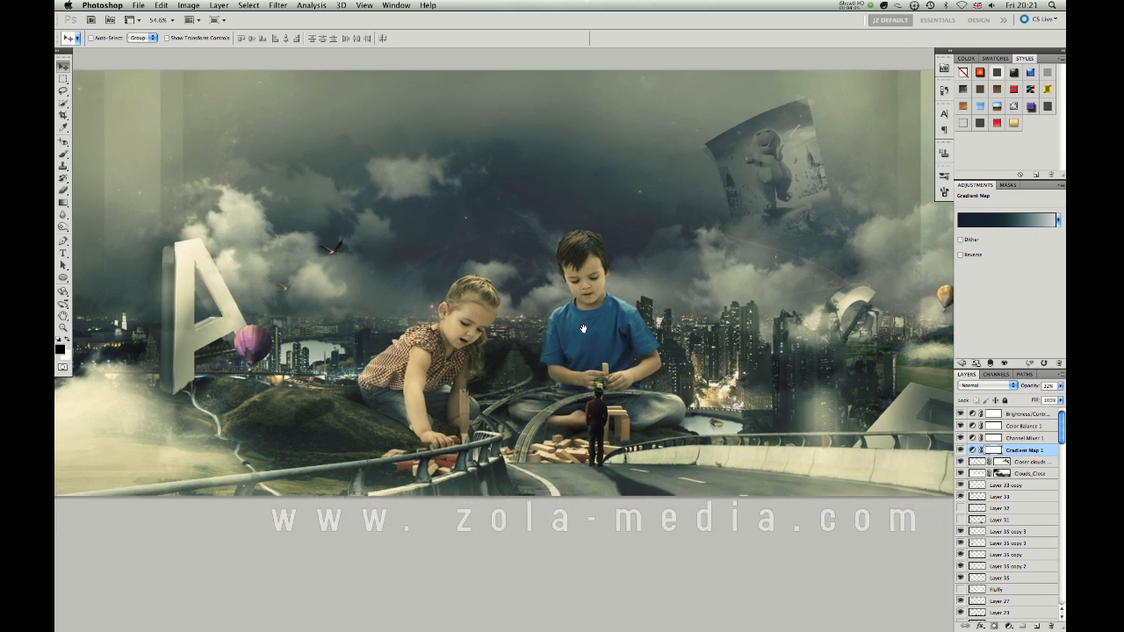
pyautogui.click(1031, 438)
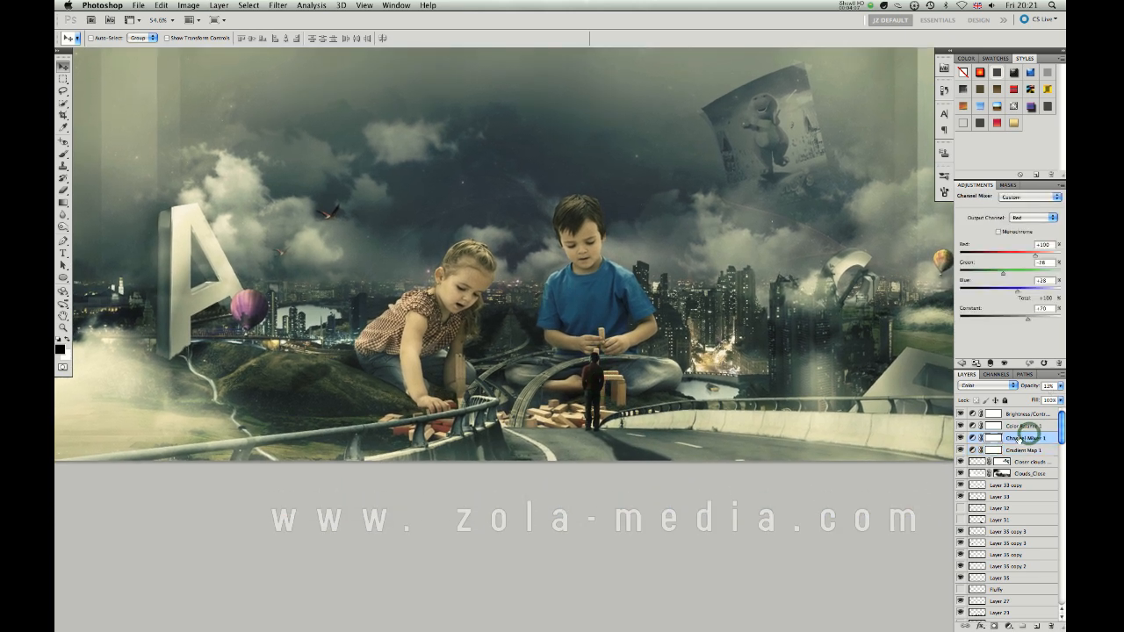
pyautogui.click(1026, 426)
pyautogui.click(1026, 438)
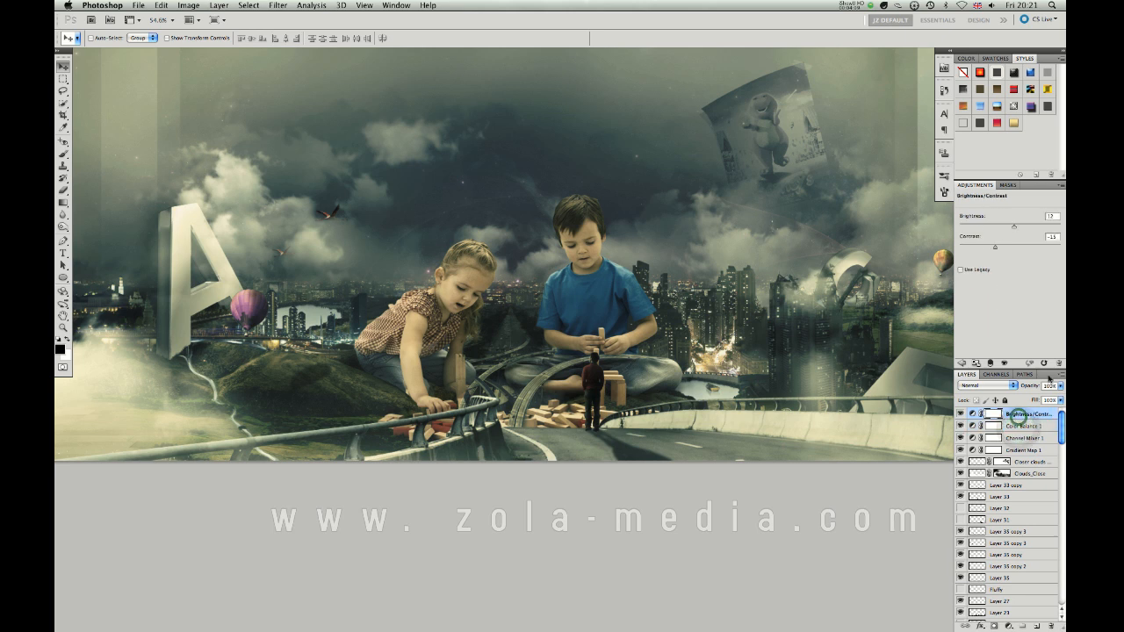
pyautogui.click(1023, 449)
# Inspect the colour-corrected composite up close, from the two children across to the night city and tower blocks.
pyautogui.scroll(2, 609, 336)
pyautogui.hscroll(2, 609, 337)
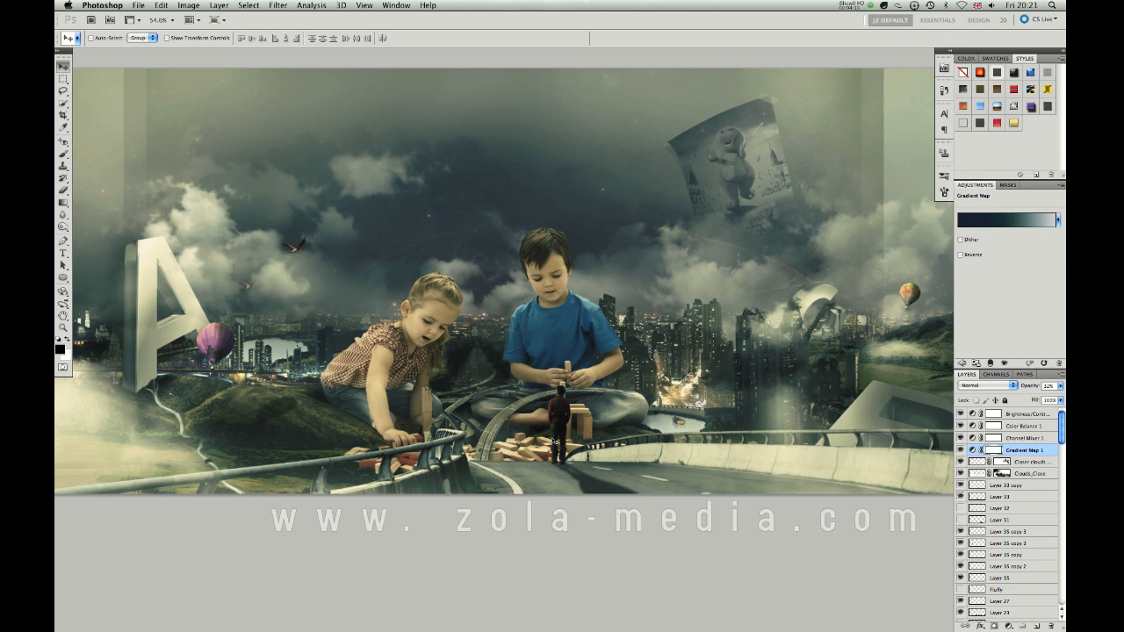
pyautogui.scroll(2, 546, 465)
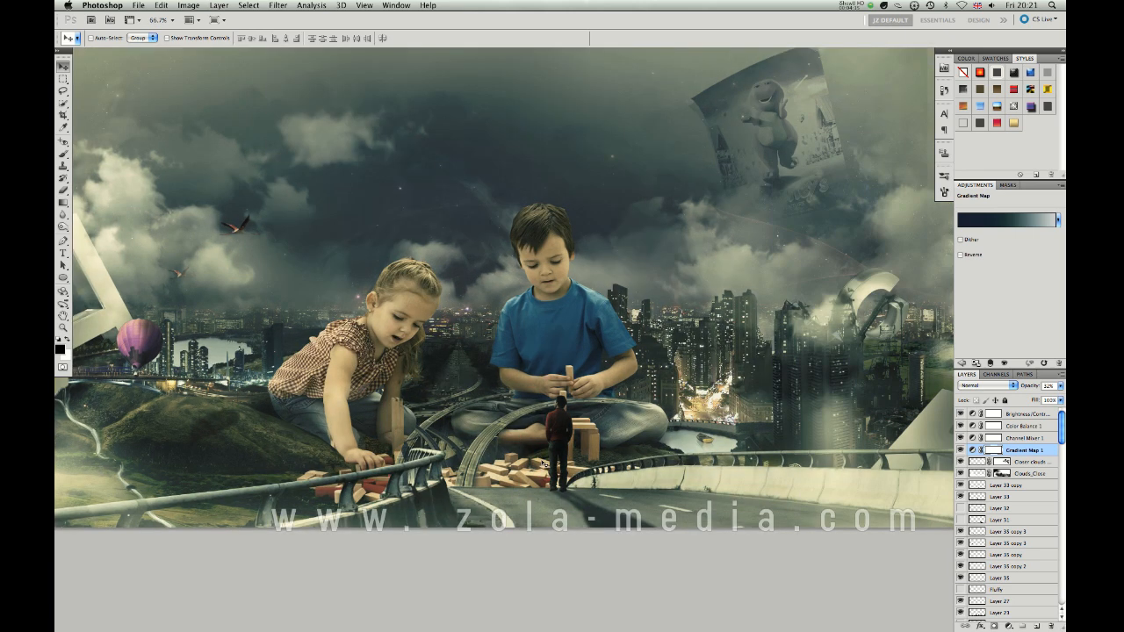
pyautogui.hscroll(6, 729, 460)
pyautogui.scroll(-1, 729, 460)
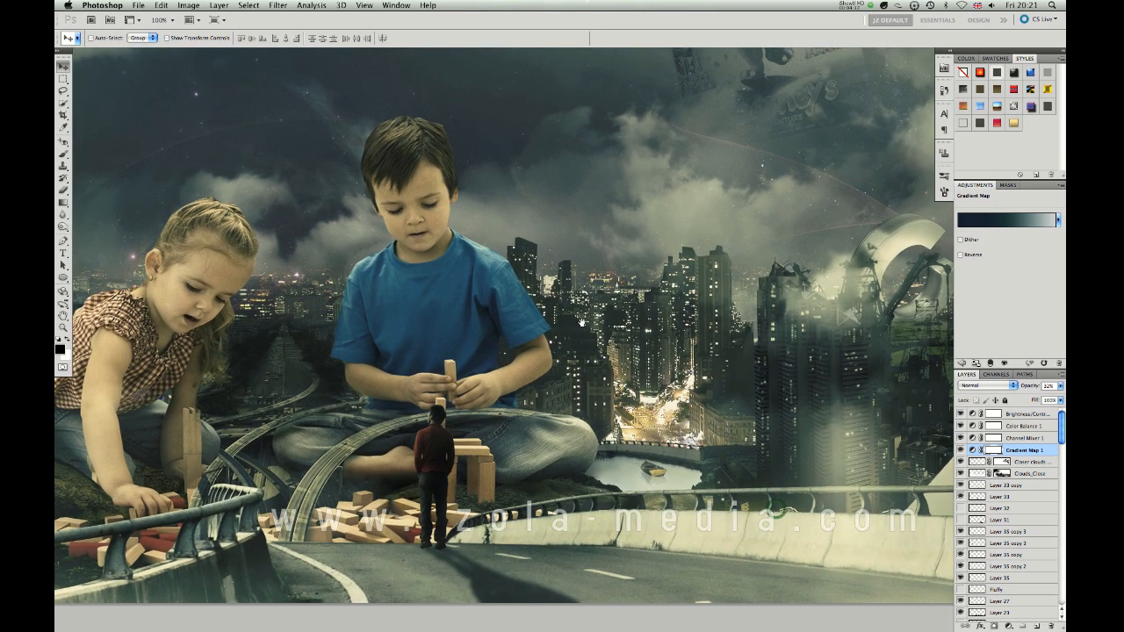
pyautogui.hscroll(4, 657, 337)
pyautogui.scroll(-2, 657, 337)
pyautogui.hscroll(-2, 663, 321)
pyautogui.scroll(1, 663, 321)
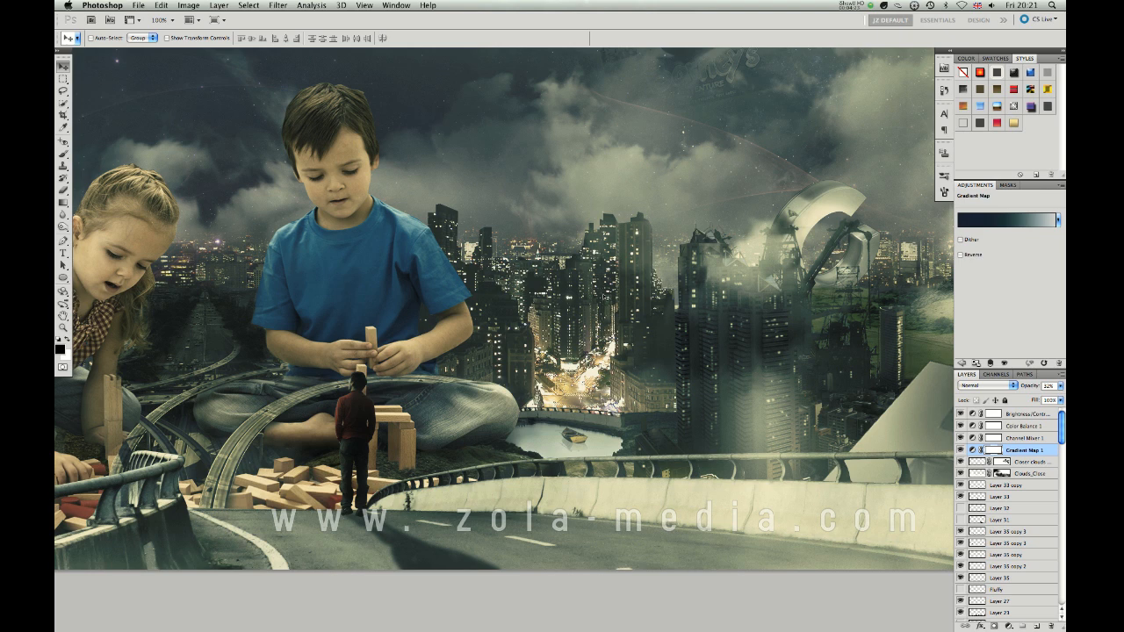
pyautogui.hscroll(-7, 674, 444)
pyautogui.scroll(2, 675, 444)
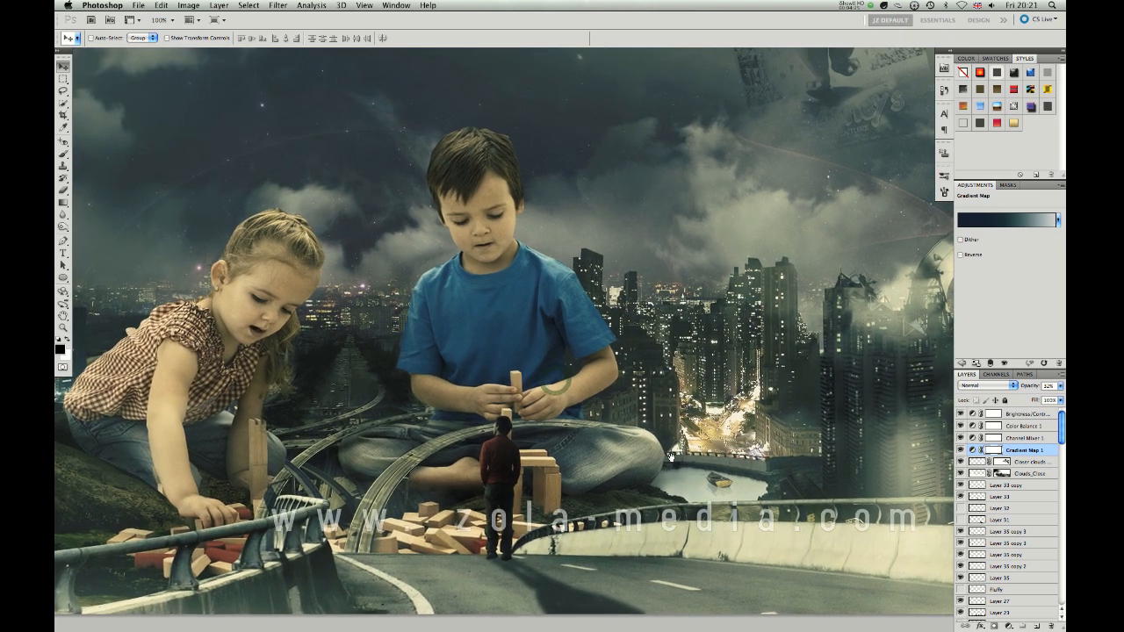
pyautogui.hscroll(2, 675, 444)
pyautogui.scroll(-1, 674, 444)
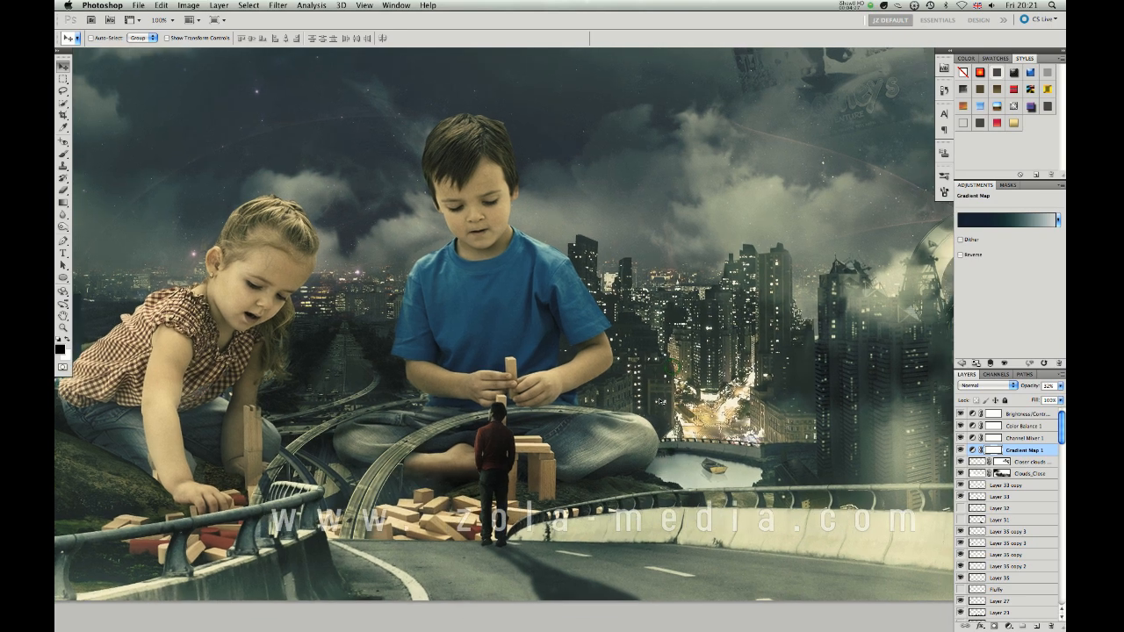
pyautogui.hscroll(4, 687, 321)
pyautogui.scroll(-2, 688, 320)
pyautogui.scroll(2, 688, 321)
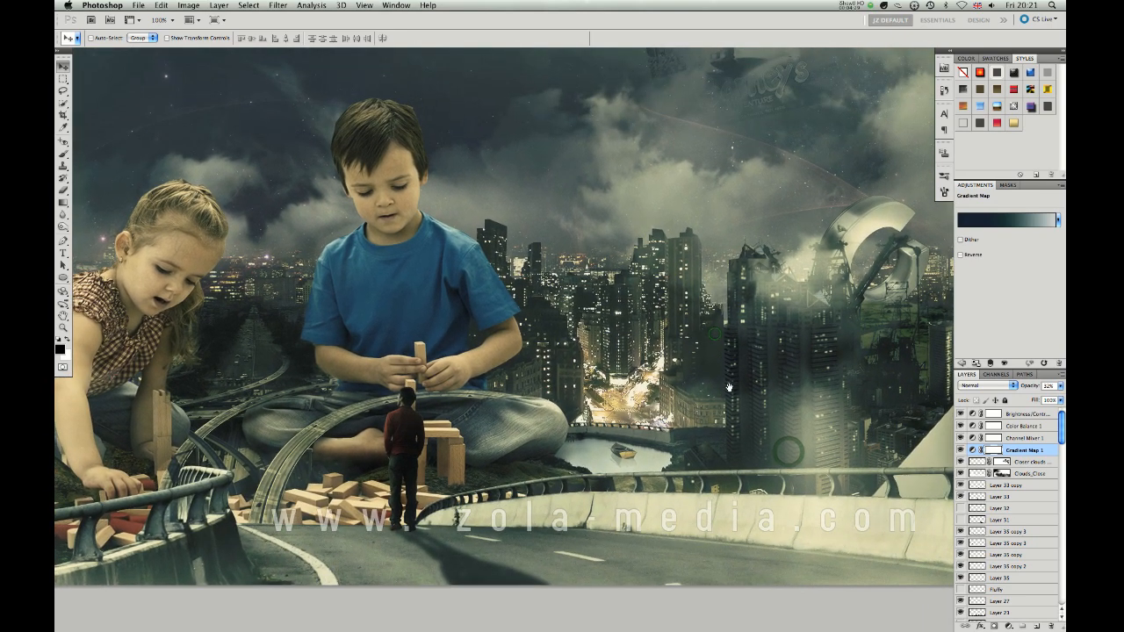
pyautogui.hscroll(3, 688, 321)
pyautogui.scroll(-3, 687, 321)
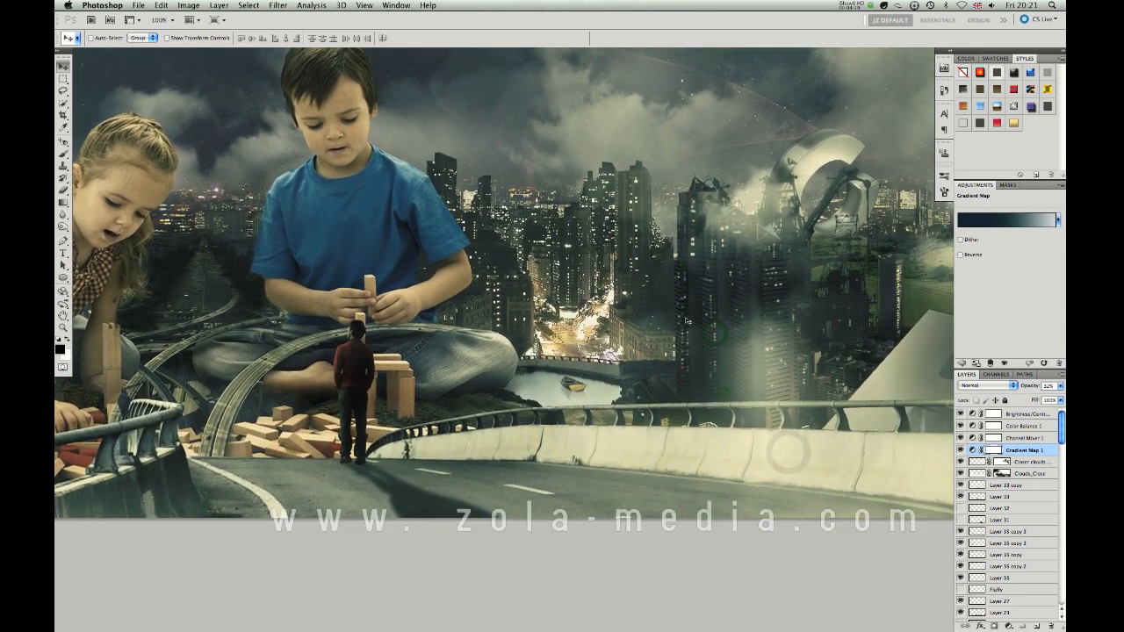
# Select the Building Lights layer from the layers stacked under the tall tower block beside the road.
pyautogui.rightClick(694, 364)
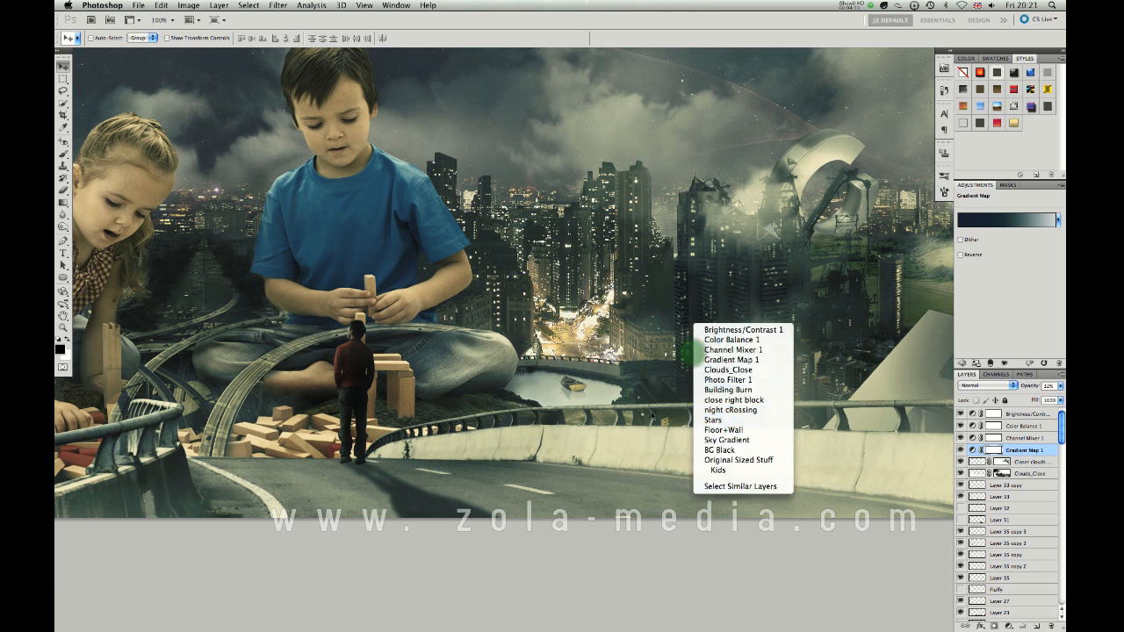
pyautogui.click(624, 360)
pyautogui.moveTo(683, 379); pyautogui.dragTo(664, 340)
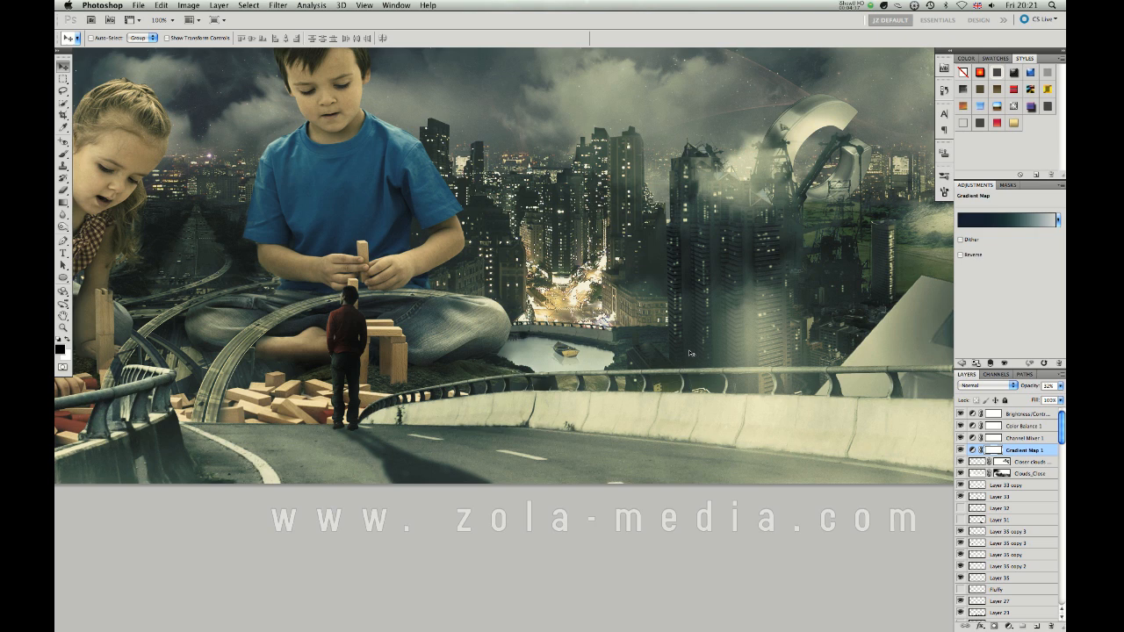
pyautogui.scroll(-3, 716, 327)
pyautogui.hscroll(3, 717, 327)
pyautogui.click(716, 330)
pyautogui.moveTo(716, 330); pyautogui.dragTo(802, 289)
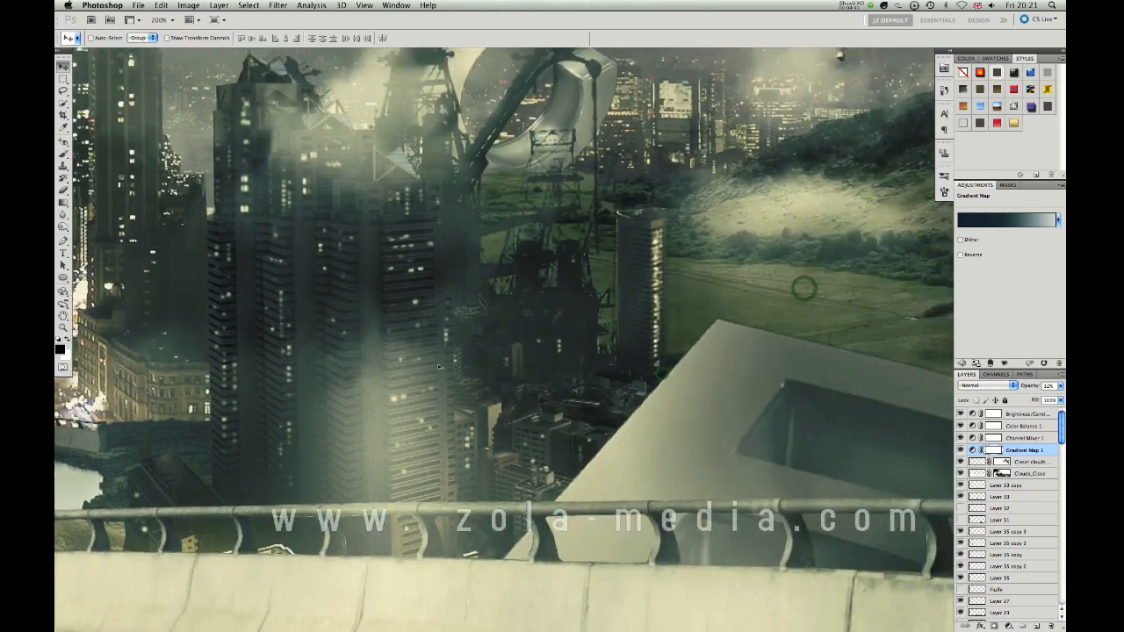
pyautogui.rightClick(415, 304)
pyautogui.click(488, 340)
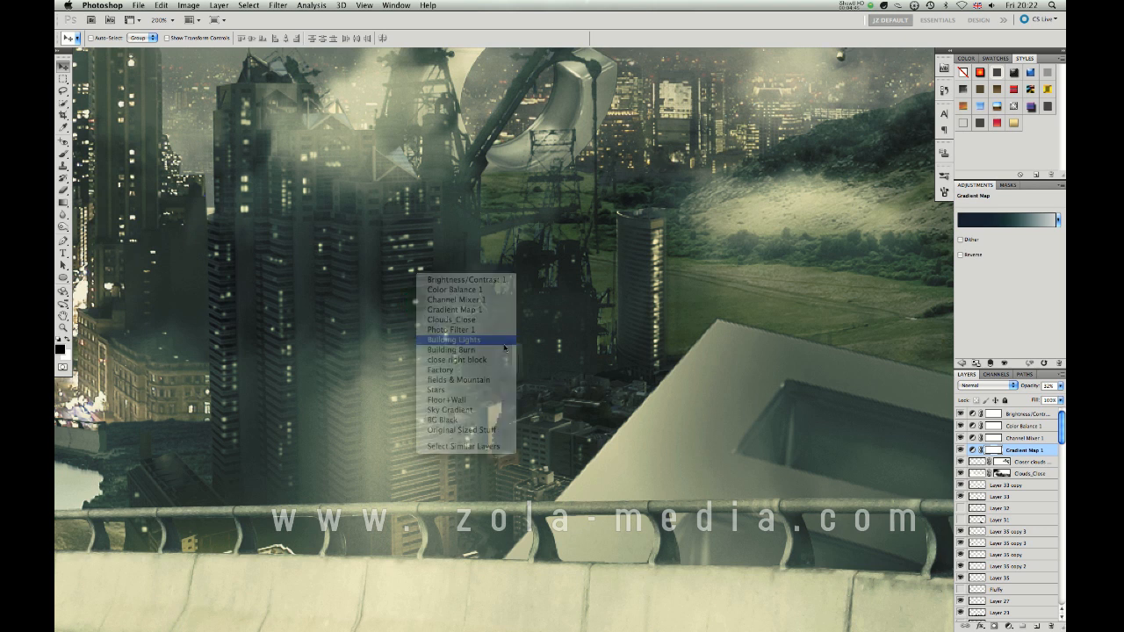
# Switch to the Brush tool and pick a small brush preset for painting on the Building Lights layer.
pyautogui.press('b')
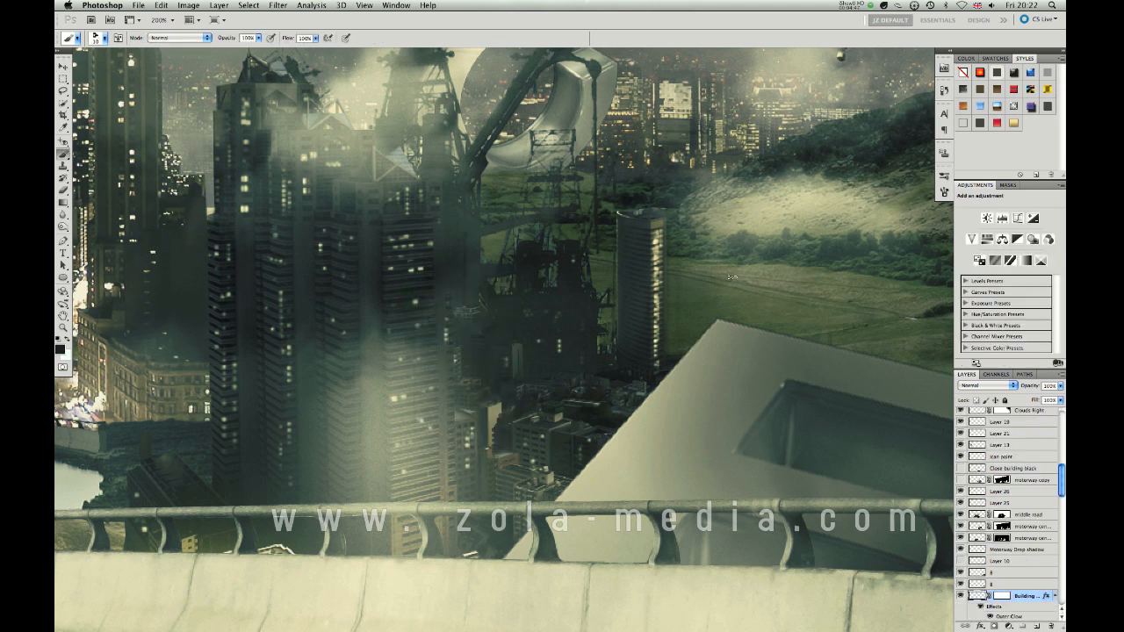
pyautogui.click(944, 174)
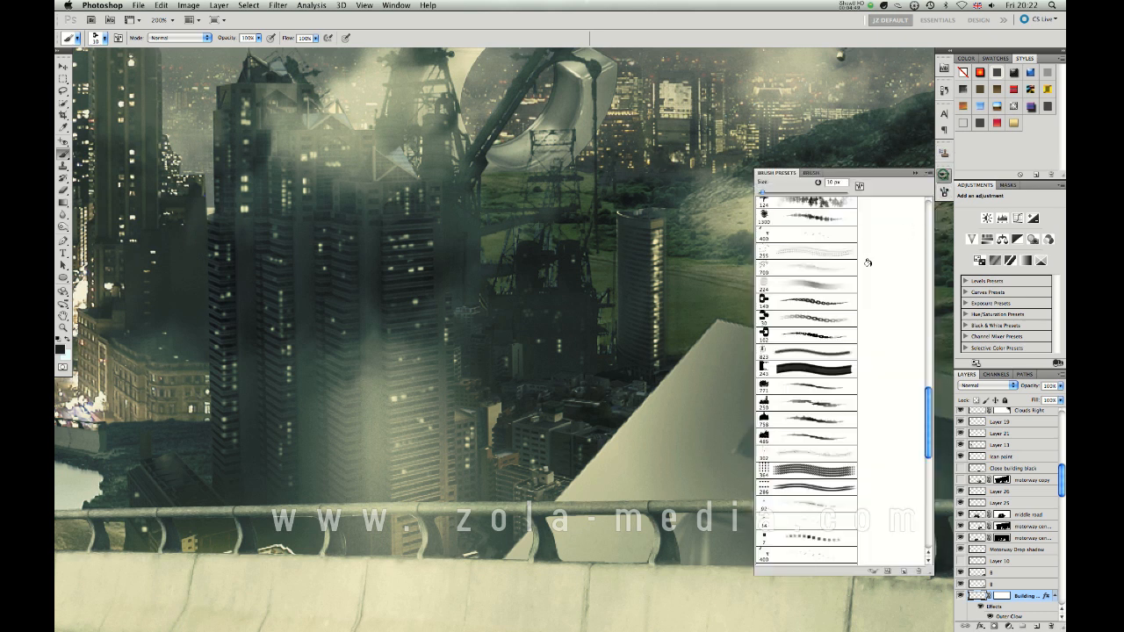
pyautogui.scroll(5, 906, 369)
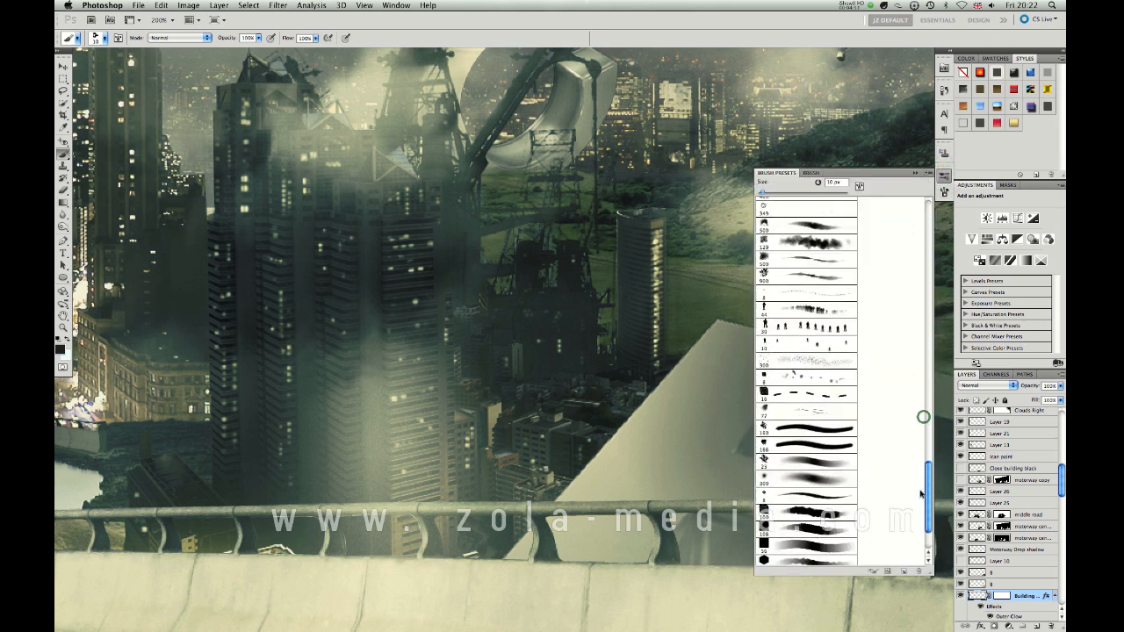
pyautogui.moveTo(926, 415); pyautogui.dragTo(917, 203)
pyautogui.doubleClick(811, 206)
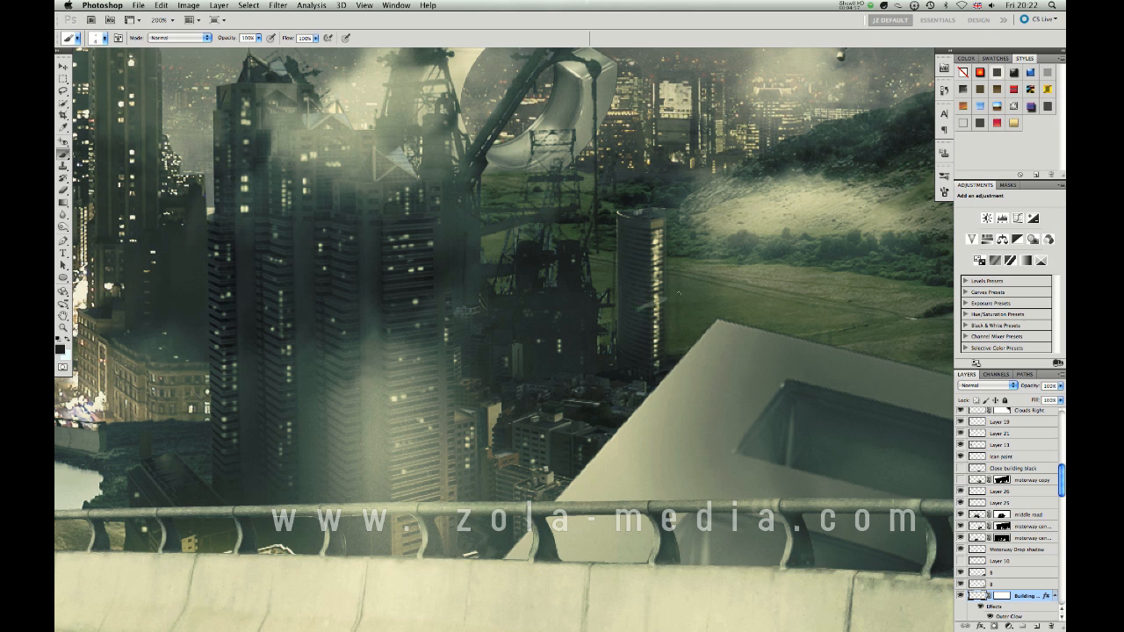
# Target the Building Lights layer mask and undo the recent test brush strokes around the round tower.
pyautogui.click(1003, 596)
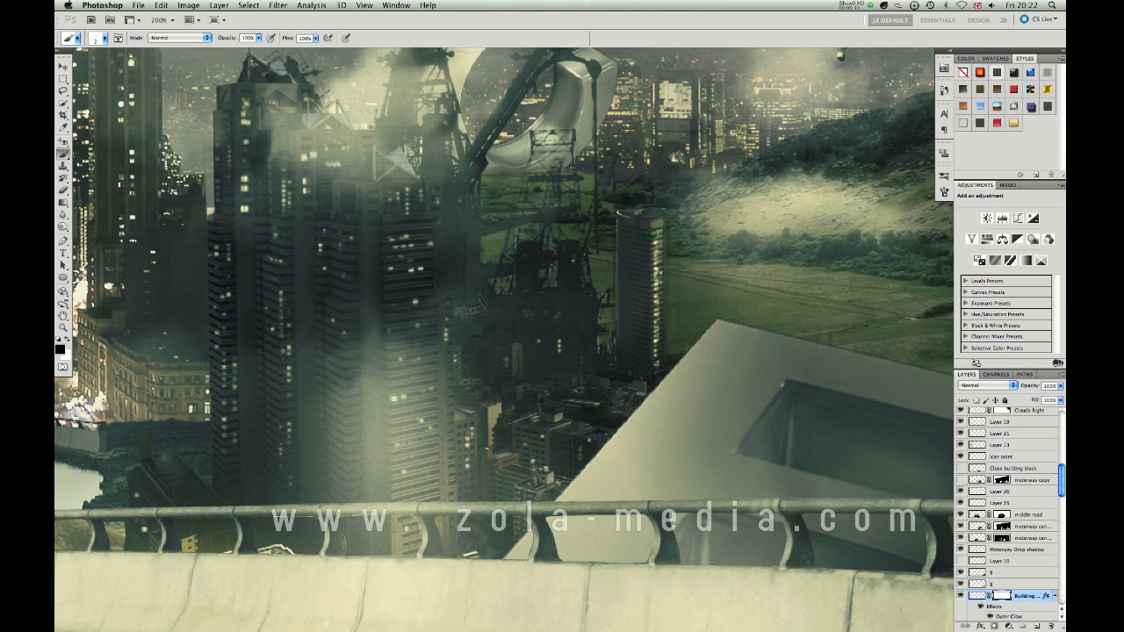
pyautogui.press('alt+super+z')
pyautogui.press('alt+super+z')
pyautogui.press('alt+super+z')
pyautogui.press('alt+super+z')
pyautogui.press('alt+super+z')
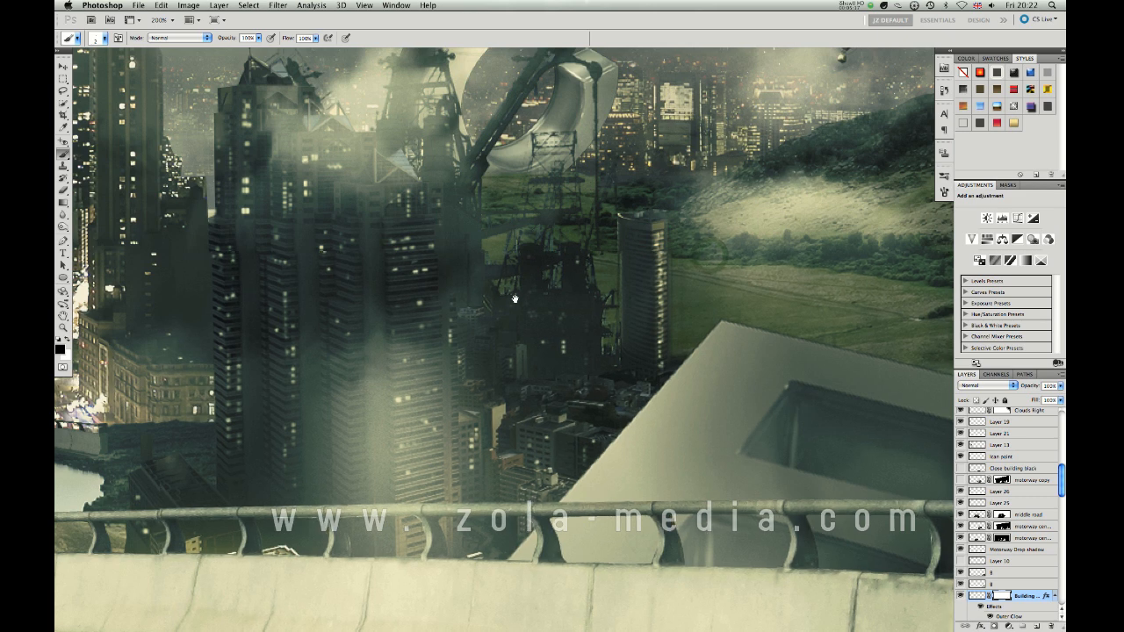
# Choose the 7 px square brush preset with spaced dabs for painting window lights.
pyautogui.moveTo(515, 300); pyautogui.dragTo(592, 308)
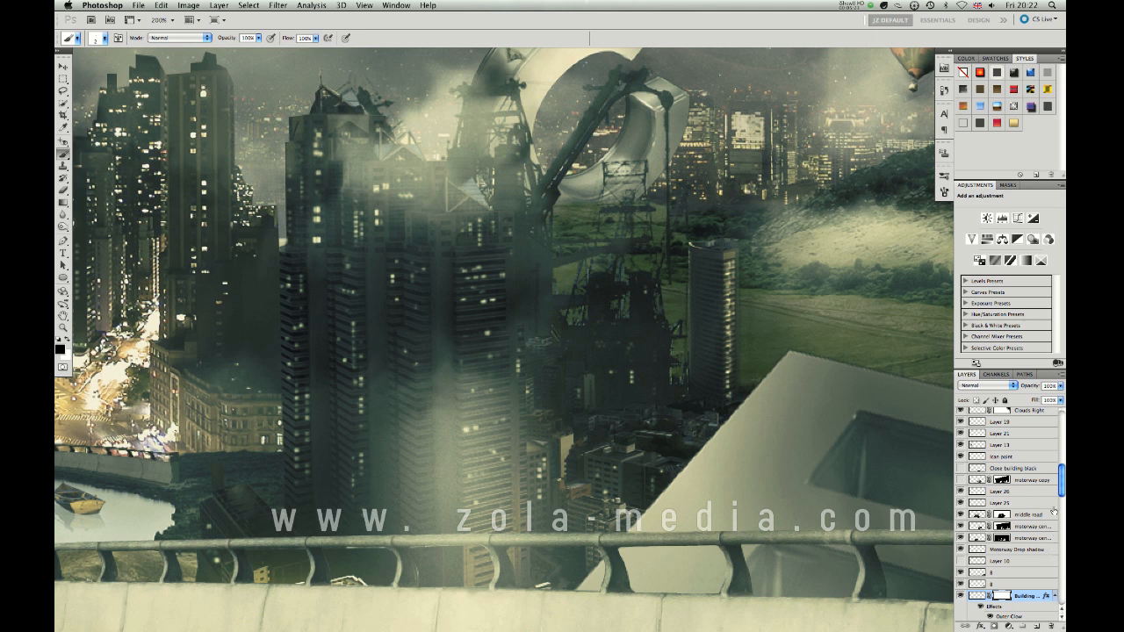
pyautogui.scroll(-5, 1062, 483)
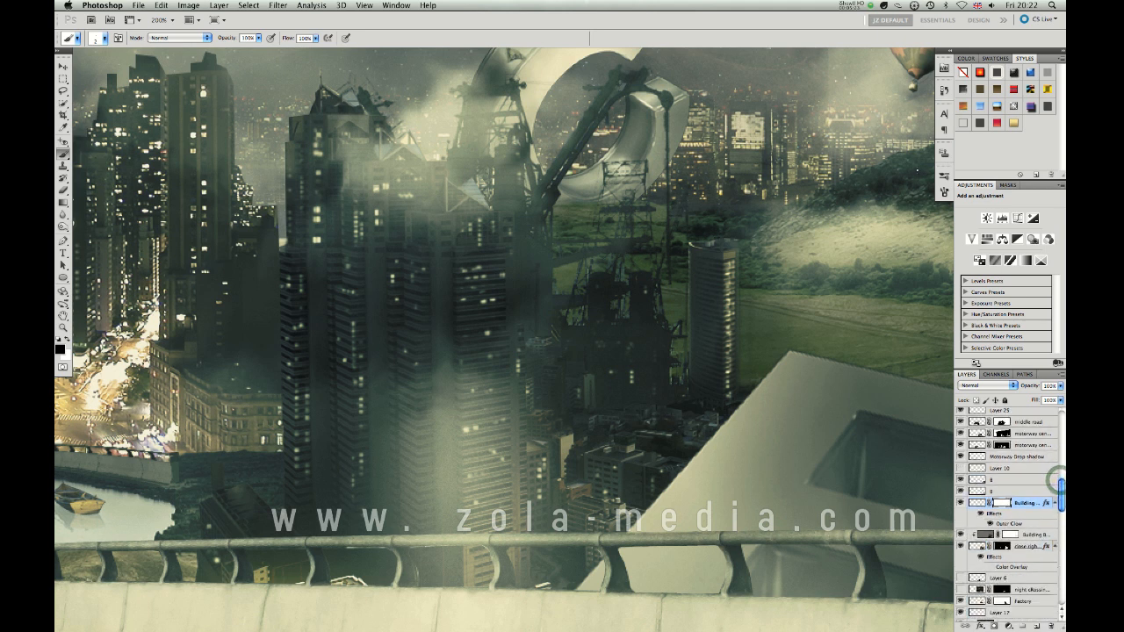
pyautogui.click(944, 175)
pyautogui.moveTo(927, 244)
pyautogui.mouseDown()
pyautogui.moveTo(931, 375)
pyautogui.moveTo(913, 444)
pyautogui.mouseUp()
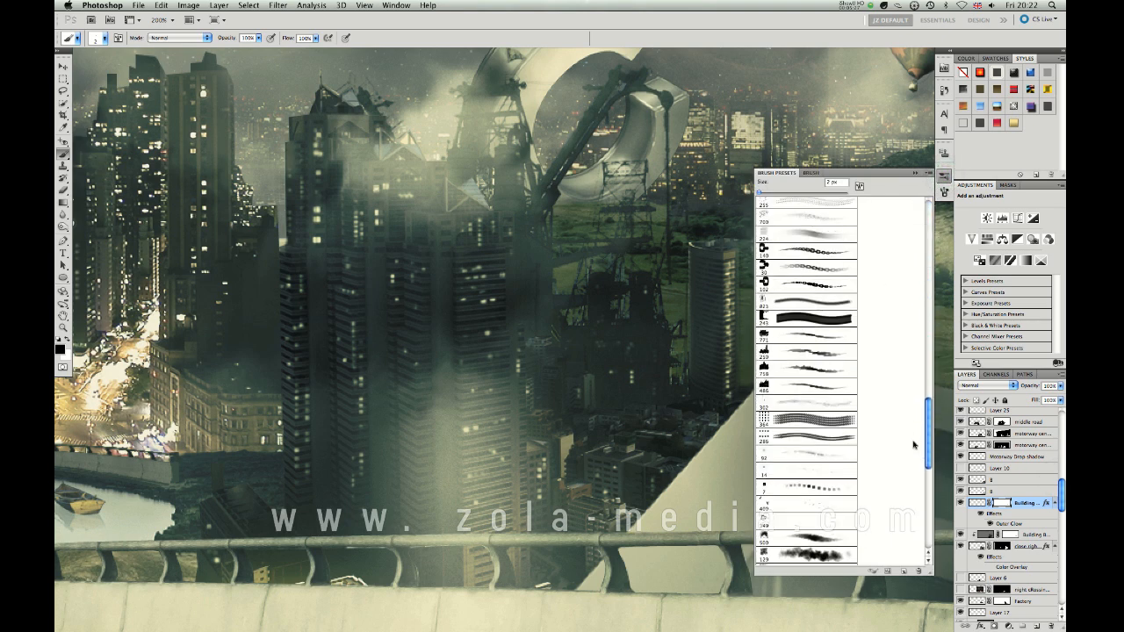
pyautogui.click(818, 492)
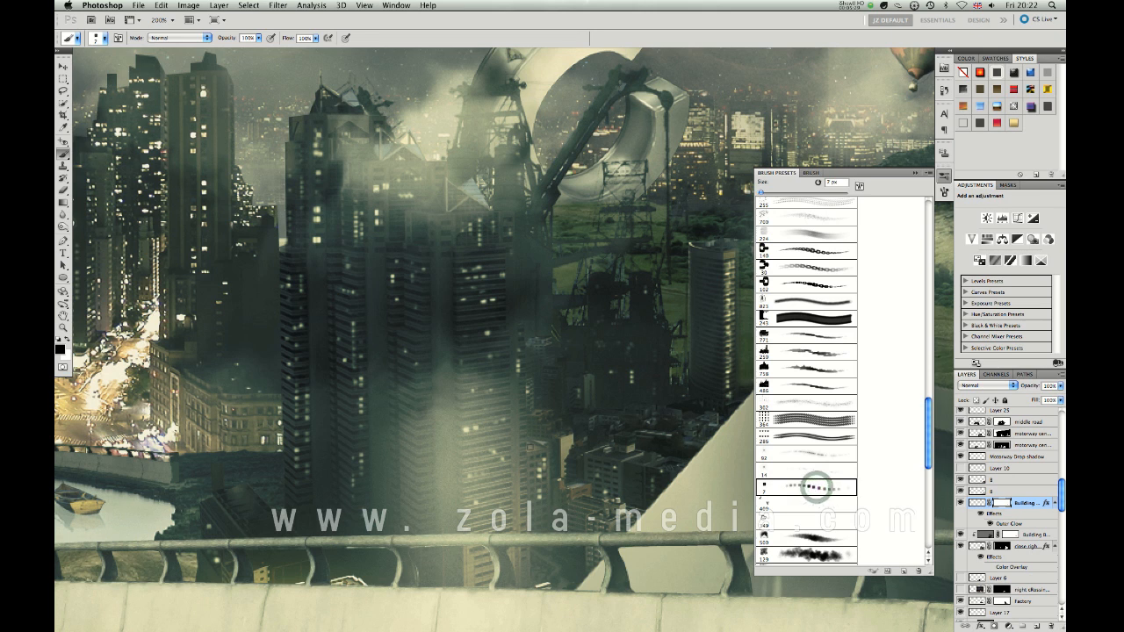
pyautogui.click(916, 175)
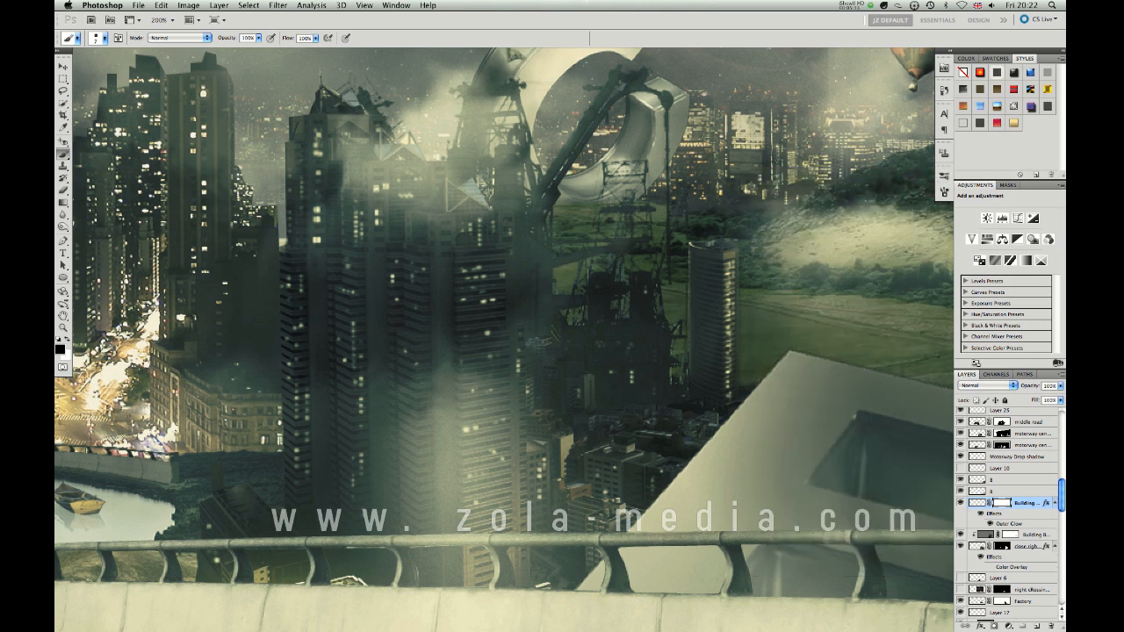
# Set the foreground colour to pale yellow-green #dce2ad and target the Building Lights layer's pixels instead of its mask.
pyautogui.click(61, 349)
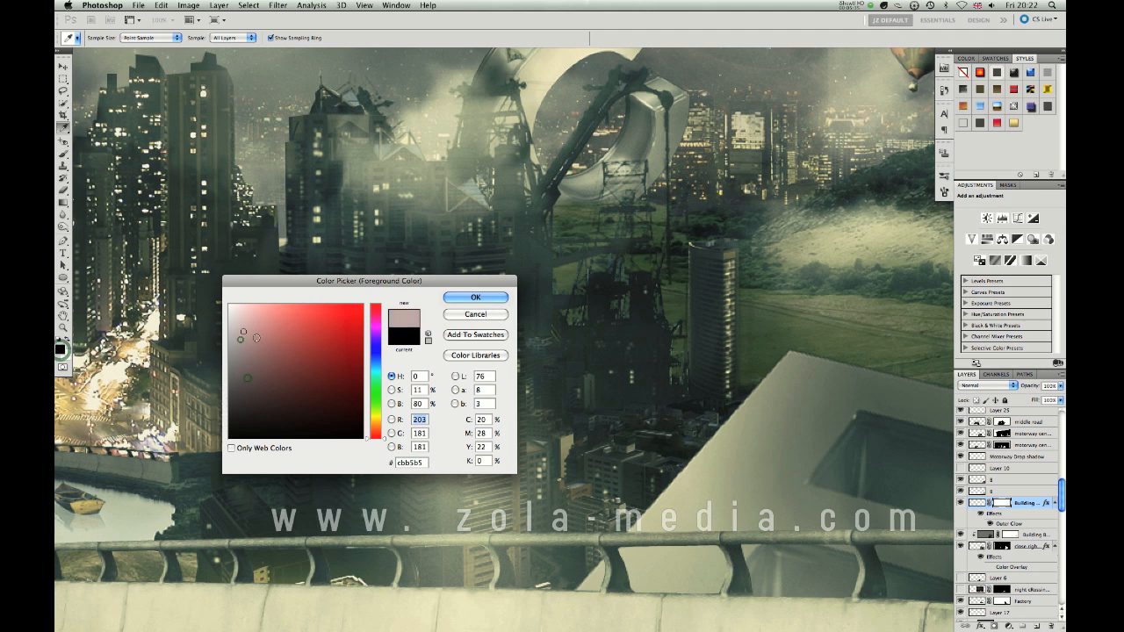
pyautogui.click(242, 331)
pyautogui.moveTo(242, 326); pyautogui.dragTo(260, 319)
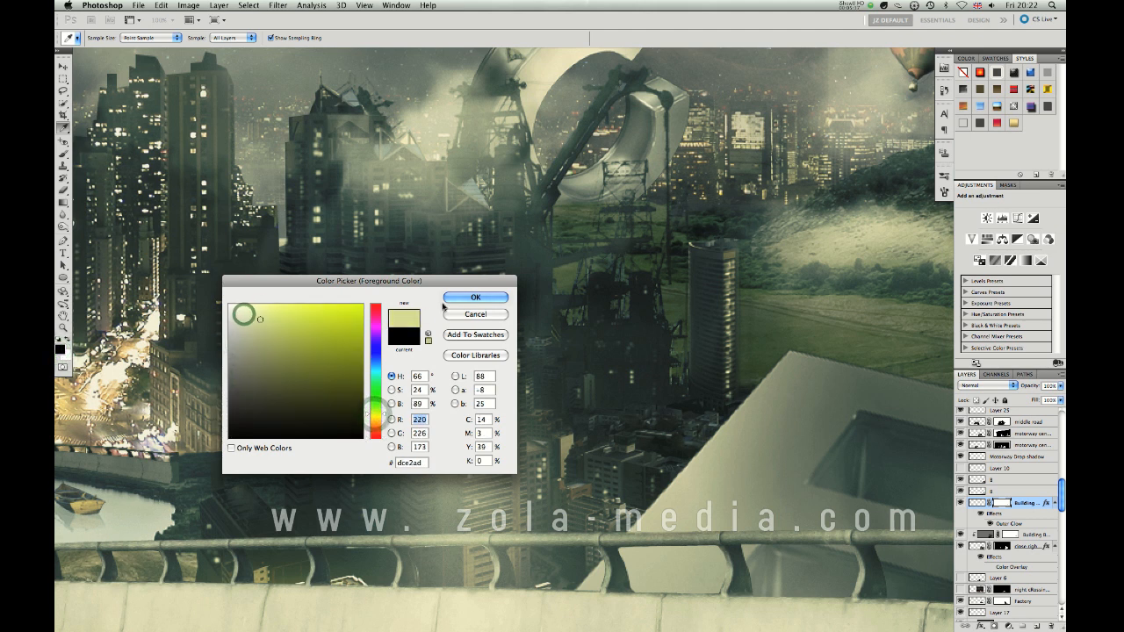
pyautogui.click(462, 295)
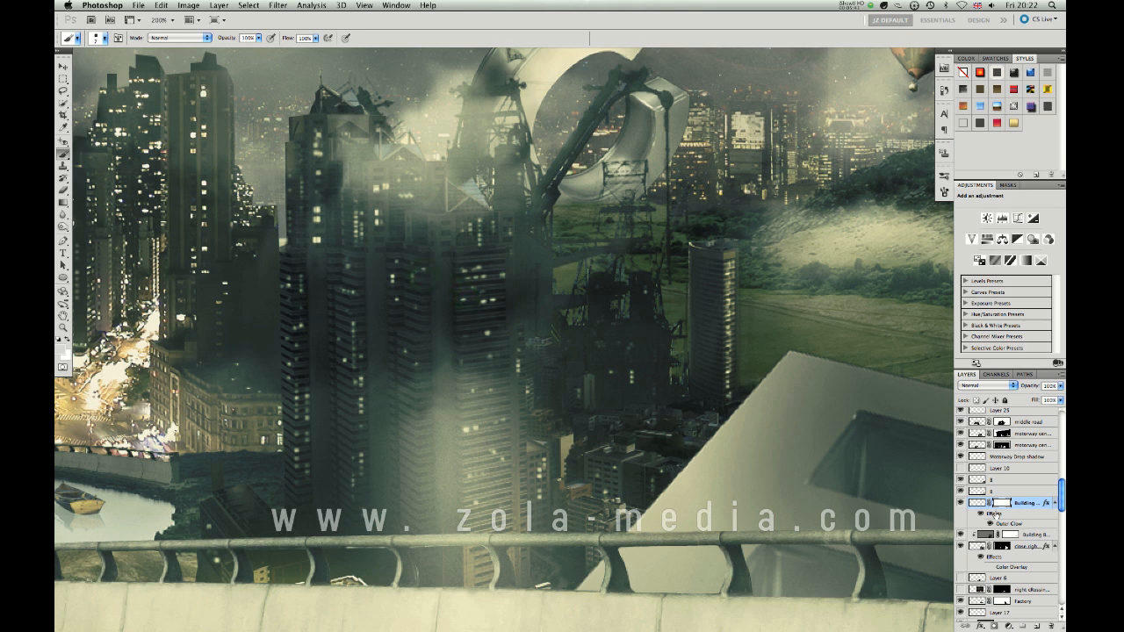
pyautogui.click(973, 501)
# Select the close right block layer, then hide and show the Building Burn layer to compare its darkening on the towers.
pyautogui.hscroll(-1, 386, 377)
pyautogui.press('super+minus')
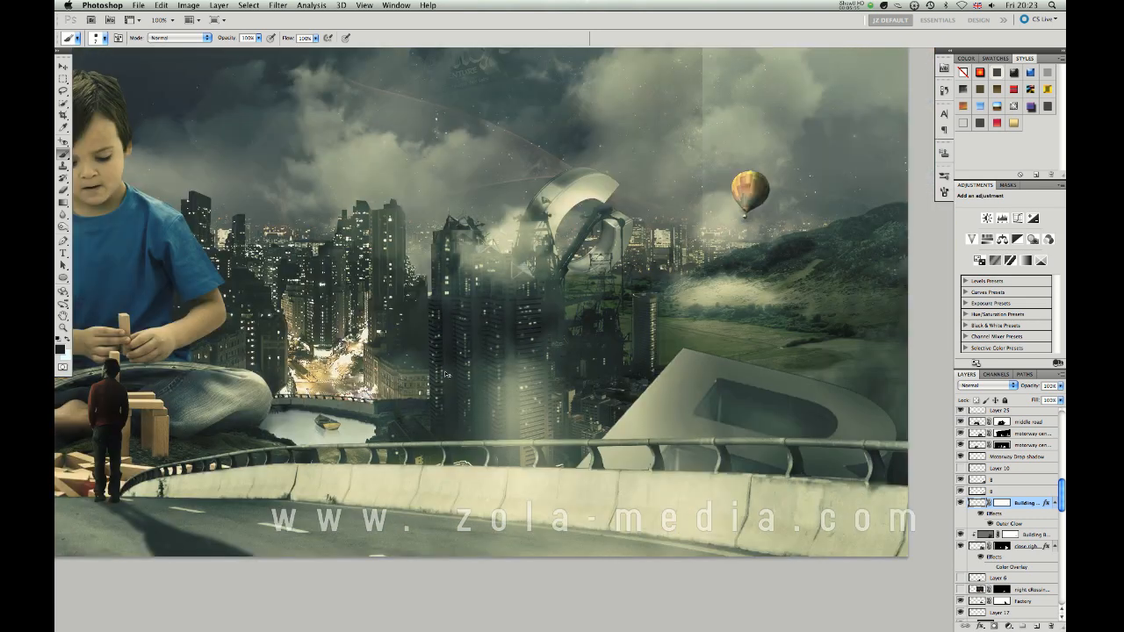
pyautogui.hscroll(-4, 558, 387)
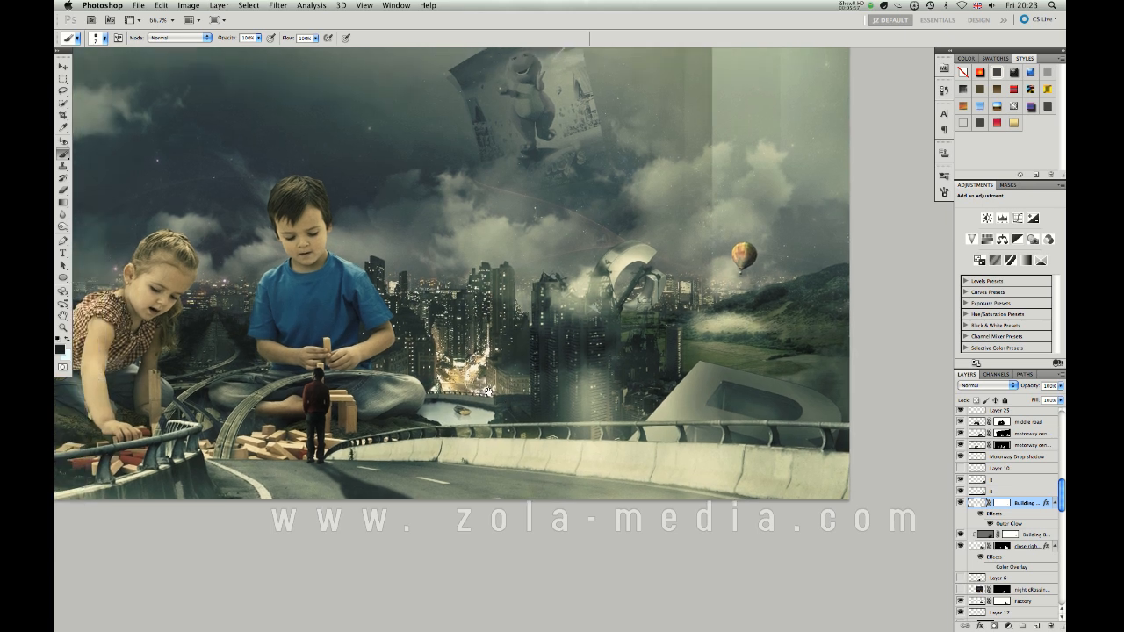
pyautogui.scroll(1, 557, 391)
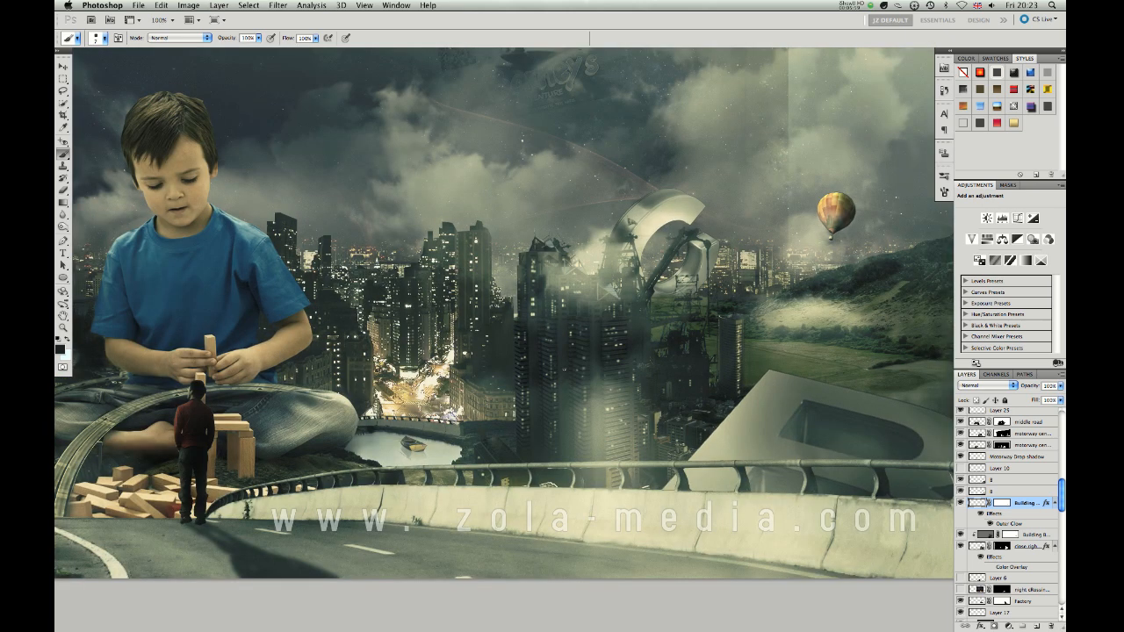
pyautogui.scroll(-2, 541, 294)
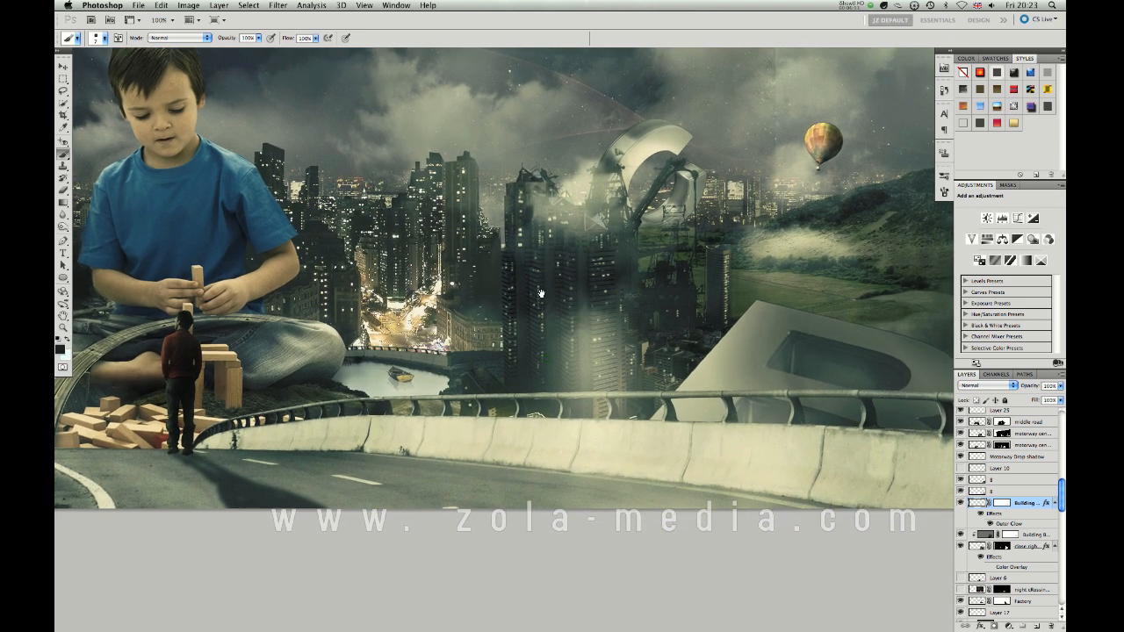
pyautogui.click(981, 548)
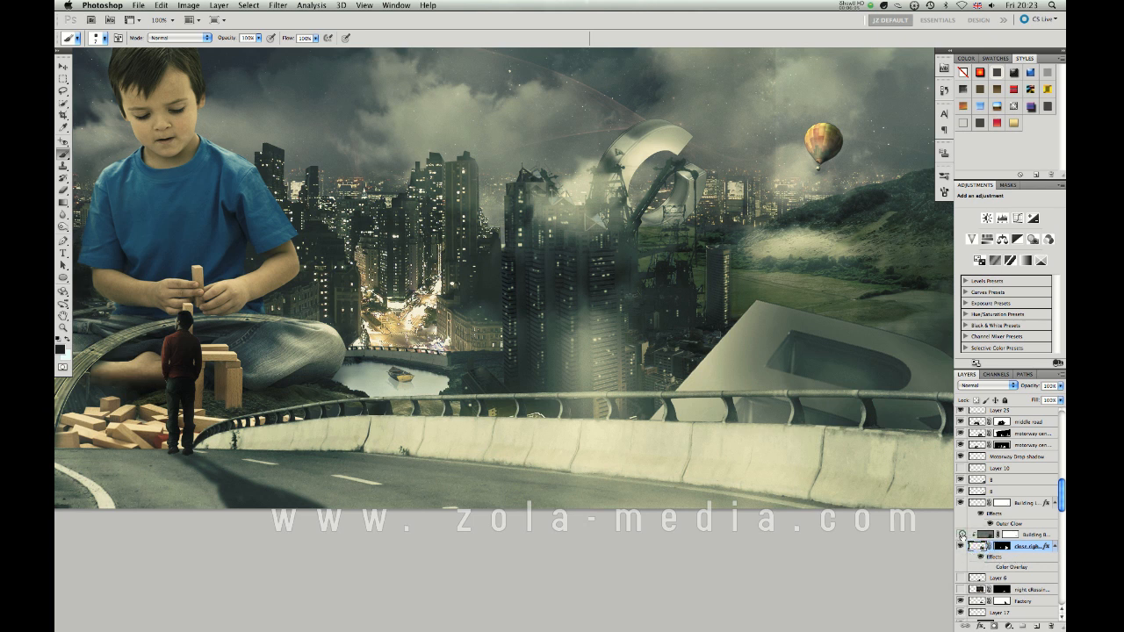
pyautogui.click(962, 534)
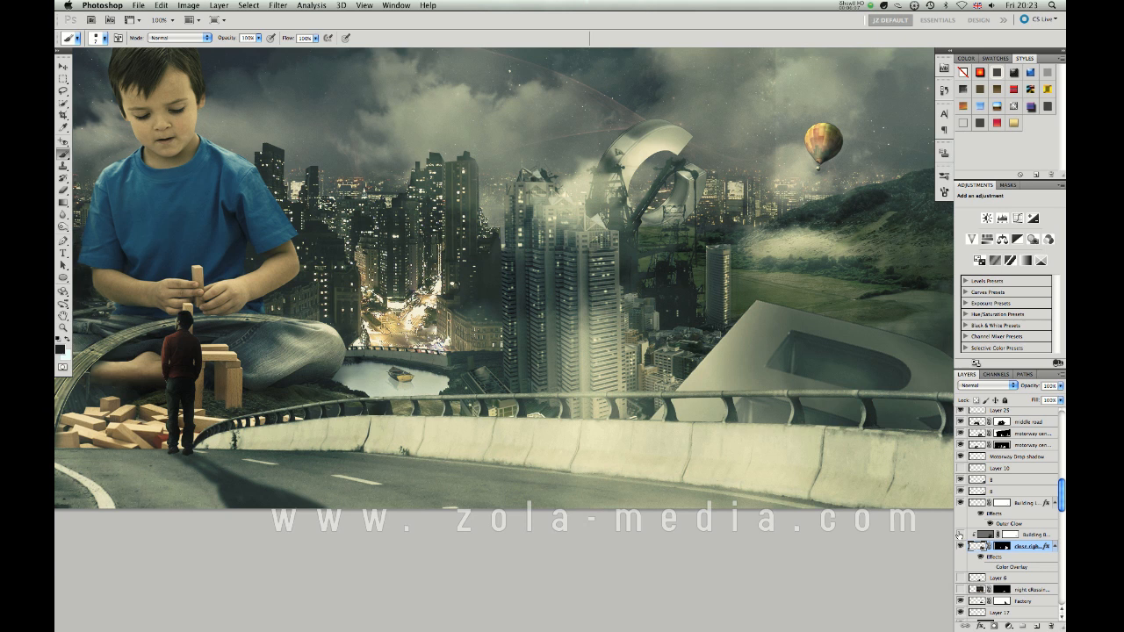
pyautogui.click(962, 546)
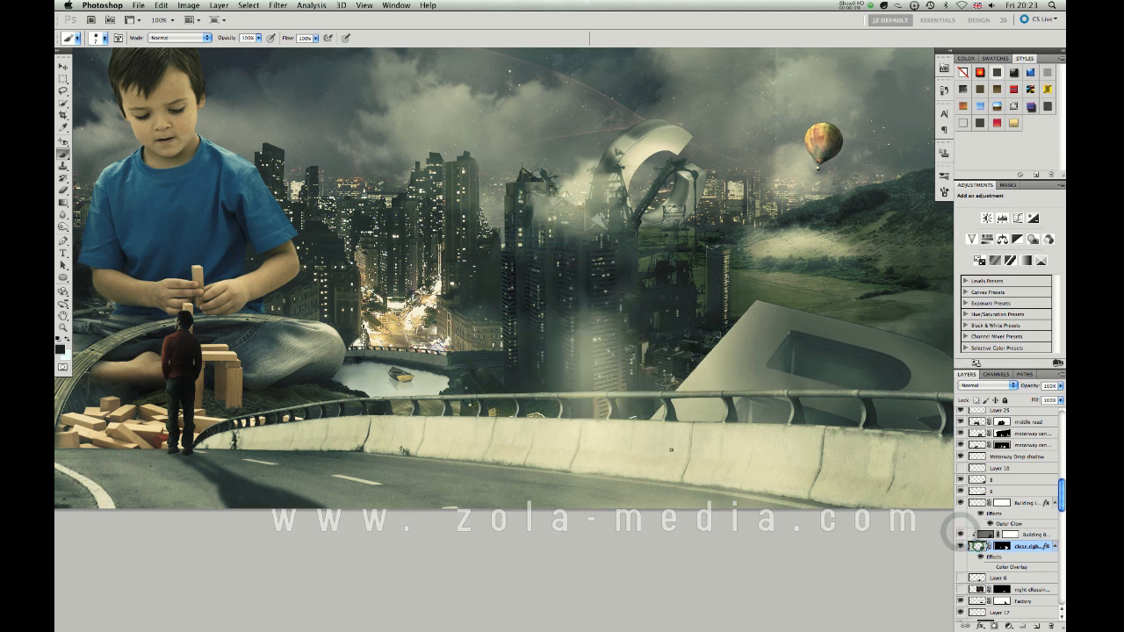
# Draw a diagonal gradient across the tower blocks in Quick Mask mode and convert it into a soft selection.
pyautogui.press('x')
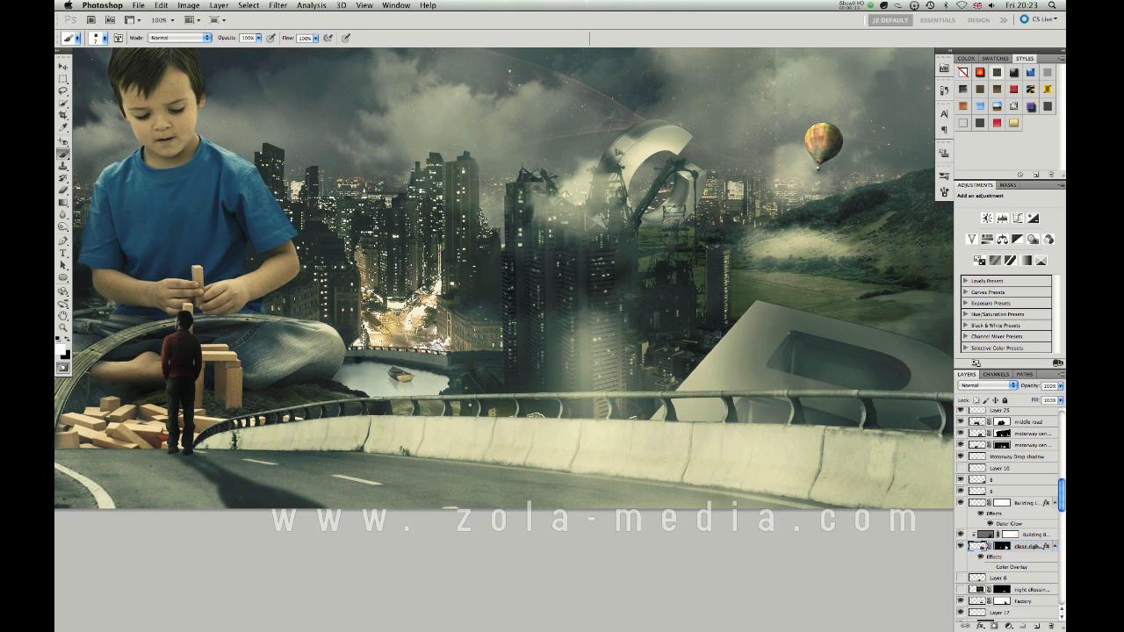
pyautogui.press('g')
pyautogui.moveTo(719, 374); pyautogui.dragTo(494, 235)
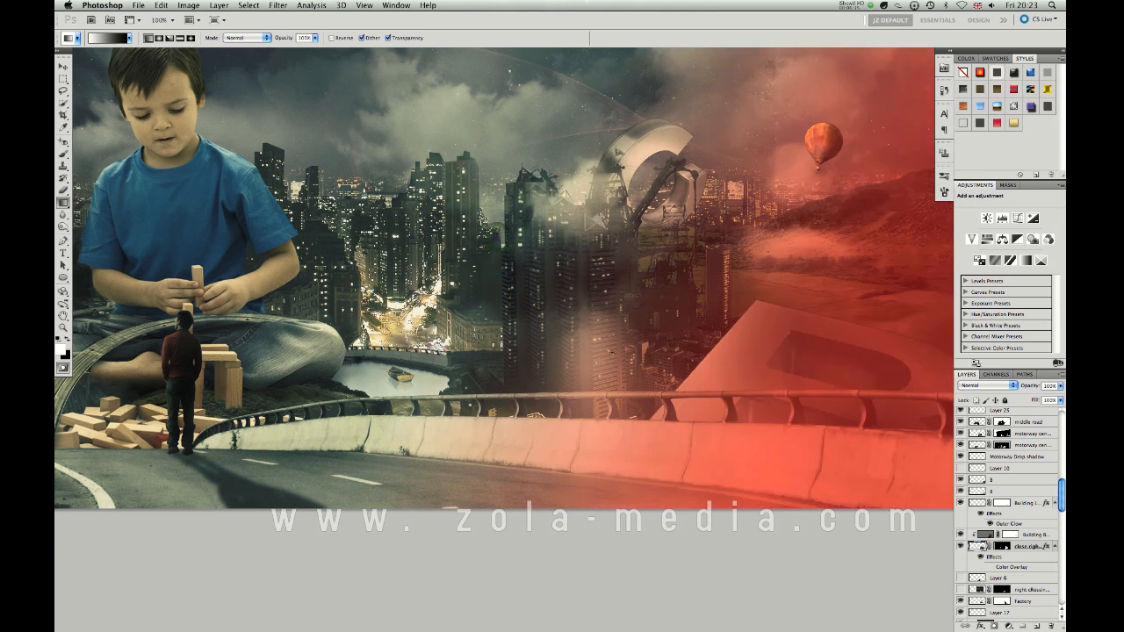
pyautogui.press('q')
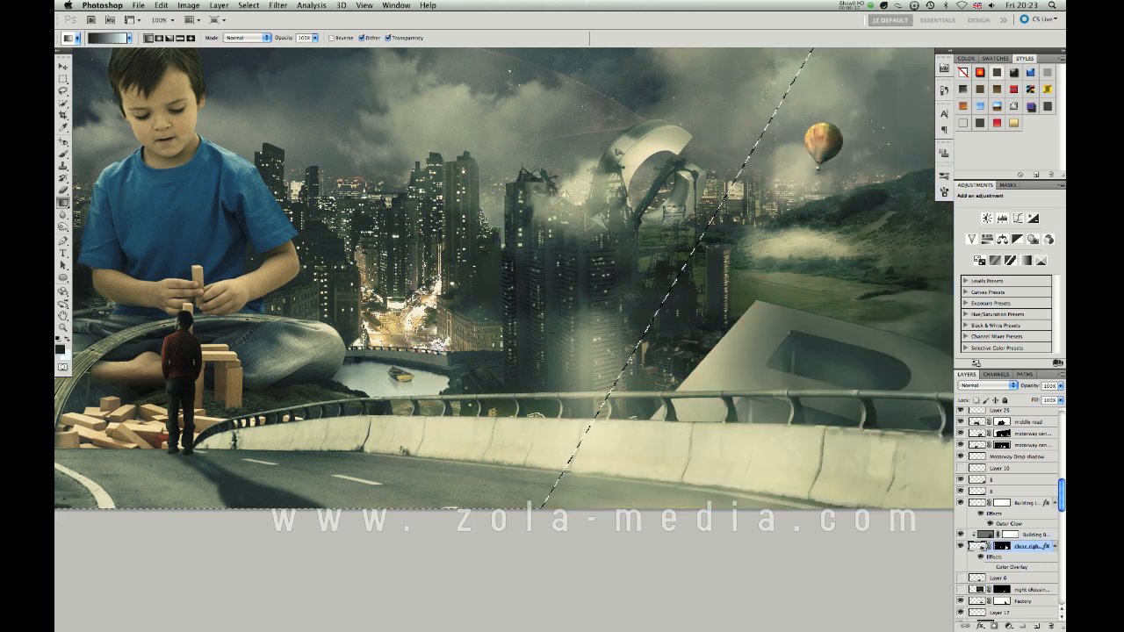
# Try lifting the shadows of the close right block with Curves, raising the RGB black point output to 21.
pyautogui.hotkey('ctrl', 'm')
pyautogui.moveTo(286, 337); pyautogui.dragTo(216, 319)
pyautogui.click(263, 336)
pyautogui.click(148, 352)
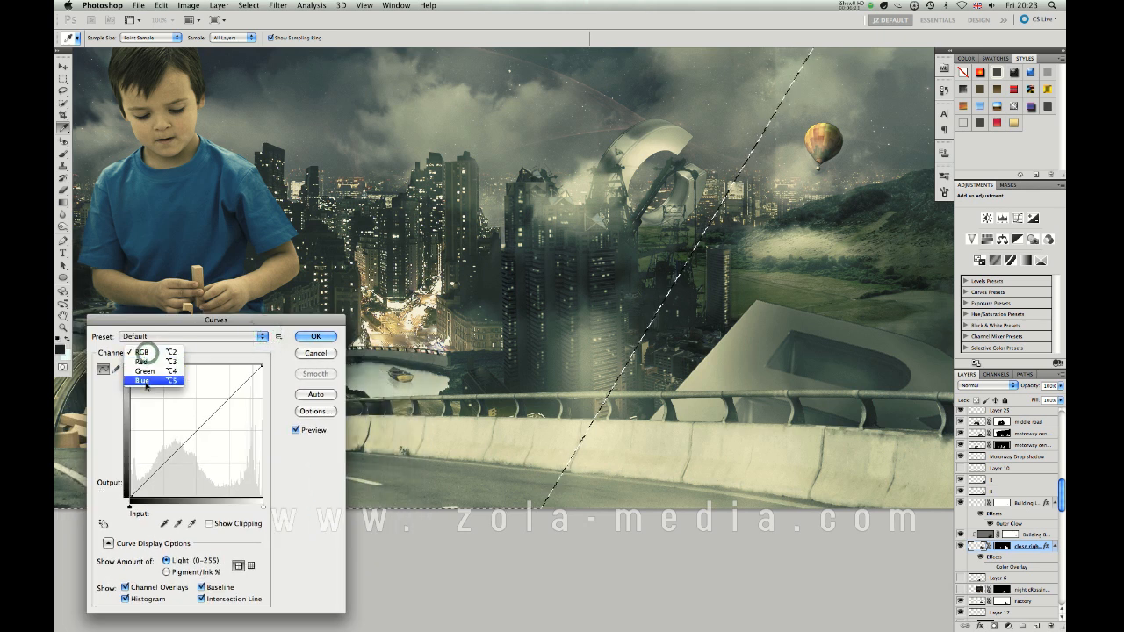
pyautogui.click(141, 351)
pyautogui.moveTo(130, 499); pyautogui.dragTo(131, 492)
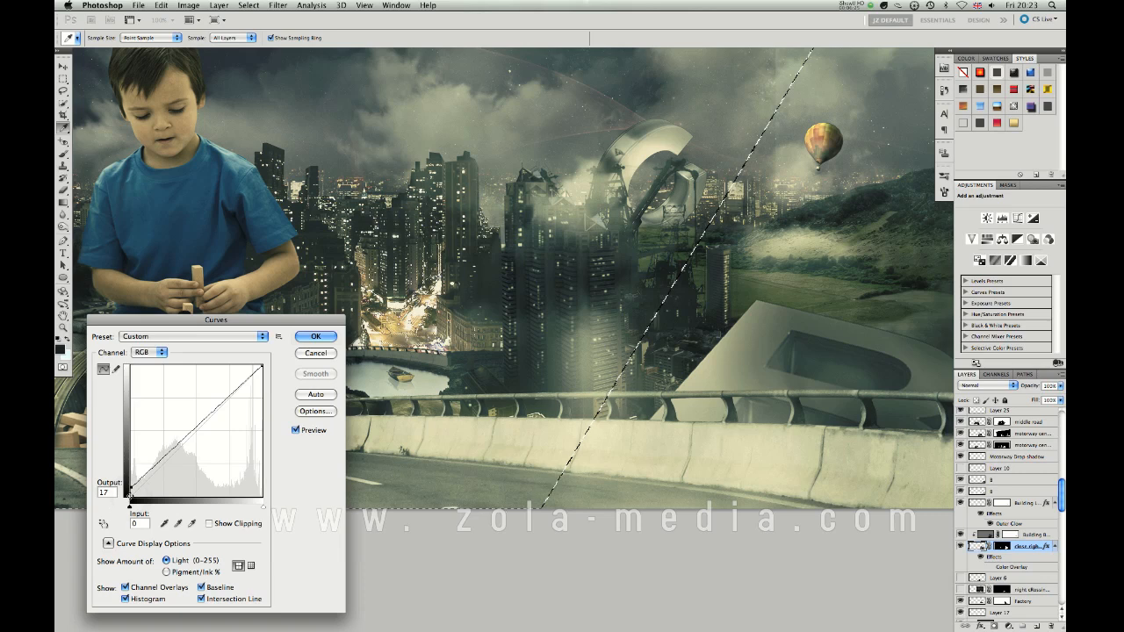
pyautogui.moveTo(130, 489); pyautogui.dragTo(130, 486)
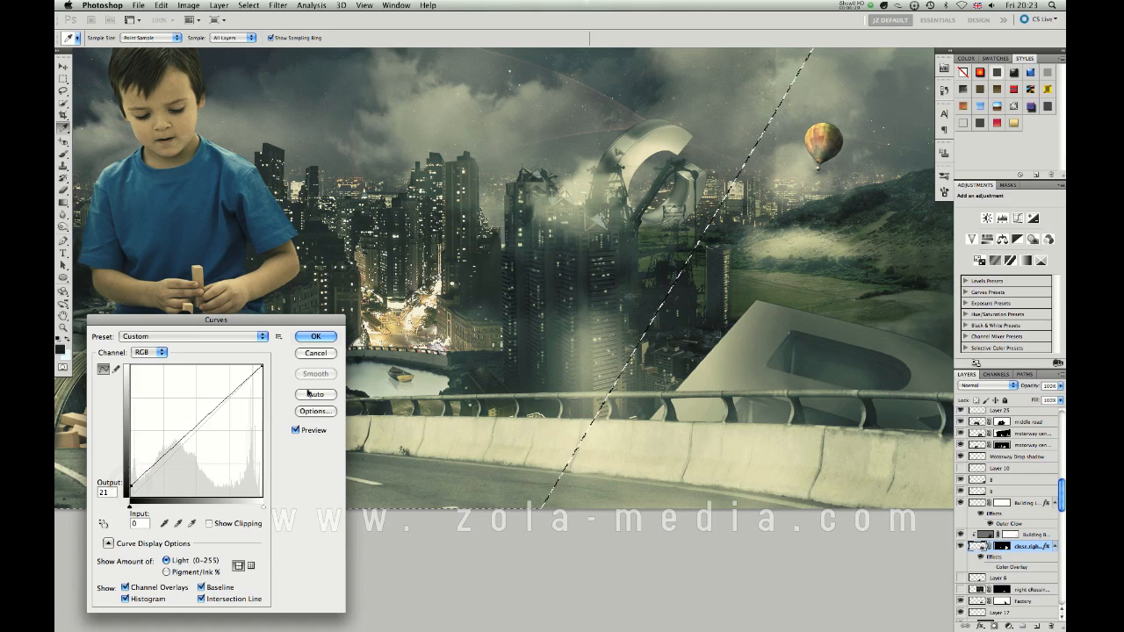
pyautogui.click(299, 352)
# Clear the selection and look over the composite from the tower blocks and hot-air balloon across to the two children.
pyautogui.press('g')
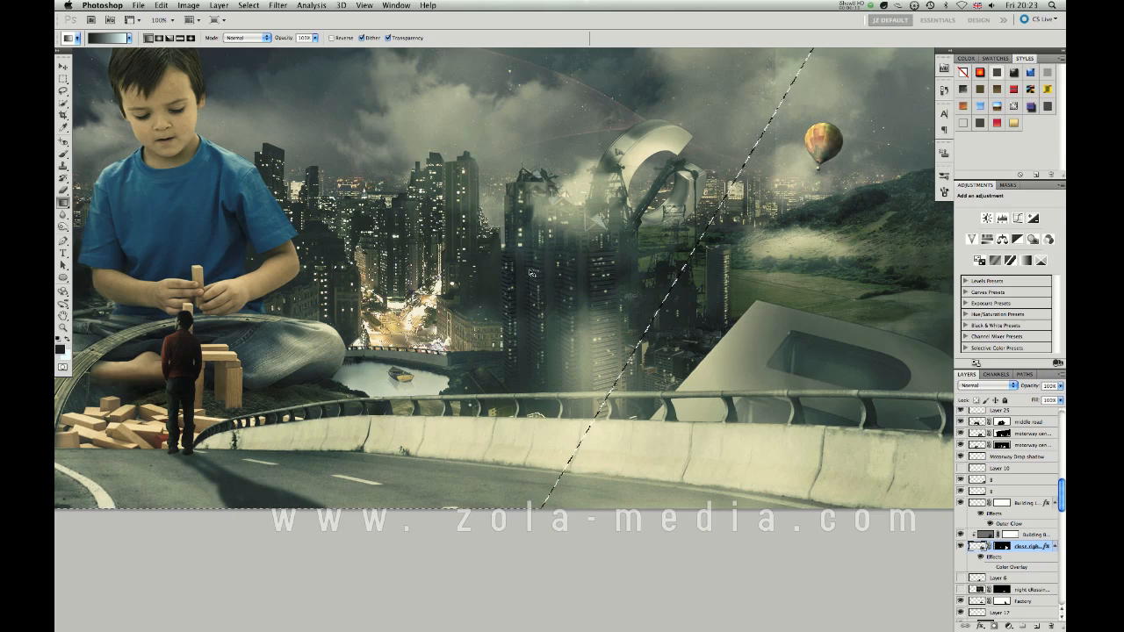
pyautogui.moveTo(559, 194); pyautogui.dragTo(650, 380)
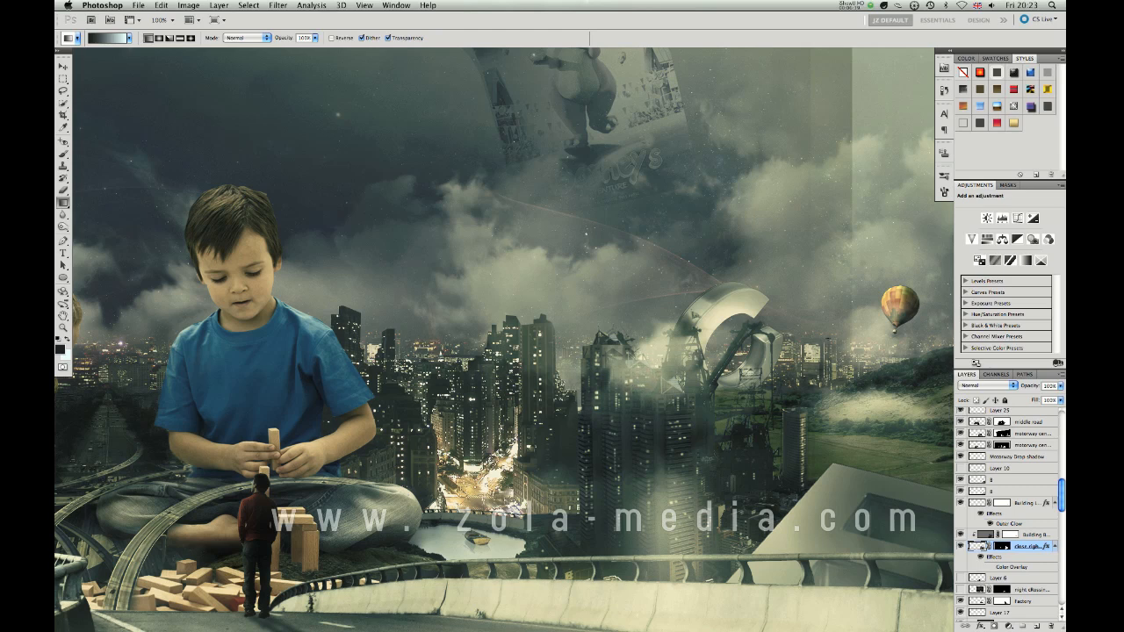
pyautogui.scroll(-5, 618, 386)
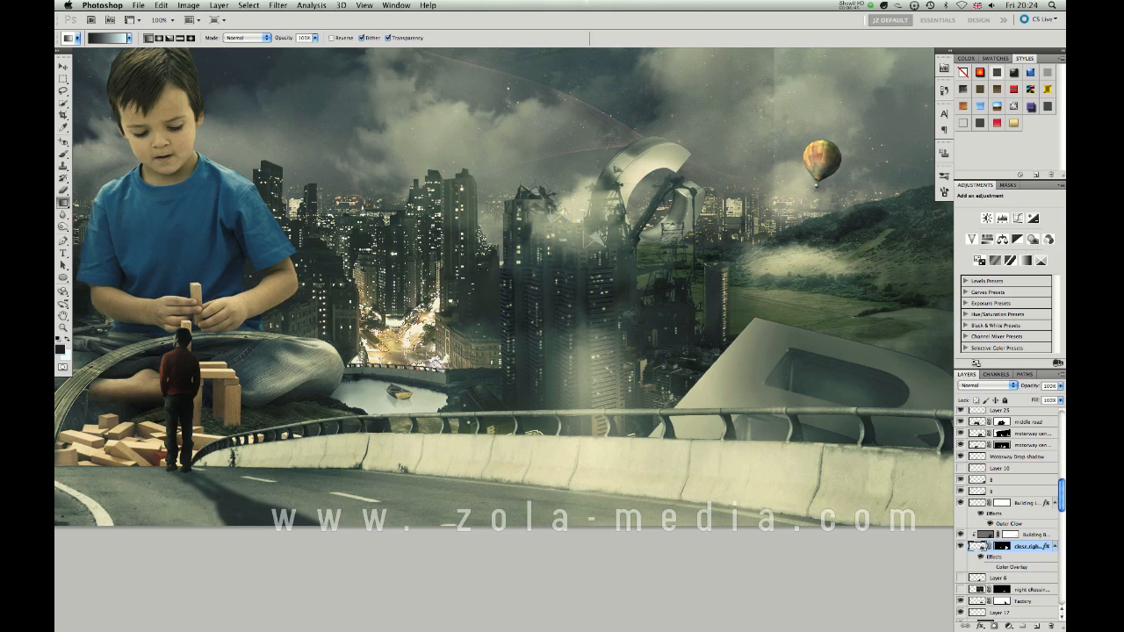
pyautogui.hscroll(-10, 533, 325)
pyautogui.scroll(3, 533, 325)
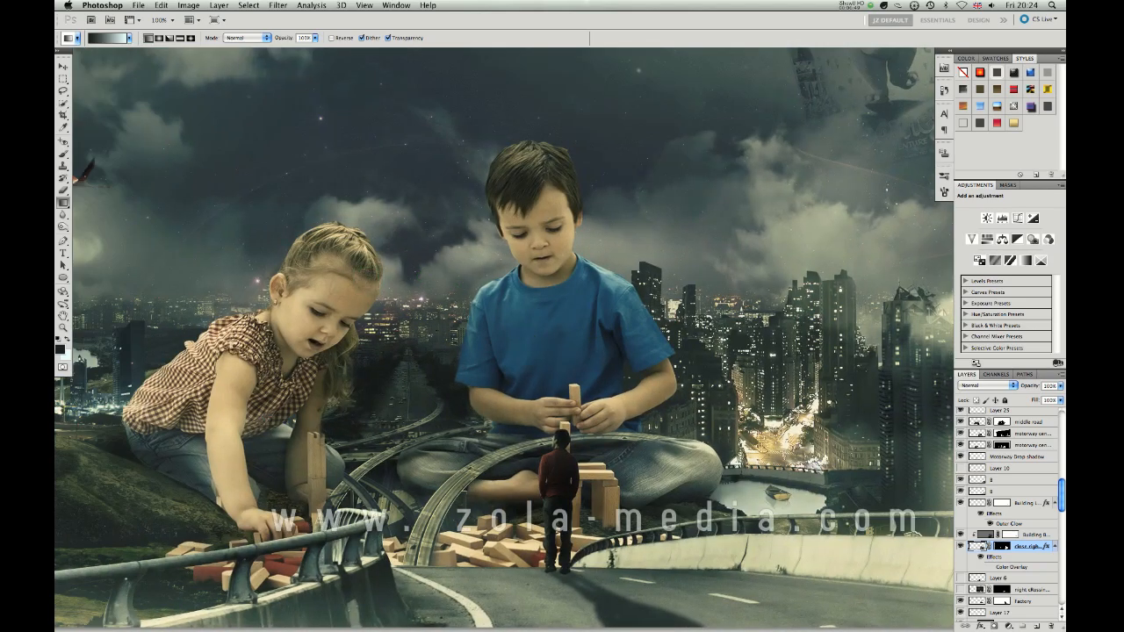
pyautogui.hscroll(-2, 327, 343)
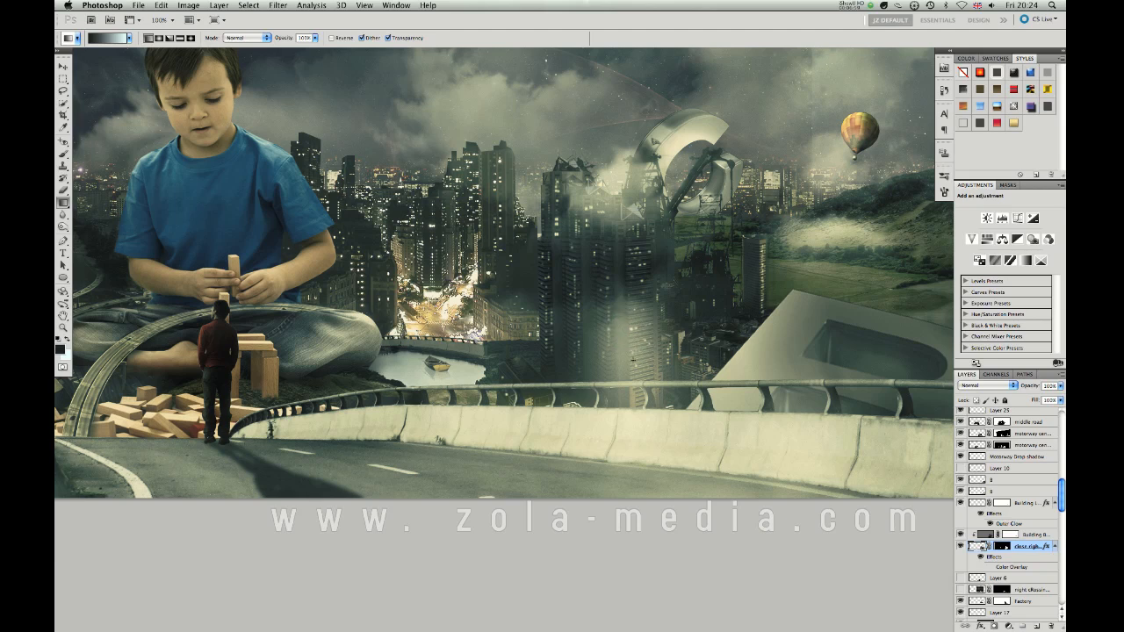
# Soften the edge of the close tower block beside the lit street with the Blur tool.
pyautogui.press('super+plus')
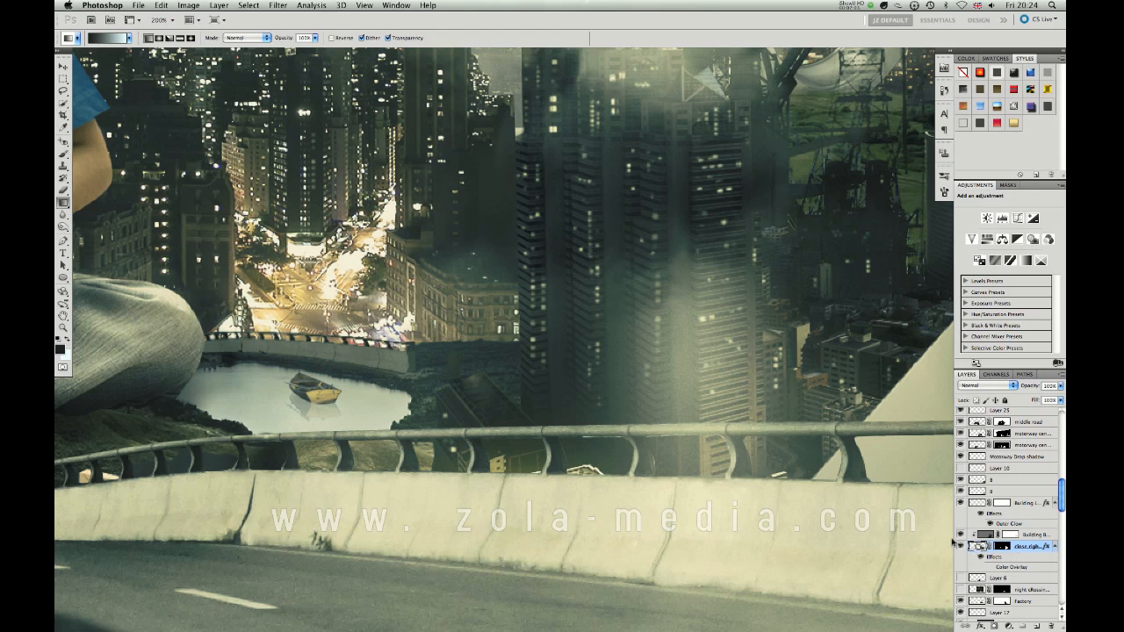
pyautogui.click(63, 214)
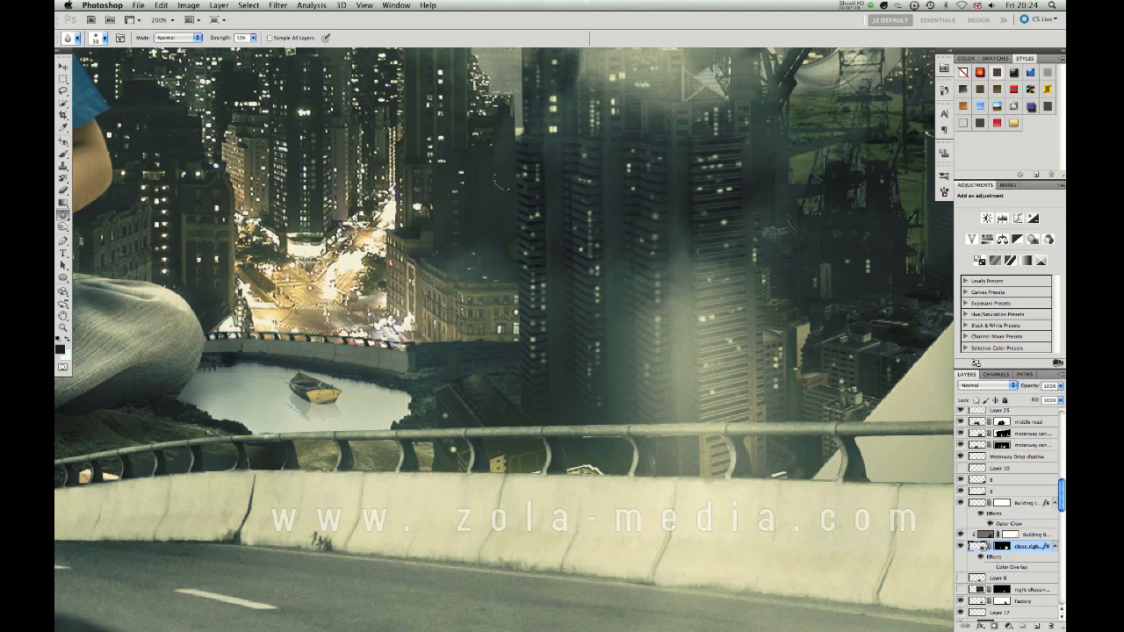
pyautogui.moveTo(555, 310); pyautogui.dragTo(533, 347)
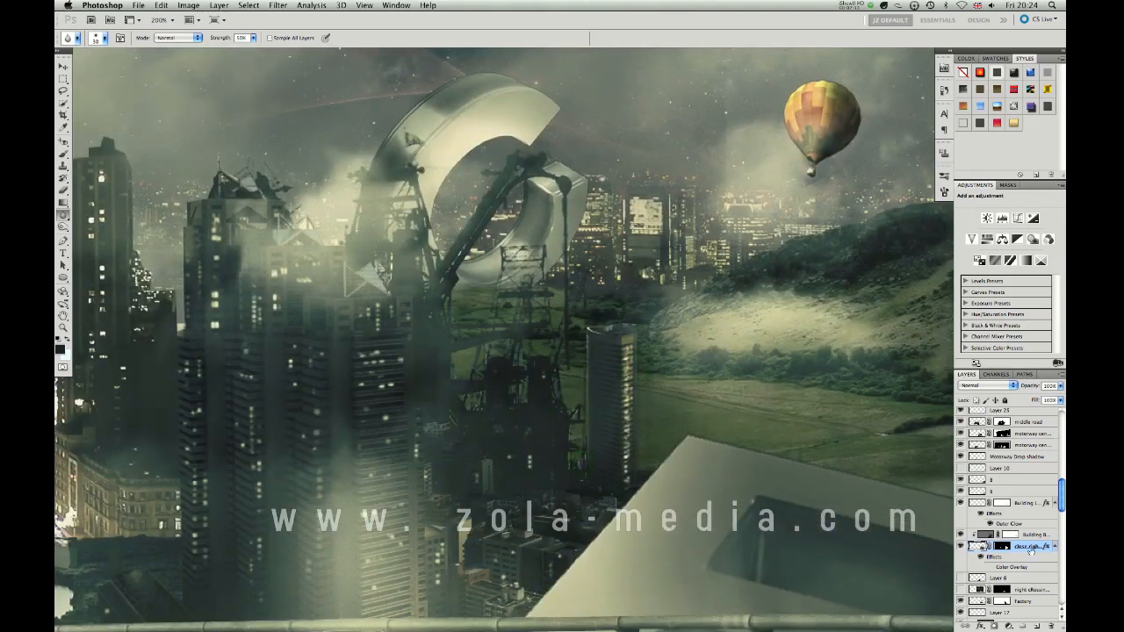
# Select the layer of the giant metal letter C and switch its visibility off and back on.
pyautogui.press('v')
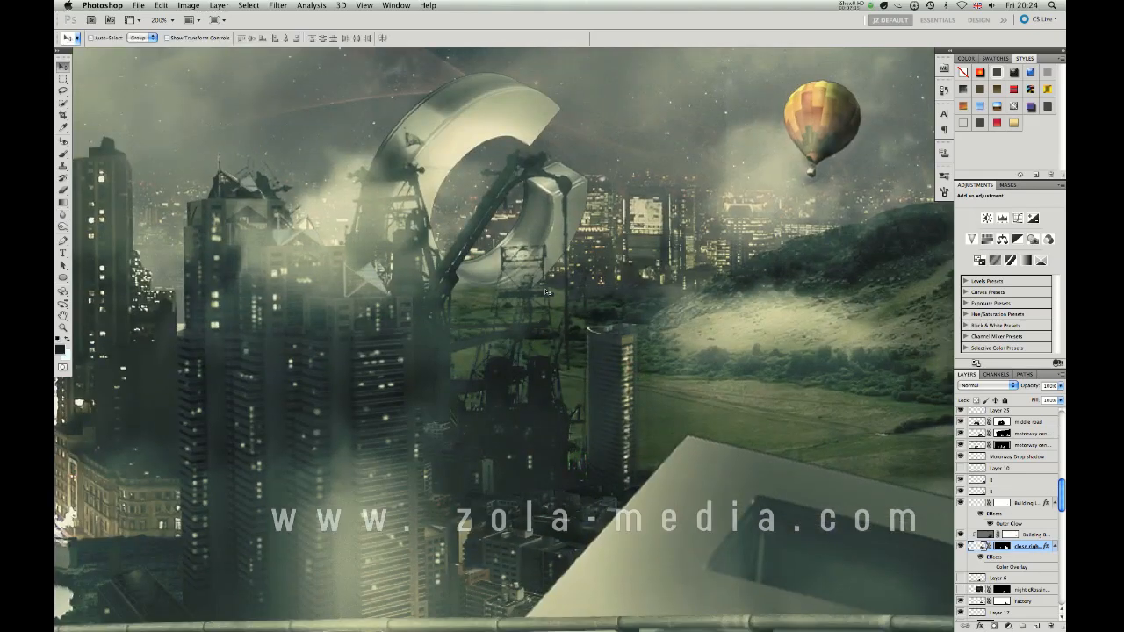
pyautogui.rightClick(546, 290)
pyautogui.click(577, 254)
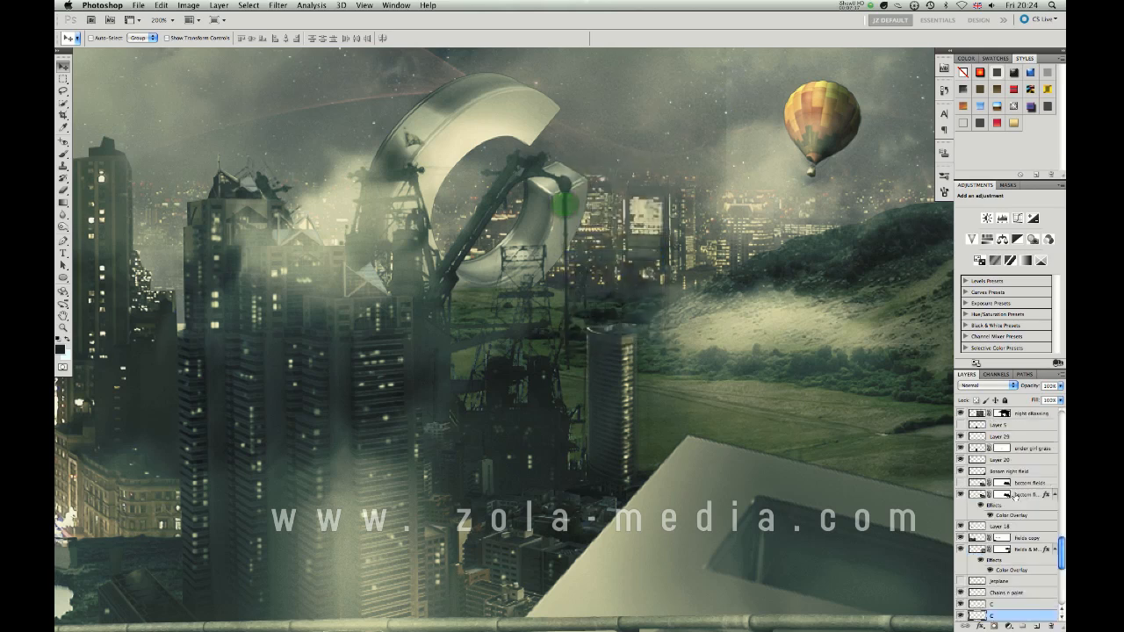
pyautogui.click(961, 616)
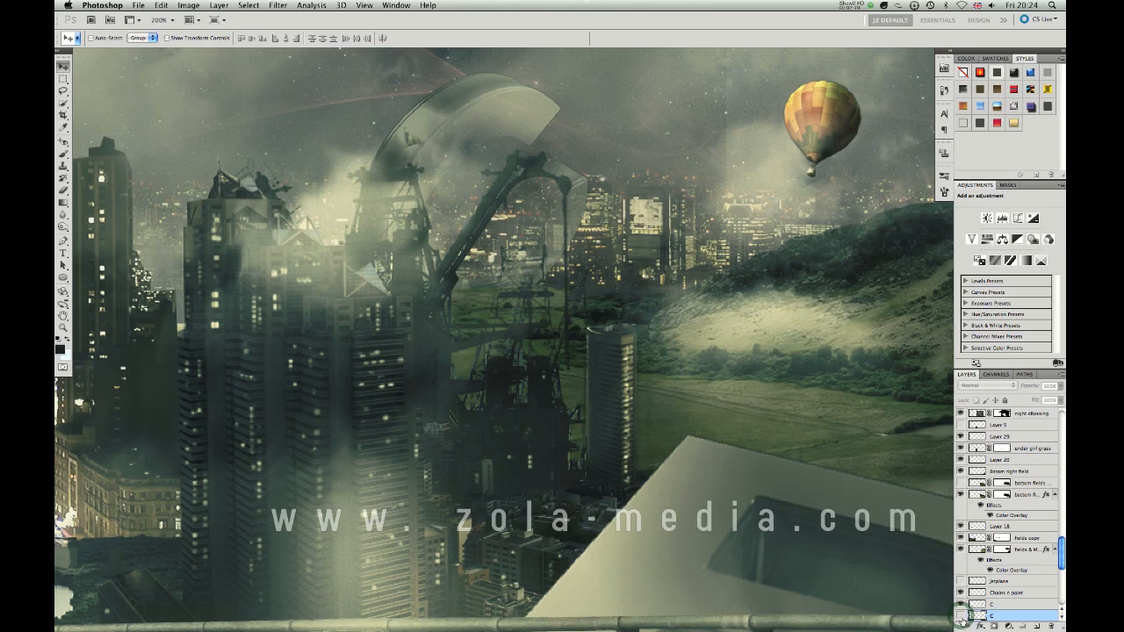
pyautogui.click(961, 615)
# Activate the Chains n paint layer and choose the chain brush preset, reduced to a small size.
pyautogui.moveTo(1061, 545); pyautogui.dragTo(1060, 556)
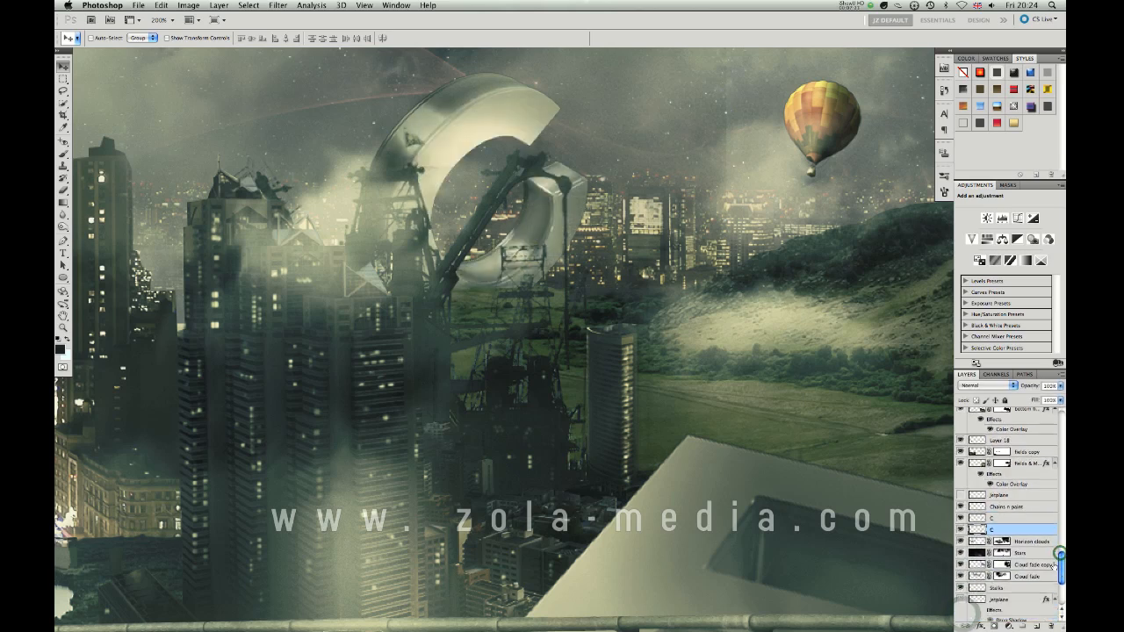
pyautogui.click(1016, 508)
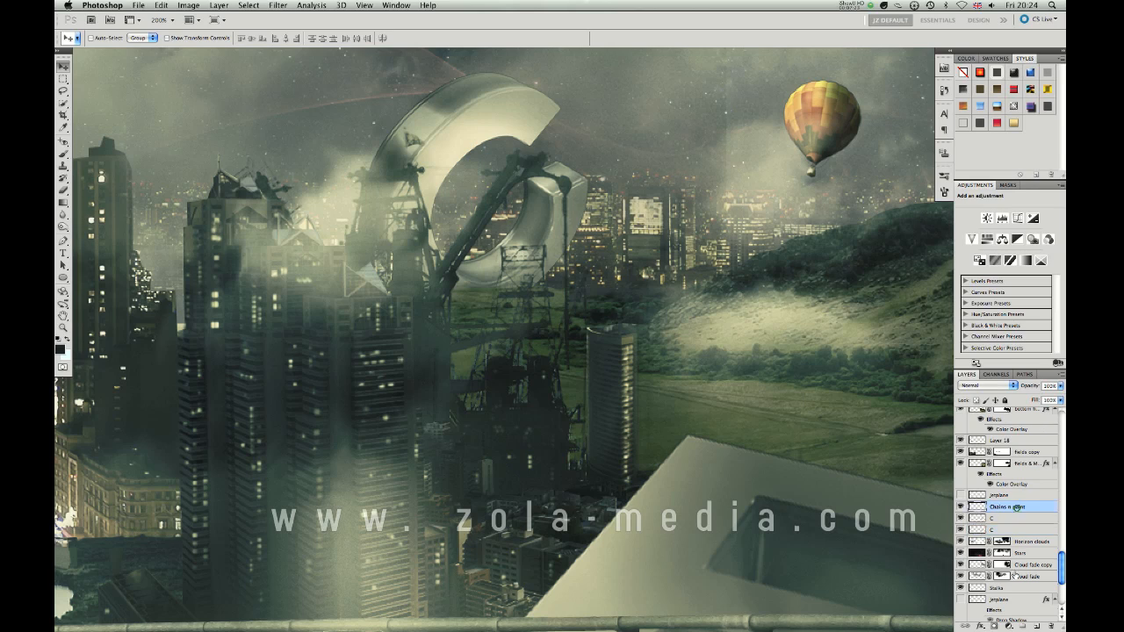
pyautogui.click(944, 176)
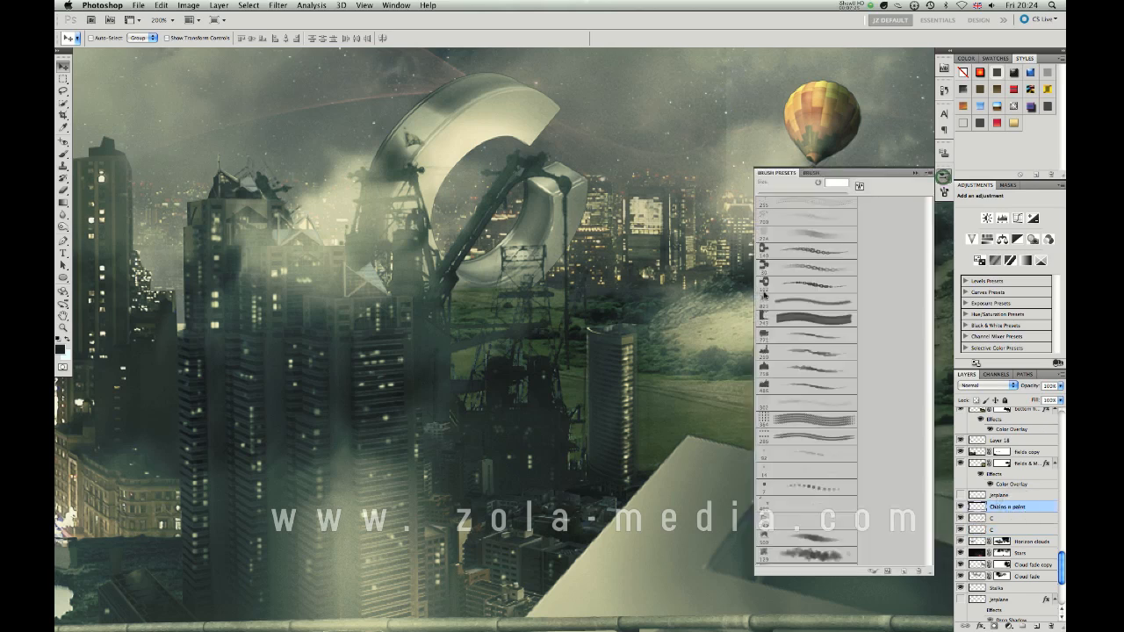
pyautogui.click(764, 487)
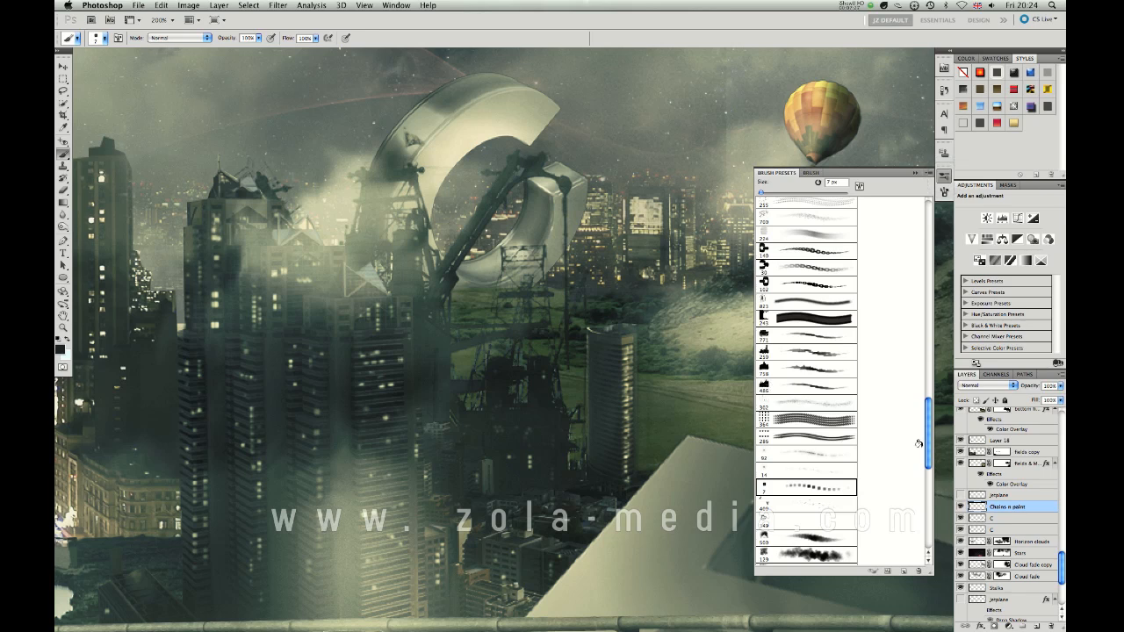
pyautogui.scroll(5, 919, 444)
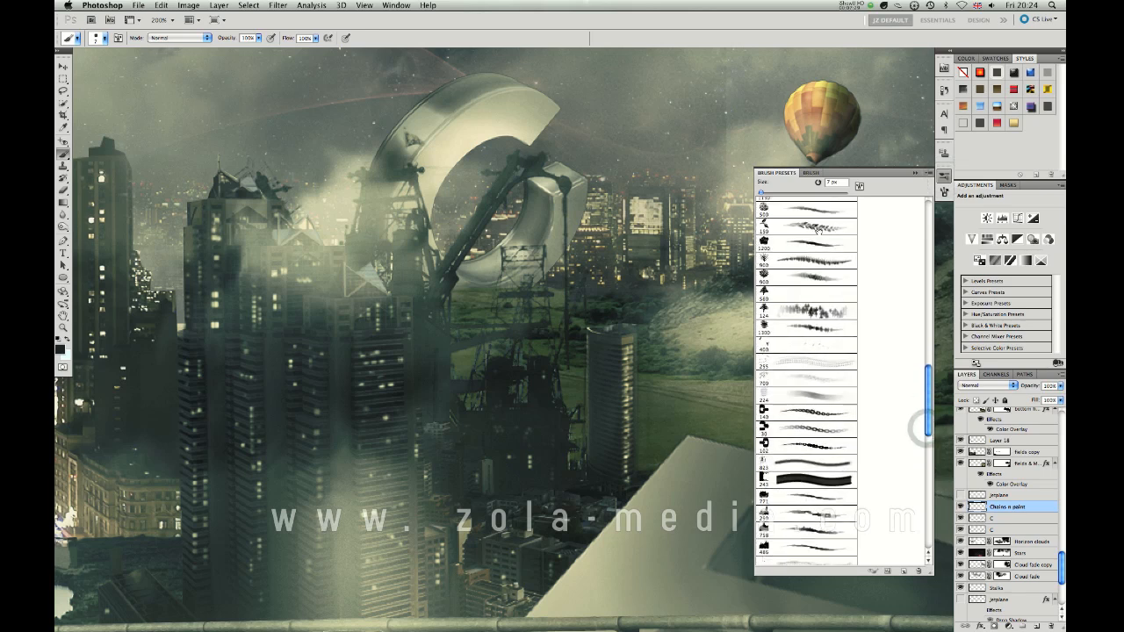
pyautogui.click(815, 424)
pyautogui.click(916, 173)
pyautogui.press('[')
pyautogui.press('[')
pyautogui.press('[')
pyautogui.press('[')
pyautogui.press('[')
pyautogui.press('[')
pyautogui.press('[')
pyautogui.press('[')
pyautogui.press('[')
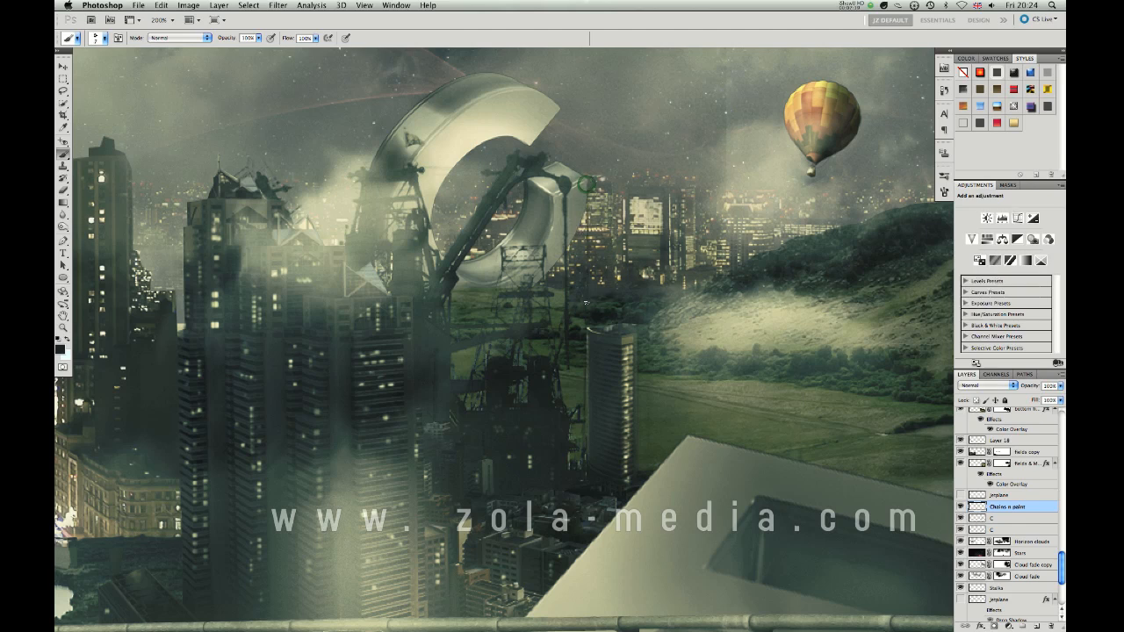
# Paint a short chain between the crane's tip and the upper arm of the giant C.
pyautogui.moveTo(585, 191); pyautogui.dragTo(588, 231)
pyautogui.press('super+z')
pyautogui.moveTo(530, 143)
pyautogui.mouseDown()
pyautogui.moveTo(569, 149)
pyautogui.moveTo(525, 134)
pyautogui.moveTo(545, 123)
pyautogui.mouseUp()
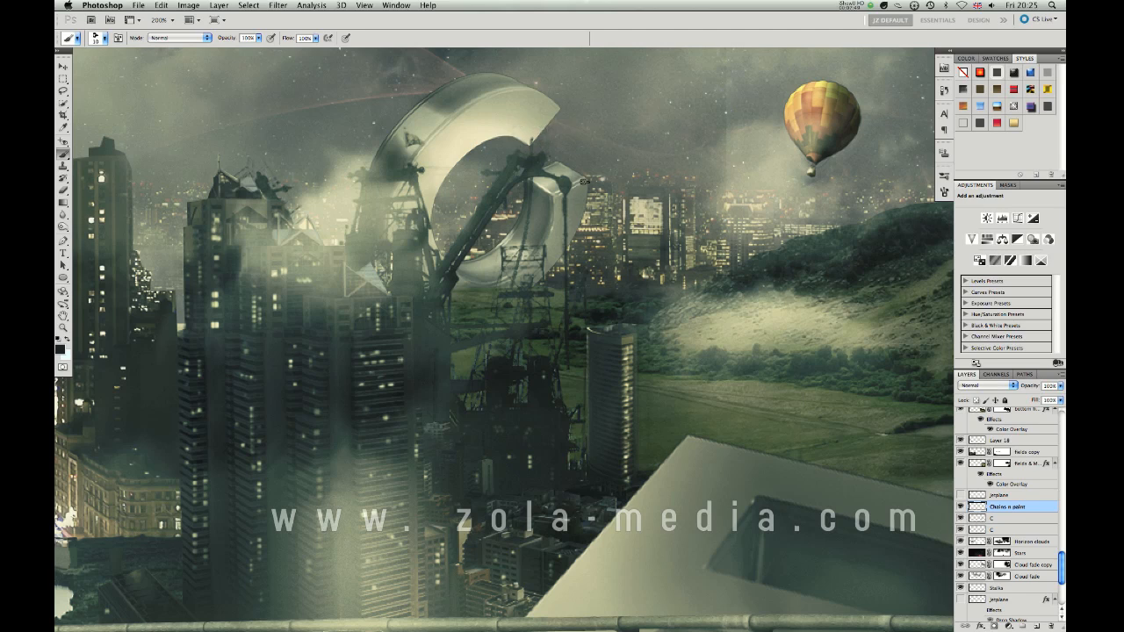
# Enlarge the chain brush, set a near-black foreground colour and paint a chain from the C's lower arm down towards the fields.
pyautogui.press(']')
pyautogui.moveTo(586, 182); pyautogui.dragTo(635, 293)
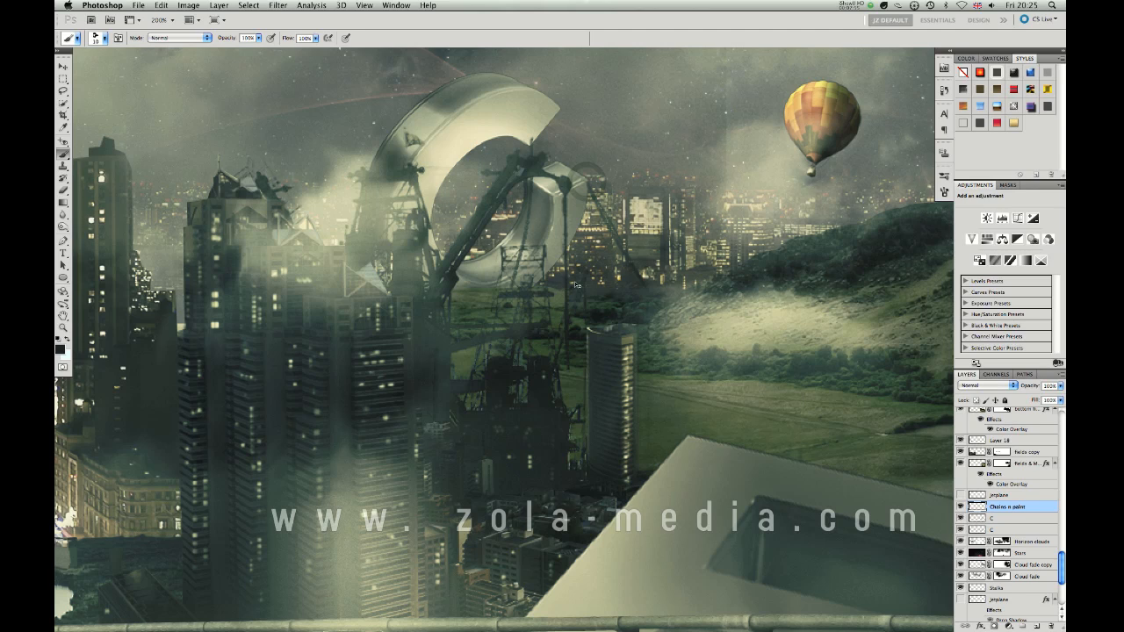
pyautogui.press('super+z')
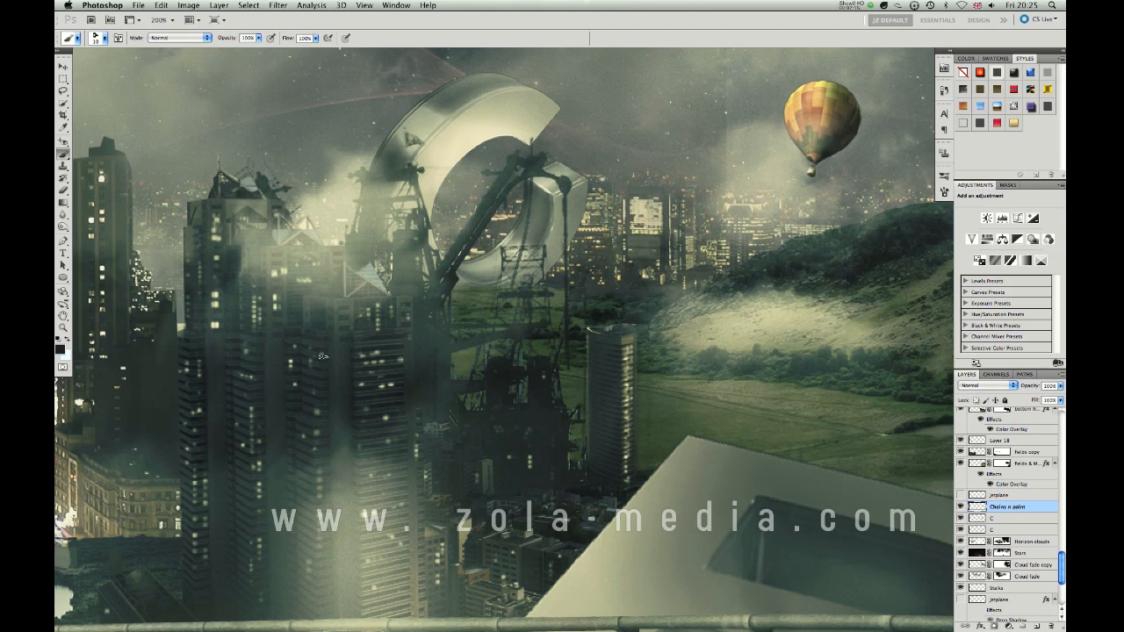
pyautogui.click(62, 349)
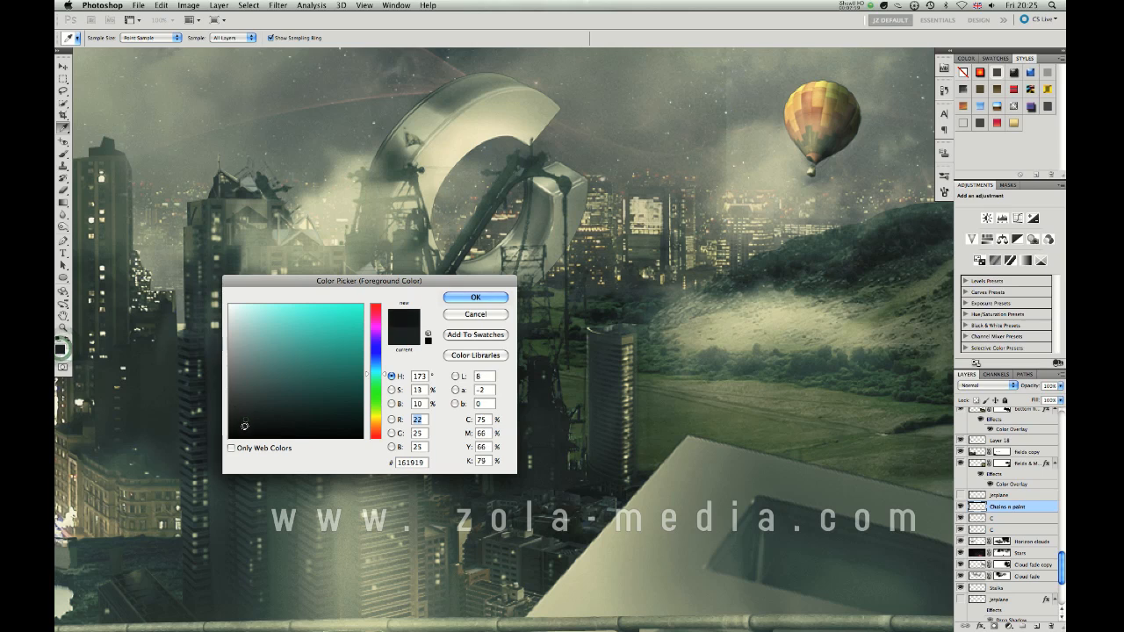
pyautogui.click(475, 297)
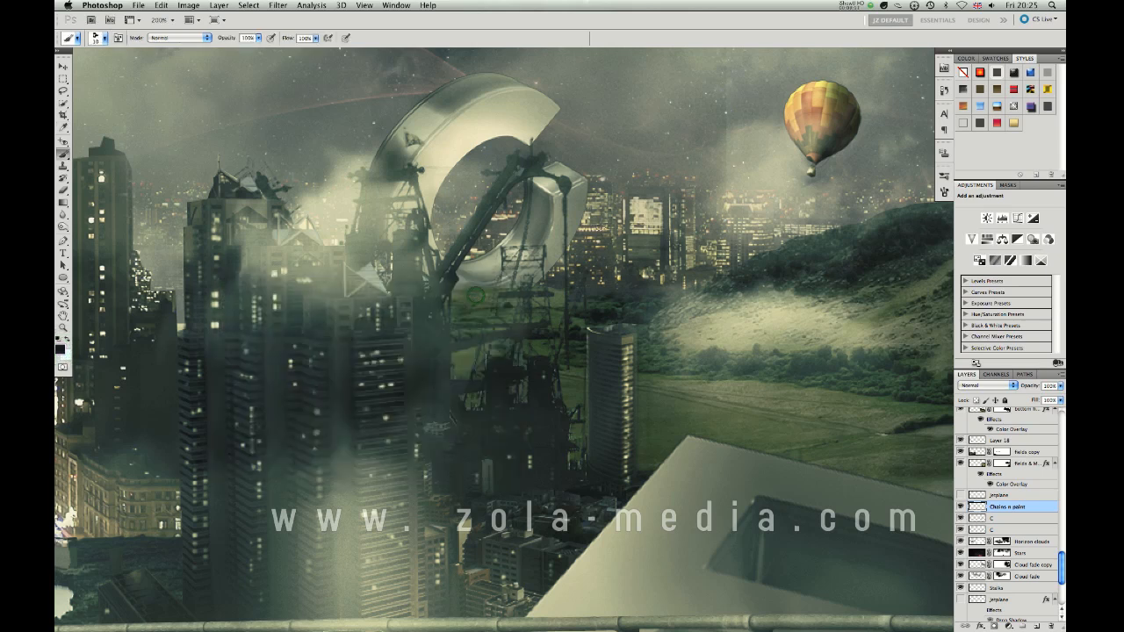
pyautogui.moveTo(578, 176)
pyautogui.mouseDown()
pyautogui.moveTo(592, 209)
pyautogui.moveTo(590, 196)
pyautogui.mouseUp()
pyautogui.moveTo(592, 282); pyautogui.dragTo(606, 310)
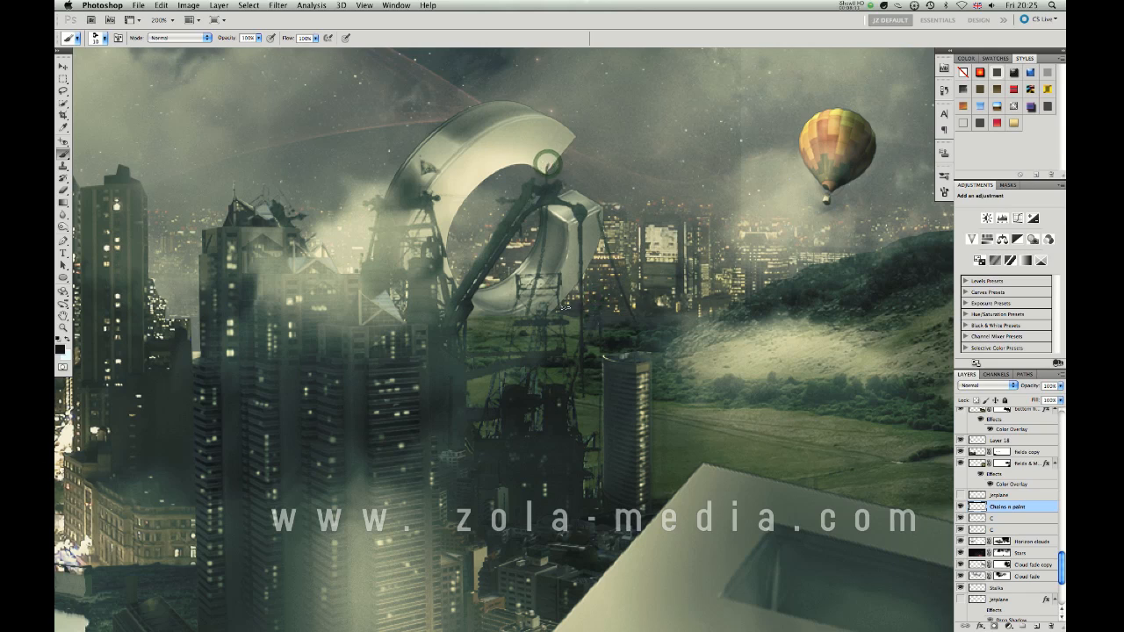
# Select the fields copy 2 layer at the small lake with the rowing boat beside the boy.
pyautogui.moveTo(512, 297); pyautogui.dragTo(456, 206)
pyautogui.moveTo(431, 461); pyautogui.dragTo(826, 275)
pyautogui.moveTo(252, 360); pyautogui.dragTo(415, 428)
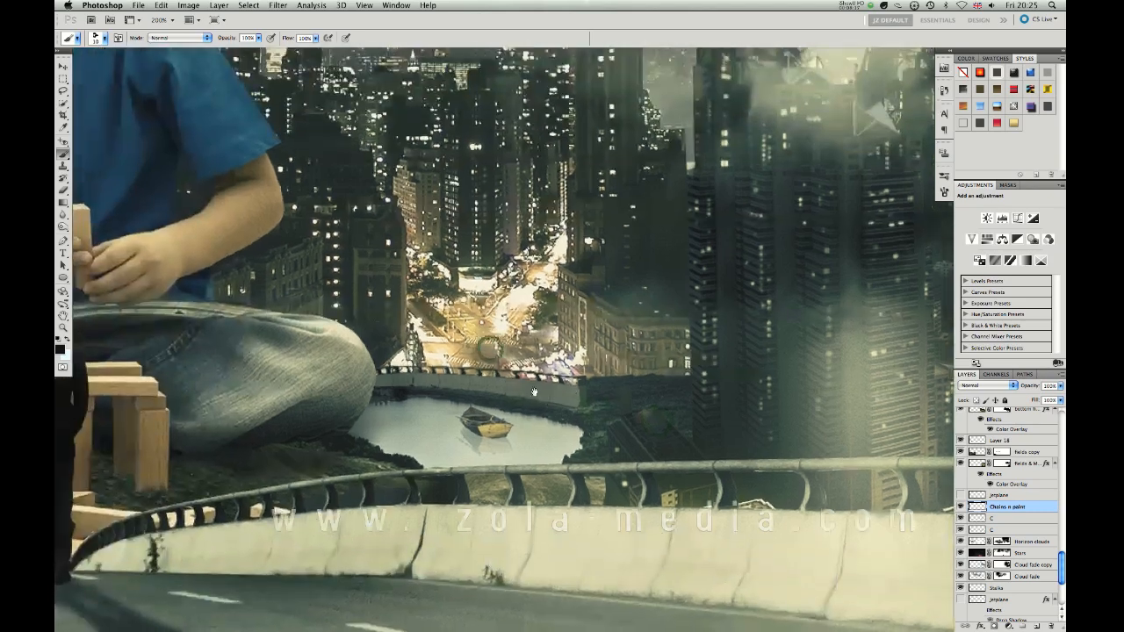
pyautogui.press('v')
pyautogui.rightClick(415, 428)
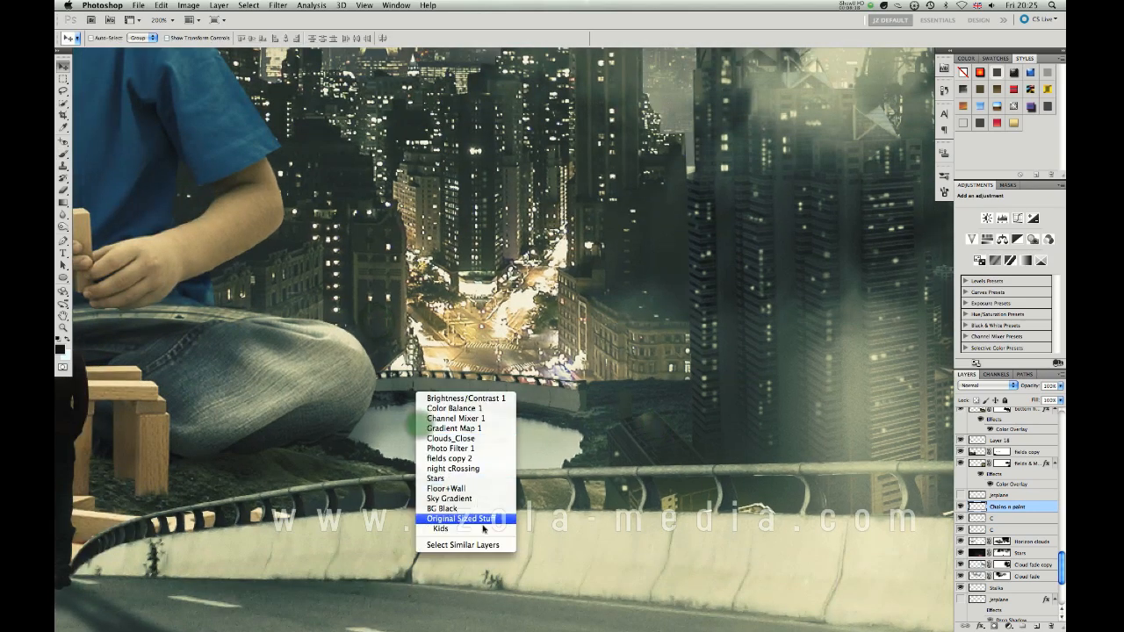
pyautogui.click(488, 458)
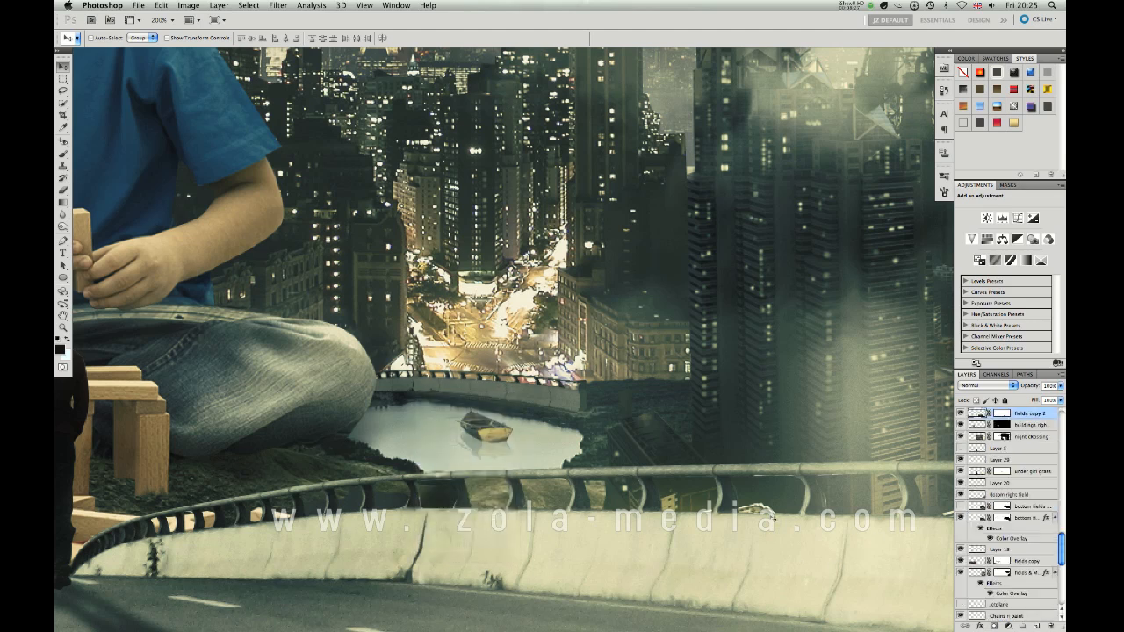
pyautogui.click(1037, 626)
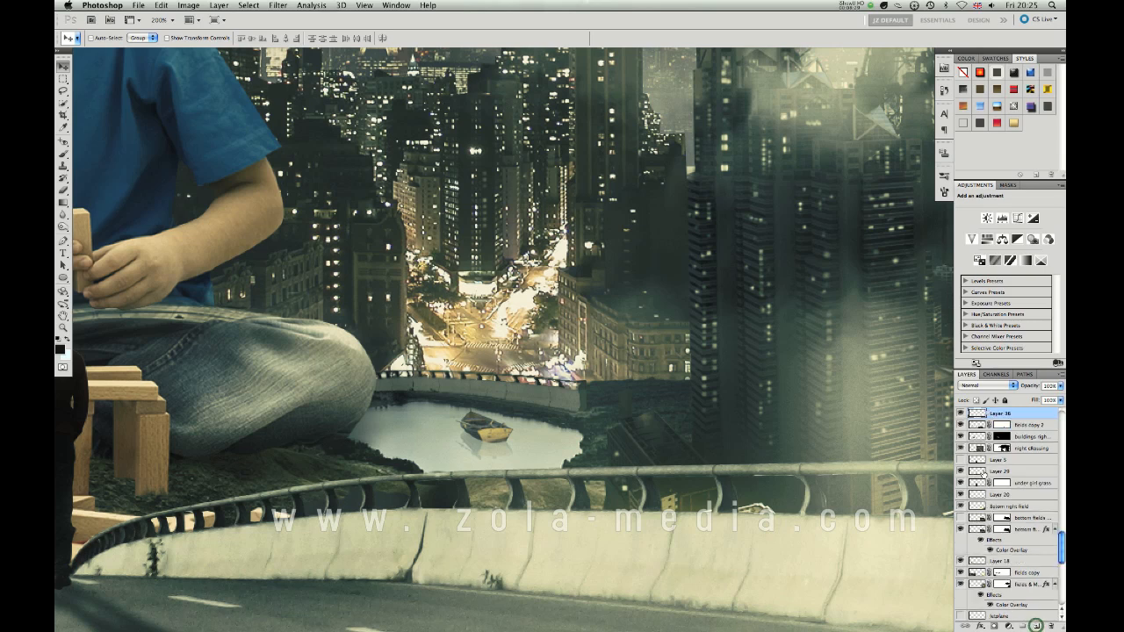
pyautogui.click(1051, 626)
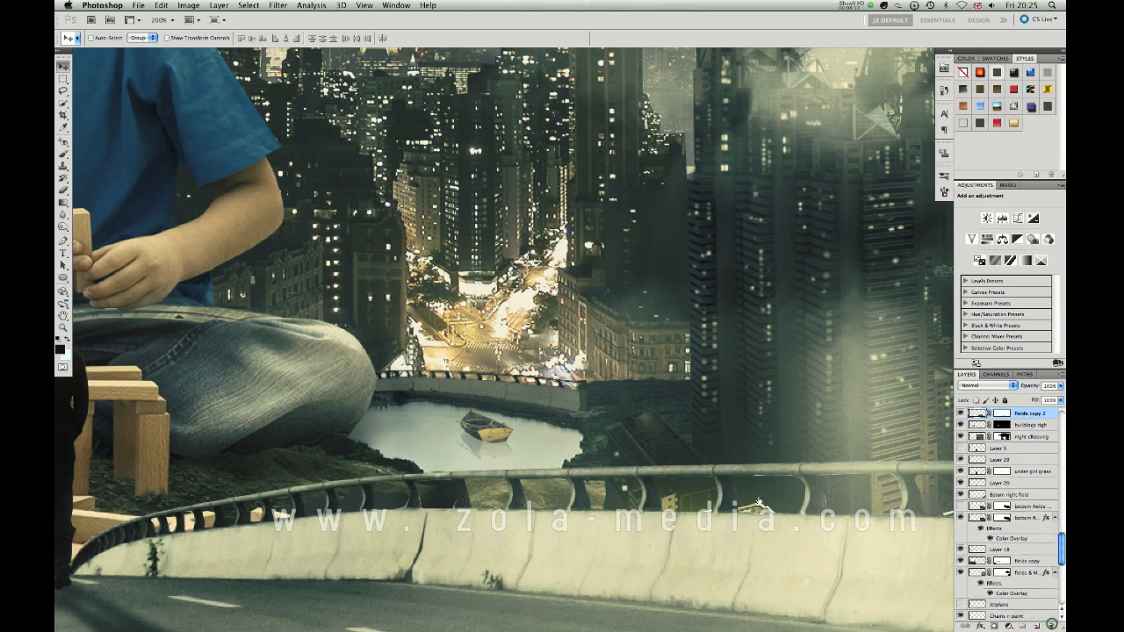
# Switch to Adobe Bridge and open the swan photo shutterstock_31306.jpg from the Animals folder in Photoshop.
pyautogui.press('super+Tab')
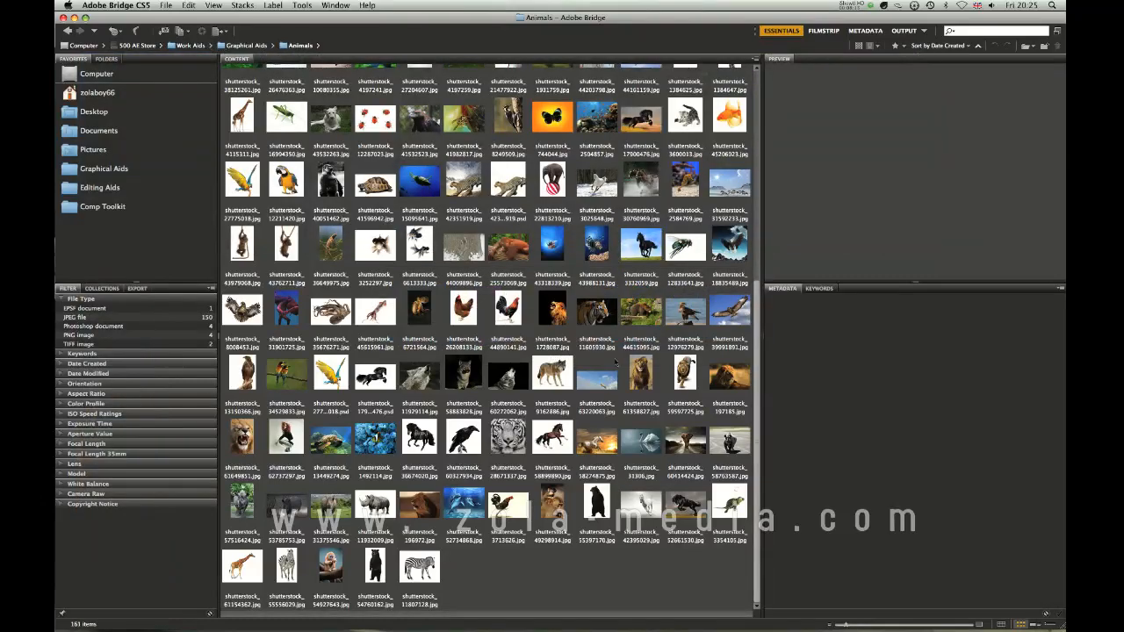
pyautogui.click(643, 447)
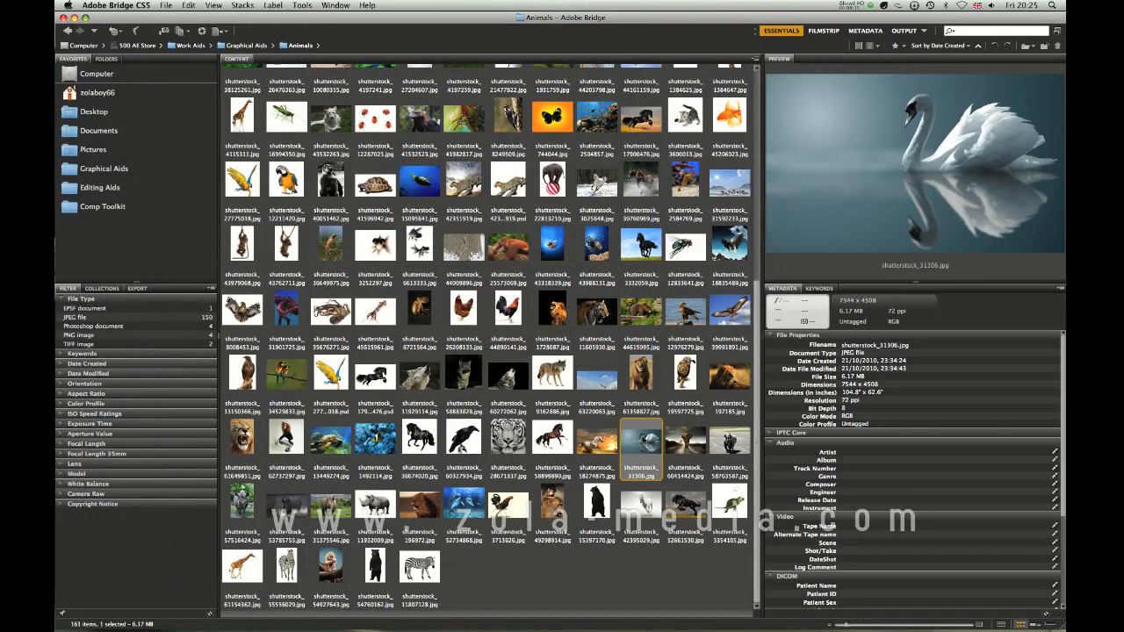
pyautogui.press('super+Tab')
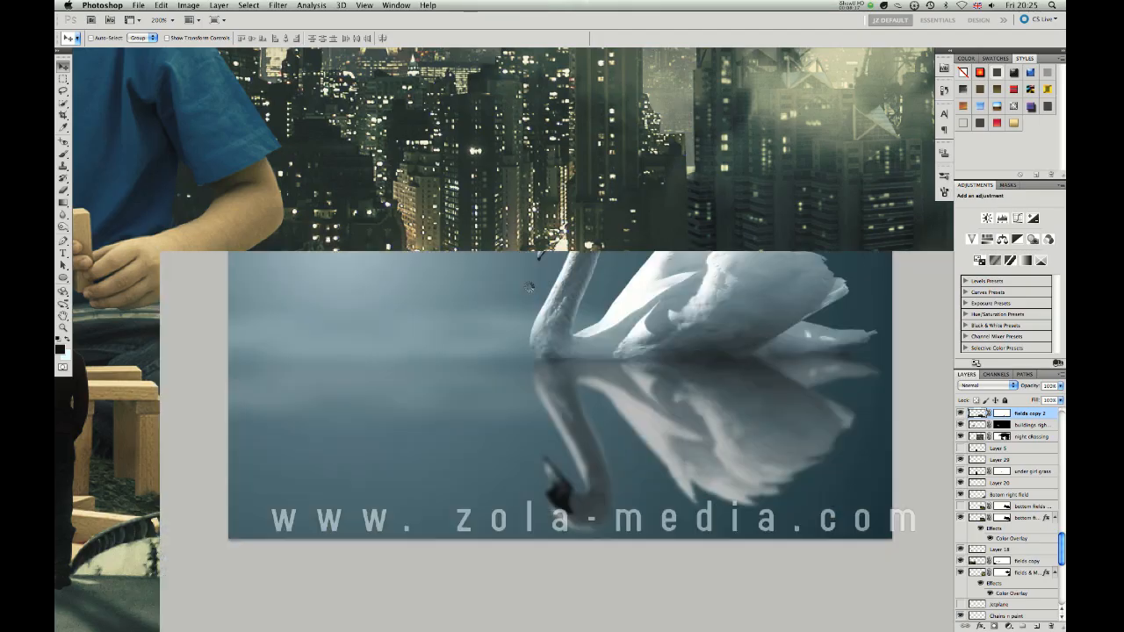
# Select the swan's head, neck, body and tail with the Quick Selection tool.
pyautogui.click(64, 103)
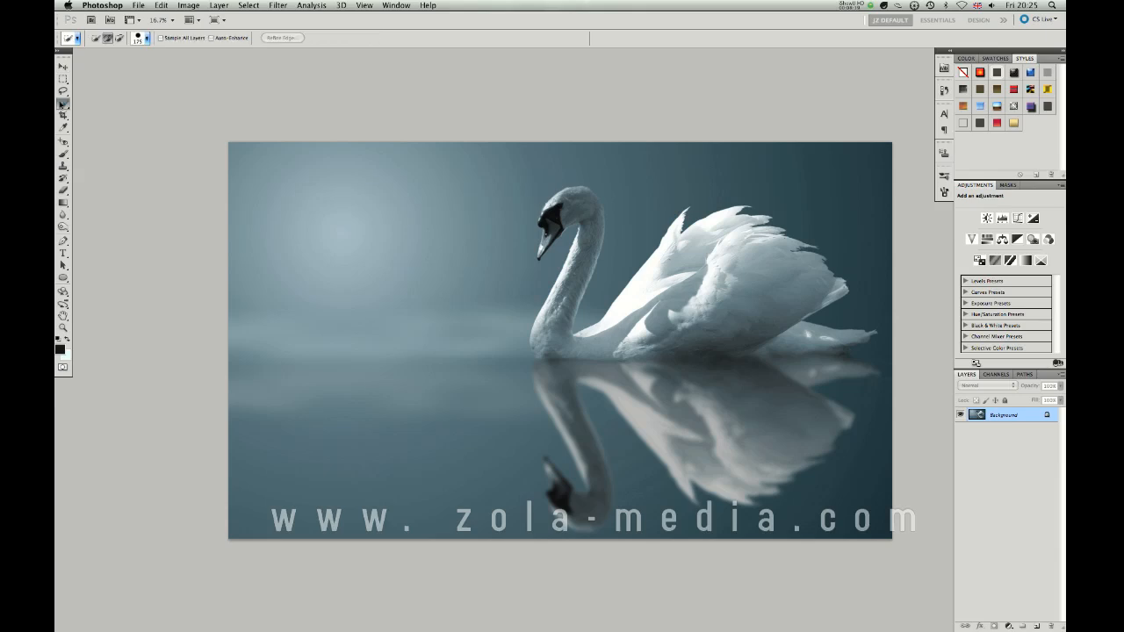
pyautogui.moveTo(551, 228); pyautogui.dragTo(560, 207)
pyautogui.moveTo(669, 236)
pyautogui.mouseDown()
pyautogui.moveTo(680, 264)
pyautogui.moveTo(738, 237)
pyautogui.moveTo(742, 286)
pyautogui.moveTo(764, 229)
pyautogui.moveTo(826, 299)
pyautogui.moveTo(635, 347)
pyautogui.moveTo(767, 347)
pyautogui.mouseUp()
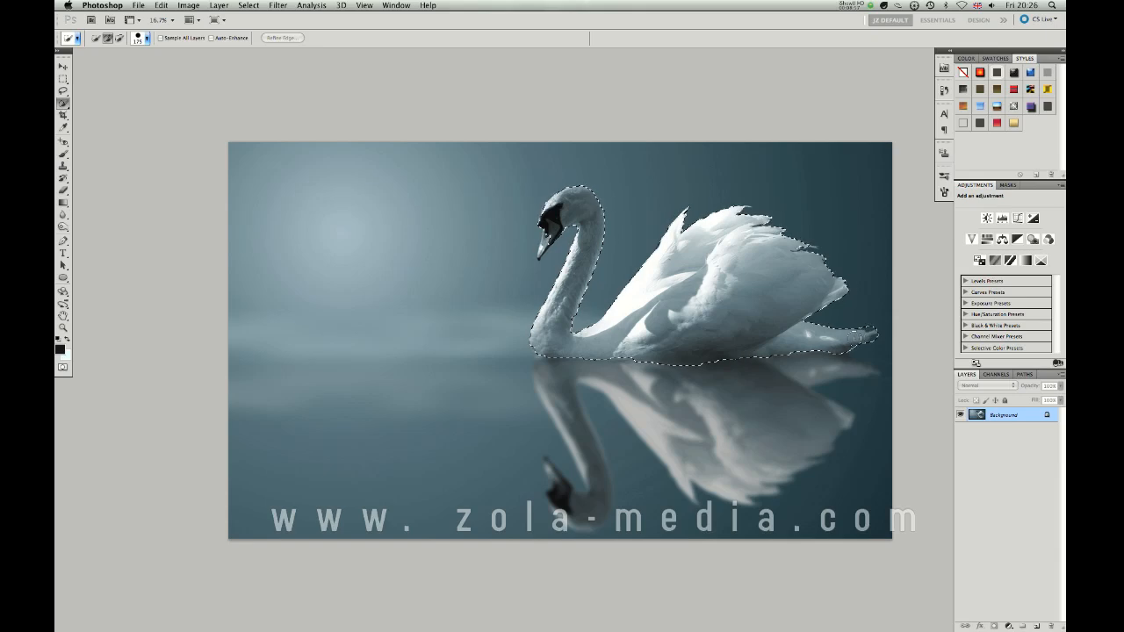
# Extend the selection over the swan's reflection, covering the mirrored neck and head and excluding the water between neck and wing.
pyautogui.moveTo(798, 352)
pyautogui.mouseDown()
pyautogui.moveTo(674, 374)
pyautogui.moveTo(627, 394)
pyautogui.moveTo(593, 365)
pyautogui.moveTo(555, 372)
pyautogui.moveTo(642, 387)
pyautogui.moveTo(678, 421)
pyautogui.moveTo(682, 453)
pyautogui.mouseUp()
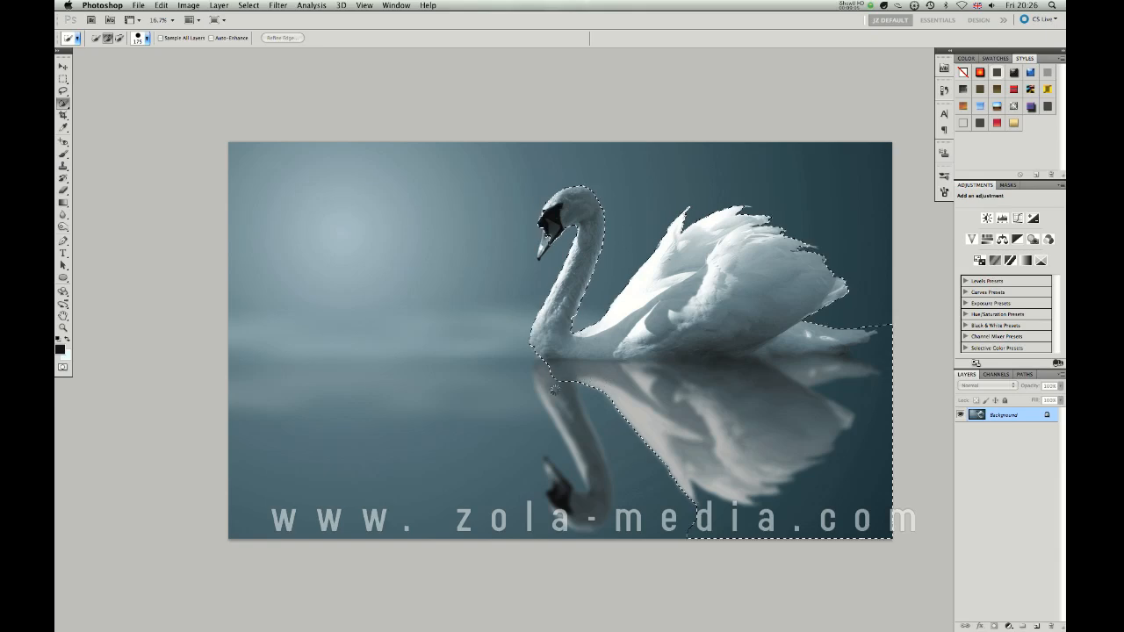
pyautogui.moveTo(552, 390); pyautogui.dragTo(553, 387)
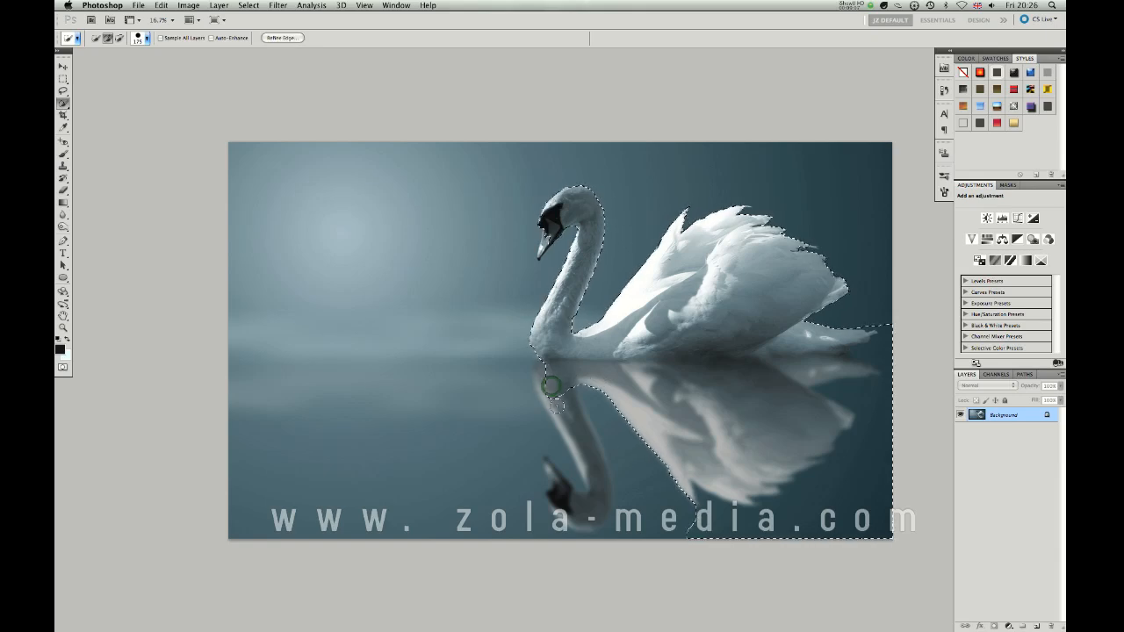
pyautogui.moveTo(549, 380)
pyautogui.mouseDown()
pyautogui.moveTo(586, 458)
pyautogui.moveTo(576, 501)
pyautogui.moveTo(582, 494)
pyautogui.mouseUp()
pyautogui.moveTo(571, 455)
pyautogui.mouseDown()
pyautogui.moveTo(560, 448)
pyautogui.moveTo(577, 486)
pyautogui.mouseUp()
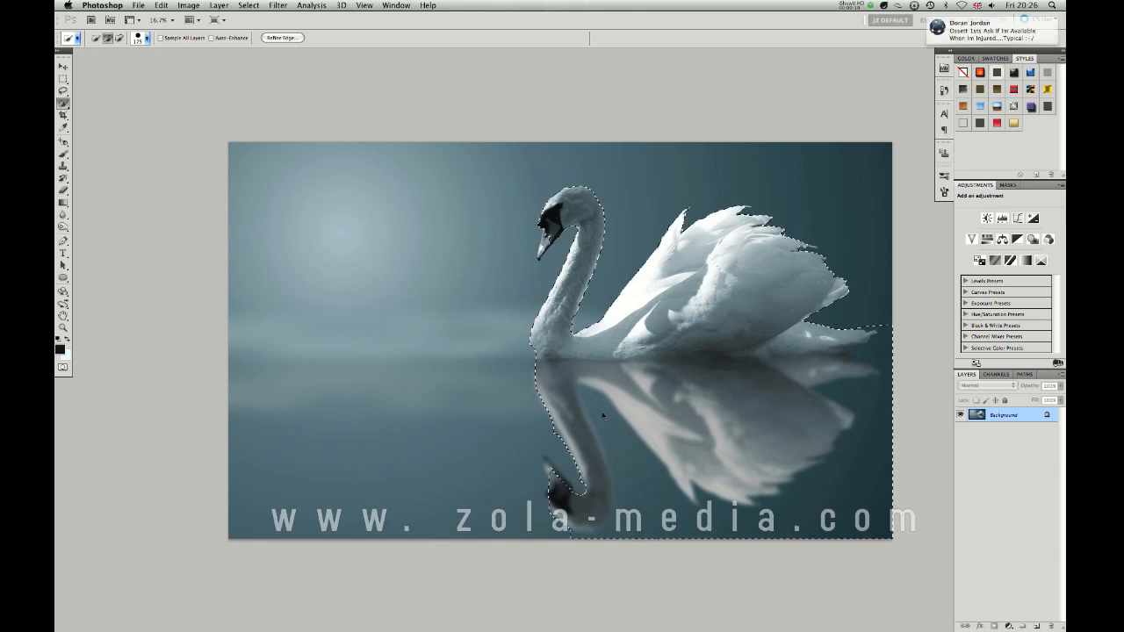
pyautogui.moveTo(597, 406); pyautogui.dragTo(595, 407)
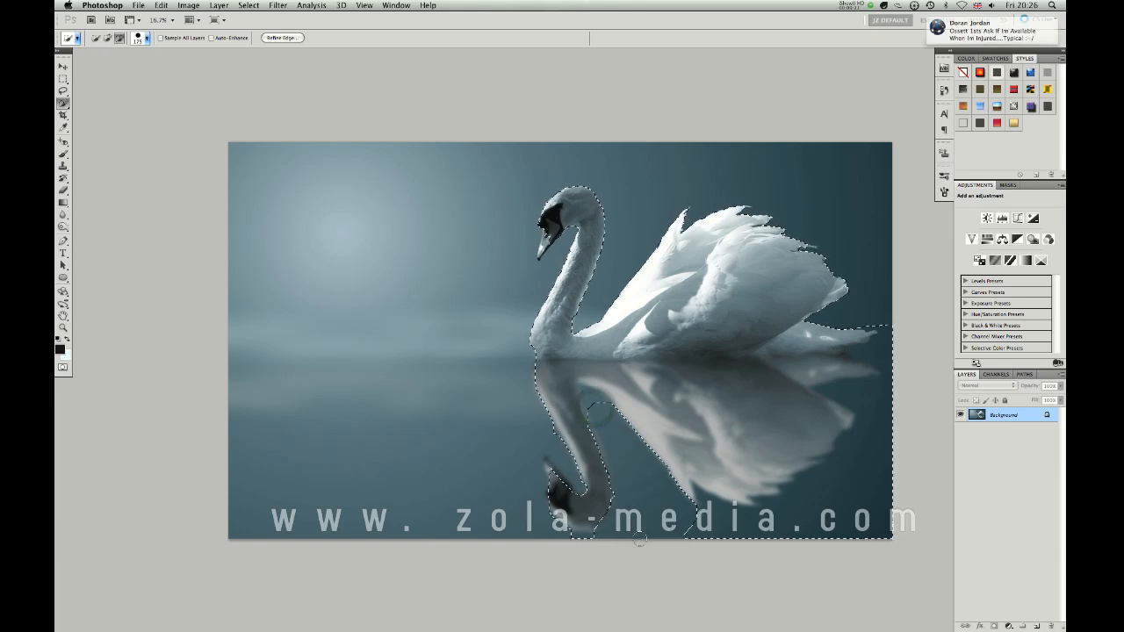
pyautogui.moveTo(617, 540); pyautogui.dragTo(603, 532)
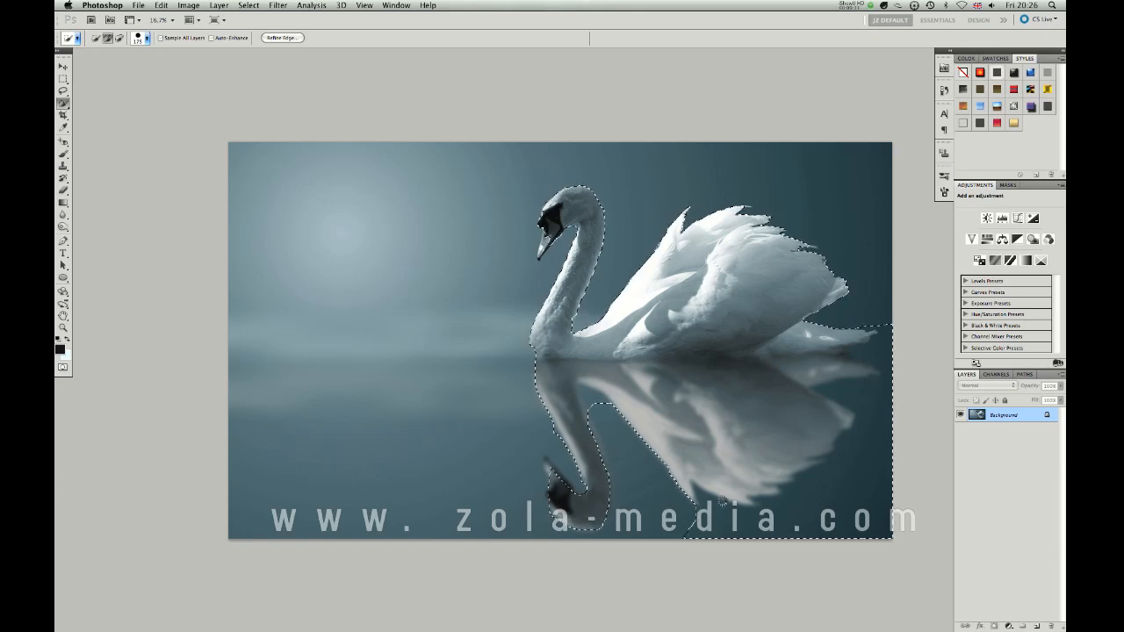
# Subtract the surrounding water from the selection along the edges of the reflected wing and tail.
pyautogui.moveTo(694, 518)
pyautogui.mouseDown()
pyautogui.moveTo(841, 467)
pyautogui.moveTo(830, 502)
pyautogui.moveTo(844, 451)
pyautogui.mouseUp()
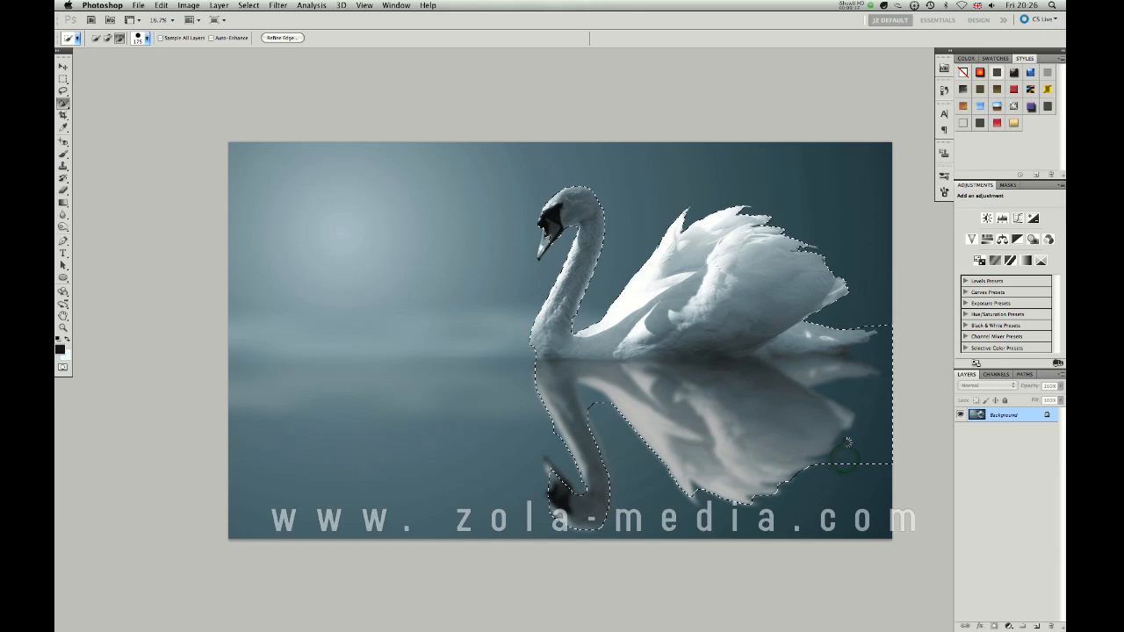
pyautogui.moveTo(866, 419)
pyautogui.mouseDown()
pyautogui.moveTo(839, 386)
pyautogui.moveTo(821, 390)
pyautogui.moveTo(856, 404)
pyautogui.moveTo(888, 376)
pyautogui.moveTo(848, 351)
pyautogui.moveTo(878, 338)
pyautogui.mouseUp()
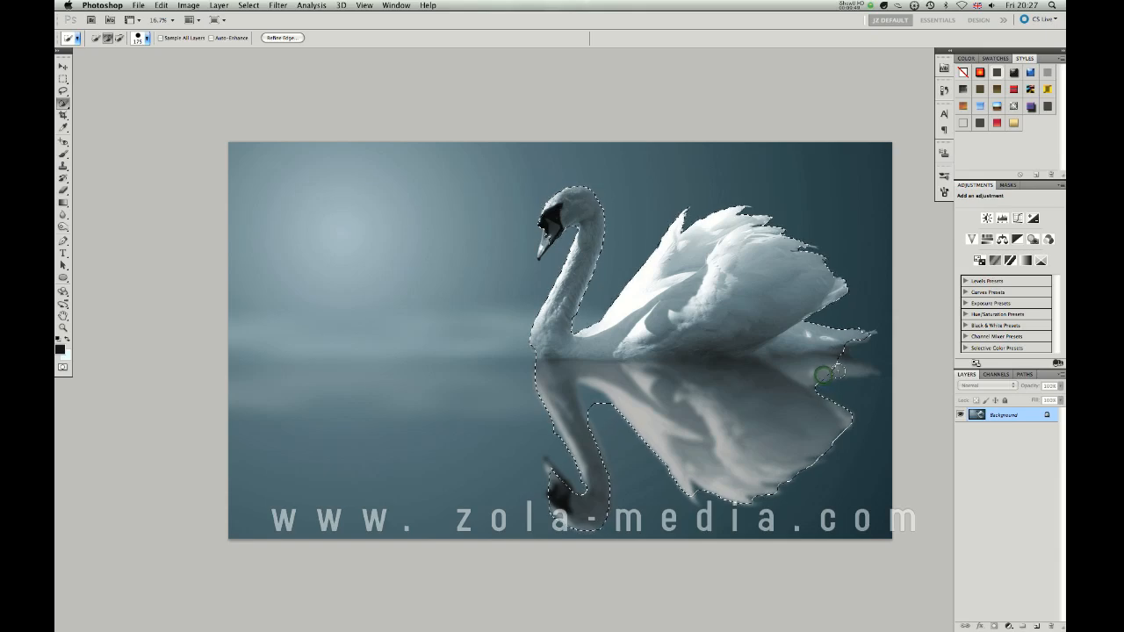
pyautogui.moveTo(826, 373); pyautogui.dragTo(864, 370)
# Refine the selection around the tip of the reflected tail with a smaller Quick Selection brush.
pyautogui.press('[')
pyautogui.press('[')
pyautogui.press('[')
pyautogui.press('[')
pyautogui.press('[')
pyautogui.press('[')
pyautogui.press('[')
pyautogui.press('[')
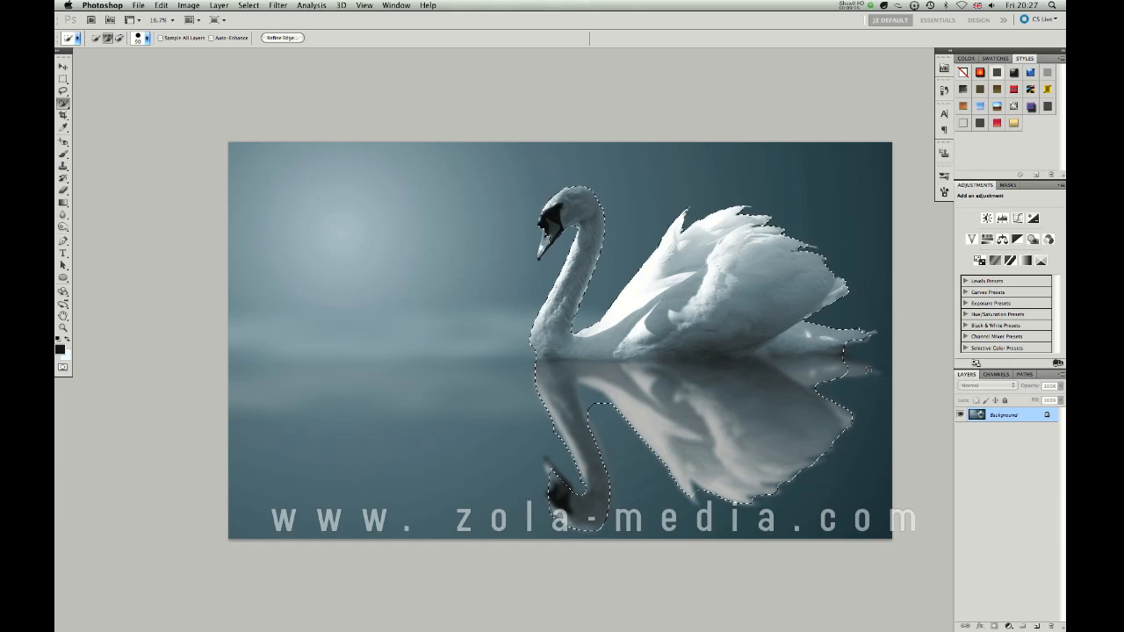
pyautogui.click(865, 369)
pyautogui.click(867, 327)
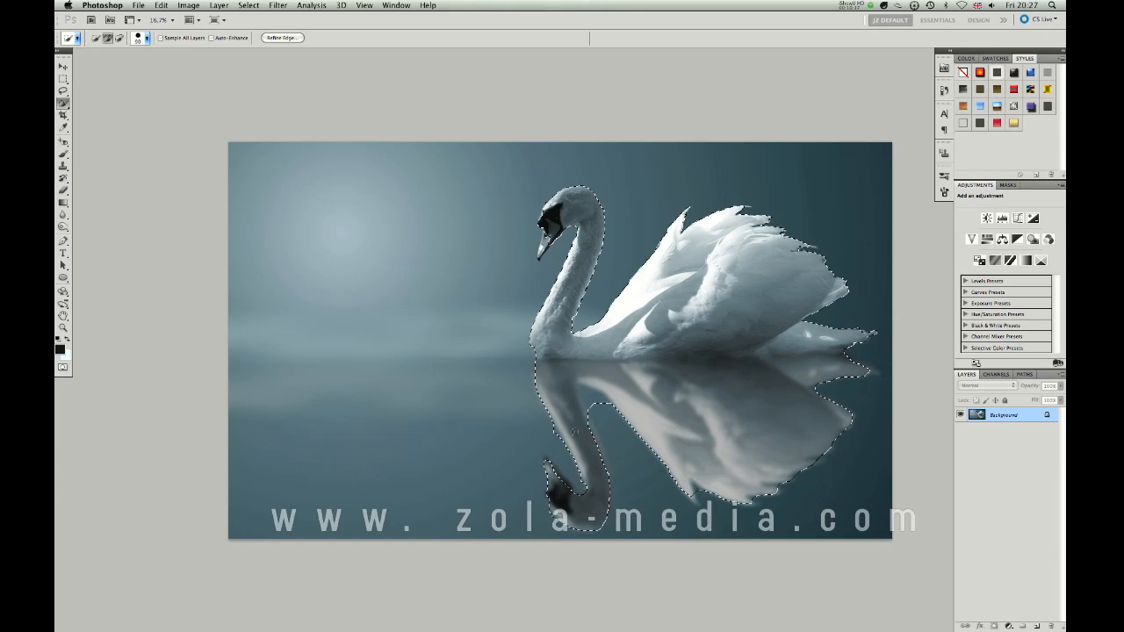
pyautogui.press('alt')
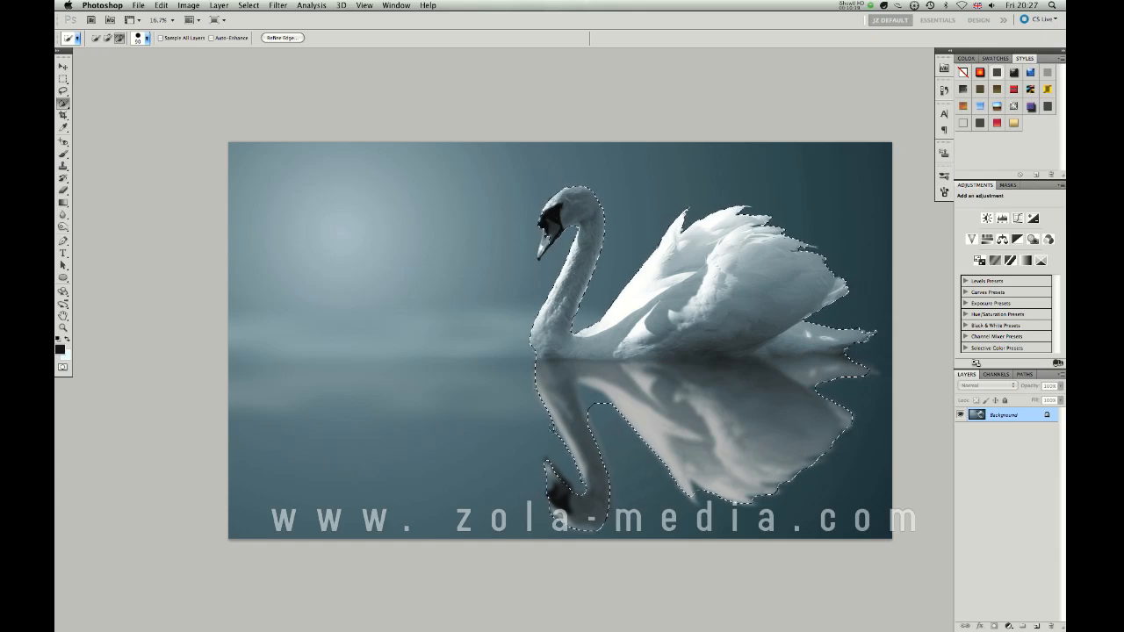
# Subtract the remaining water between the reflected neck and wing, and refine the selection at the lower tip of the reflected wing.
pyautogui.keyDown('alt'); pyautogui.click(549, 425); pyautogui.keyUp('alt')
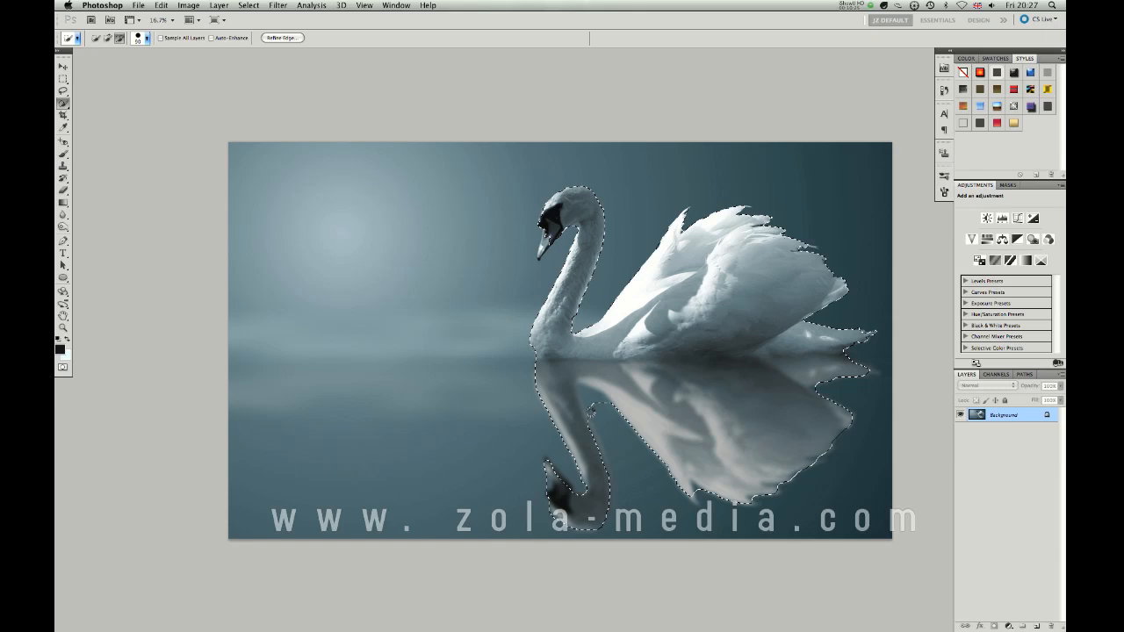
pyautogui.keyDown('alt'); pyautogui.click(592, 409); pyautogui.keyUp('alt')
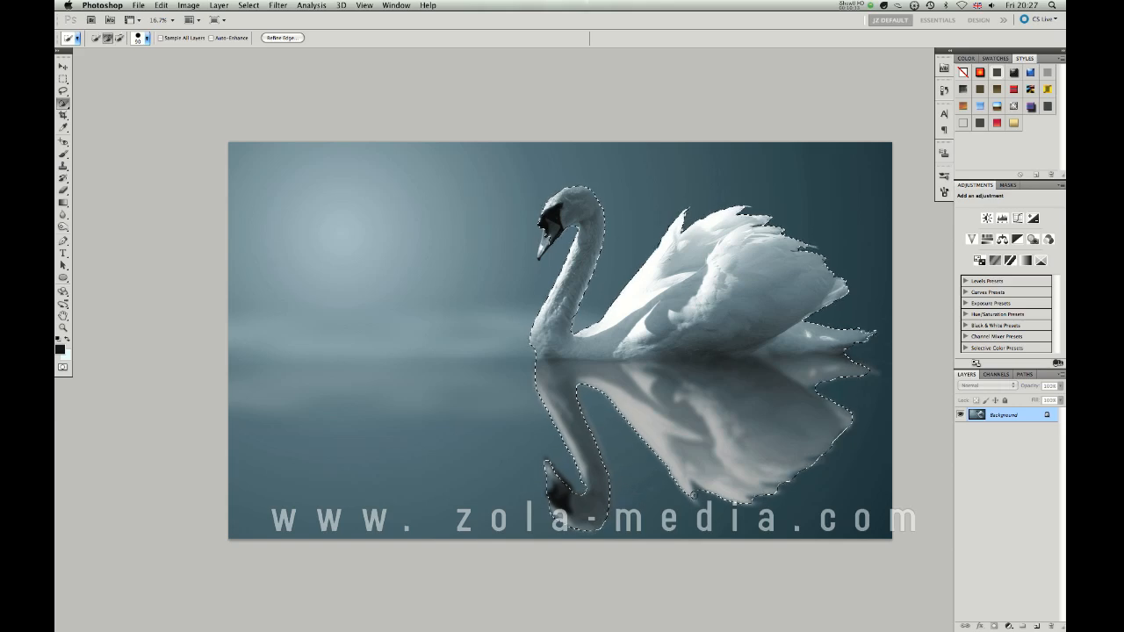
pyautogui.click(690, 491)
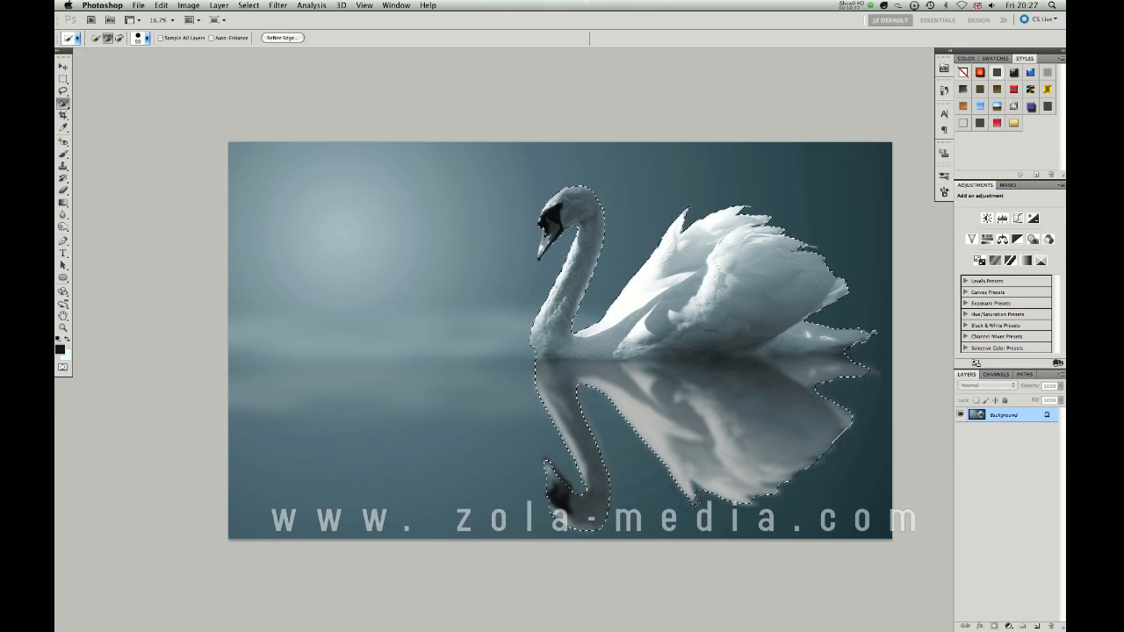
pyautogui.keyDown('alt'); pyautogui.click(700, 490); pyautogui.keyUp('alt')
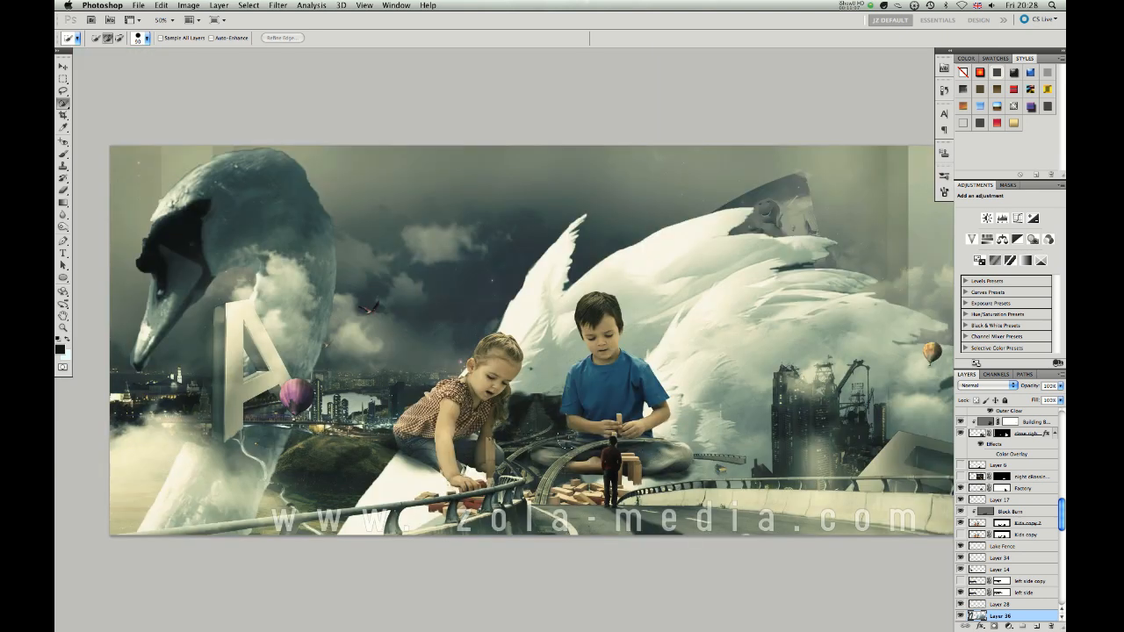
# Scale the swan cutout down to a tiny size and place it on the lake beside the boy's knee.
pyautogui.press('super+t')
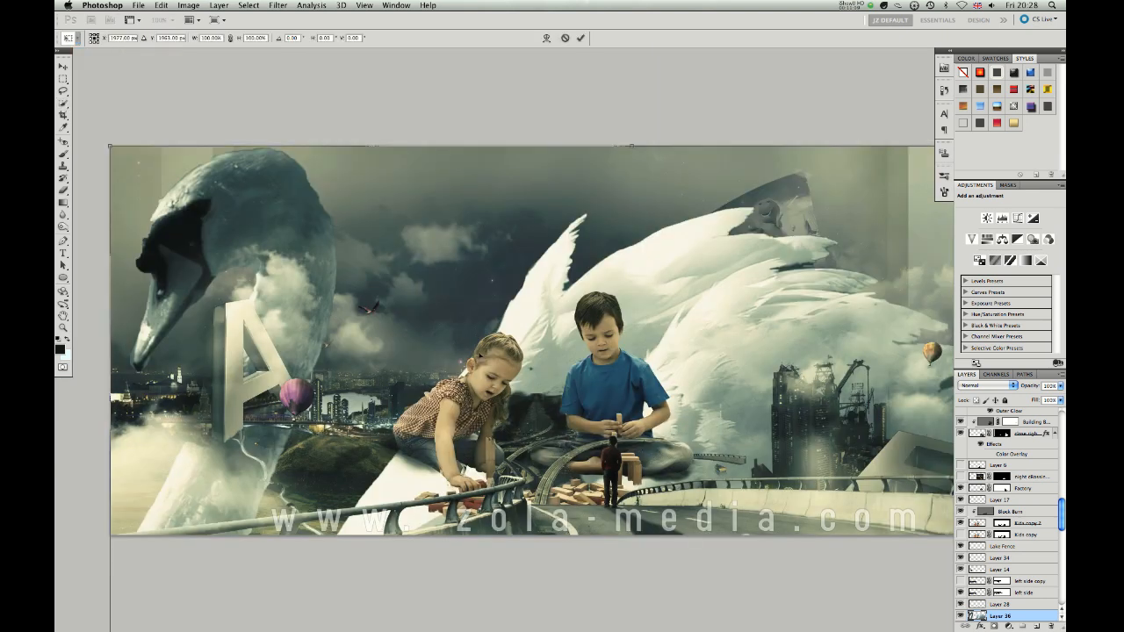
pyautogui.moveTo(109, 146); pyautogui.dragTo(681, 426)
pyautogui.moveTo(595, 337); pyautogui.dragTo(706, 448)
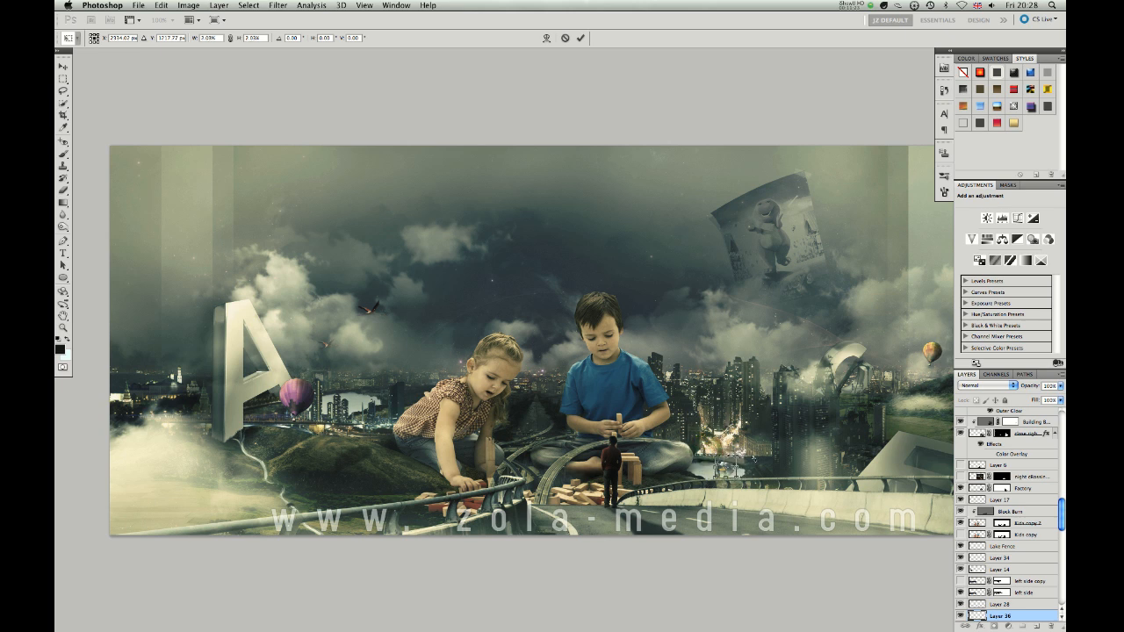
pyautogui.press('Return')
pyautogui.press('w')
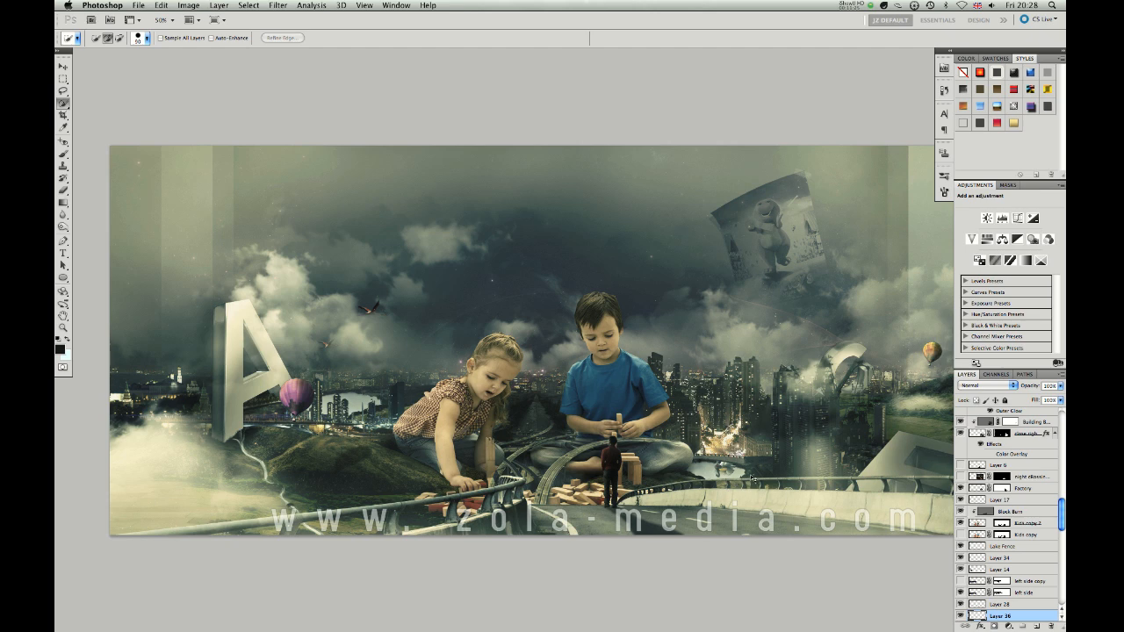
# Shift the swan away from the boat on the lake and scale it down further with Free Transform.
pyautogui.press('super+equal')
pyautogui.press('super+equal')
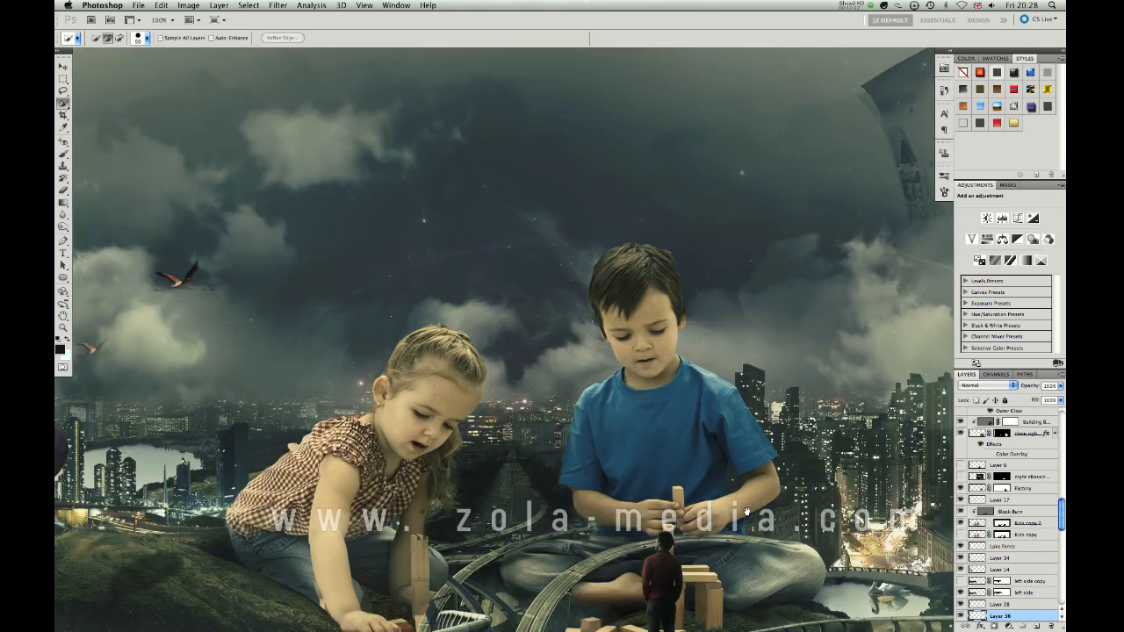
pyautogui.press('v')
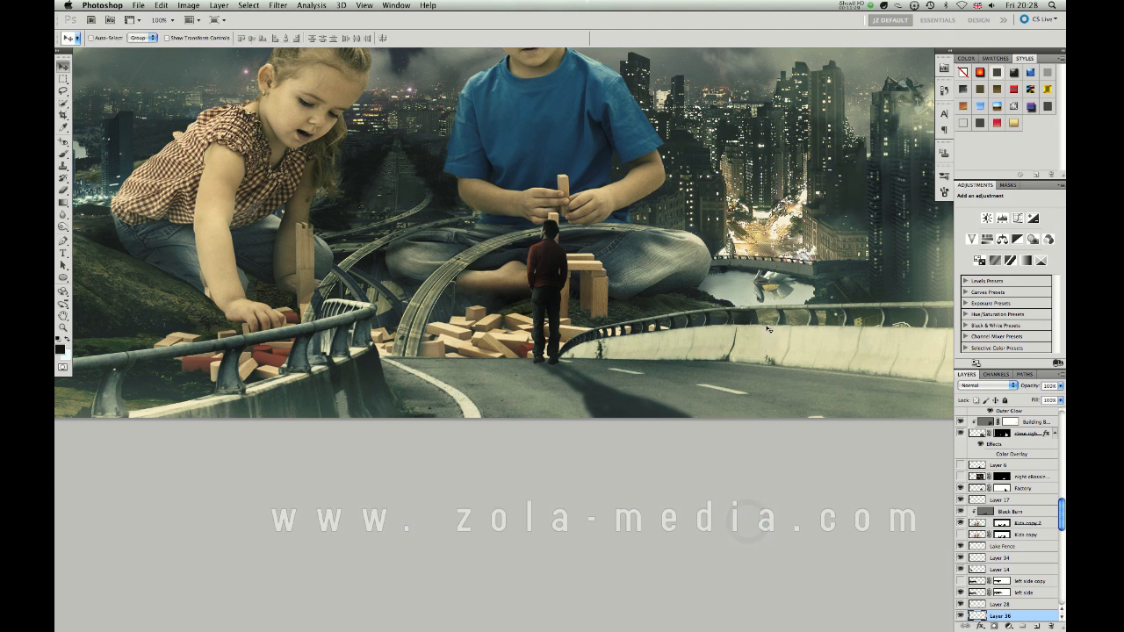
pyautogui.moveTo(774, 291); pyautogui.dragTo(751, 292)
pyautogui.press('super+t')
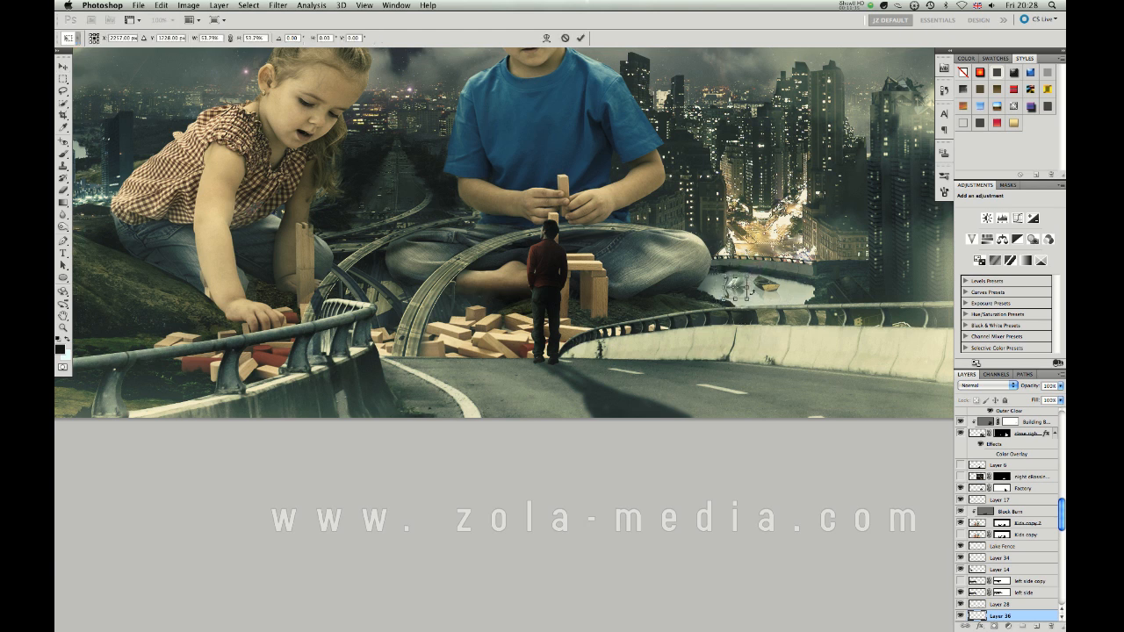
pyautogui.press('Return')
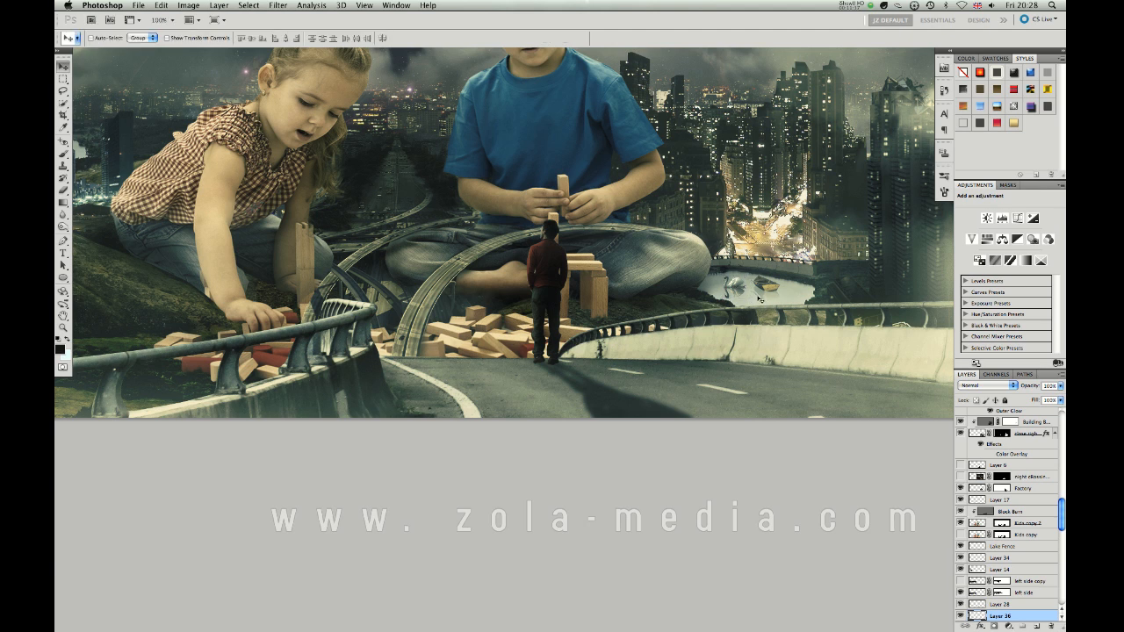
pyautogui.press('super+t')
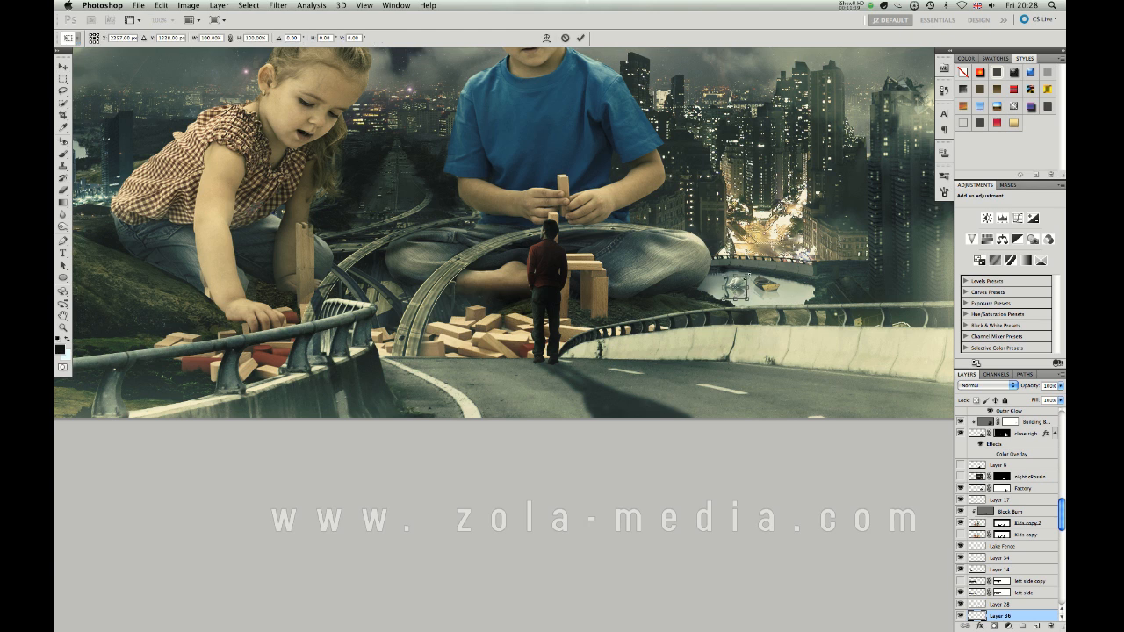
pyautogui.press('Return')
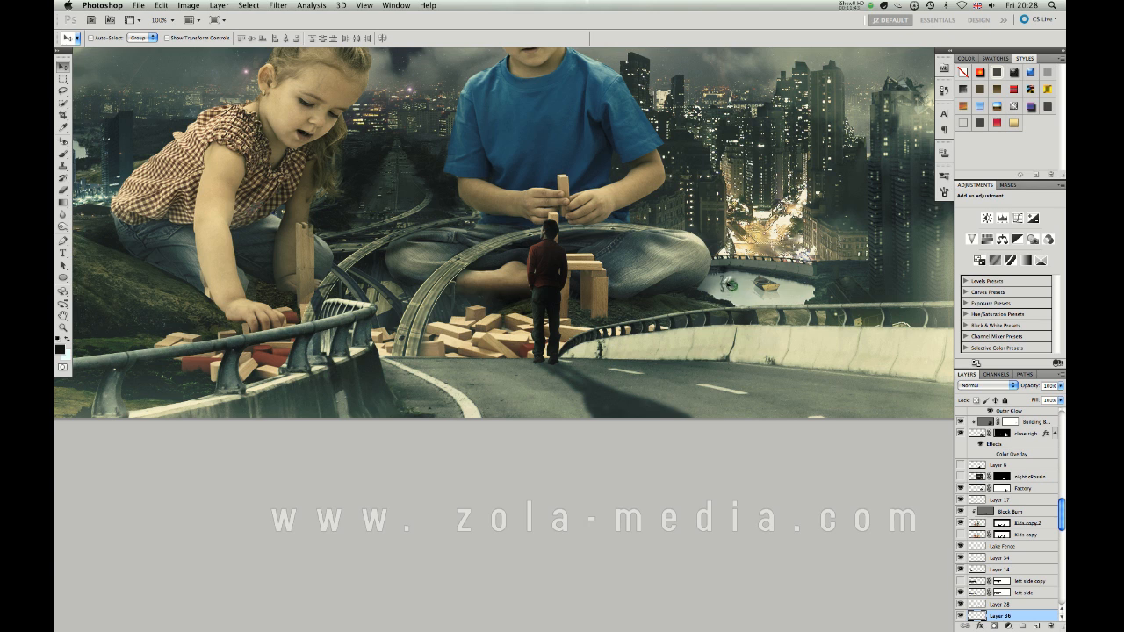
# Check the document's pixel dimensions and resolution in the Image Size settings.
pyautogui.press('alt+super+i')
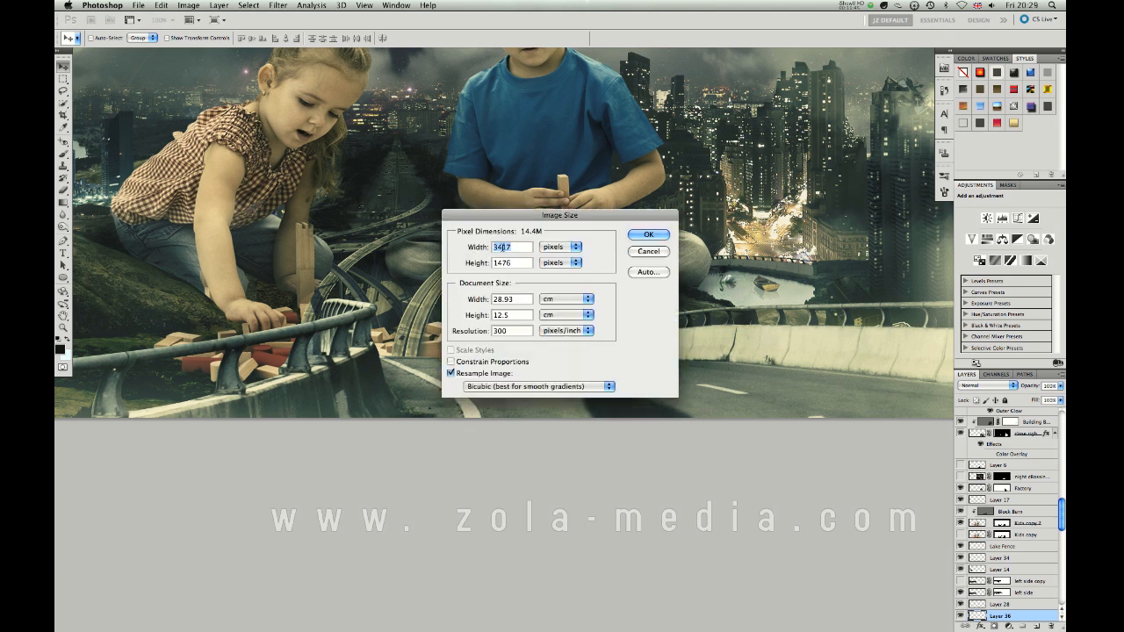
pyautogui.click(648, 236)
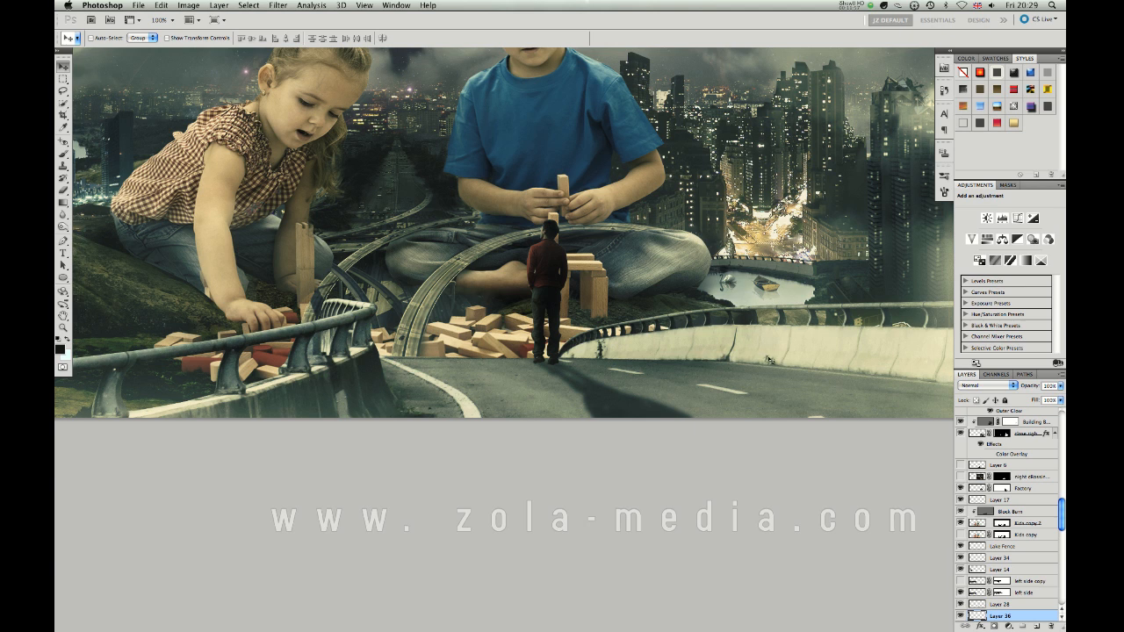
# Rename the swan's layer as Swan and add a layer mask to it.
pyautogui.write('Swan')
pyautogui.click(995, 625)
# Choose the soft 23 px brush preset for the Brush tool.
pyautogui.press('b')
pyautogui.click(944, 176)
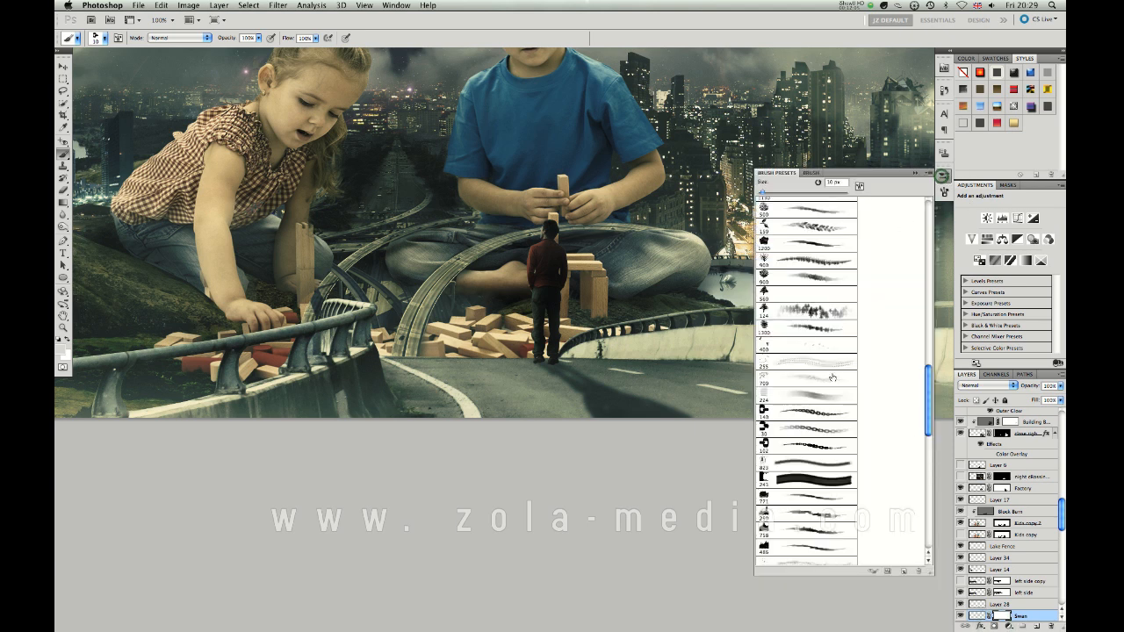
pyautogui.moveTo(925, 413); pyautogui.dragTo(922, 538)
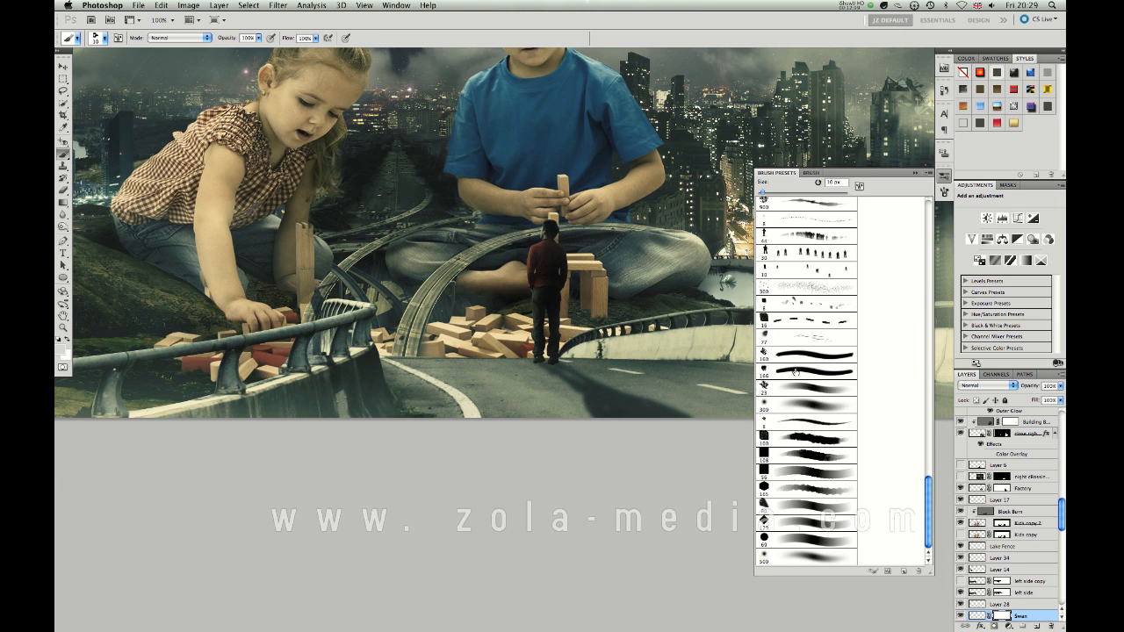
pyautogui.moveTo(928, 496)
pyautogui.mouseDown()
pyautogui.moveTo(924, 450)
pyautogui.moveTo(923, 492)
pyautogui.mouseUp()
pyautogui.click(806, 424)
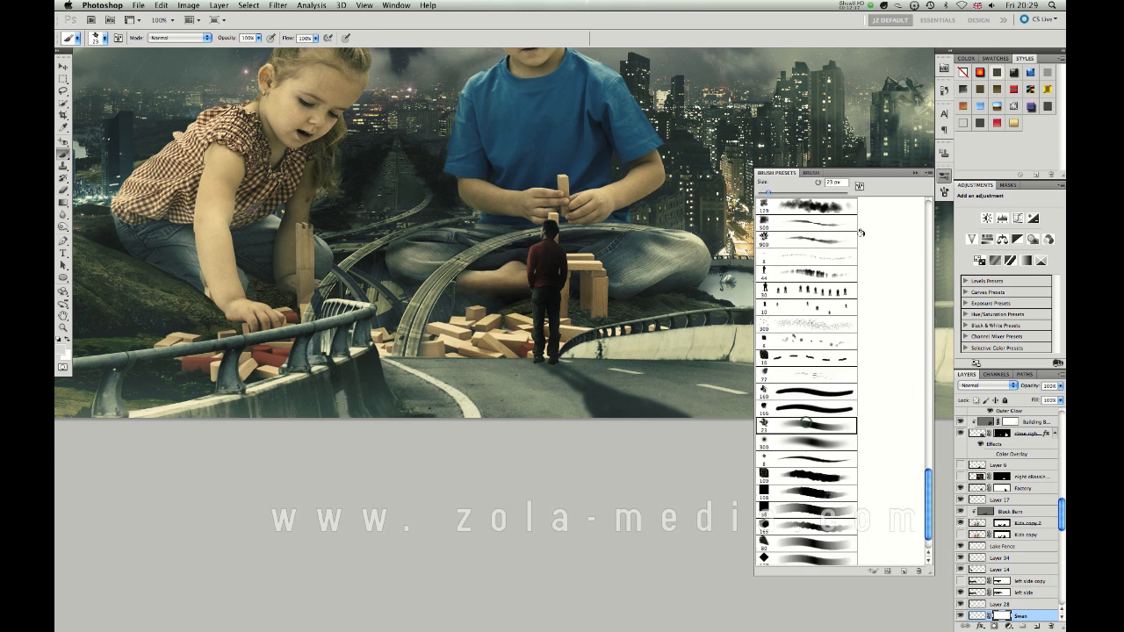
pyautogui.press('F5')
# Paint on the Swan layer's mask around the swan and its reflection, with black as the foreground colour.
pyautogui.moveTo(727, 288); pyautogui.dragTo(714, 286)
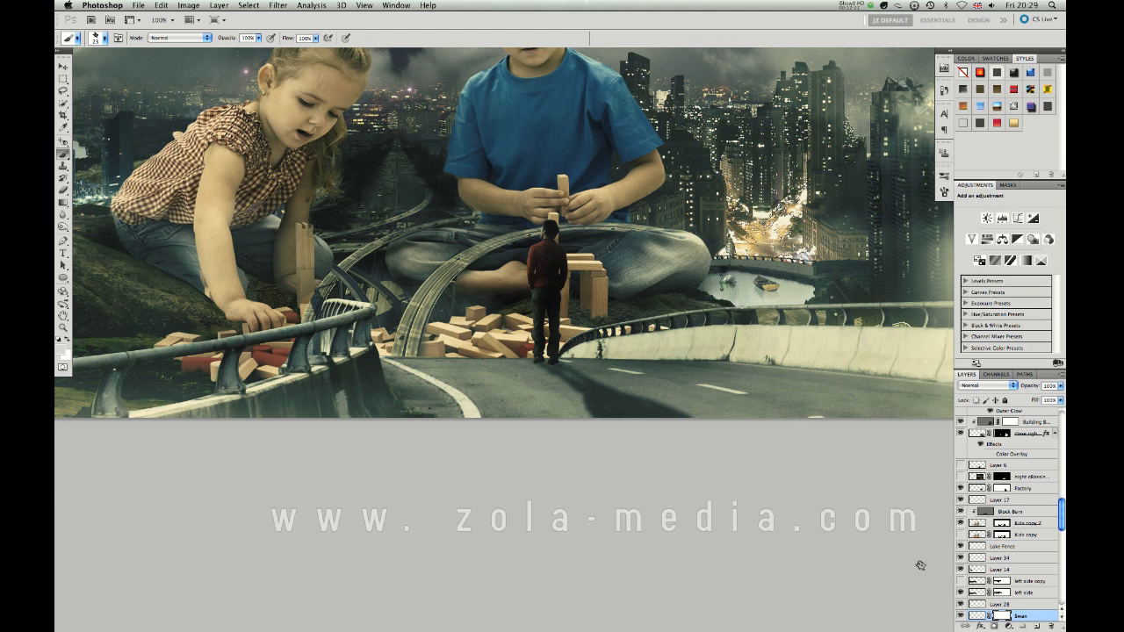
pyautogui.click(57, 340)
pyautogui.press(']')
pyautogui.press(']')
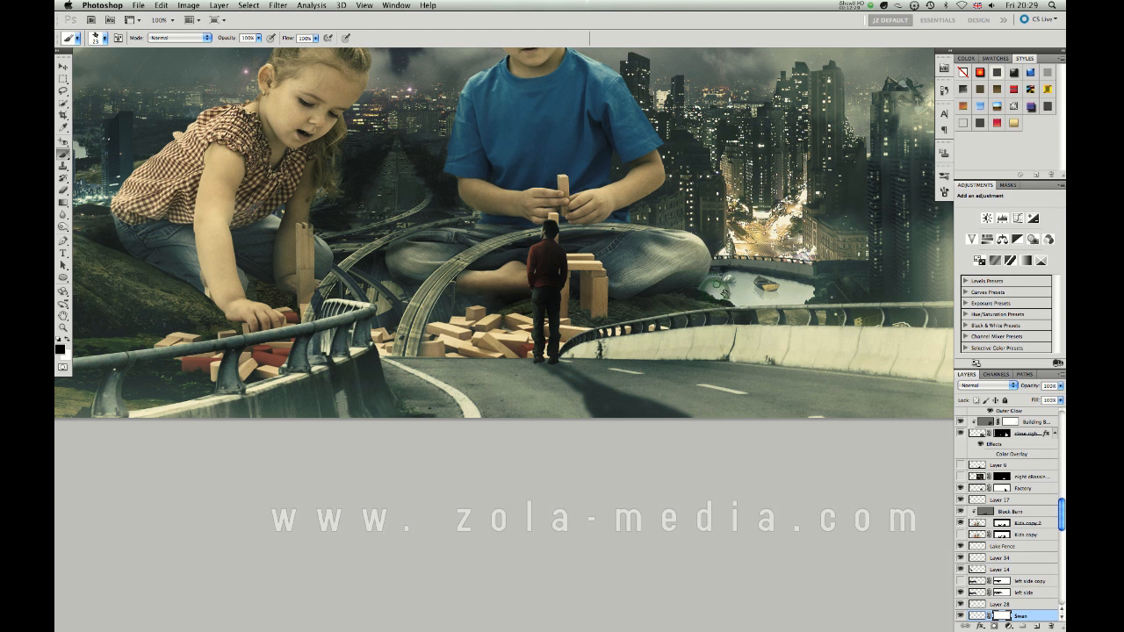
# Examine the whole composition, from the children and city lake to the balloons, the picture in the sky and the giant letter A.
pyautogui.moveTo(764, 318); pyautogui.dragTo(775, 383)
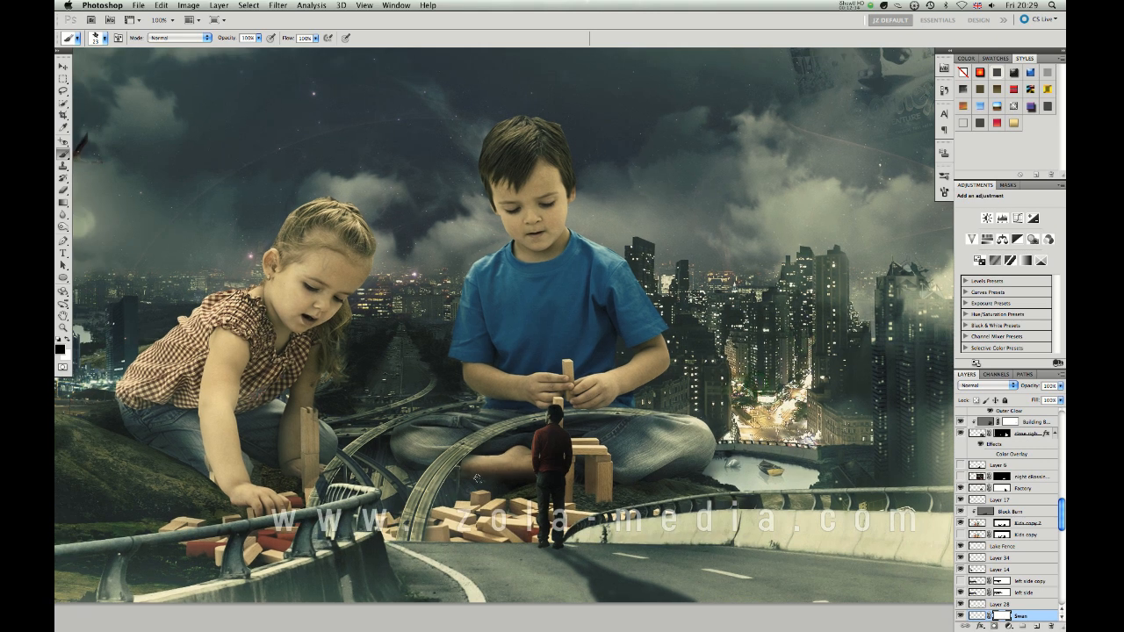
pyautogui.moveTo(516, 430); pyautogui.dragTo(726, 449)
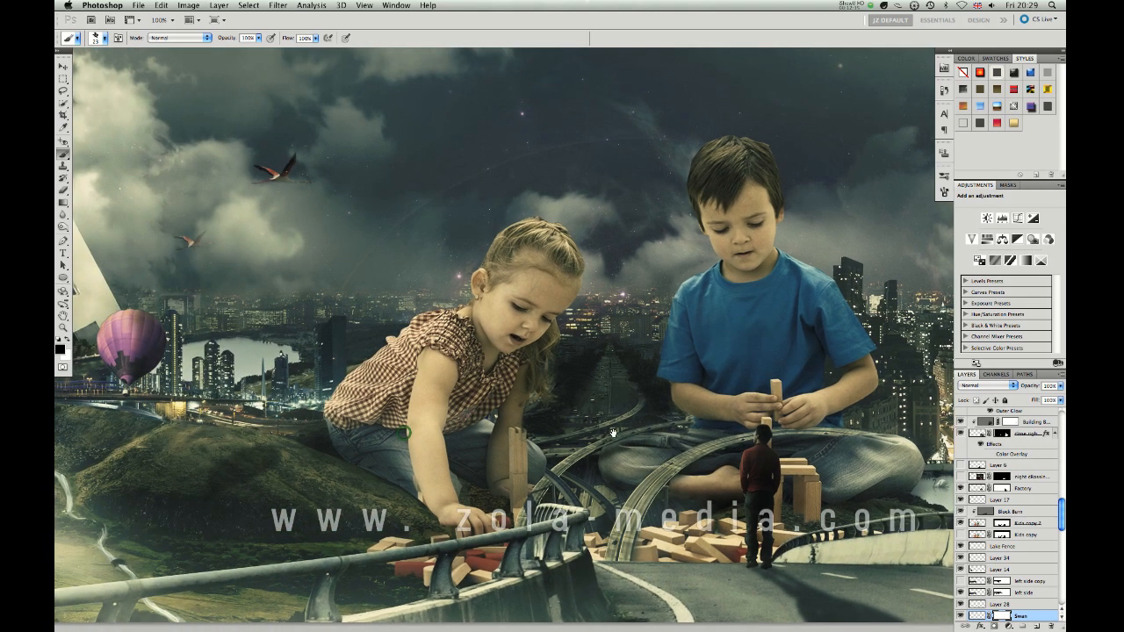
pyautogui.scroll(3, 726, 449)
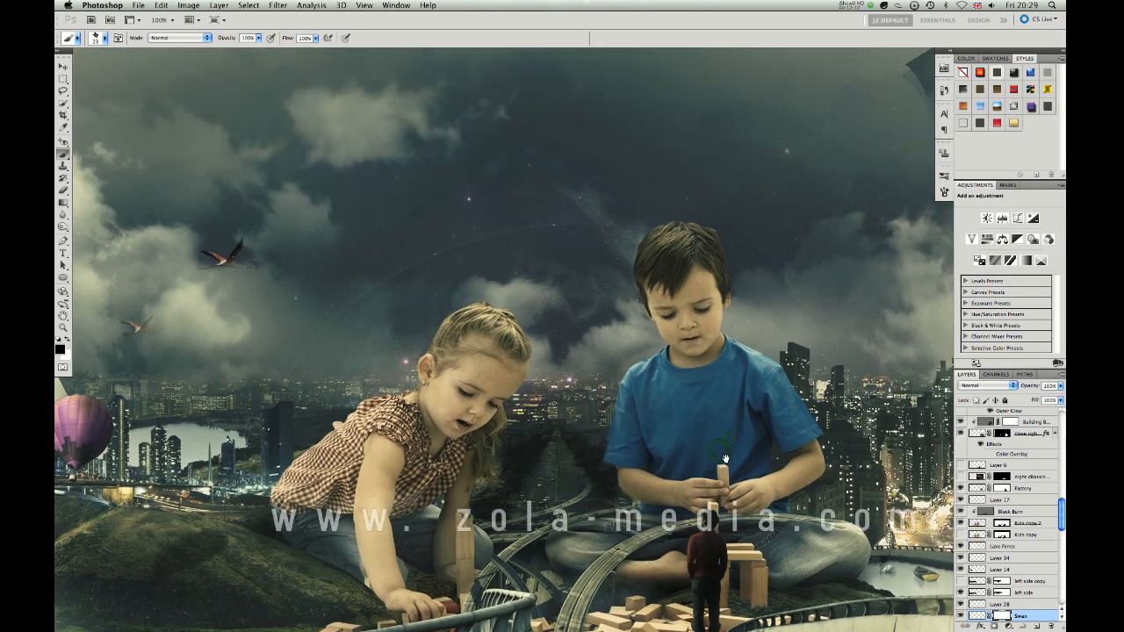
pyautogui.press('super+minus')
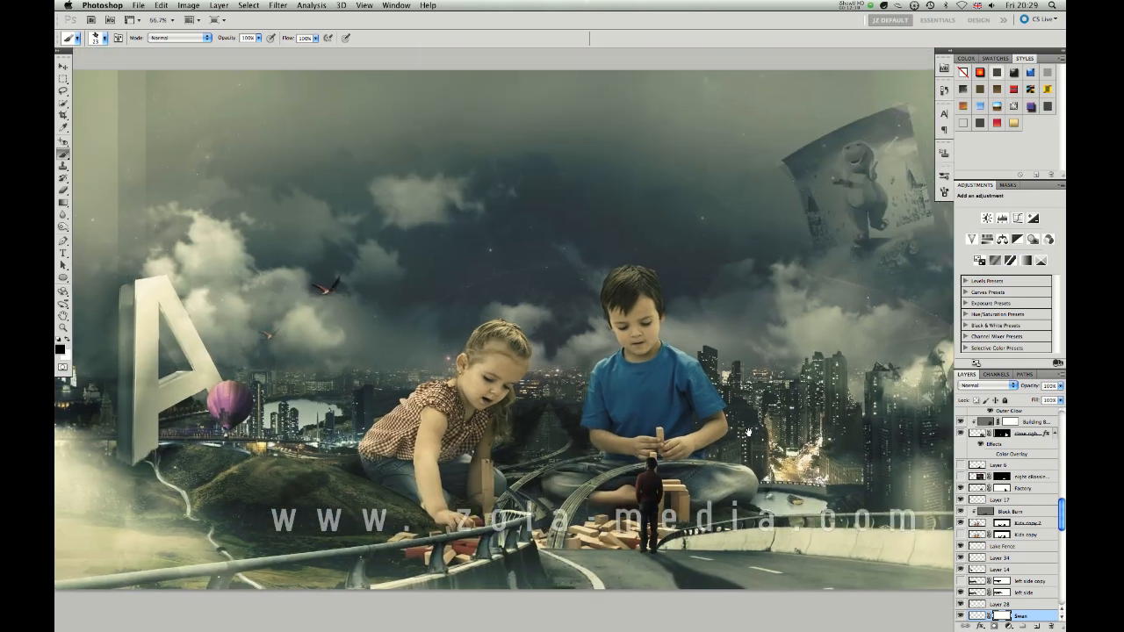
pyautogui.hscroll(5, 704, 468)
pyautogui.scroll(-3, 705, 469)
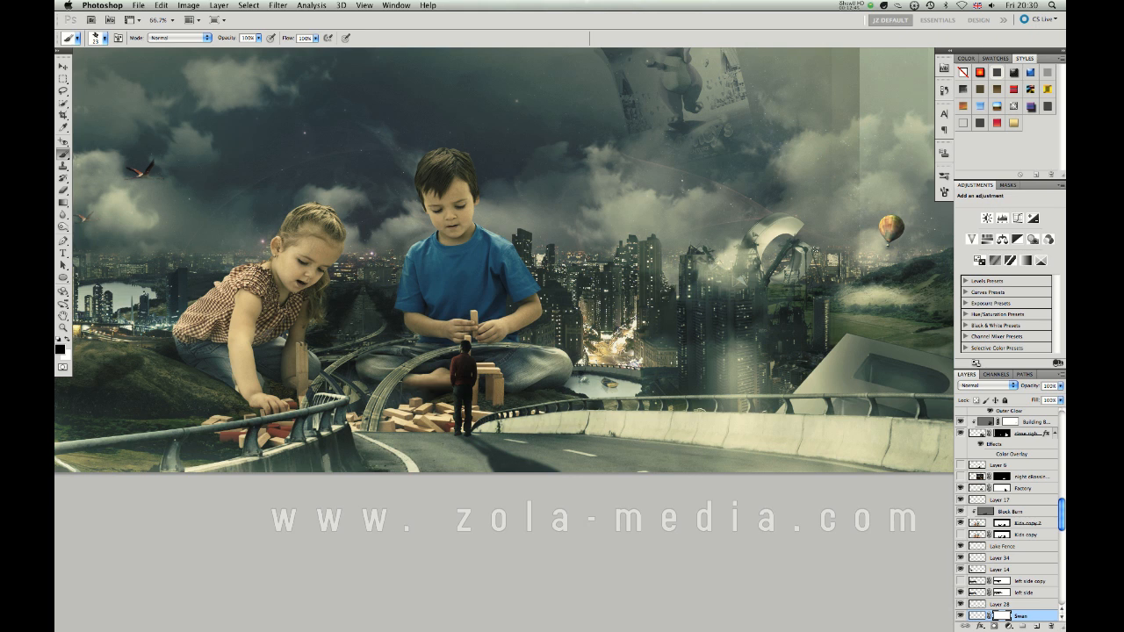
pyautogui.scroll(5, 695, 246)
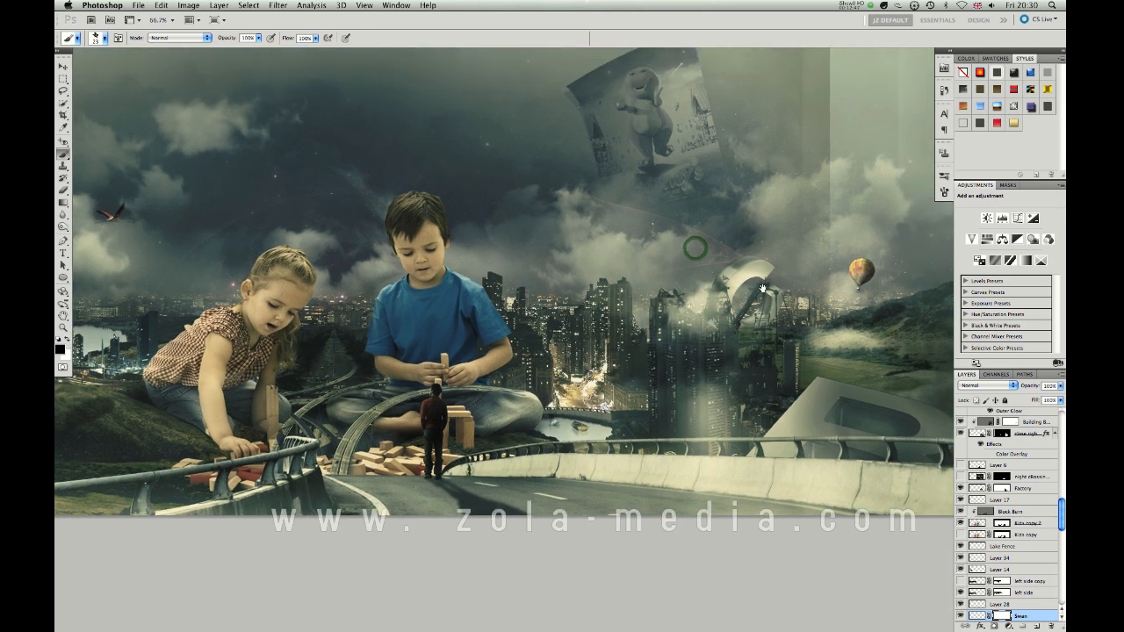
pyautogui.hscroll(-3, 650, 361)
pyautogui.hscroll(-5, 650, 361)
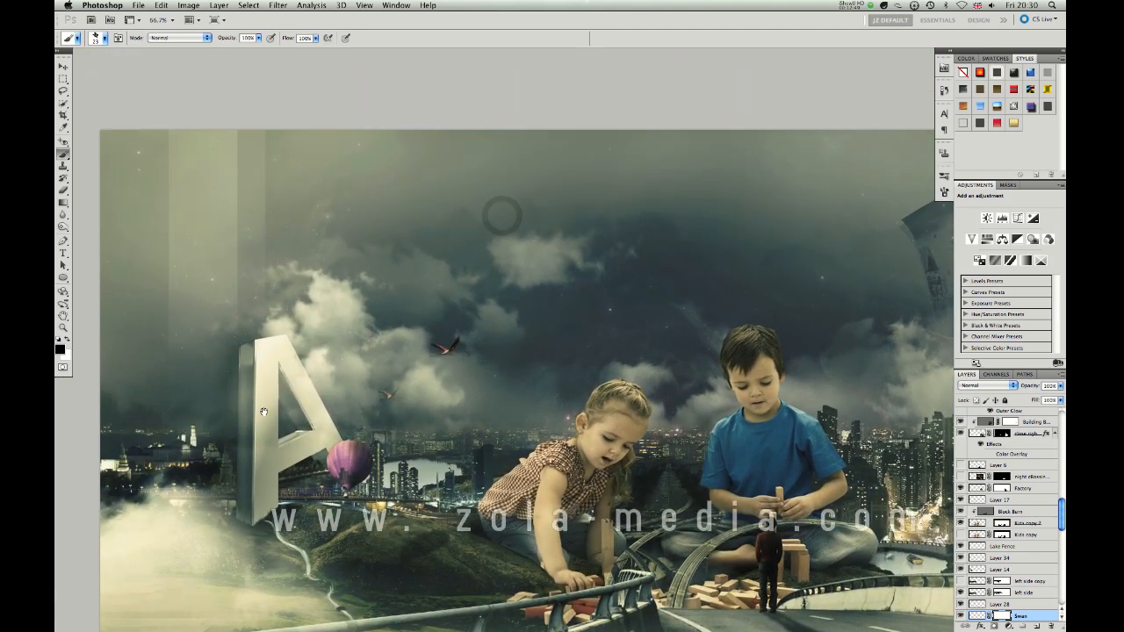
pyautogui.hscroll(3, 482, 393)
pyautogui.scroll(-1, 566, 410)
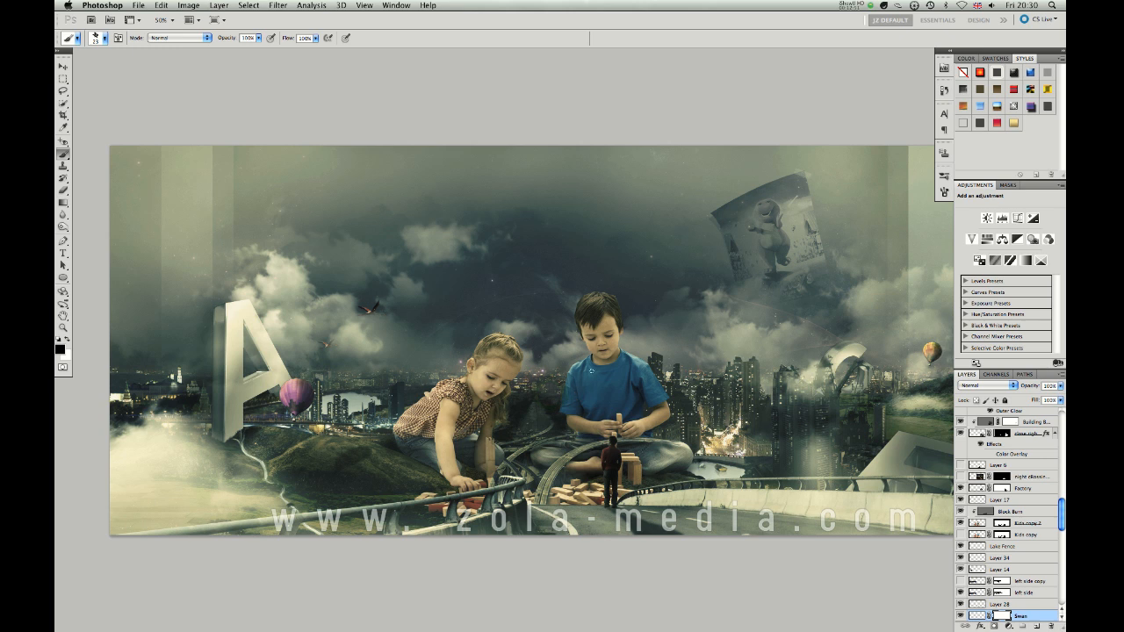
# Flatten the image and discard its hidden layers.
pyautogui.click(220, 5)
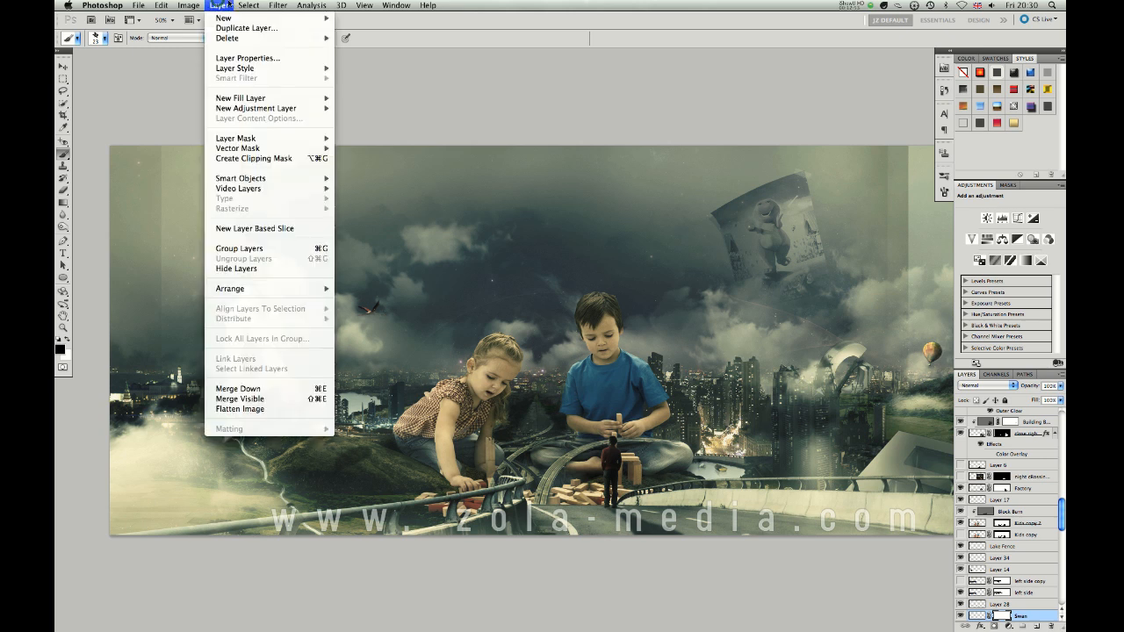
pyautogui.click(272, 409)
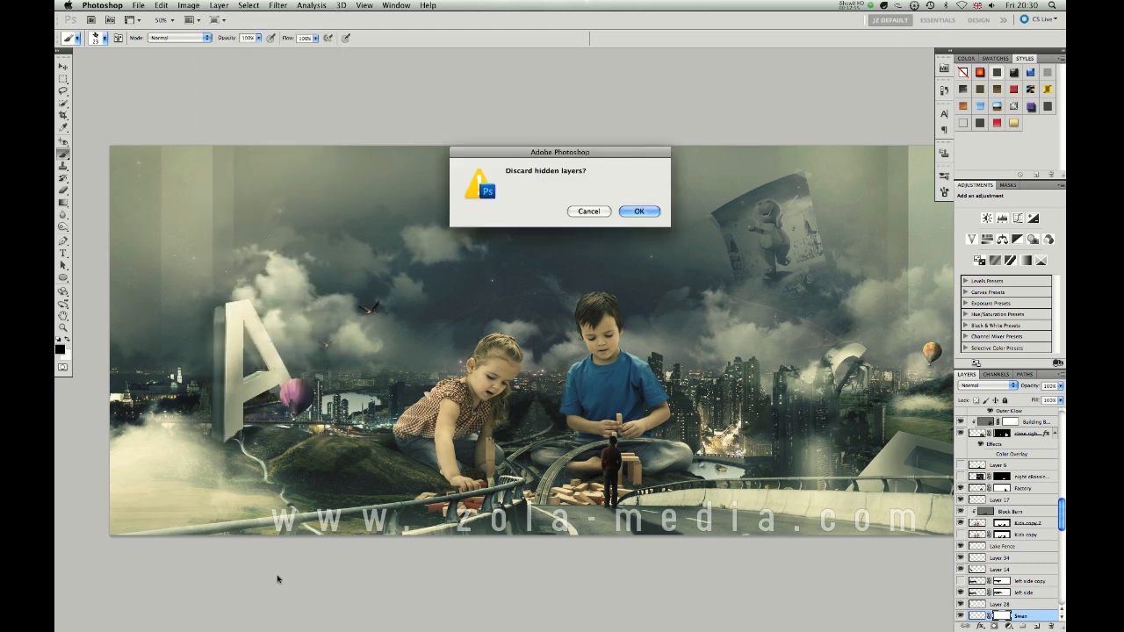
pyautogui.click(634, 213)
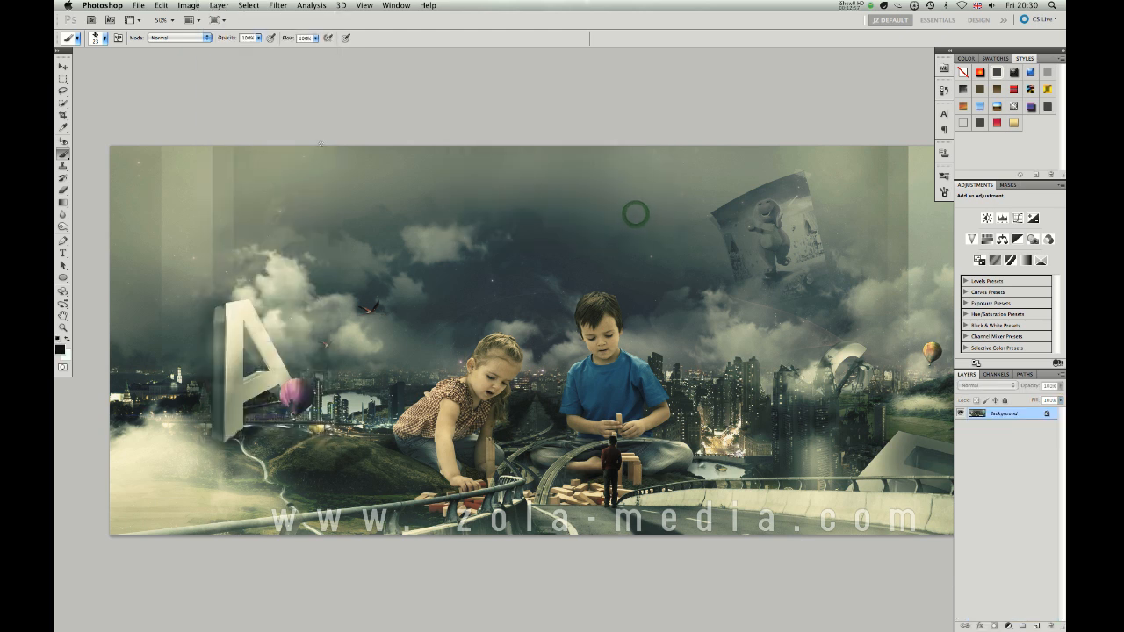
# Save the flattened composition with Save As in Photoshop format on the 500 Media drive.
pyautogui.click(139, 5)
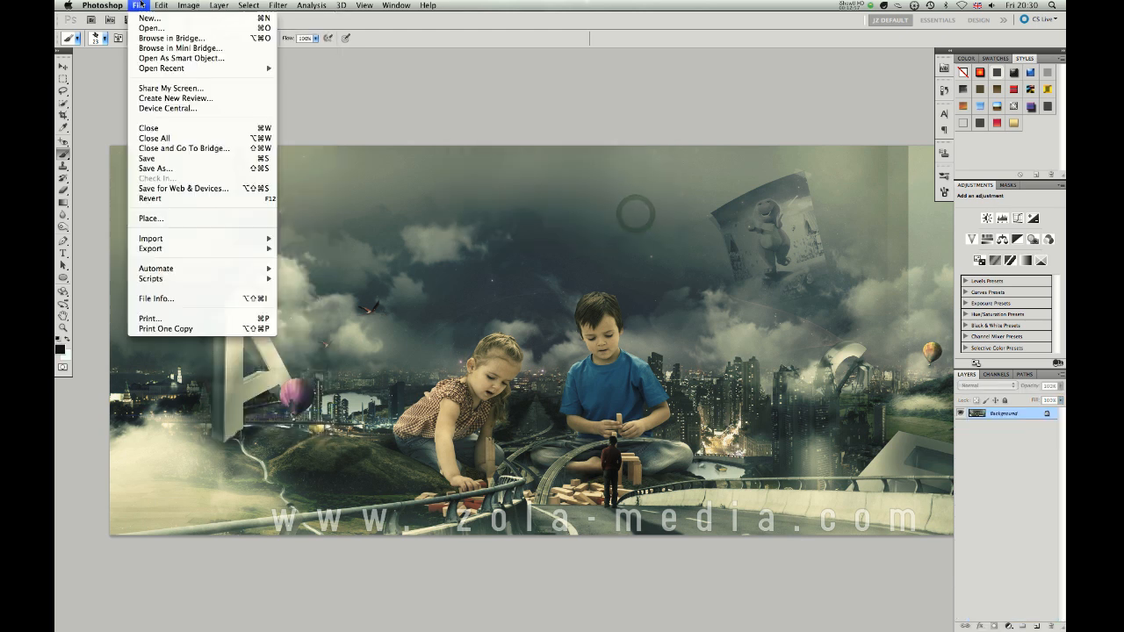
pyautogui.click(204, 167)
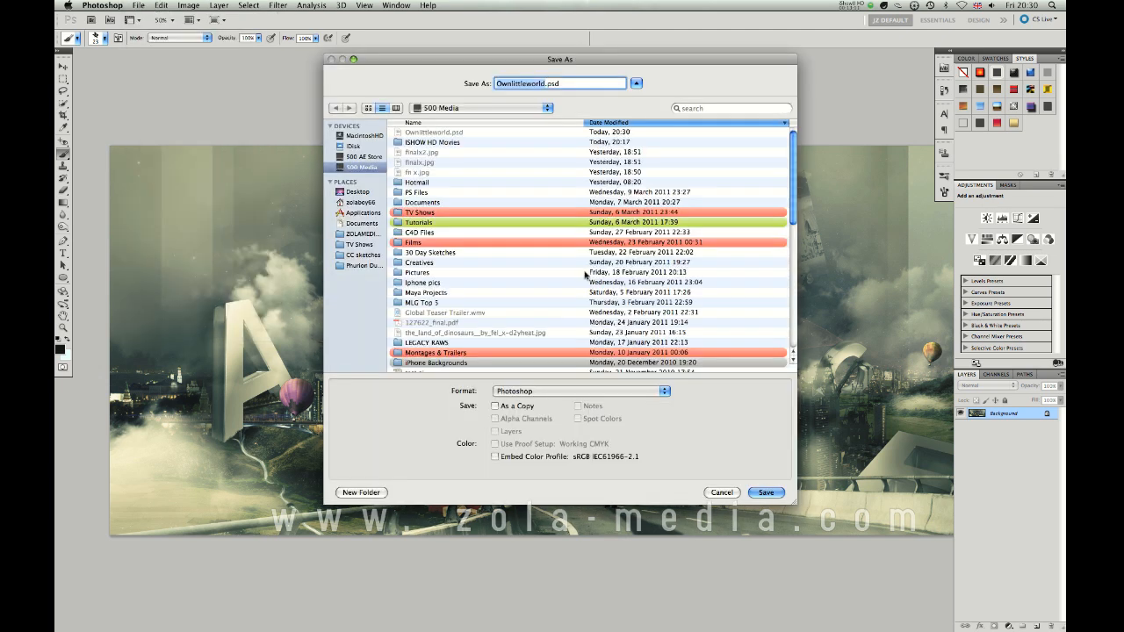
pyautogui.press('Right')
pyautogui.press('Return')
pyautogui.press('super+Tab')
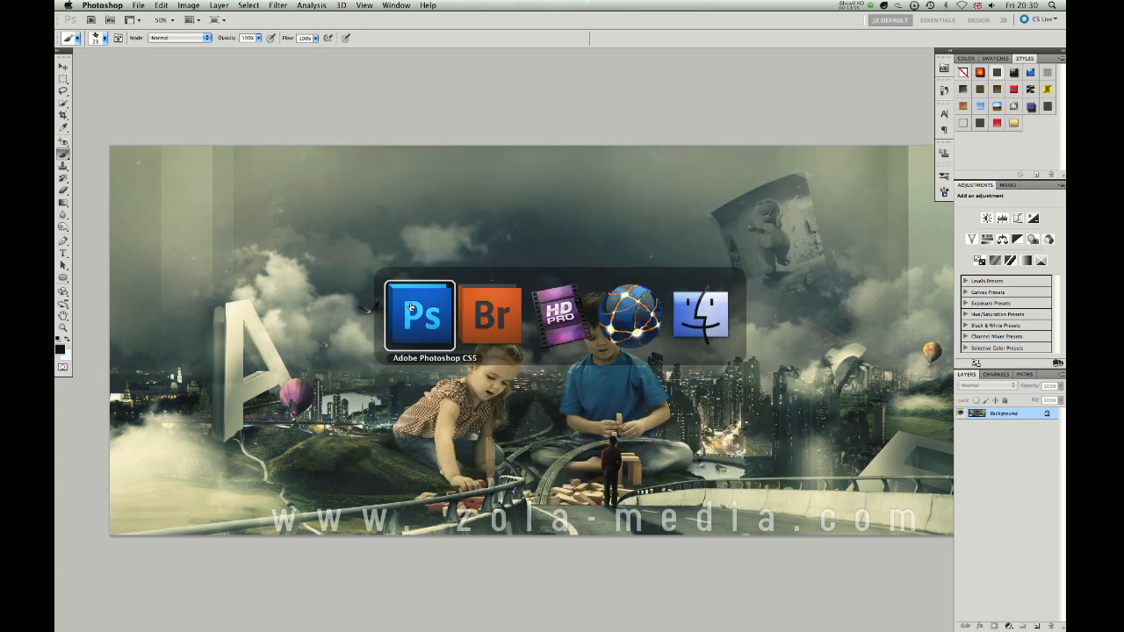
pyautogui.click(419, 312)
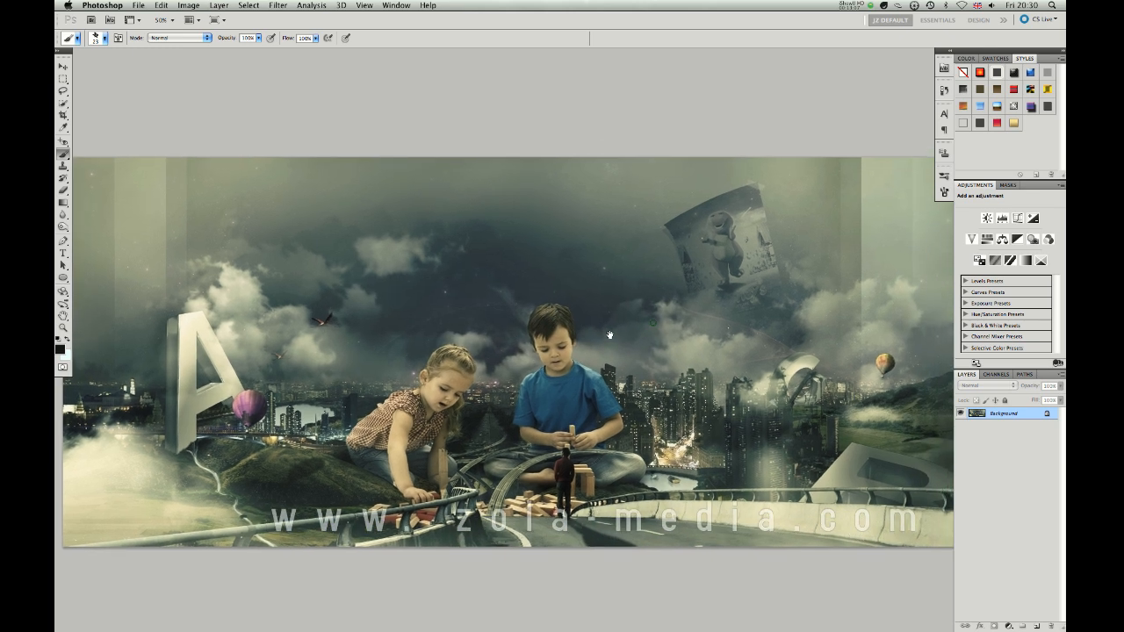
# Add a Curves adjustment layer above the Background and shape a mild RGB contrast curve, lowering the shadow point near input 64.
pyautogui.press('super+minus')
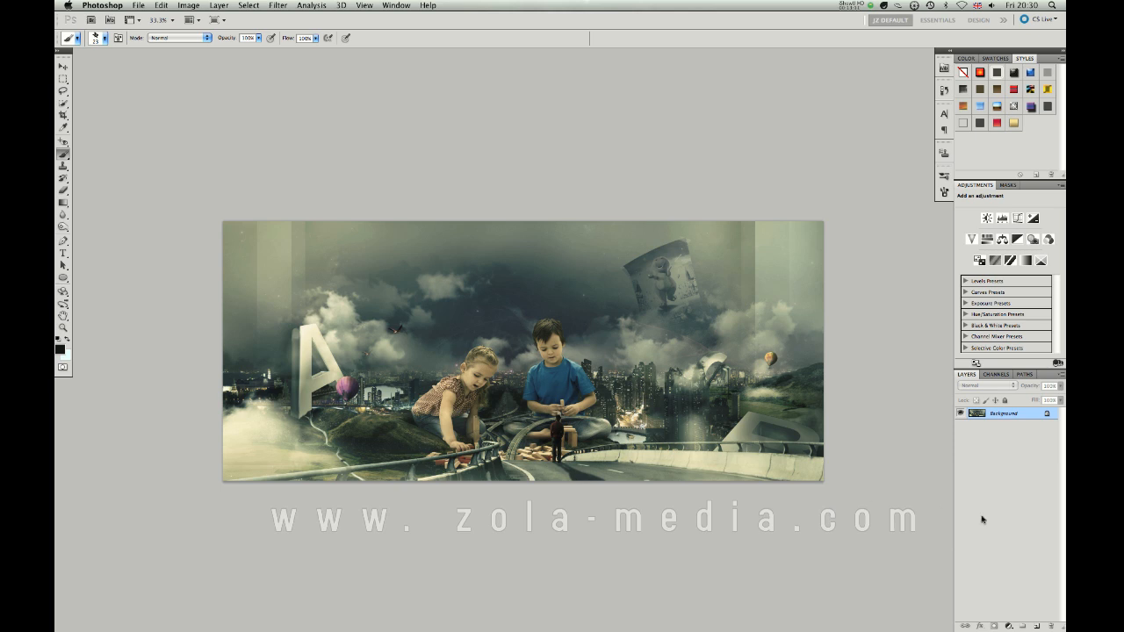
pyautogui.click(1008, 625)
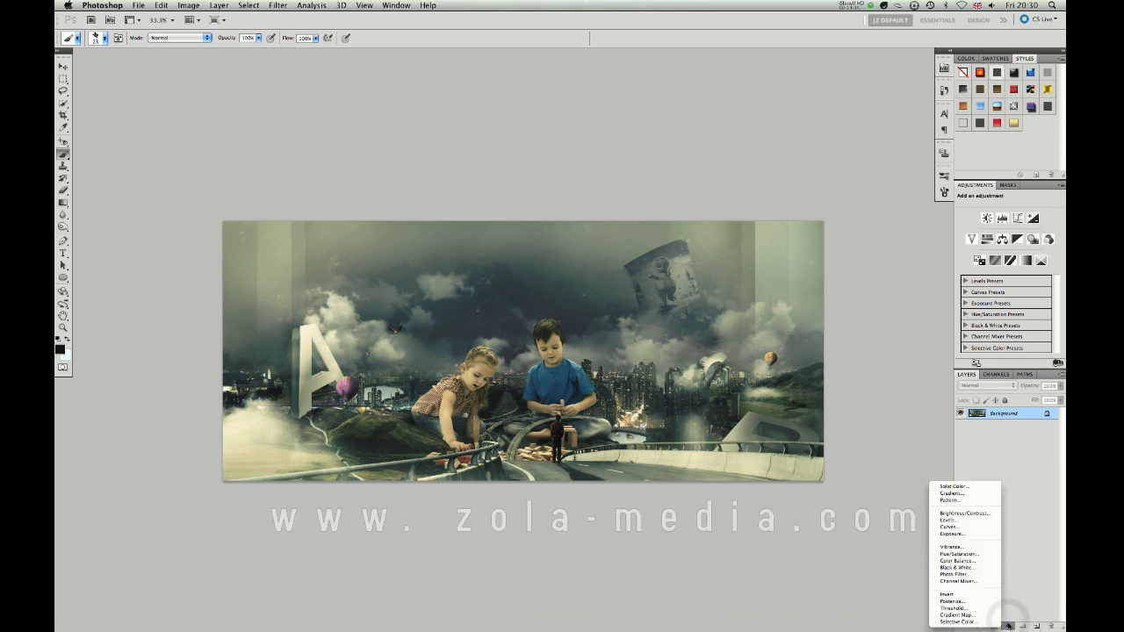
pyautogui.click(953, 527)
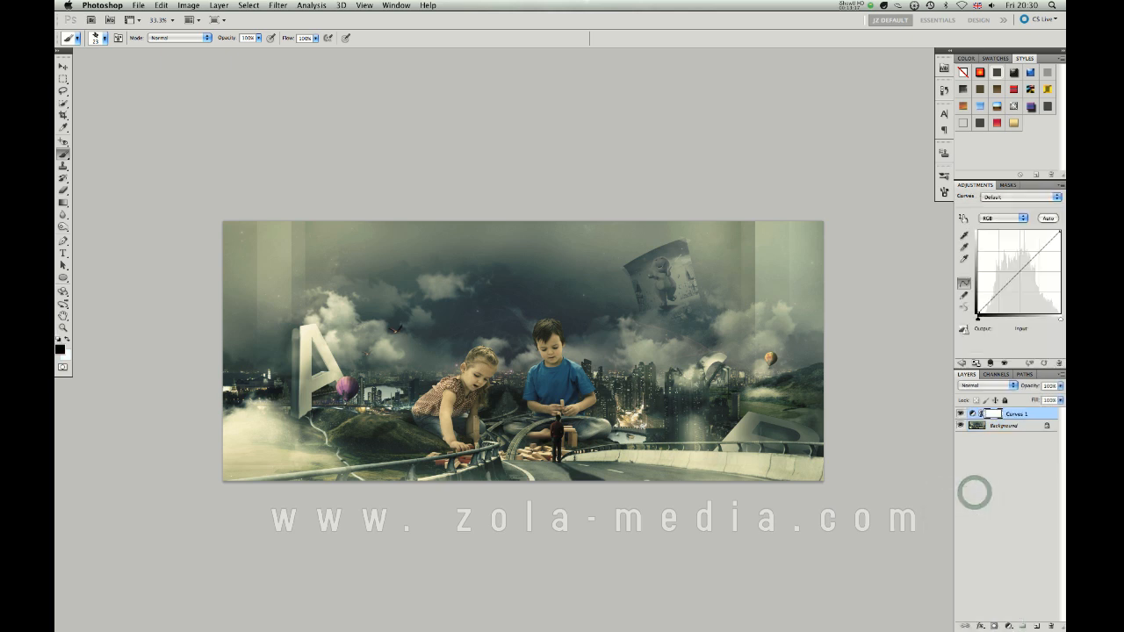
pyautogui.press('super+plus')
pyautogui.moveTo(1033, 251); pyautogui.dragTo(999, 293)
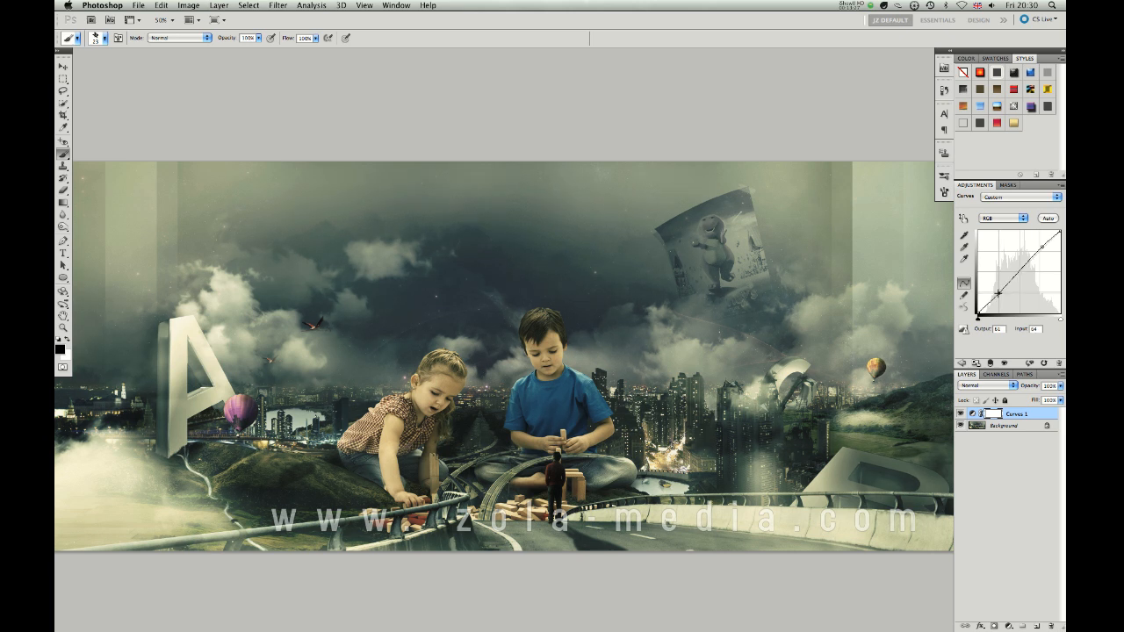
# Fine-tune the Curves adjustment's Red channel in the highlights and its Blue channel in the midtones.
pyautogui.click(1000, 217)
pyautogui.click(1002, 226)
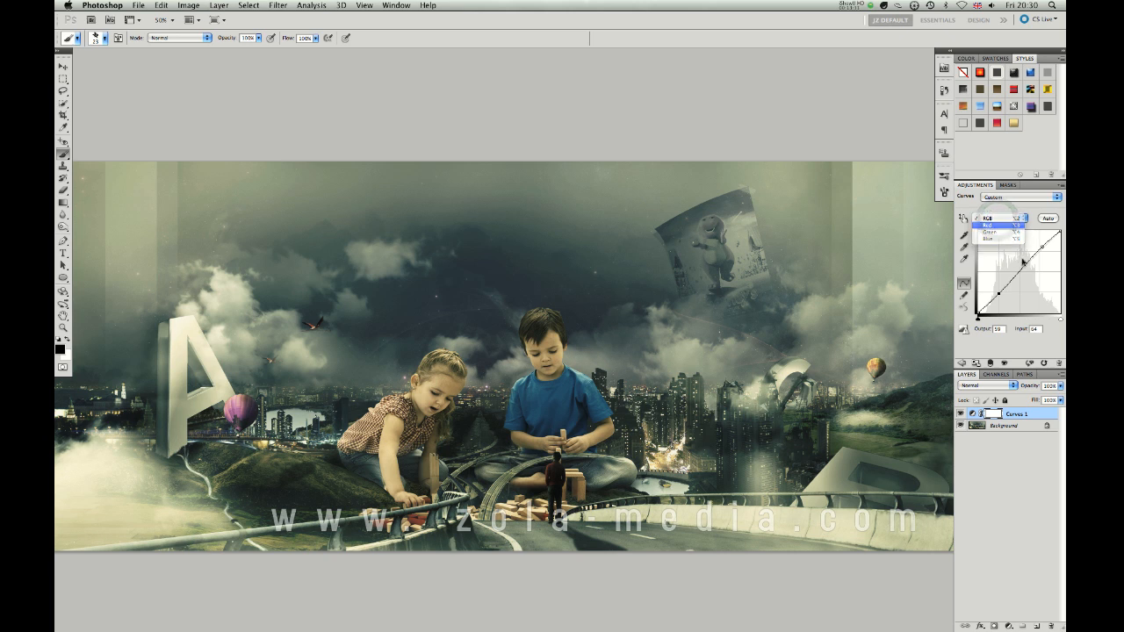
pyautogui.moveTo(1043, 246); pyautogui.dragTo(1045, 247)
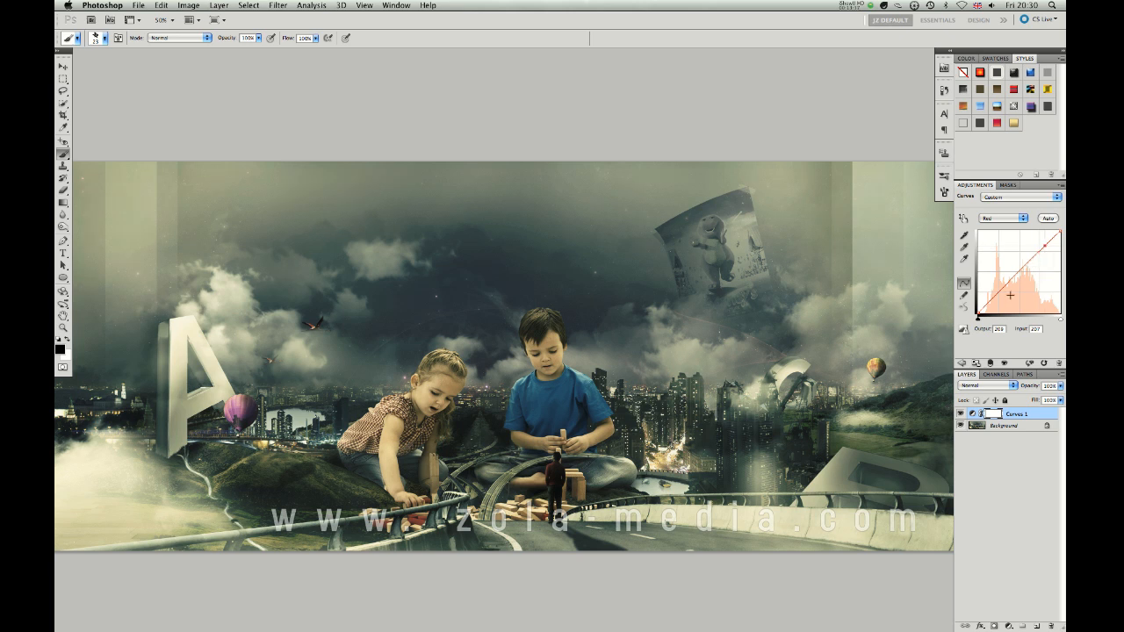
pyautogui.click(1004, 220)
pyautogui.click(1002, 239)
pyautogui.moveTo(1014, 278)
pyautogui.mouseDown()
pyautogui.moveTo(1011, 269)
pyautogui.moveTo(1011, 278)
pyautogui.mouseUp()
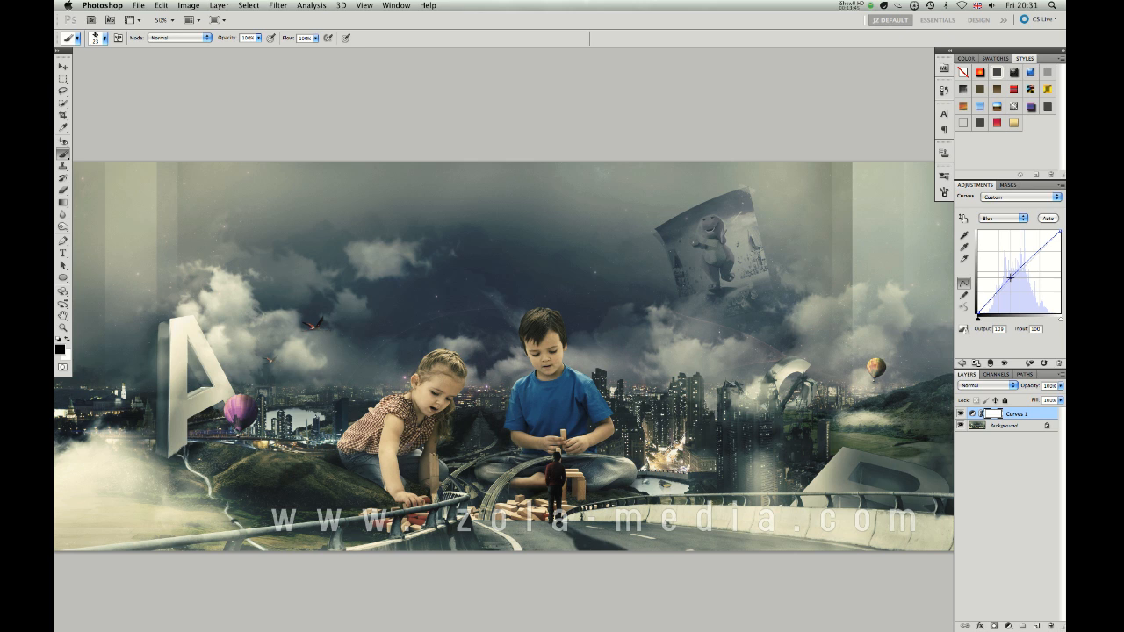
pyautogui.moveTo(559, 344); pyautogui.dragTo(650, 337)
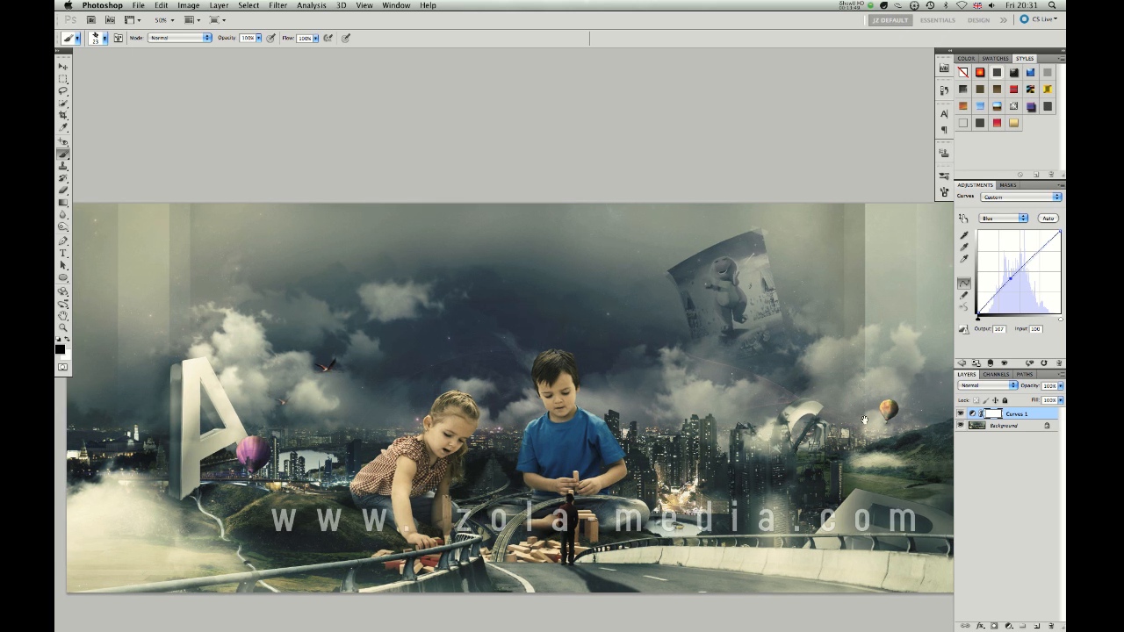
# Duplicate the Background layer and apply a High Pass filter with a 0.5 pixel radius to the copy.
pyautogui.click(1002, 426)
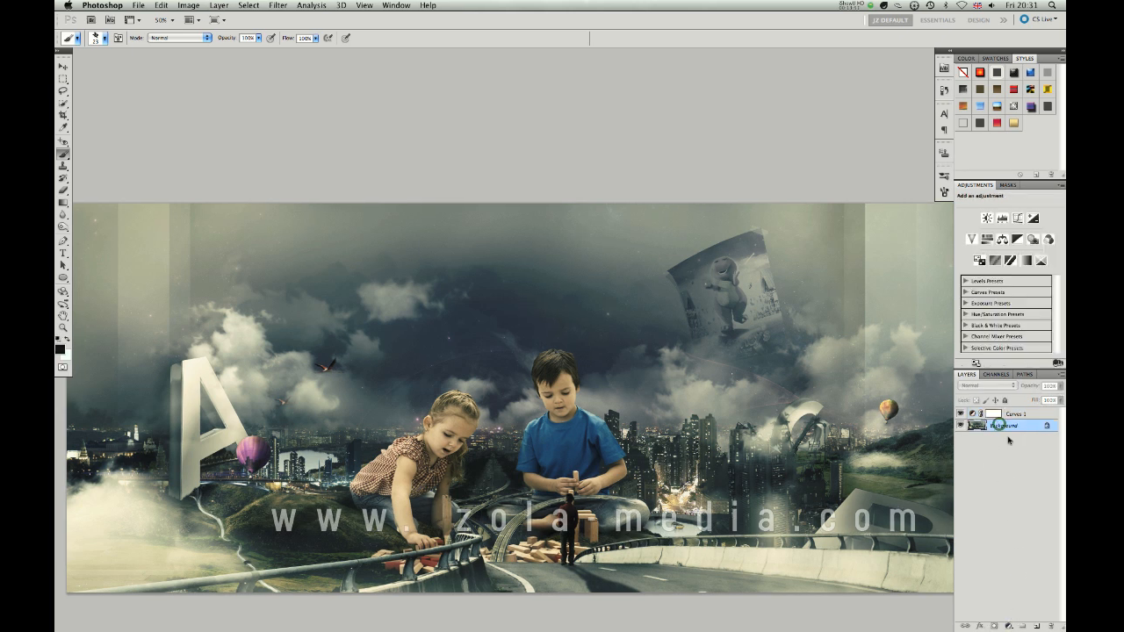
pyautogui.hotkey('ctrl', 'j')
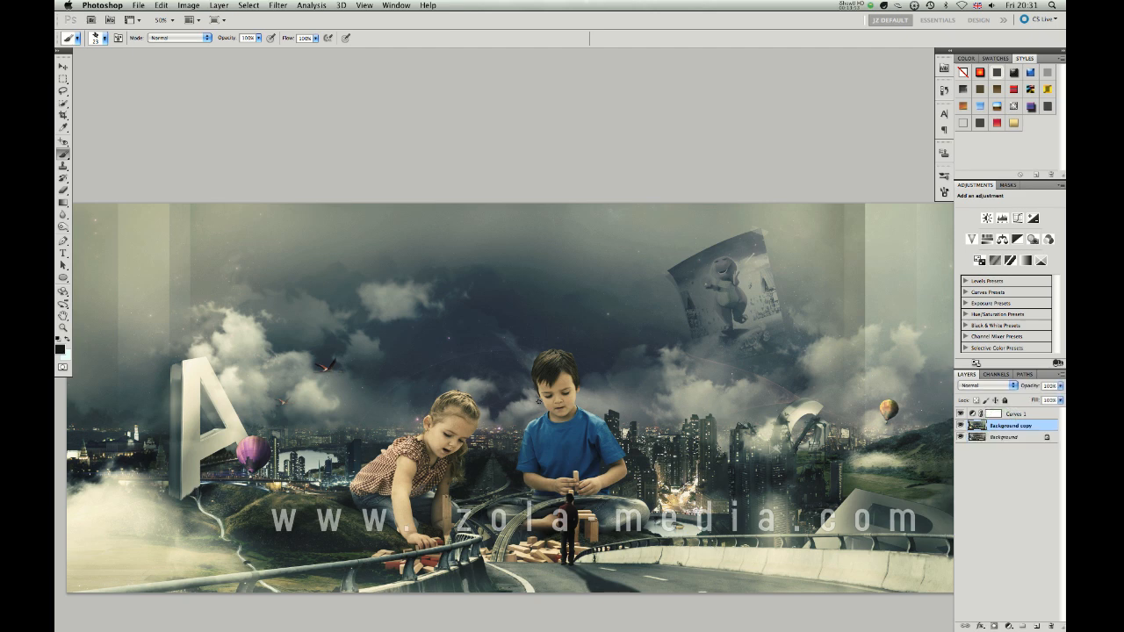
pyautogui.press('super+plus')
pyautogui.scroll(-5, 570, 400)
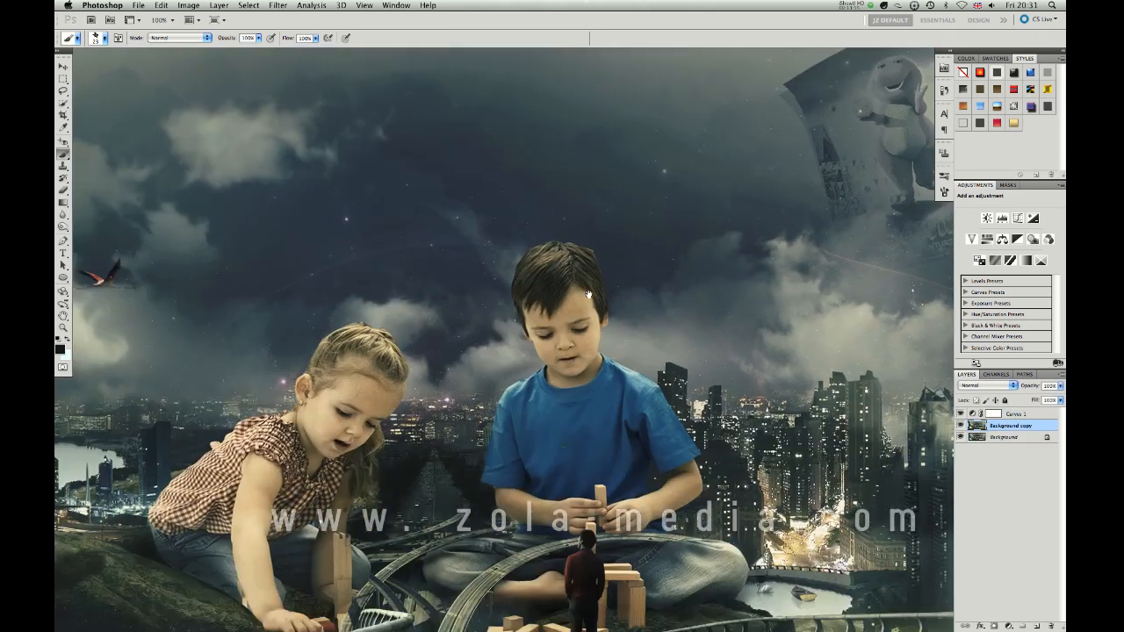
pyautogui.click(282, 5)
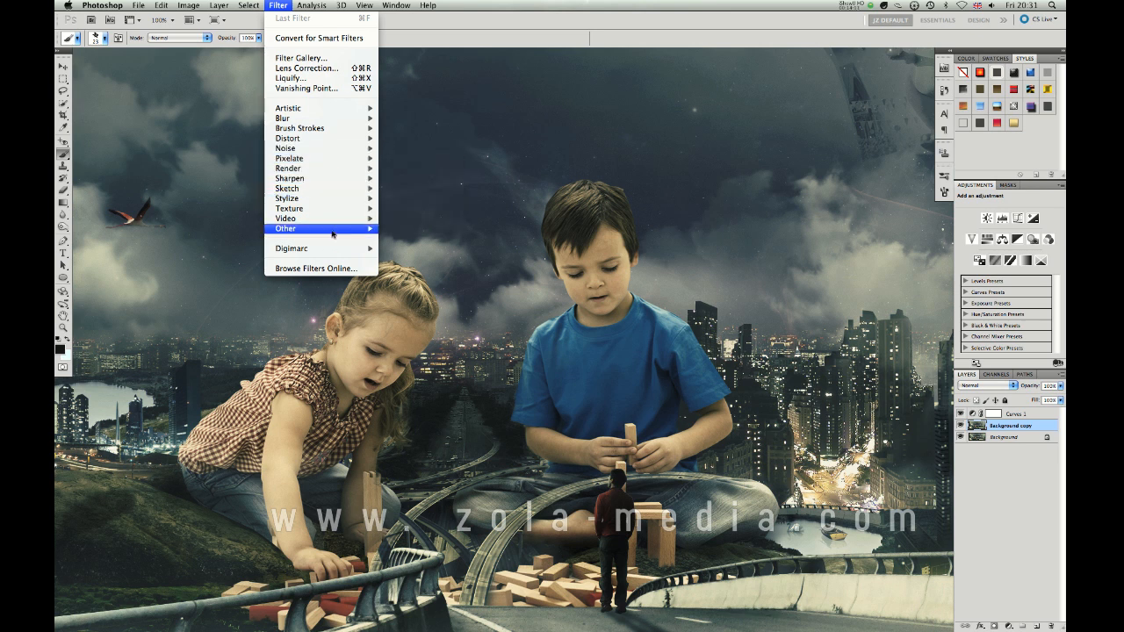
pyautogui.moveTo(332, 230)
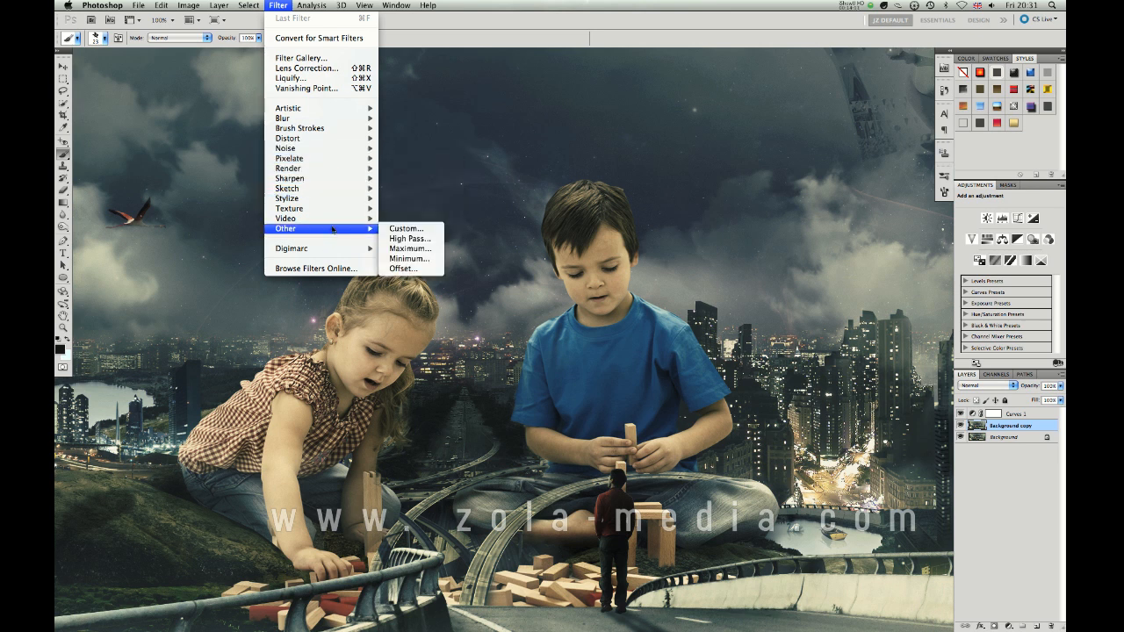
pyautogui.click(409, 238)
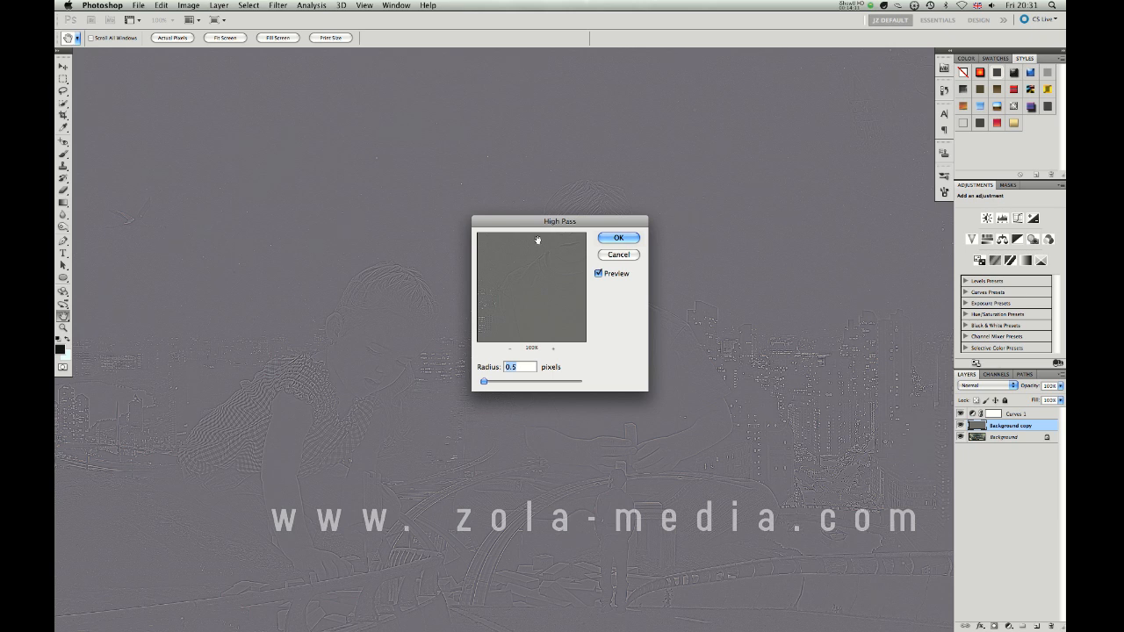
pyautogui.click(619, 238)
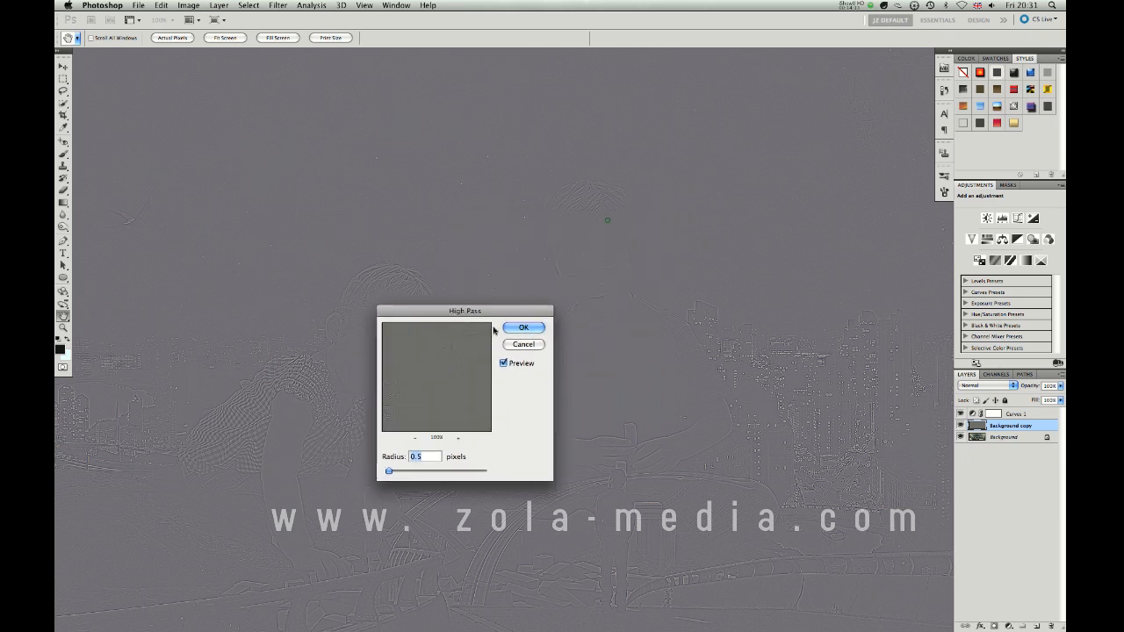
# Set the Background copy layer's blend mode to Overlay.
pyautogui.press('b')
pyautogui.click(988, 385)
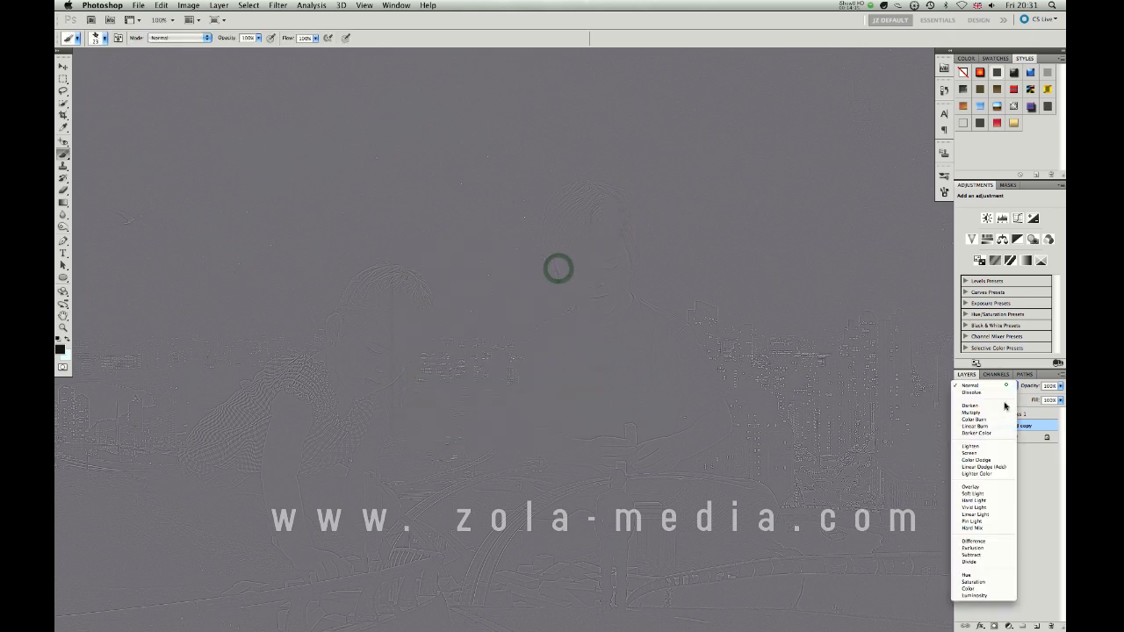
pyautogui.press('Return')
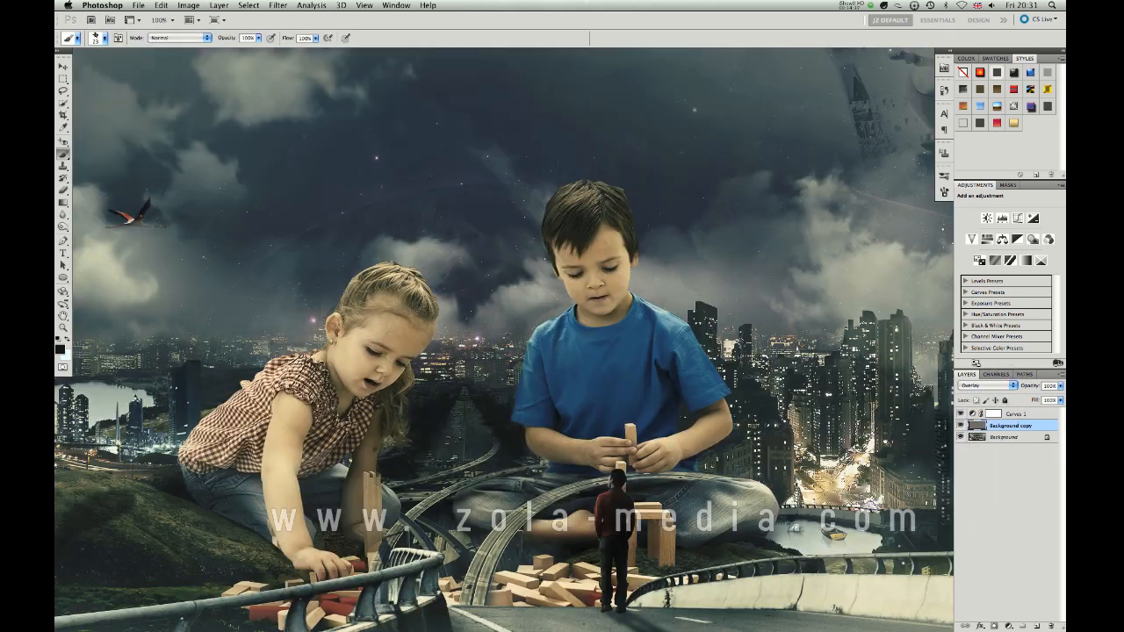
# Compare the image with and without the high-pass layer, and examine the sharpening across the children, city and sky.
pyautogui.click(961, 425)
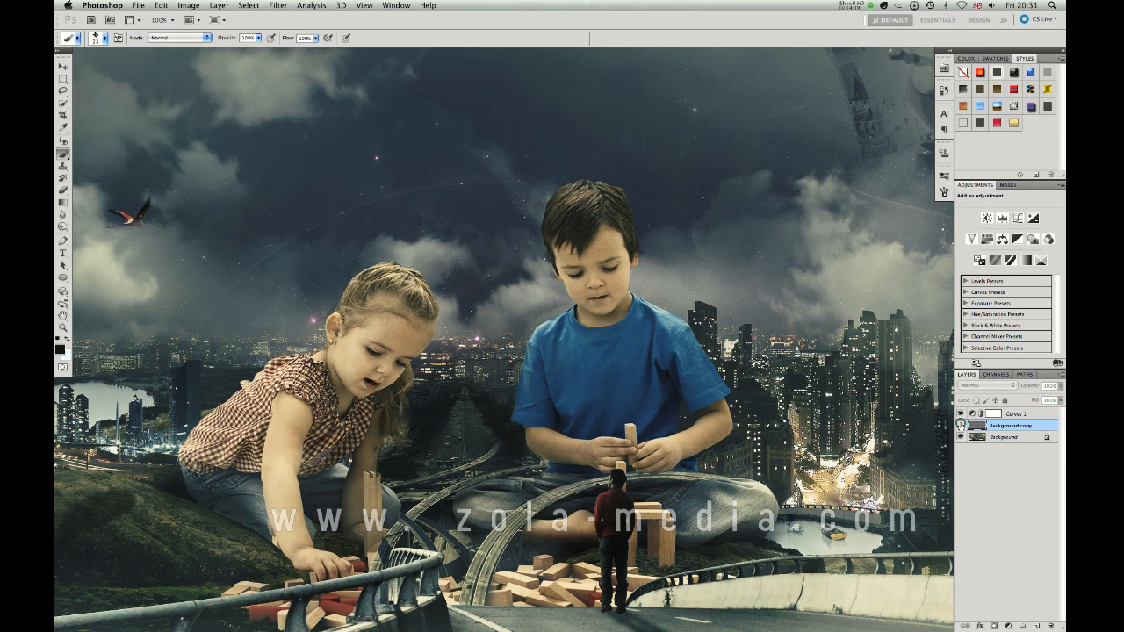
pyautogui.click(961, 425)
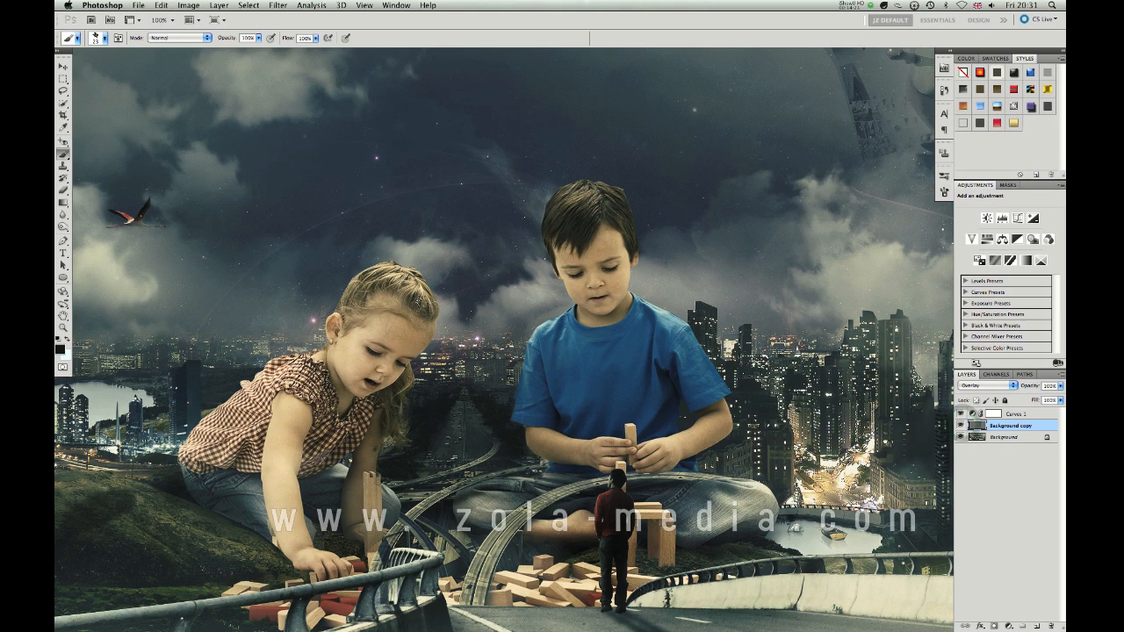
pyautogui.moveTo(454, 343)
pyautogui.mouseDown()
pyautogui.moveTo(677, 431)
pyautogui.moveTo(729, 299)
pyautogui.moveTo(766, 304)
pyautogui.moveTo(732, 291)
pyautogui.mouseUp()
pyautogui.hscroll(15, 775, 368)
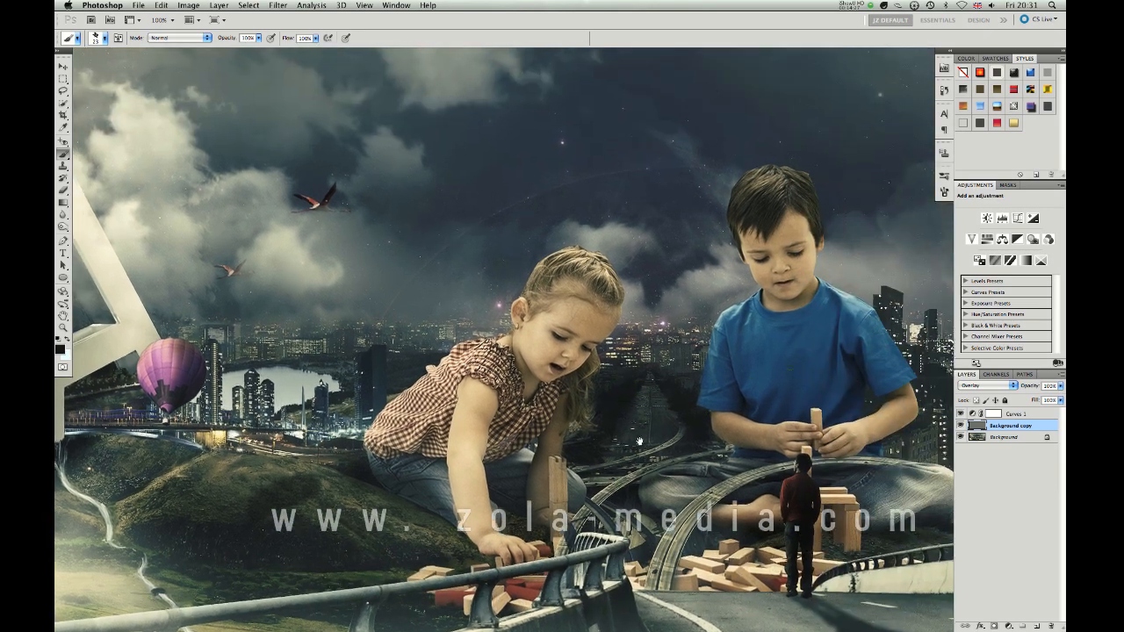
pyautogui.scroll(5, 551, 325)
pyautogui.hscroll(-3, 551, 325)
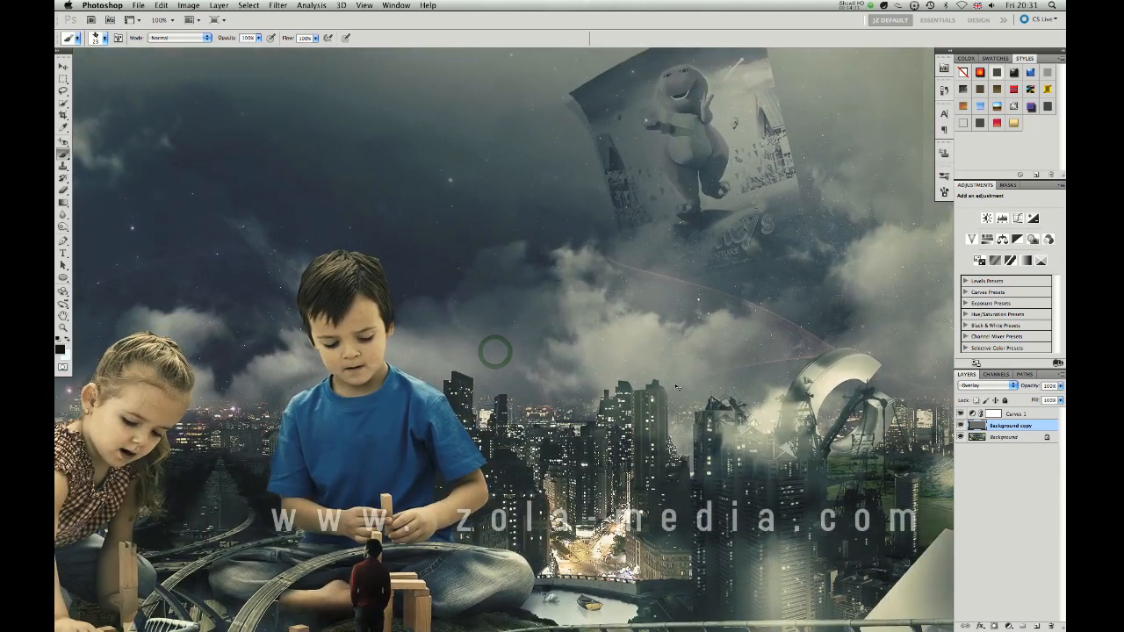
pyautogui.press('super+minus')
pyautogui.hscroll(-5, 674, 371)
pyautogui.hscroll(-3, 461, 323)
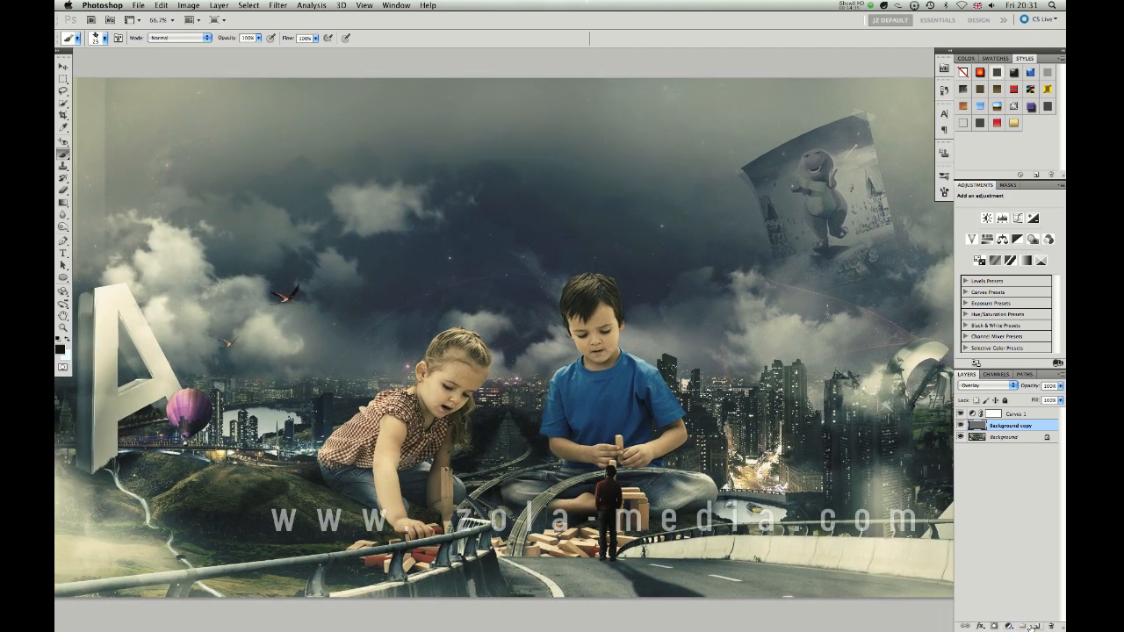
# Add a new layer above Background copy, fill it with 50% Gray and set its blend mode to Overlay.
pyautogui.click(1035, 626)
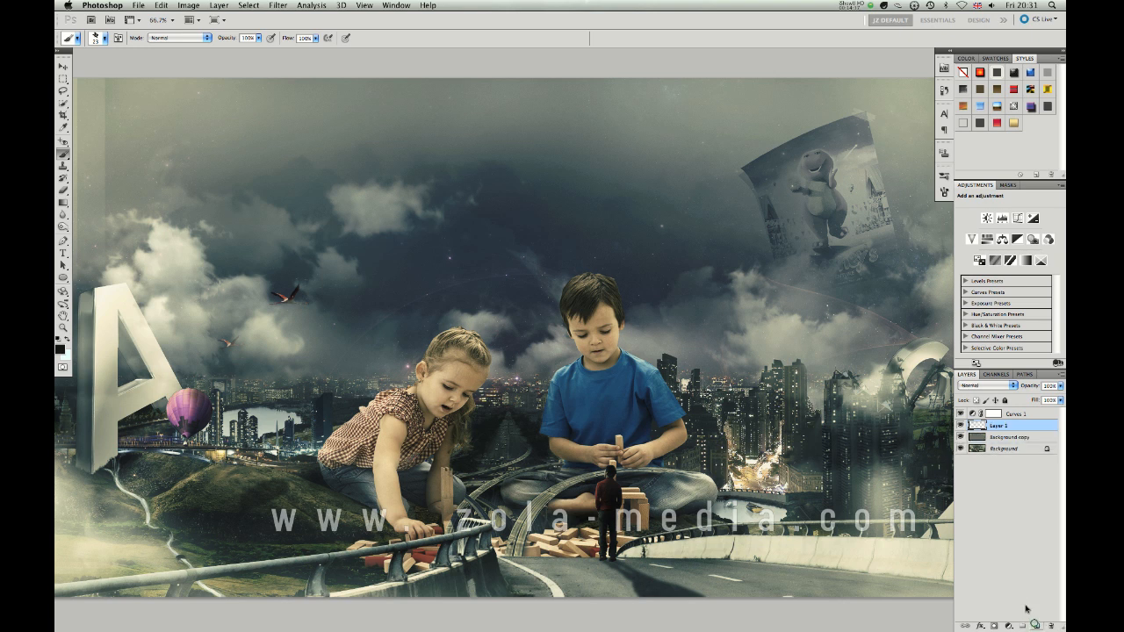
pyautogui.hotkey('shift', 'F5')
pyautogui.click(548, 272)
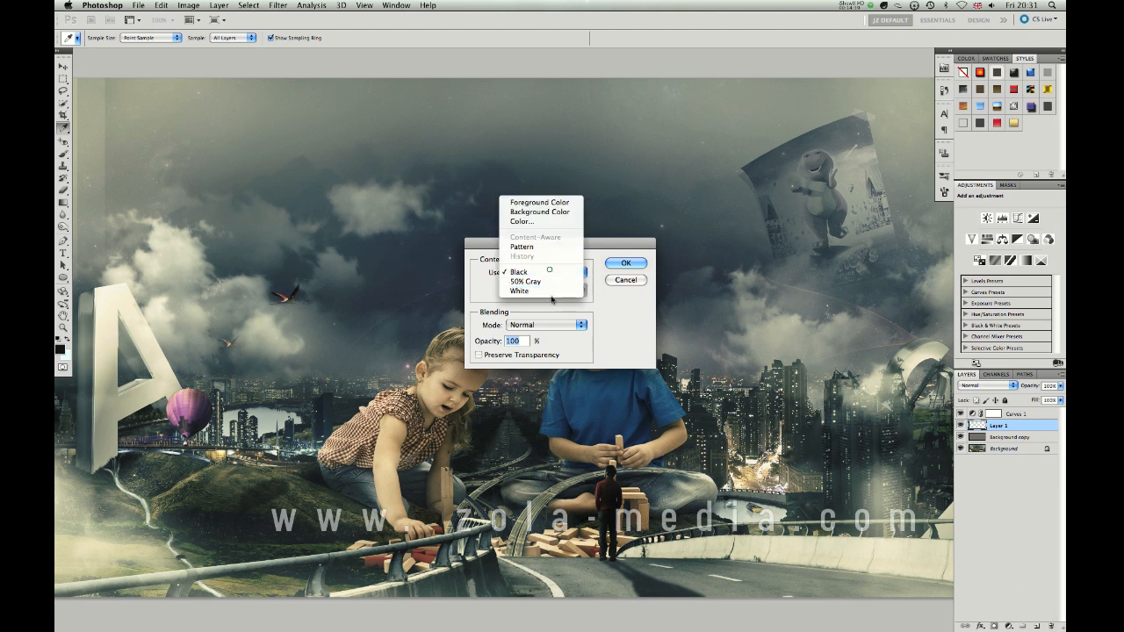
pyautogui.click(550, 281)
pyautogui.press('Return')
pyautogui.press('b')
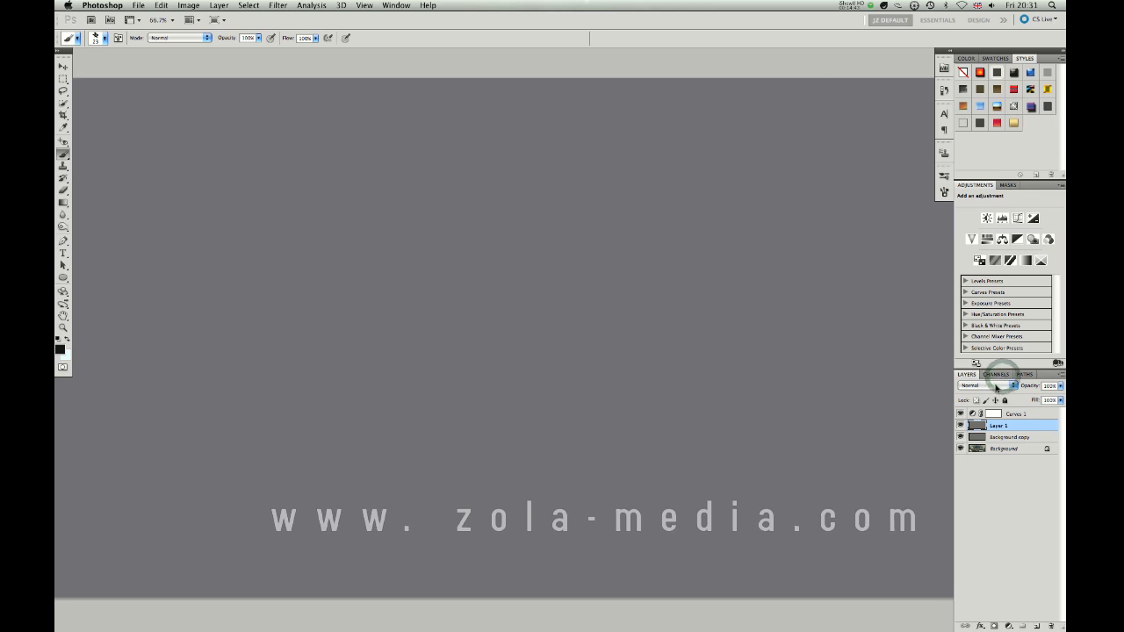
pyautogui.click(995, 386)
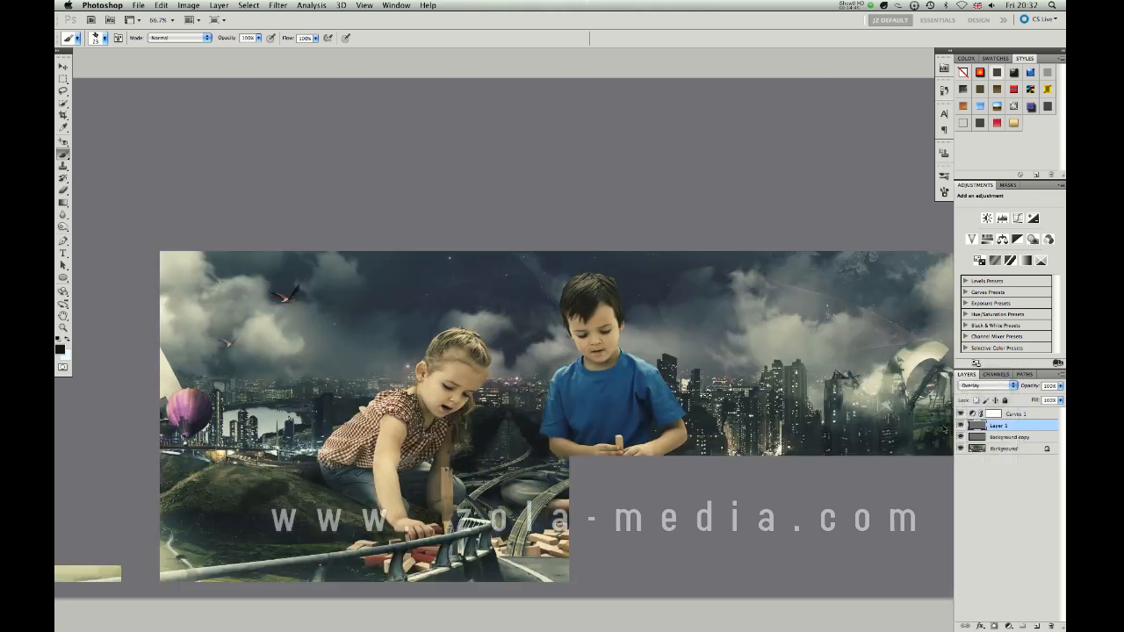
pyautogui.click(972, 486)
# Brighten the top of the giant letter A on the gray layer with the Dodge tool, using the Highlights range.
pyautogui.click(64, 226)
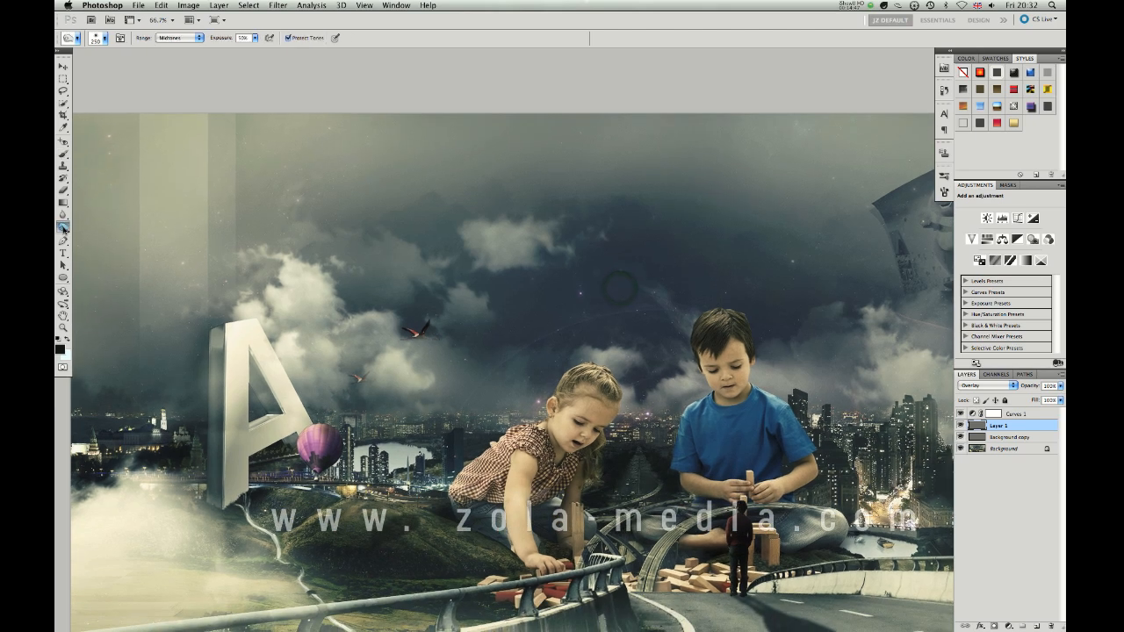
pyautogui.click(92, 226)
pyautogui.press(']')
pyautogui.scroll(-5, 459, 303)
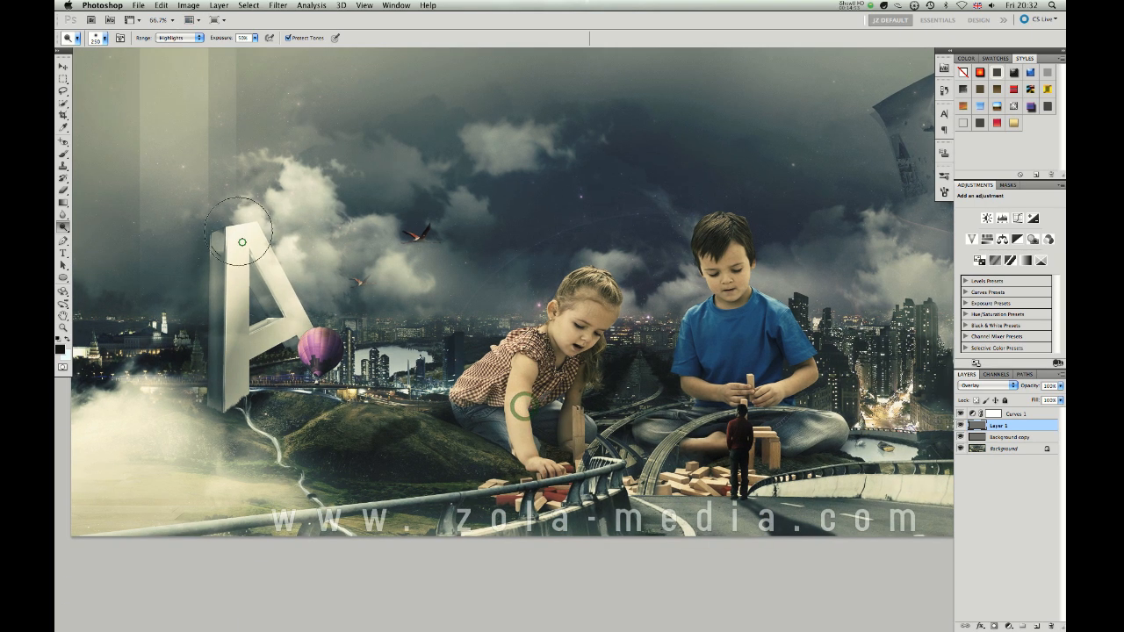
pyautogui.moveTo(242, 243)
pyautogui.mouseDown()
pyautogui.moveTo(267, 329)
pyautogui.moveTo(252, 255)
pyautogui.moveTo(225, 235)
pyautogui.moveTo(260, 346)
pyautogui.moveTo(290, 285)
pyautogui.moveTo(246, 221)
pyautogui.mouseUp()
pyautogui.scroll(-1, 238, 281)
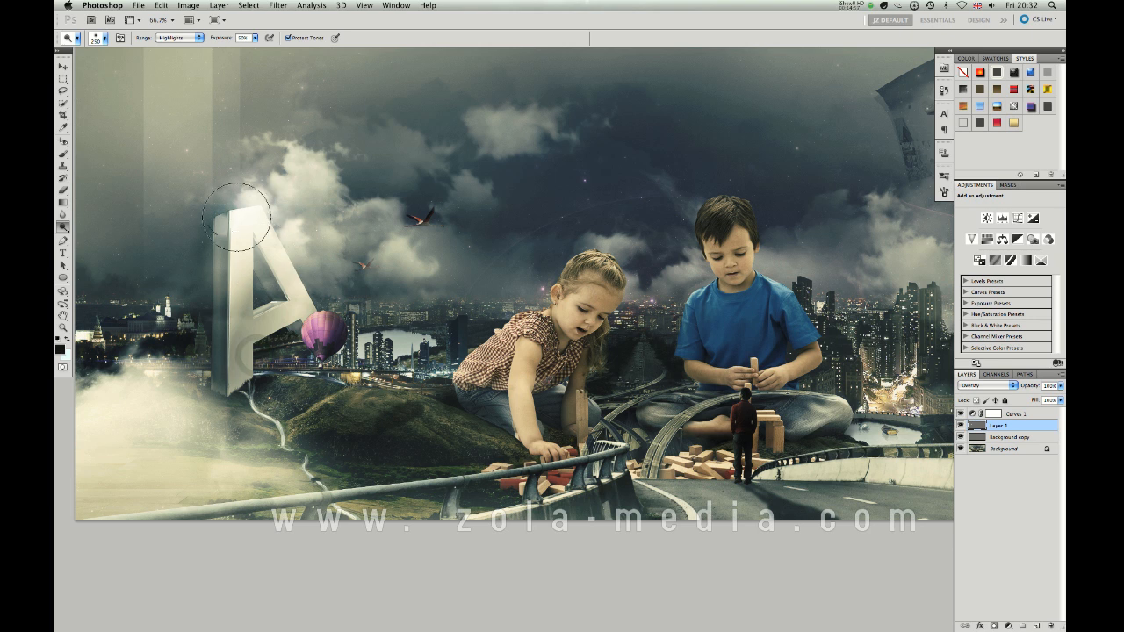
pyautogui.scroll(-4, 326, 293)
pyautogui.scroll(1, 324, 294)
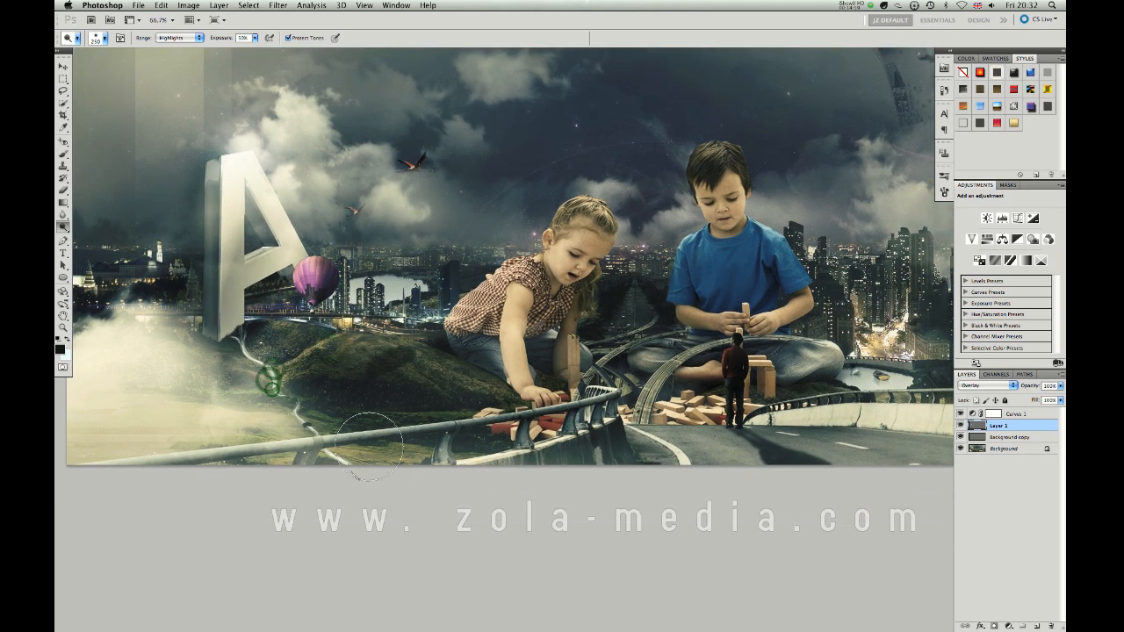
# Try dodging highlights on the boy with a resized brush, and undo the last stroke.
pyautogui.press('[')
pyautogui.press('[')
pyautogui.press('[')
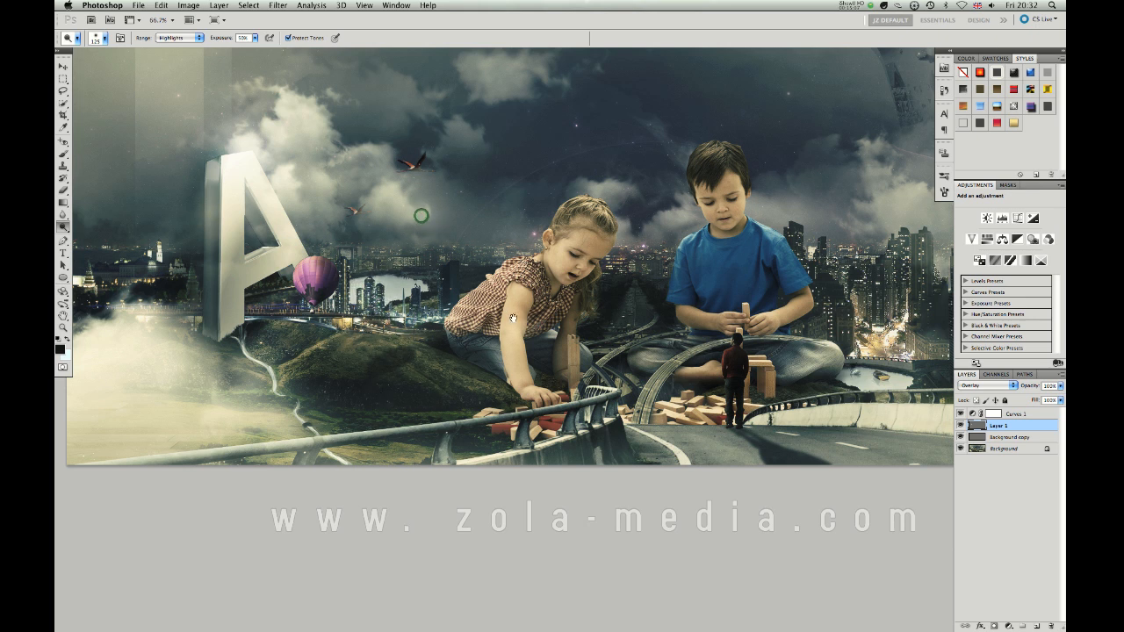
pyautogui.hscroll(5, 421, 216)
pyautogui.scroll(-2, 422, 216)
pyautogui.click(622, 181)
pyautogui.press(']')
pyautogui.press(']')
pyautogui.press(']')
pyautogui.press('super+z')
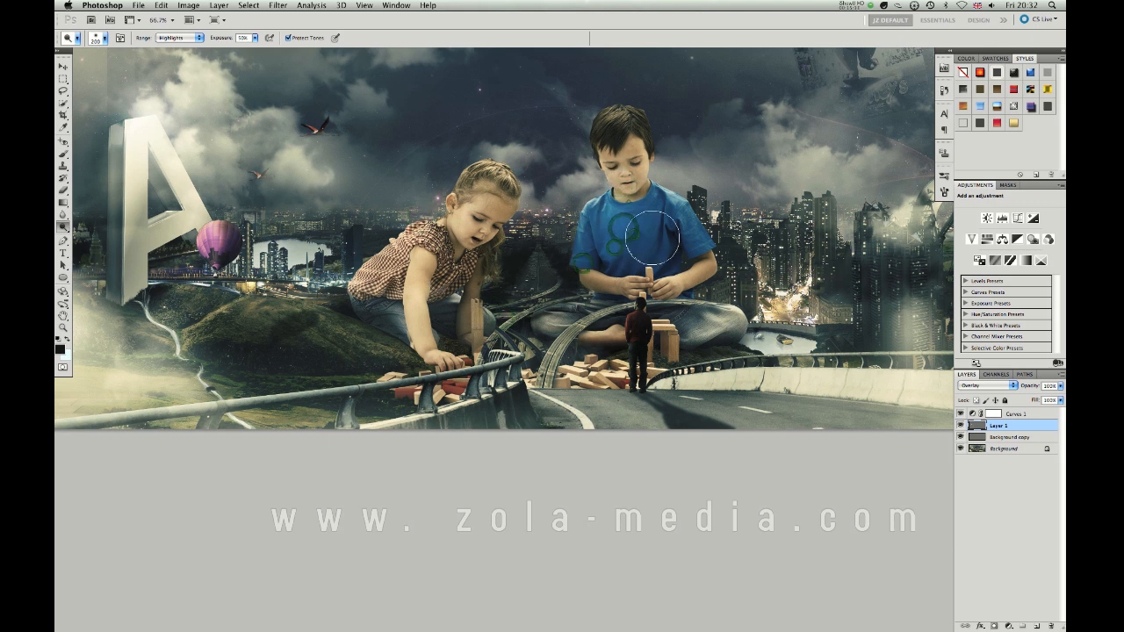
# Dodge highlights on the girl's face and arm on the gray Overlay layer.
pyautogui.click(480, 297)
pyautogui.click(428, 300)
pyautogui.click(506, 211)
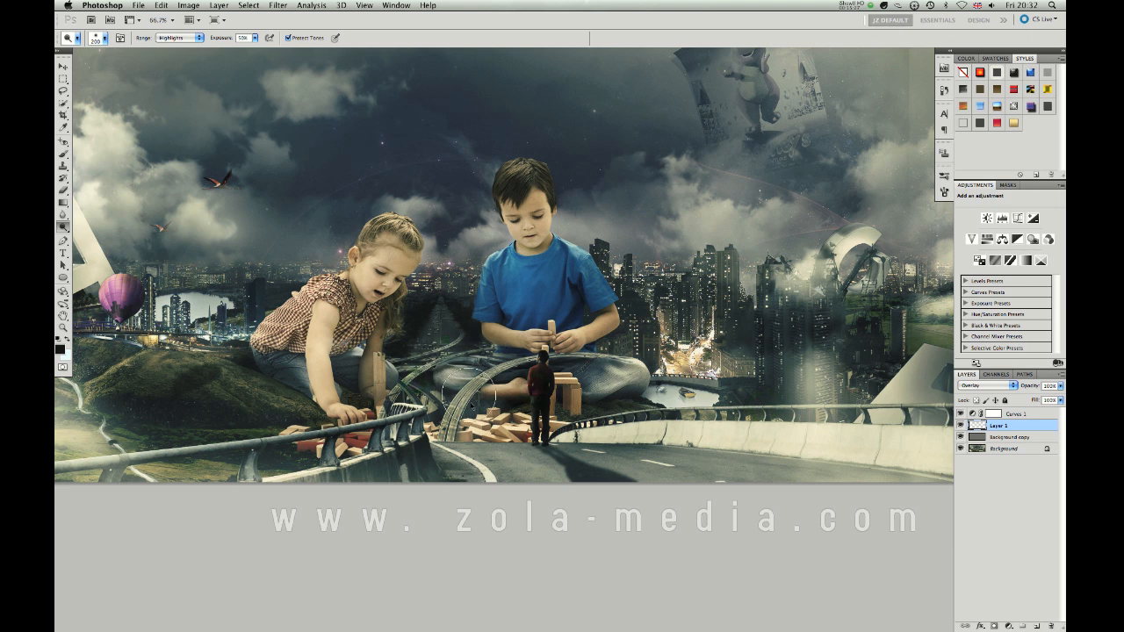
pyautogui.scroll(-3, 474, 389)
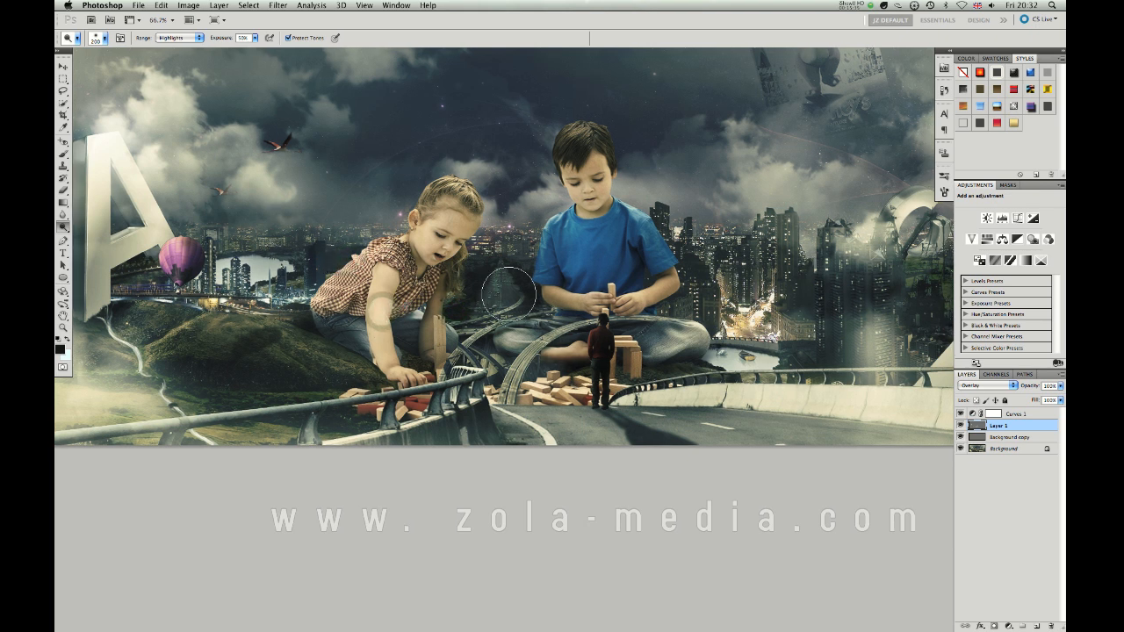
# Dodge highlights on the city buildings, the fallen giant letter and the concrete road barrier.
pyautogui.press('super+plus')
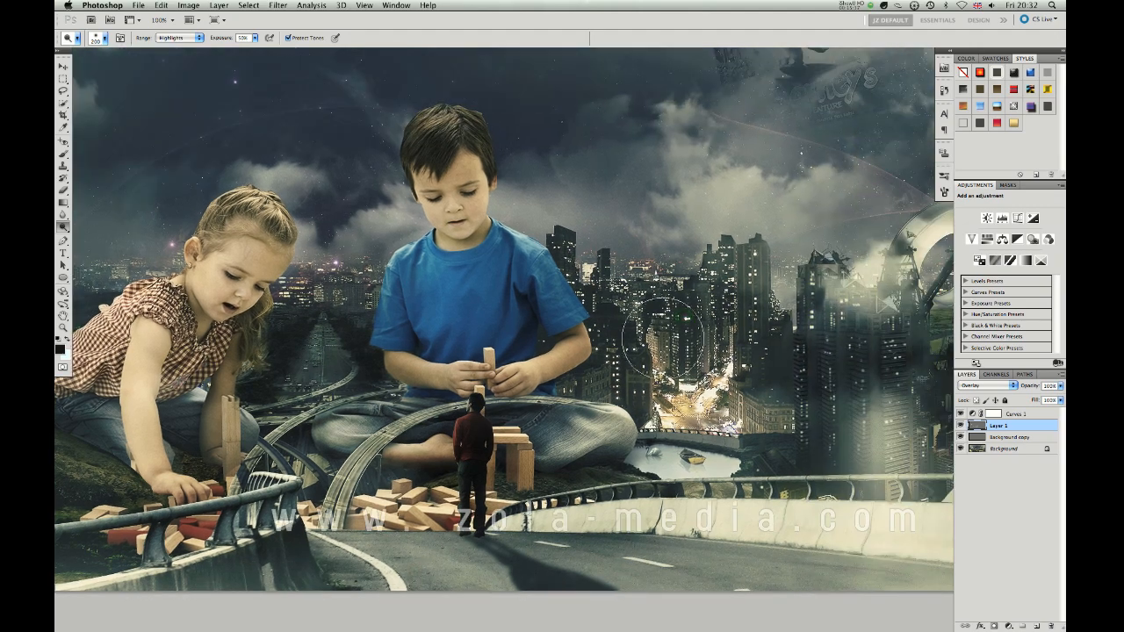
pyautogui.scroll(2, 615, 347)
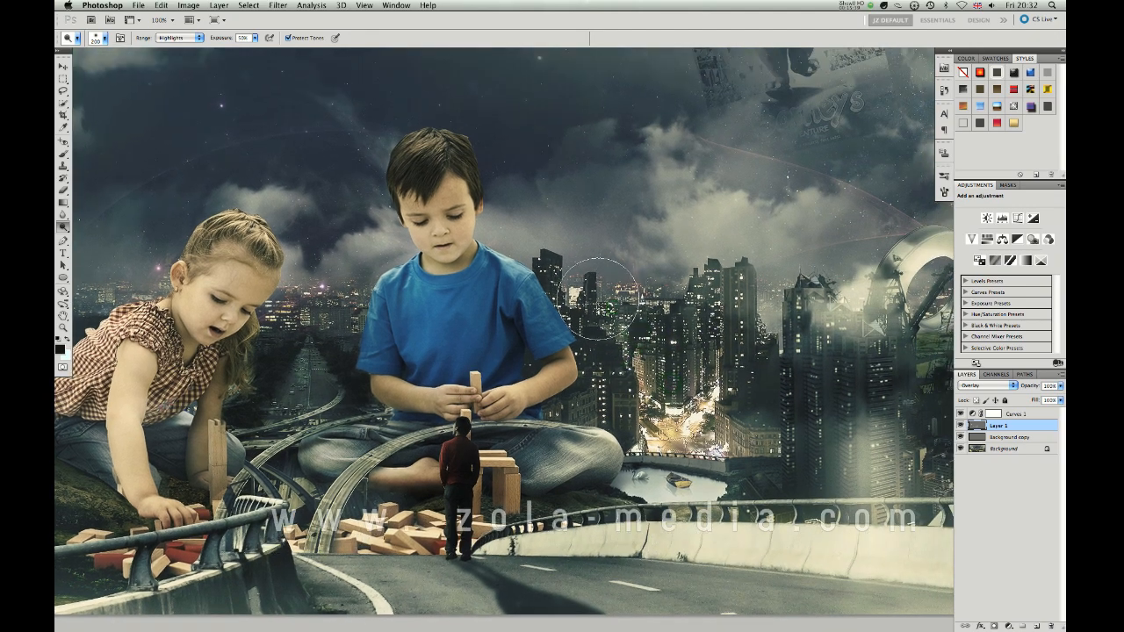
pyautogui.scroll(-2, 600, 324)
pyautogui.hscroll(2, 600, 323)
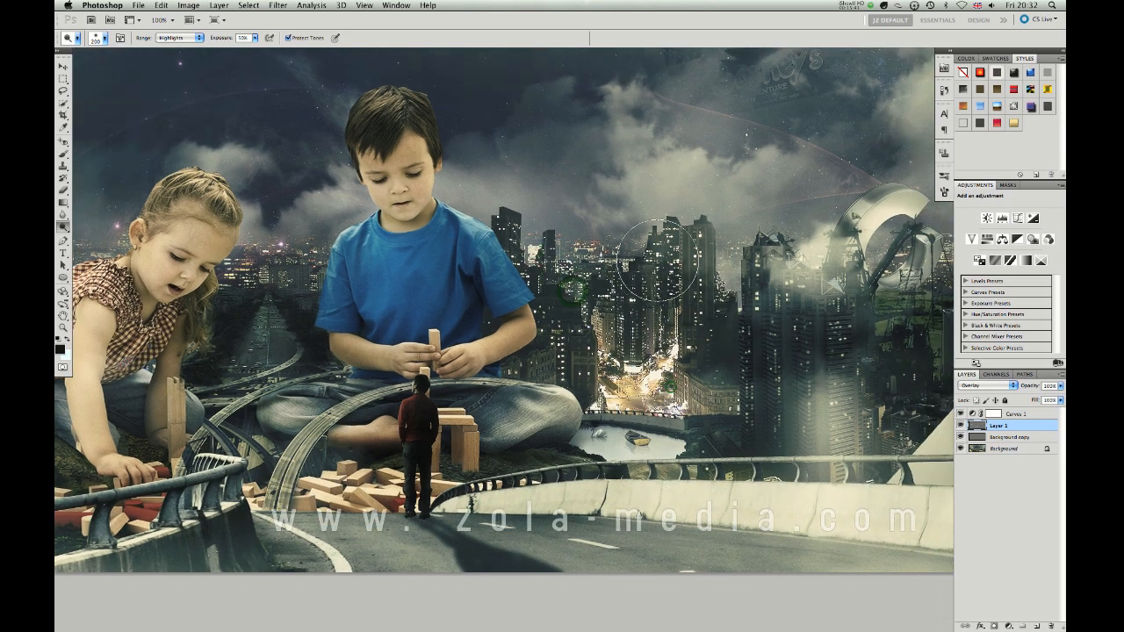
pyautogui.scroll(-3, 654, 261)
pyautogui.hscroll(2, 654, 262)
pyautogui.scroll(1, 685, 290)
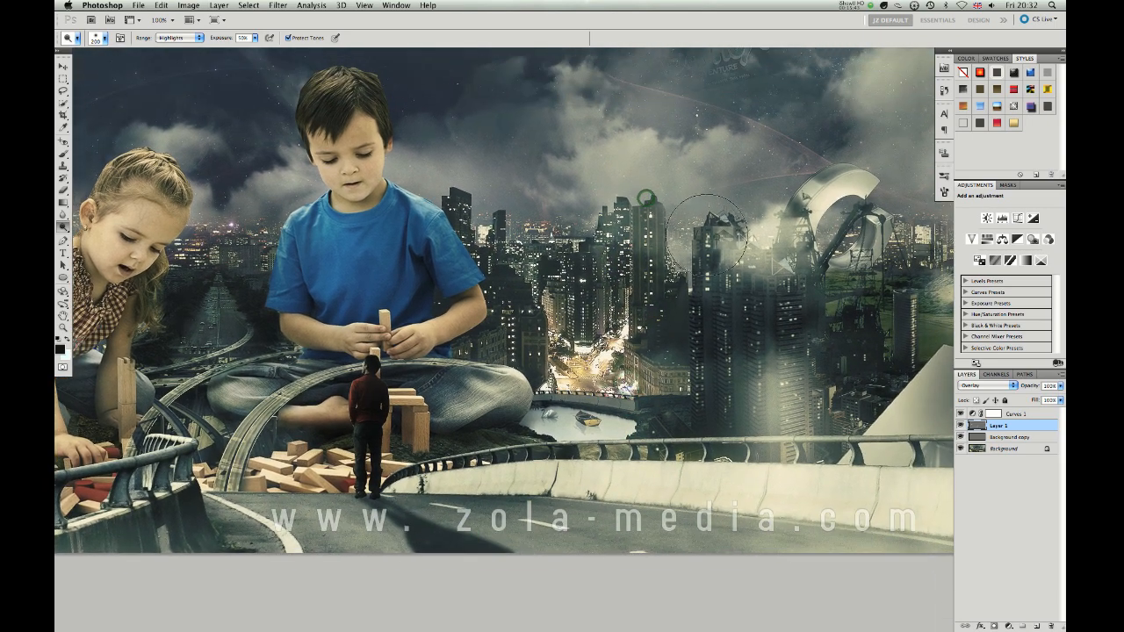
pyautogui.scroll(1, 709, 319)
pyautogui.hscroll(1, 710, 319)
pyautogui.hscroll(2, 729, 360)
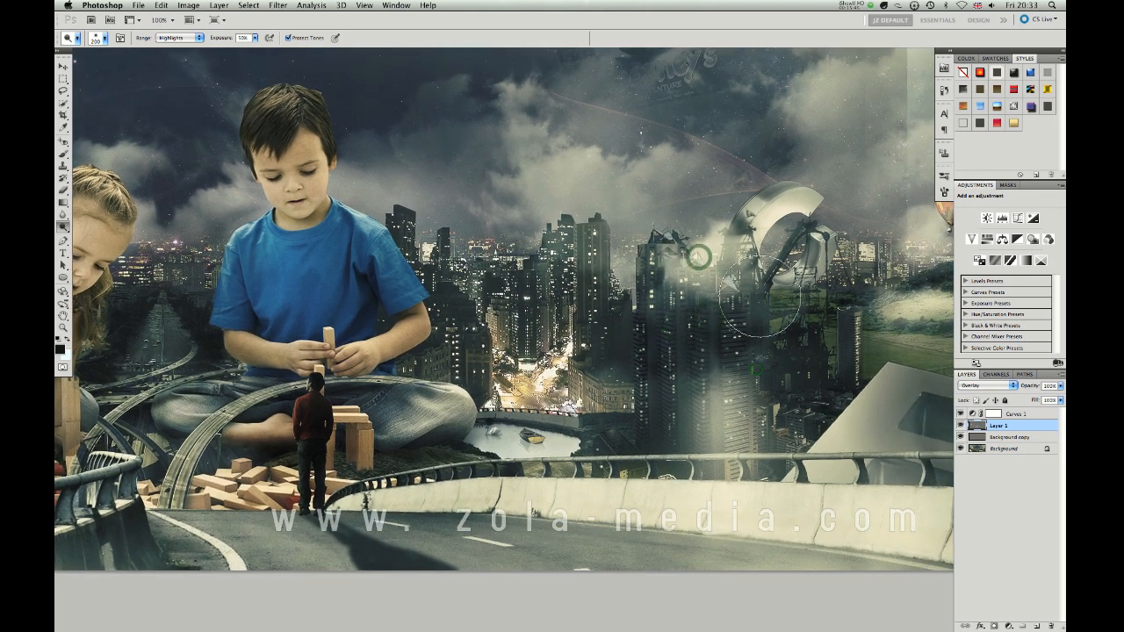
pyautogui.scroll(-4, 753, 411)
pyautogui.hscroll(4, 753, 411)
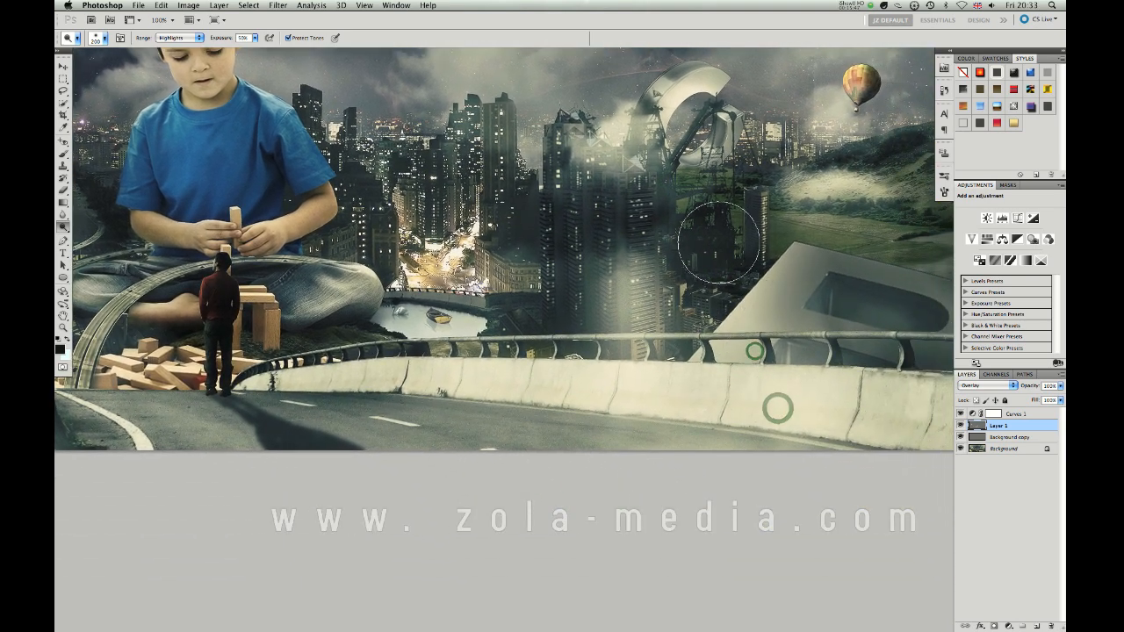
pyautogui.hscroll(-3, 715, 247)
pyautogui.scroll(1, 716, 248)
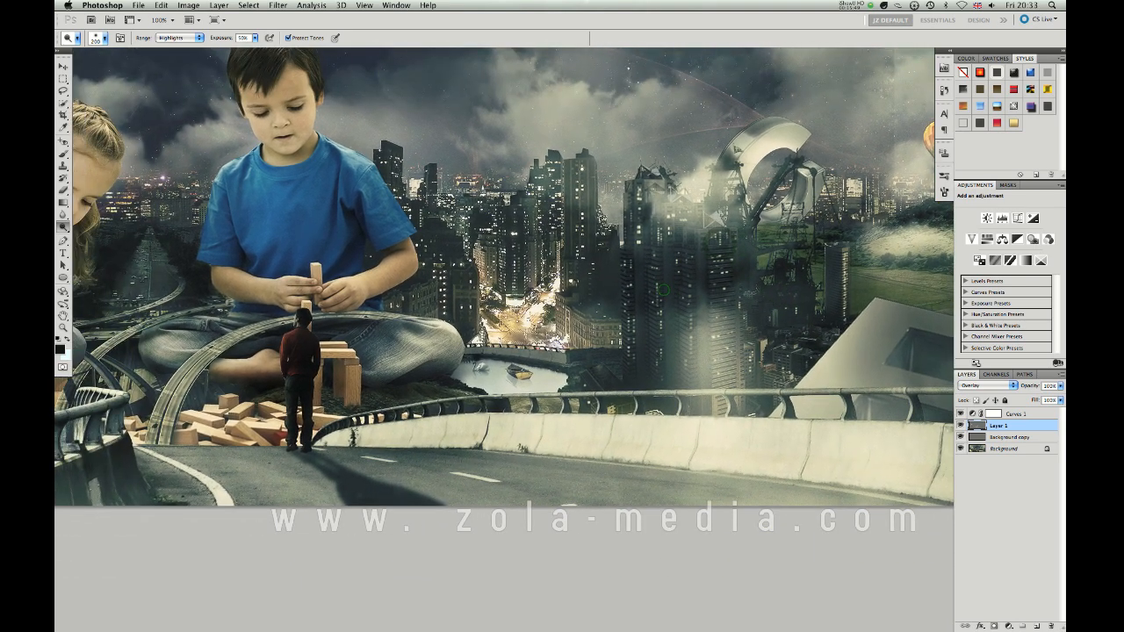
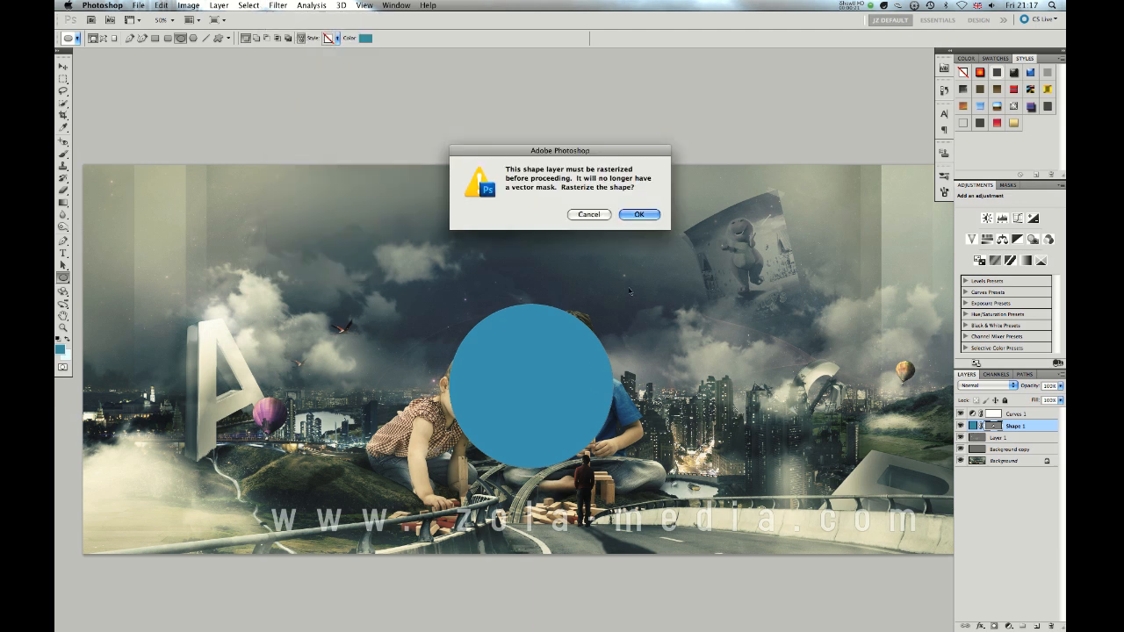
# Rasterize the blue circle shape layer and apply a Box Blur with a radius of 554 pixels.
pyautogui.click(639, 214)
pyautogui.moveTo(485, 381); pyautogui.dragTo(558, 387)
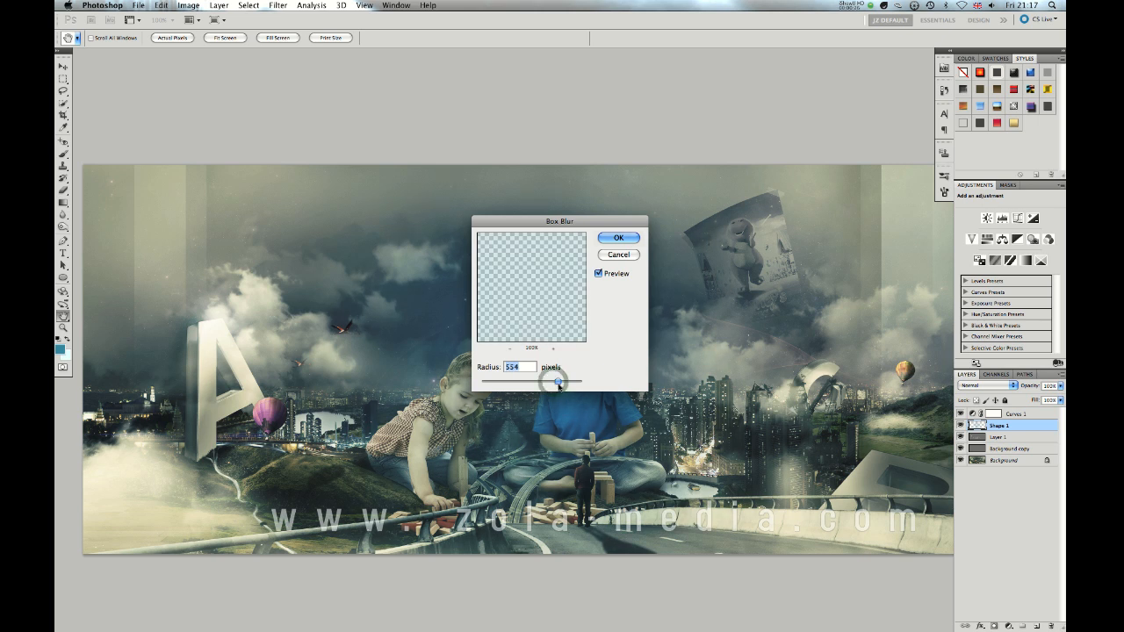
pyautogui.click(615, 238)
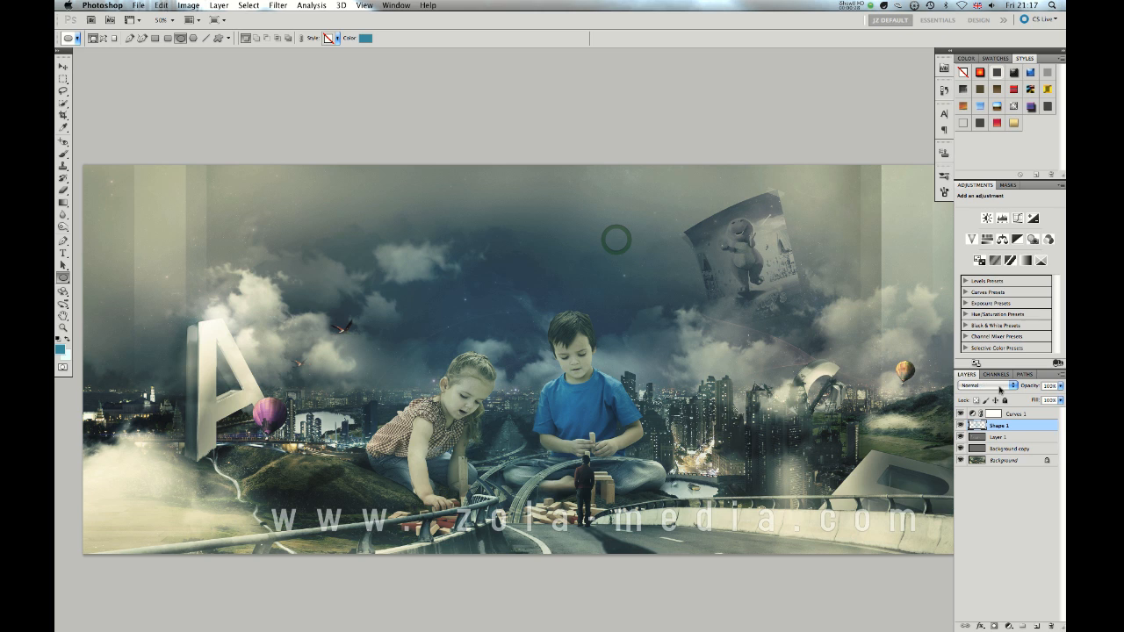
# Try the Overlay blend mode on the blurred Shape 1 layer and compare the image with and without it.
pyautogui.click(1000, 389)
pyautogui.click(977, 495)
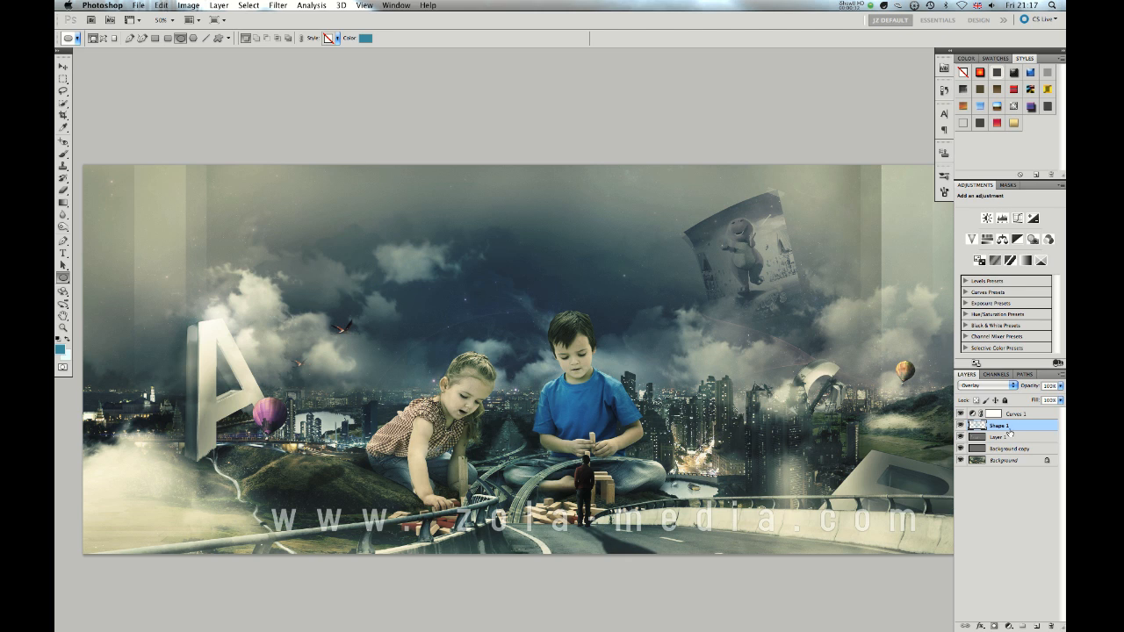
pyautogui.click(960, 425)
pyautogui.click(960, 425)
pyautogui.click(960, 425)
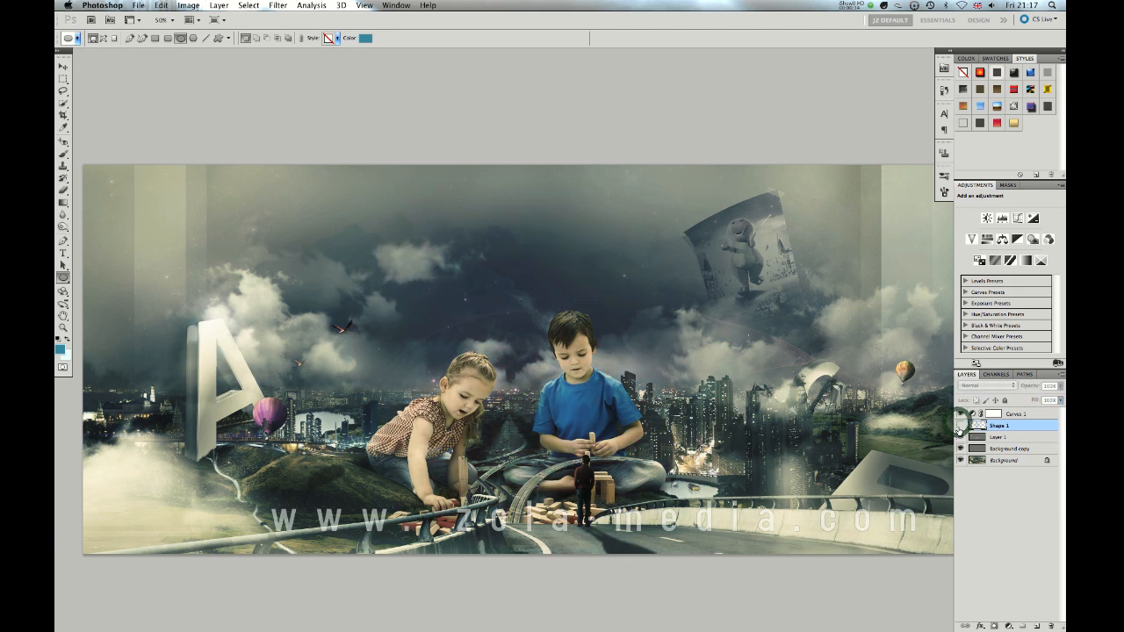
pyautogui.click(960, 425)
# Try the Linear Dodge (Add) blend mode on the Shape 1 layer and undo it.
pyautogui.click(990, 385)
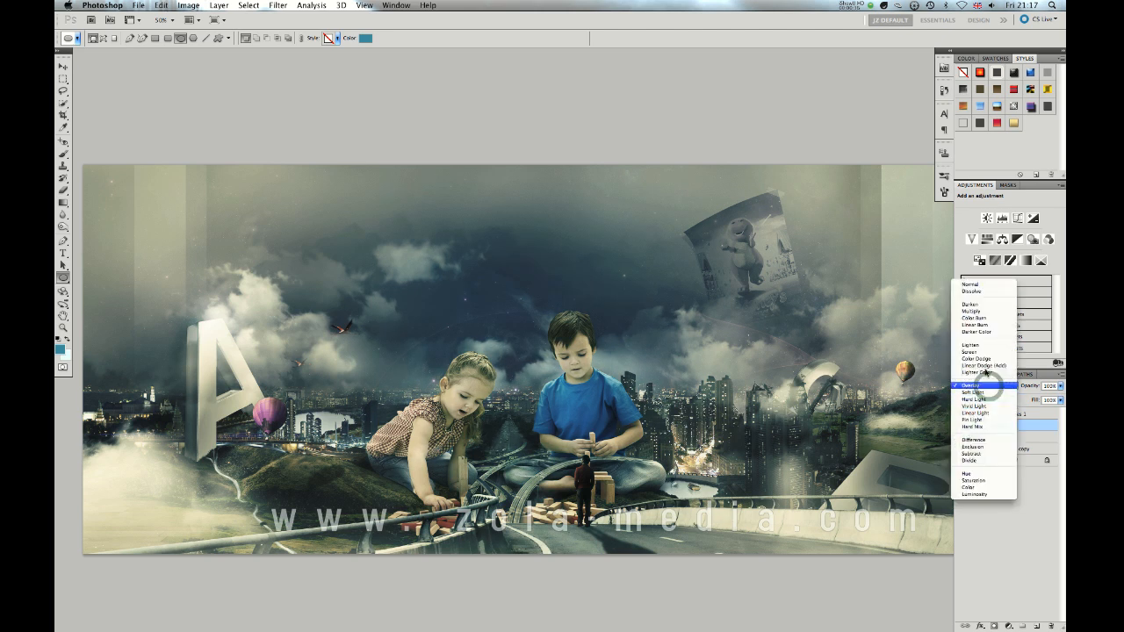
pyautogui.click(990, 361)
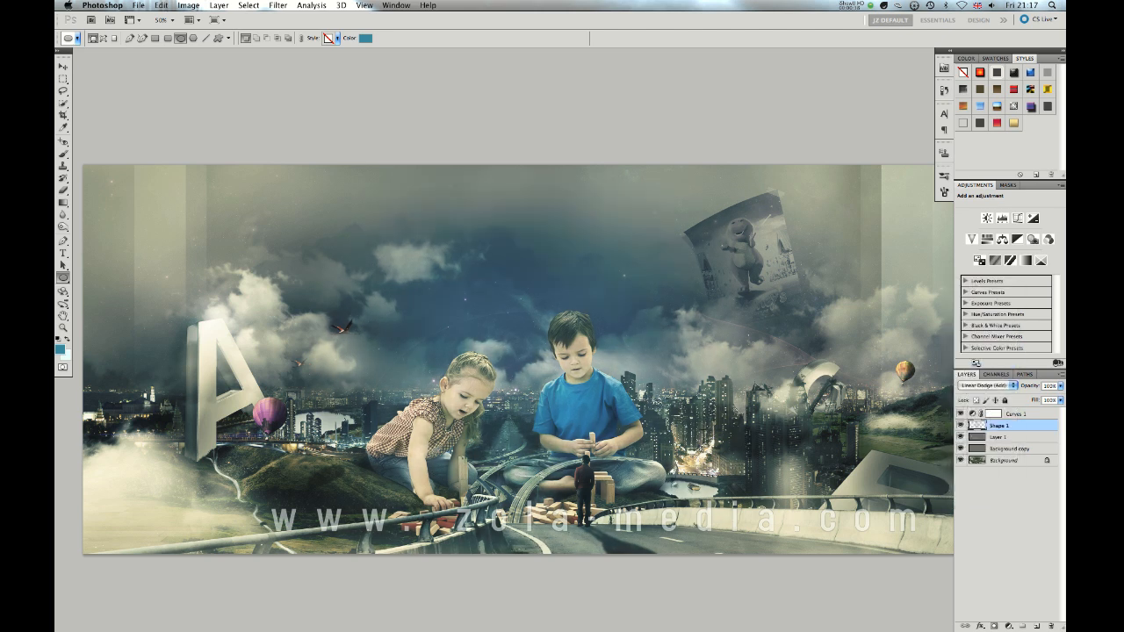
pyautogui.press('super+z')
# Set Shape 1 to the Lighten blend mode, lower its opacity, and compare the image with and without the layer.
pyautogui.click(988, 385)
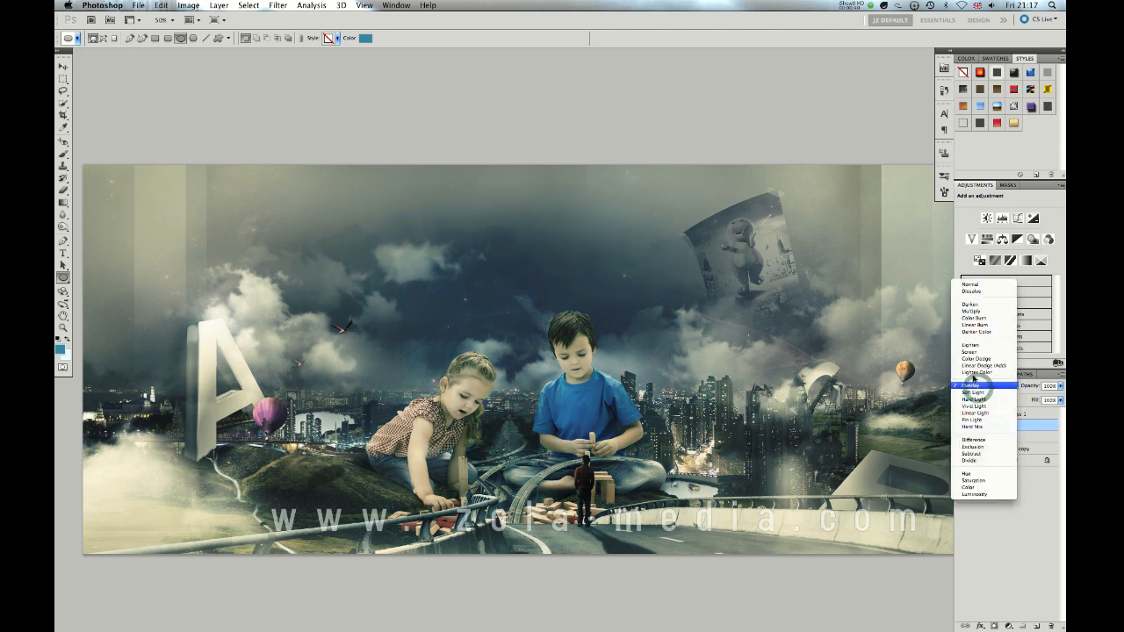
pyautogui.click(988, 348)
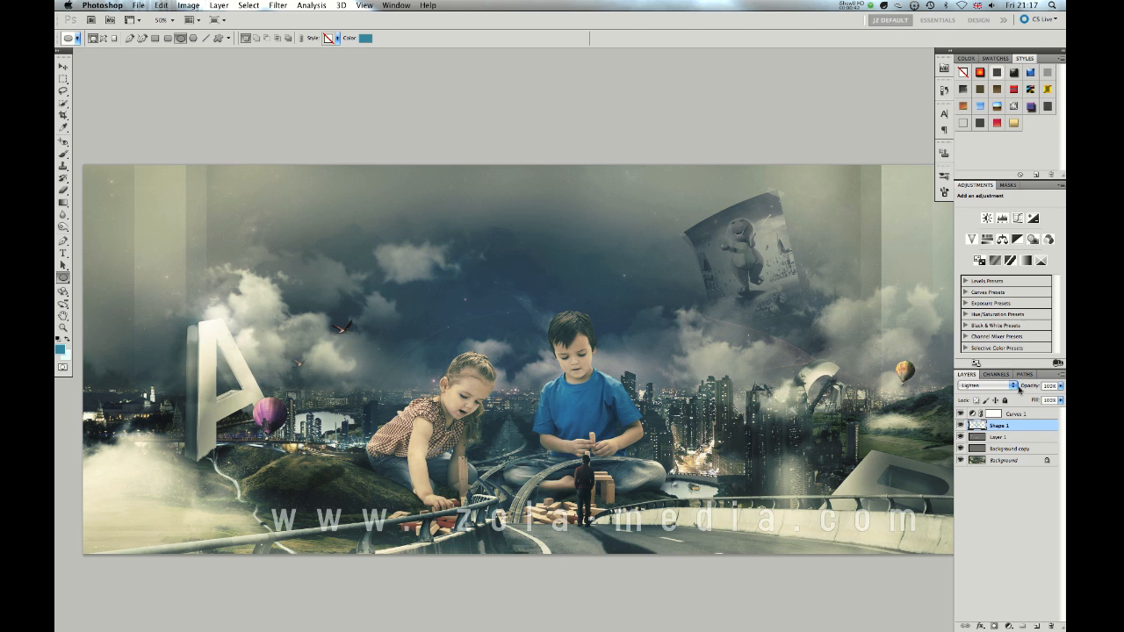
pyautogui.click(1060, 387)
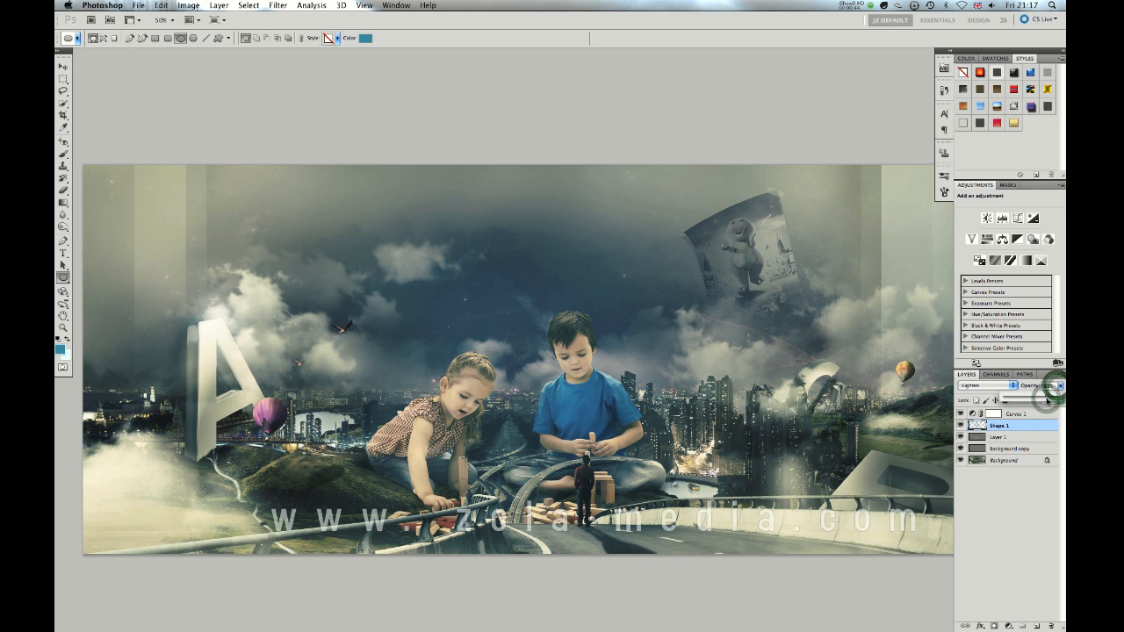
pyautogui.moveTo(1038, 402); pyautogui.dragTo(1036, 403)
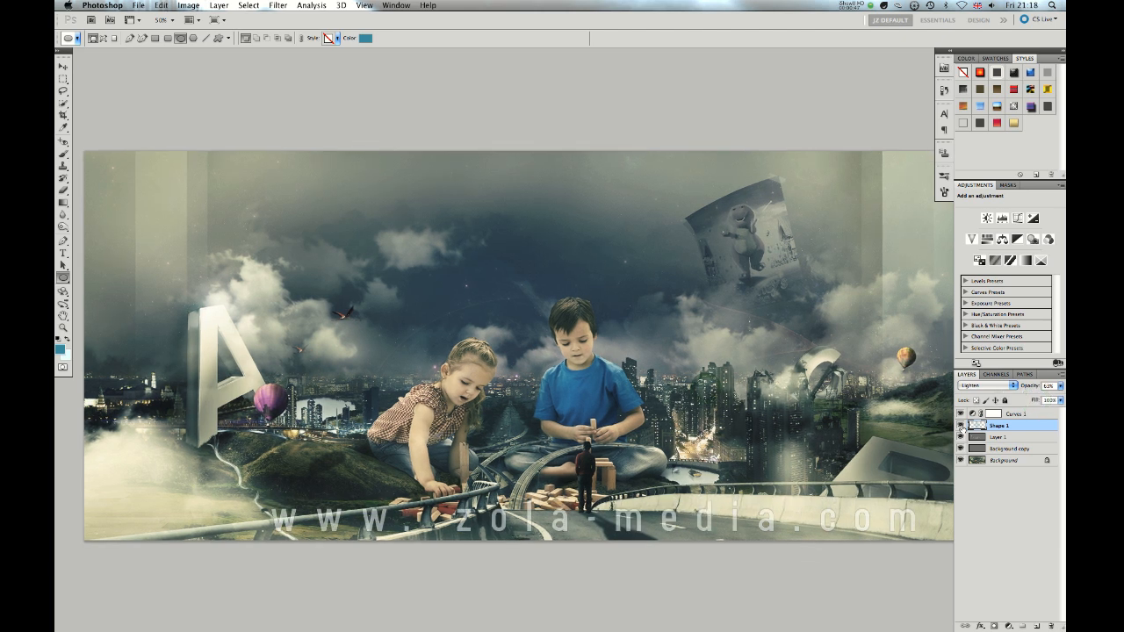
pyautogui.click(960, 425)
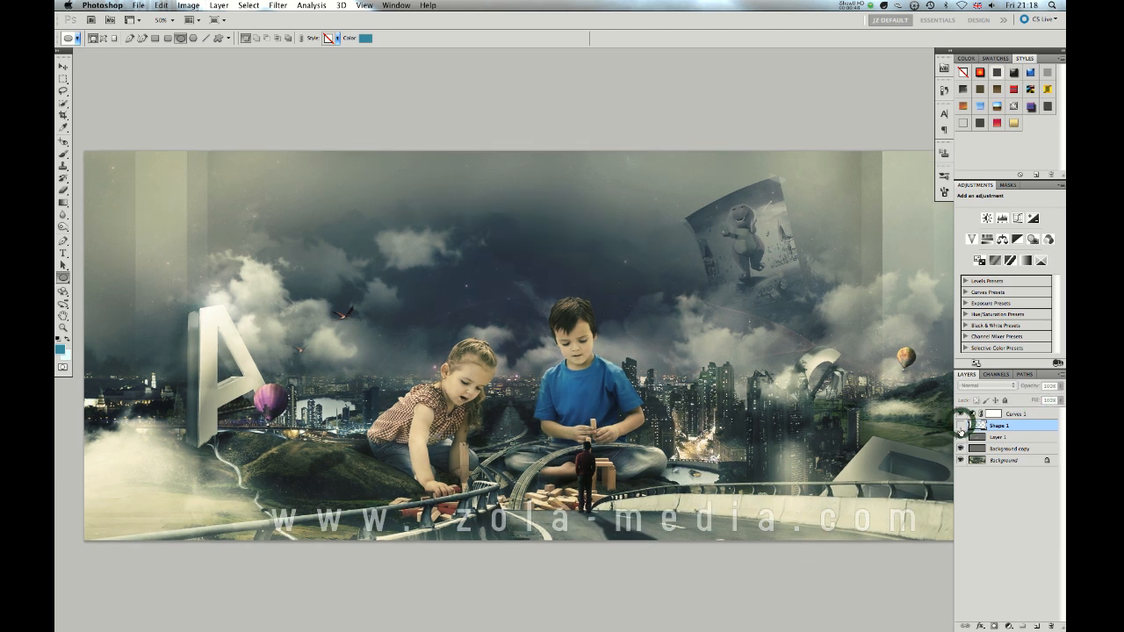
pyautogui.click(961, 425)
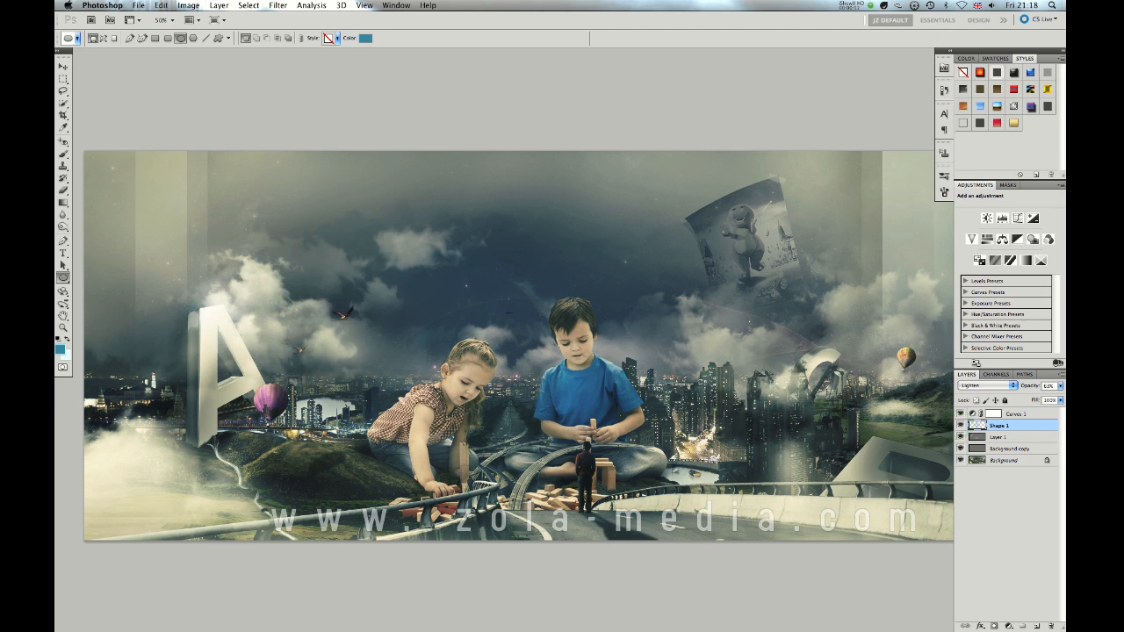
# Add a Color Balance adjustment layer above Shape 1 and tune the midtones' Cyan/Red and Magenta/Green balance.
pyautogui.click(1009, 627)
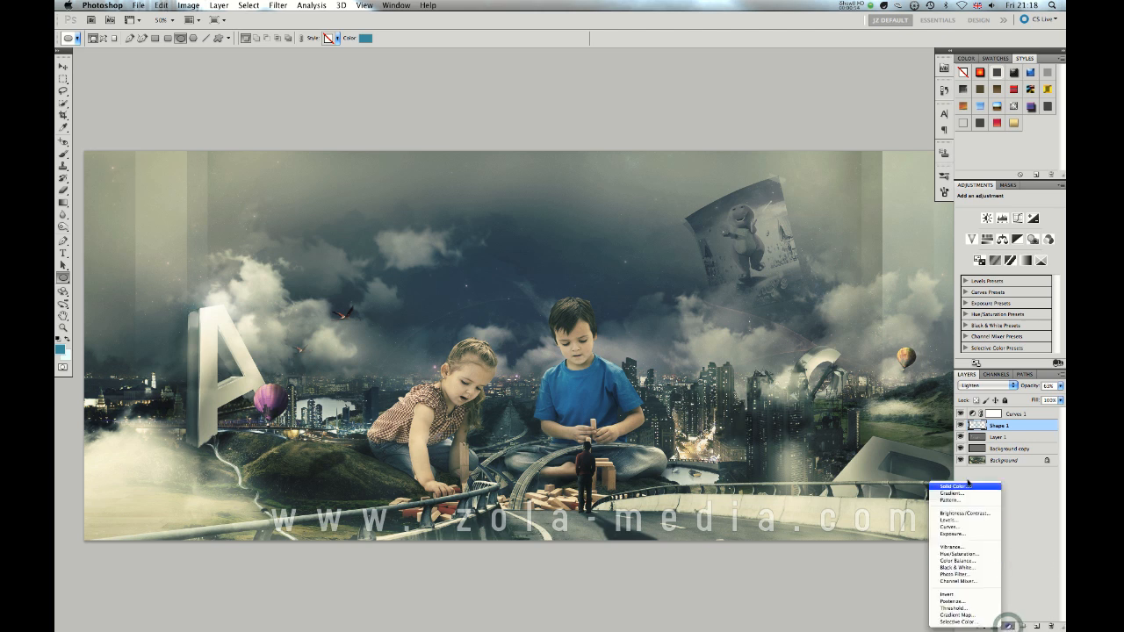
pyautogui.click(965, 560)
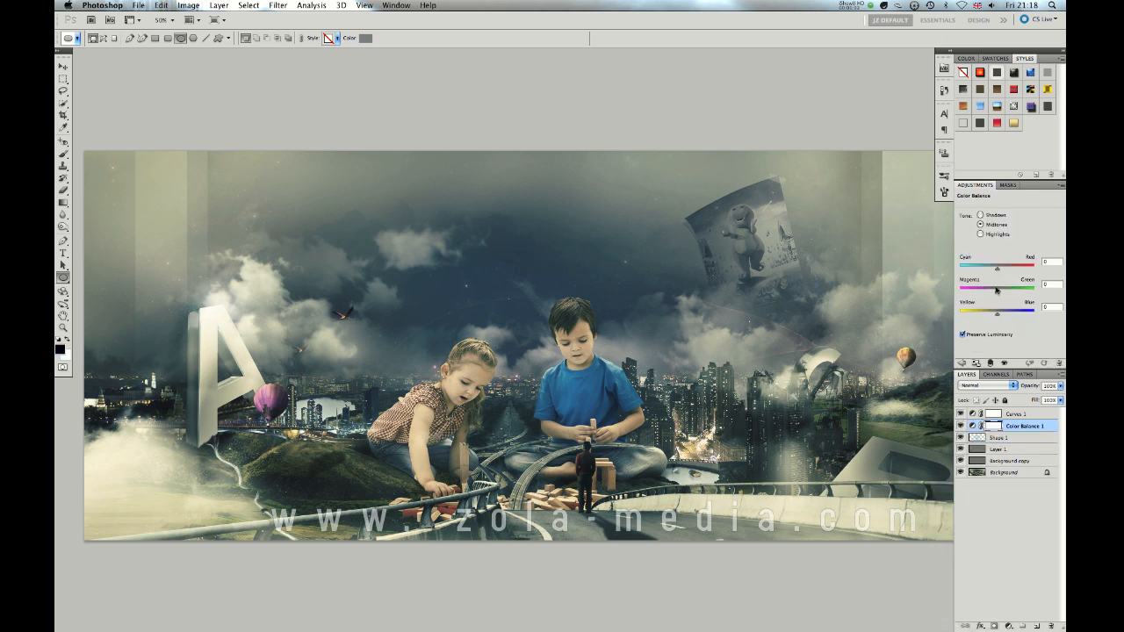
pyautogui.moveTo(997, 268); pyautogui.dragTo(1001, 272)
pyautogui.moveTo(998, 292); pyautogui.dragTo(991, 297)
# Set the Color Balance highlights to -1 Cyan/Red, -8 Magenta/Green and -9 Yellow/Blue, and compare with the adjustment hidden.
pyautogui.click(981, 234)
pyautogui.moveTo(997, 268); pyautogui.dragTo(991, 273)
pyautogui.click(996, 291)
pyautogui.moveTo(997, 292)
pyautogui.mouseDown()
pyautogui.moveTo(988, 297)
pyautogui.moveTo(999, 297)
pyautogui.mouseUp()
pyautogui.moveTo(997, 316); pyautogui.dragTo(995, 322)
pyautogui.click(961, 427)
pyautogui.click(961, 427)
pyautogui.click(961, 427)
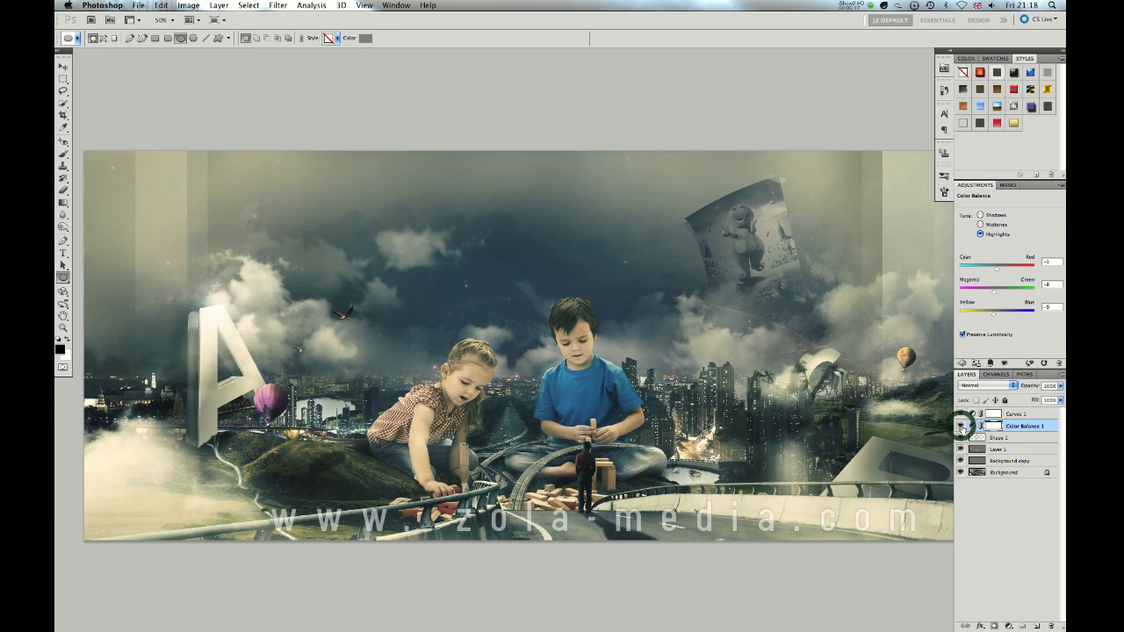
# Set the Color Balance shadows to +12 Yellow/Blue and fine-tune their Magenta/Green and Cyan/Red balance.
pyautogui.click(981, 215)
pyautogui.click(996, 293)
pyautogui.click(998, 315)
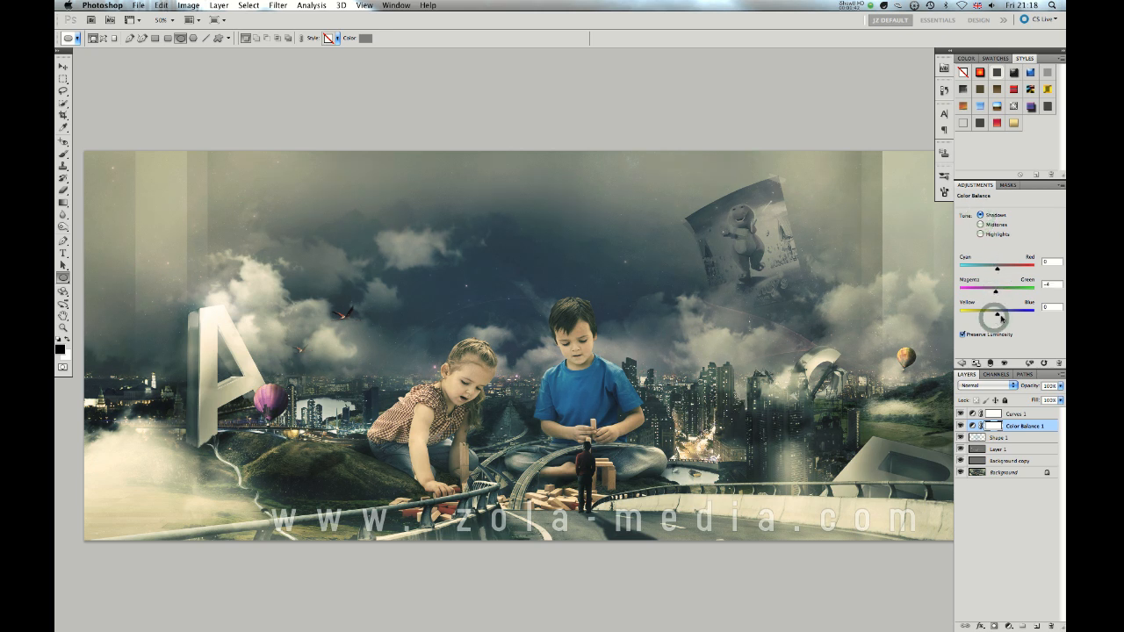
pyautogui.moveTo(1001, 319); pyautogui.dragTo(999, 320)
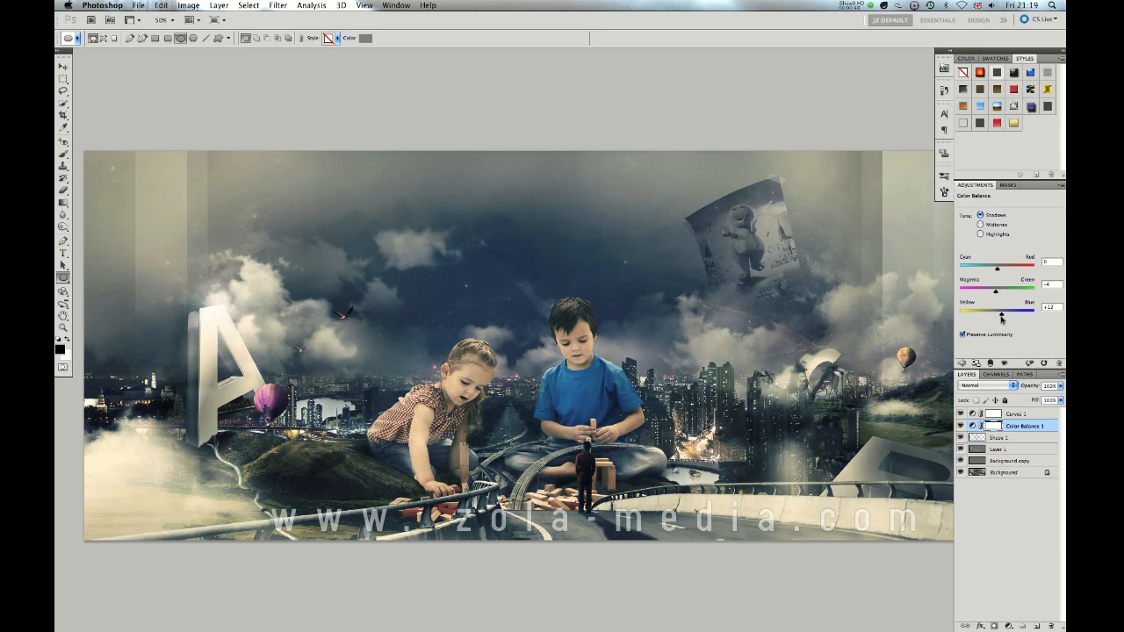
pyautogui.moveTo(998, 294); pyautogui.dragTo(999, 296)
pyautogui.moveTo(997, 270); pyautogui.dragTo(998, 272)
# Set the Color Balance highlights to -19 Yellow/Blue and +4 Cyan/Red, and compare the image with and without the adjustment.
pyautogui.click(981, 234)
pyautogui.moveTo(992, 315); pyautogui.dragTo(990, 319)
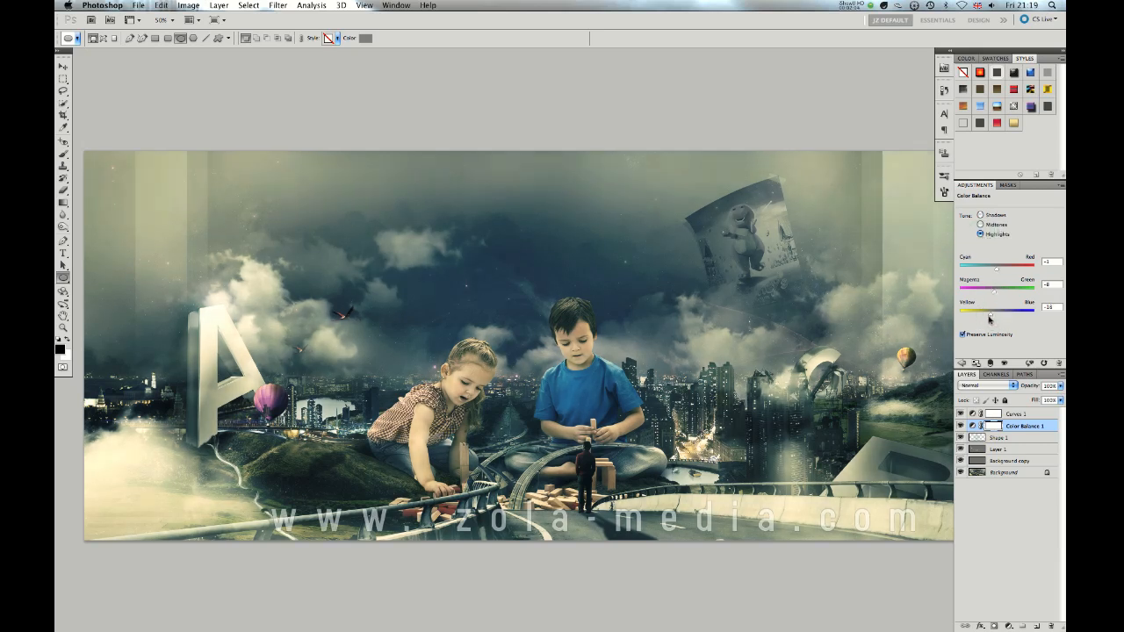
pyautogui.moveTo(997, 272); pyautogui.dragTo(998, 272)
pyautogui.scroll(-2, 768, 397)
pyautogui.click(960, 425)
pyautogui.click(960, 426)
pyautogui.hscroll(1, 685, 360)
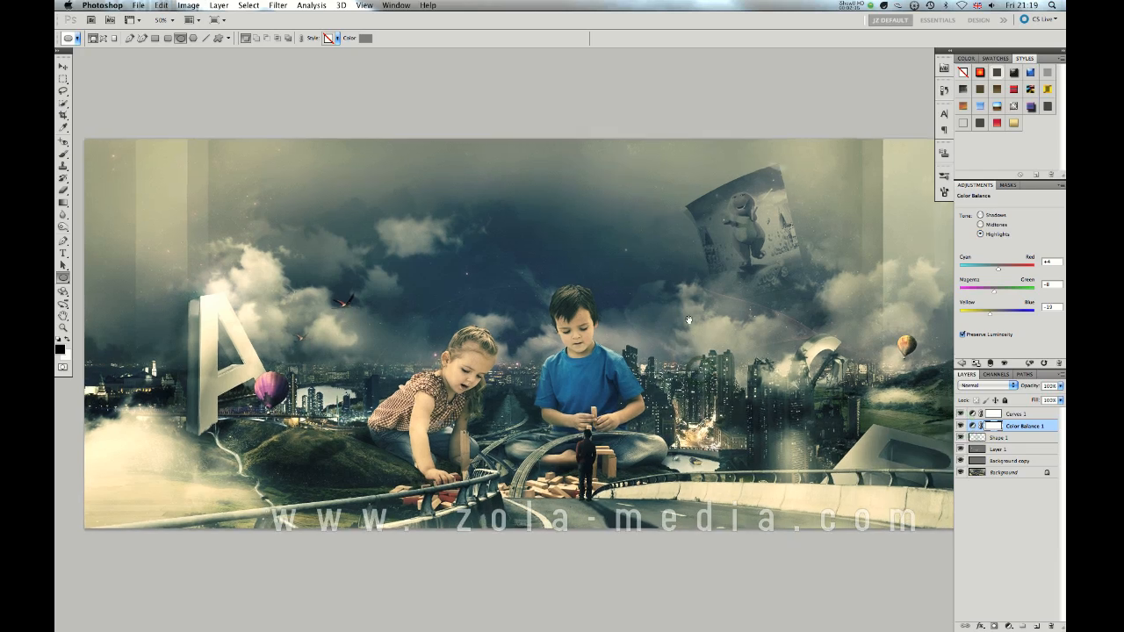
pyautogui.moveTo(685, 360); pyautogui.dragTo(687, 362)
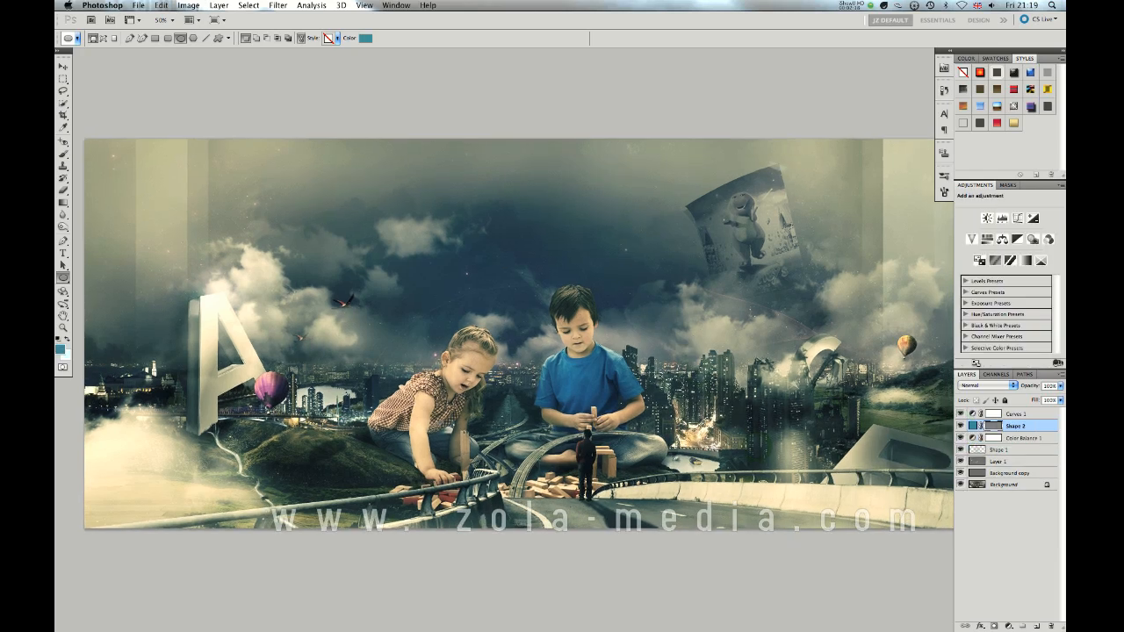
pyautogui.press('super+z')
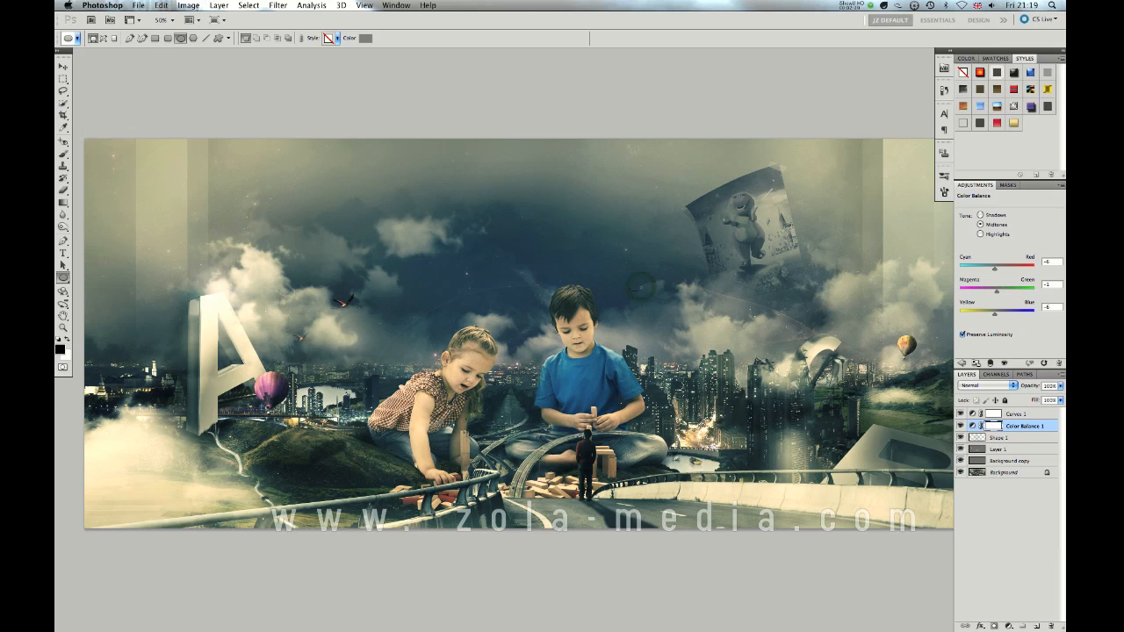
pyautogui.press('super+z')
pyautogui.click(247, 6)
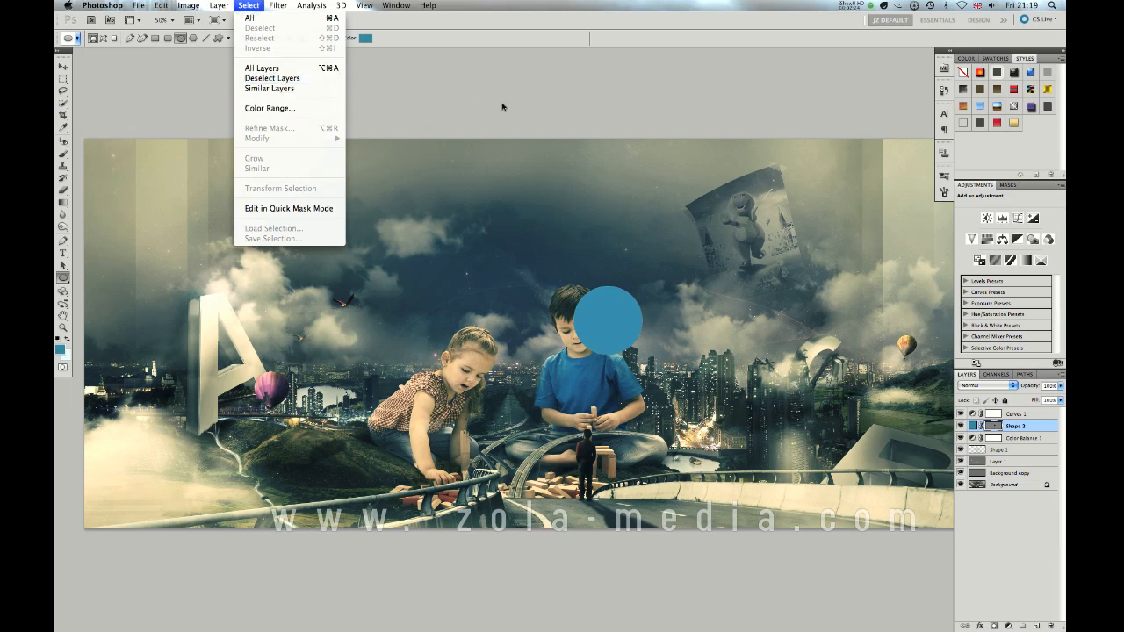
pyautogui.press('super+z')
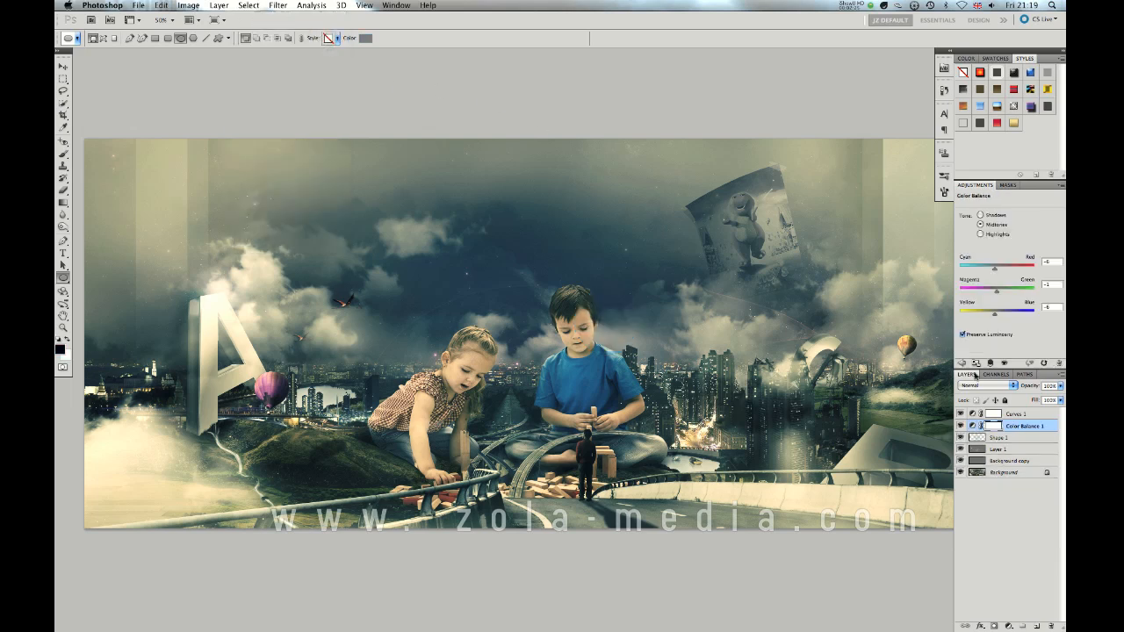
# Add a new layer above Shape 1 and set its blend mode to Linear Dodge (Add).
pyautogui.click(1024, 437)
pyautogui.click(1035, 626)
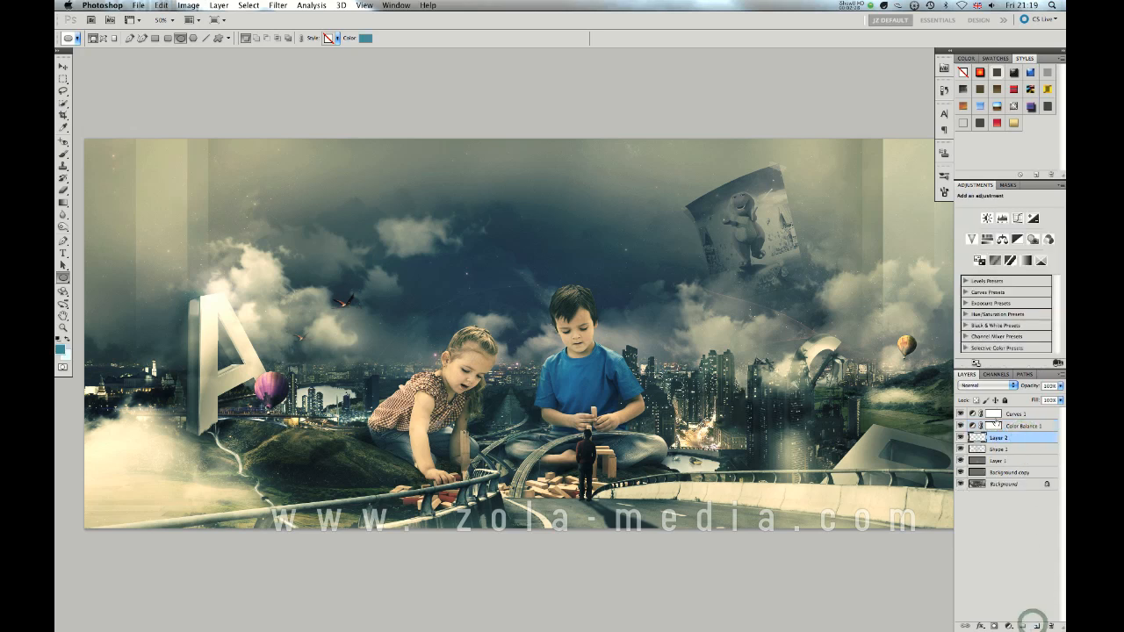
pyautogui.click(992, 386)
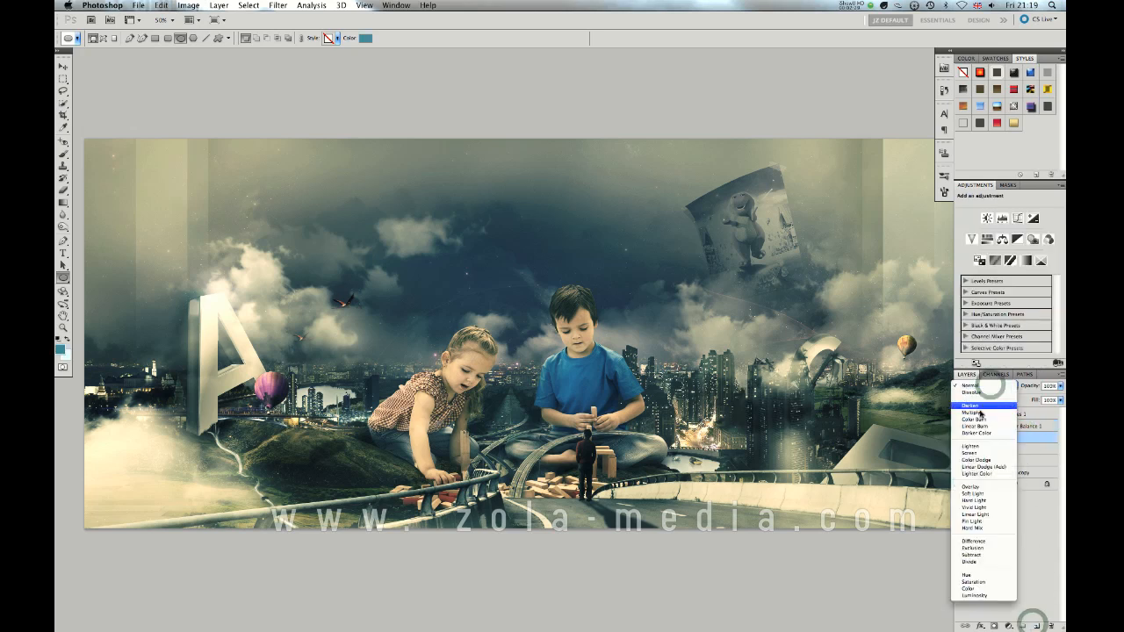
pyautogui.click(986, 466)
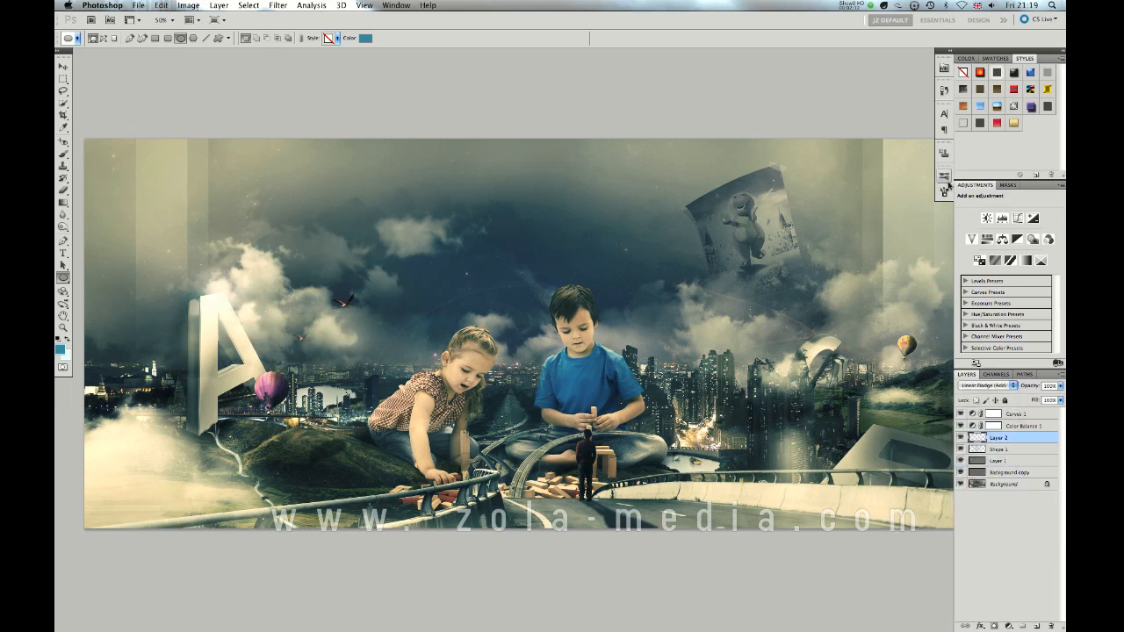
# Choose the soft round 300 px brush preset for the Brush tool.
pyautogui.click(944, 176)
pyautogui.press('b')
pyautogui.moveTo(929, 497); pyautogui.dragTo(928, 508)
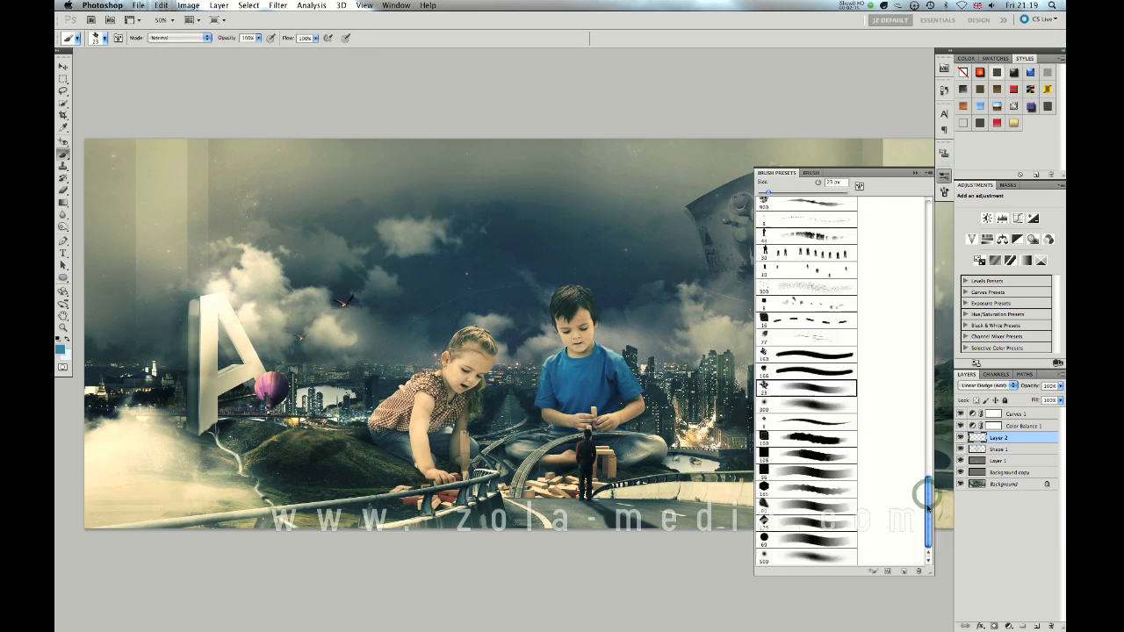
pyautogui.click(816, 410)
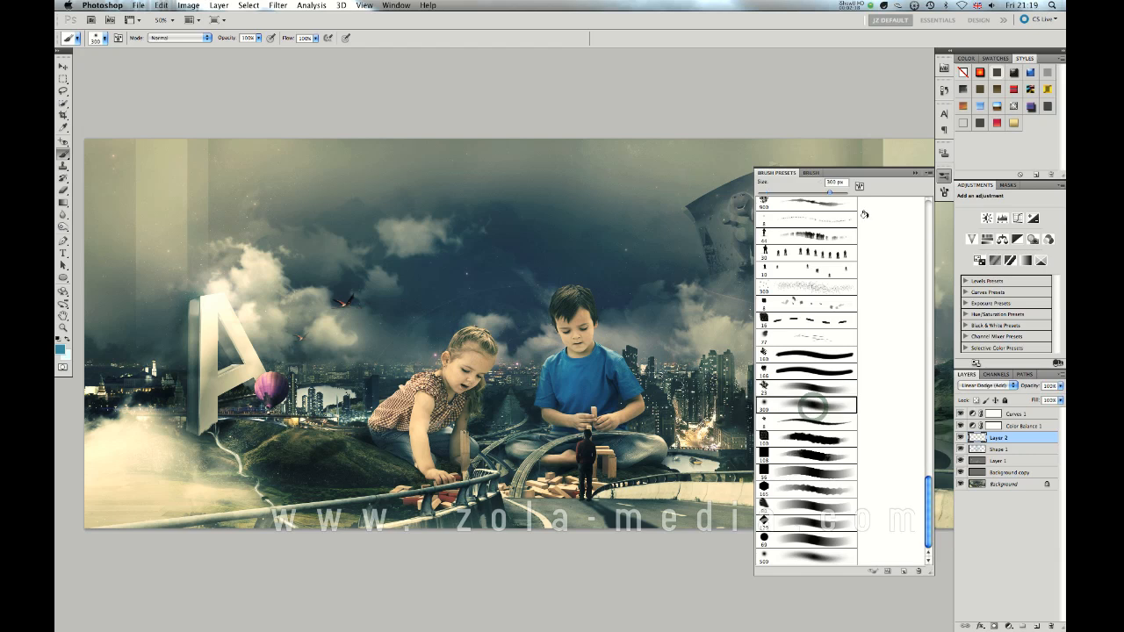
pyautogui.click(914, 171)
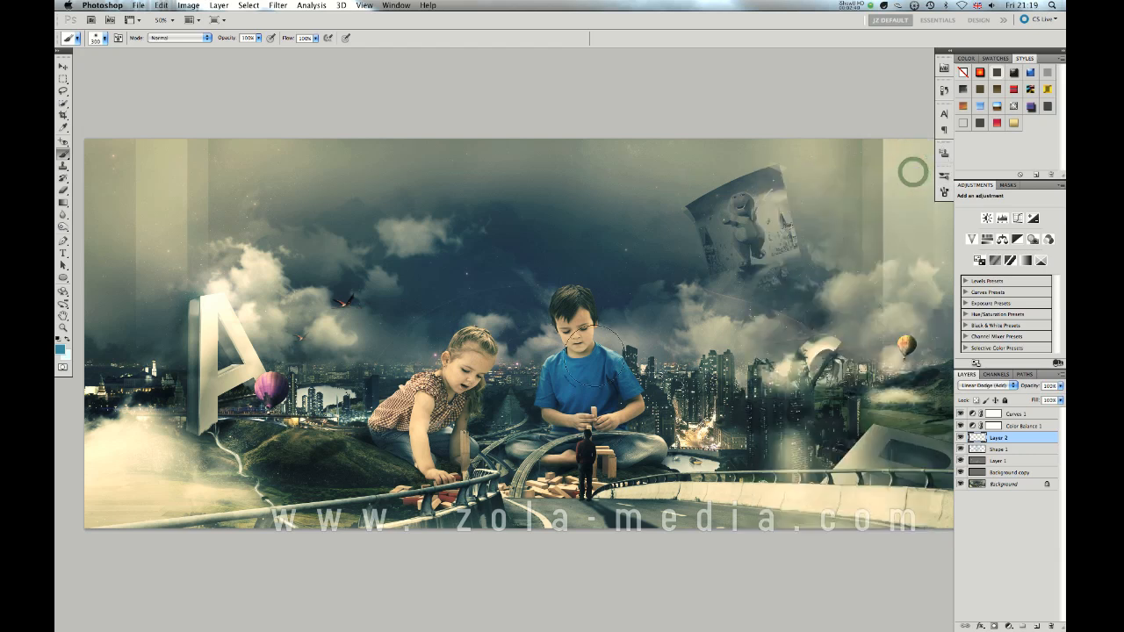
# Set the foreground colour to a bright pinkish magenta for painting with the brush.
pyautogui.click(61, 348)
pyautogui.click(313, 362)
pyautogui.click(295, 336)
pyautogui.moveTo(375, 402); pyautogui.dragTo(373, 323)
pyautogui.click(311, 340)
pyautogui.click(286, 323)
pyautogui.click(476, 297)
pyautogui.press('b')
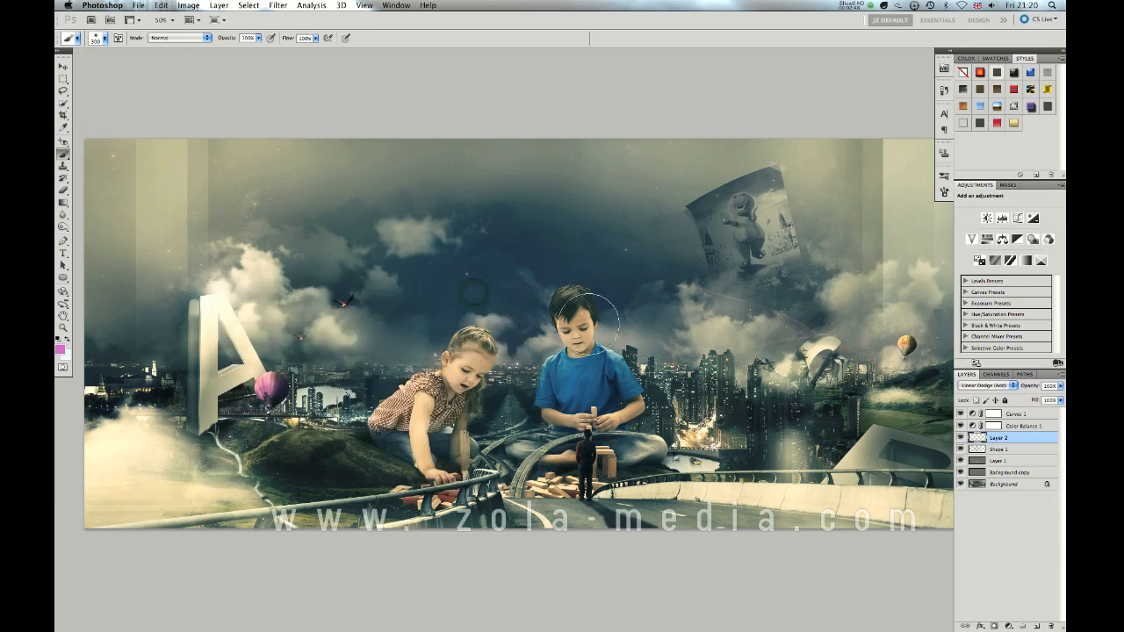
# Paint a pink glow over the boy's face with the brush enlarged to 500 px, and move it onto the city lights beside his knee.
pyautogui.click(571, 343)
pyautogui.press(']')
pyautogui.press(']')
pyautogui.click(587, 331)
pyautogui.press('[')
pyautogui.press('[')
pyautogui.press('[')
pyautogui.press('[')
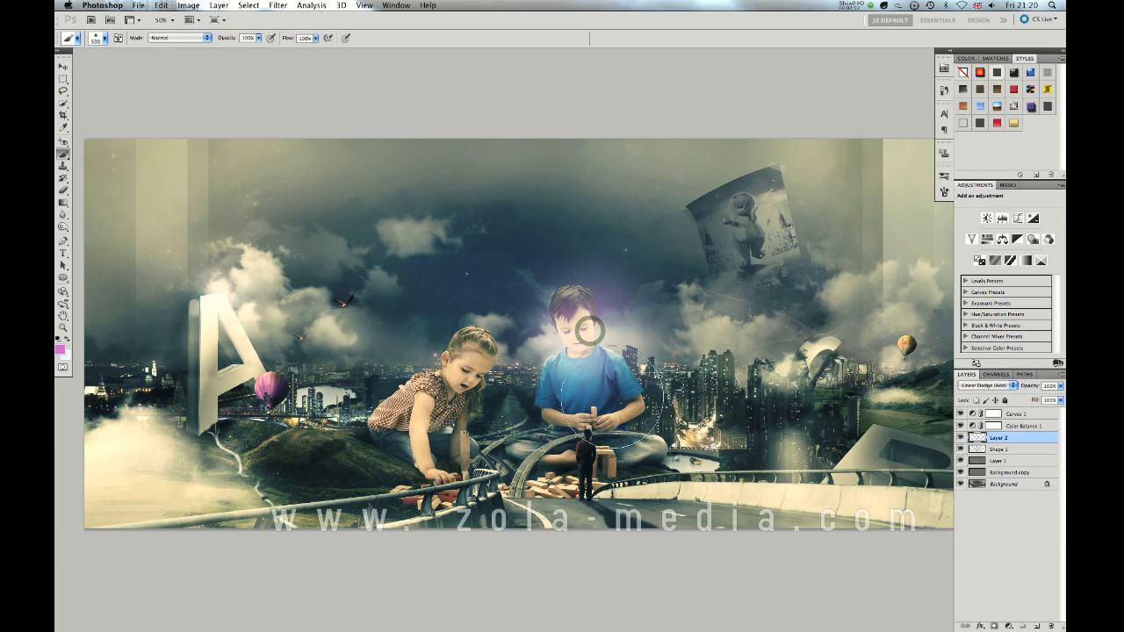
pyautogui.press('v')
pyautogui.moveTo(588, 358); pyautogui.dragTo(694, 460)
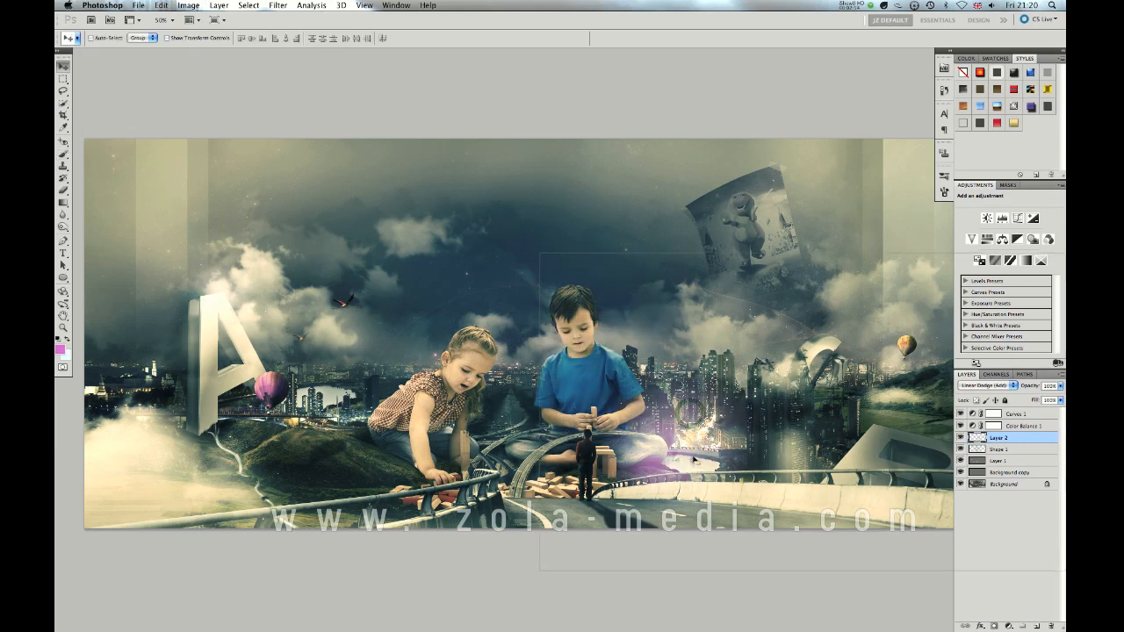
# Try Screen blending on the pink glow layer, and settle on Overlay.
pyautogui.click(996, 386)
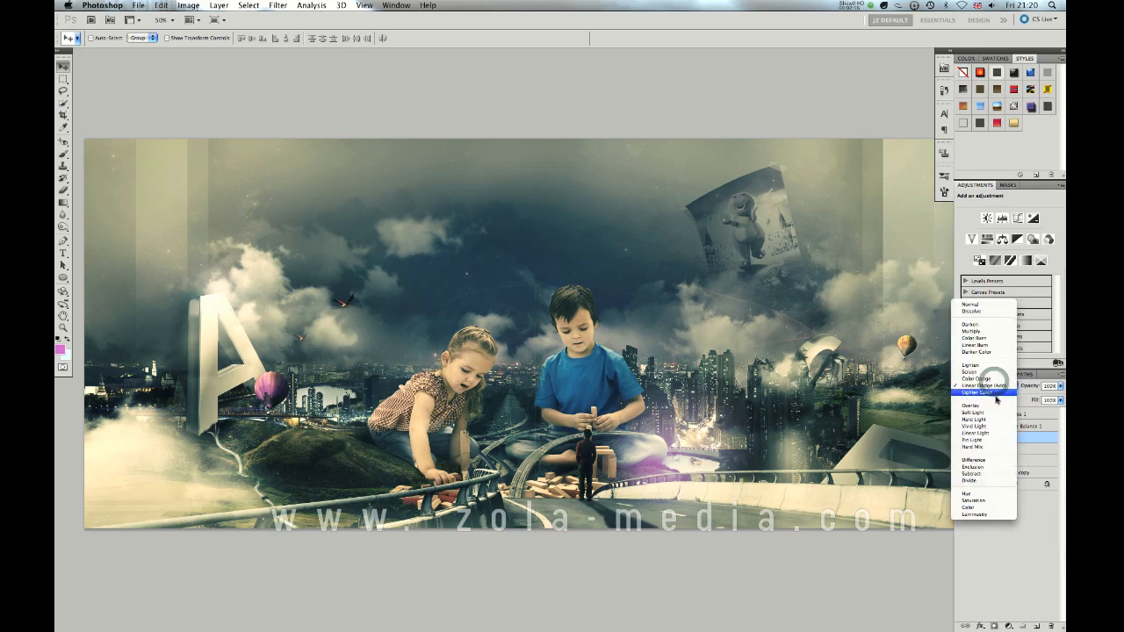
pyautogui.click(993, 386)
pyautogui.click(1001, 387)
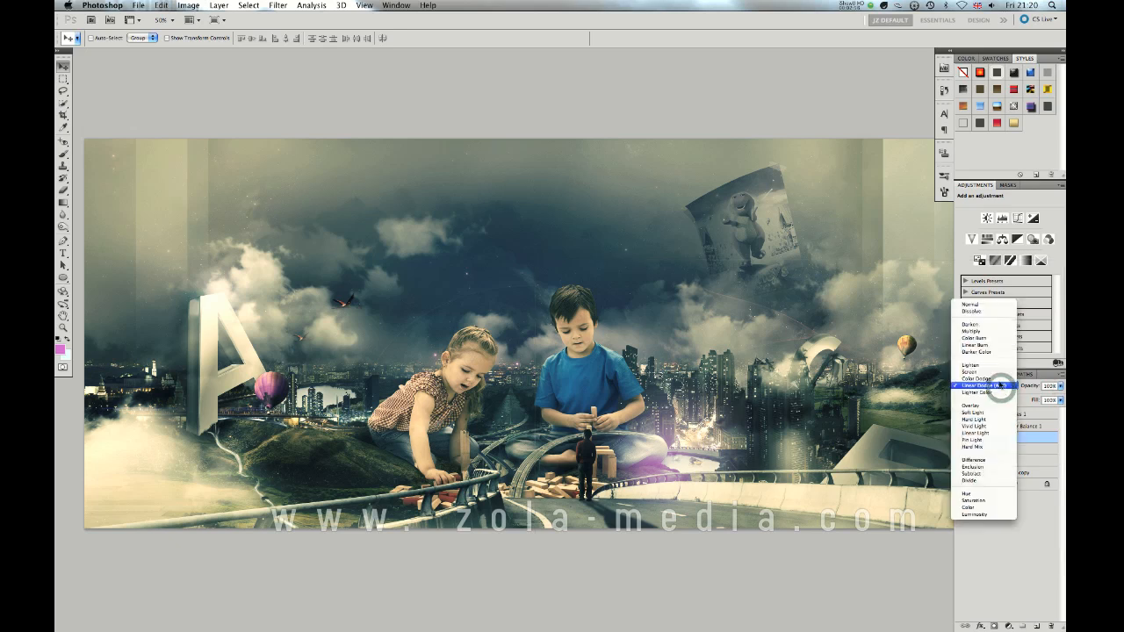
pyautogui.click(983, 372)
pyautogui.scroll(-3, 820, 410)
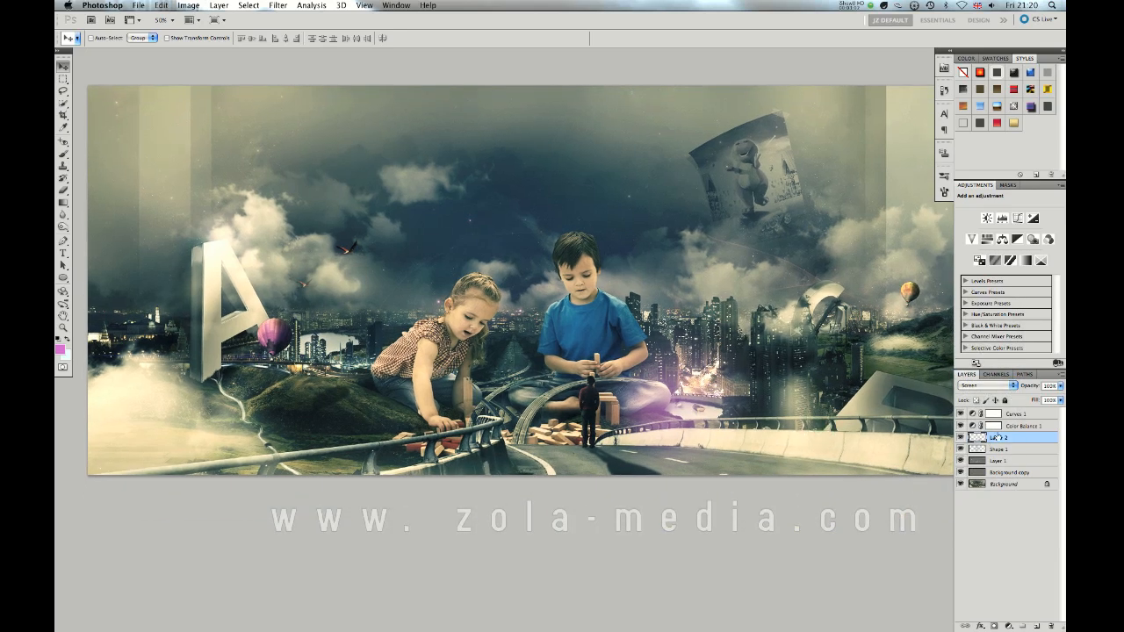
pyautogui.click(998, 387)
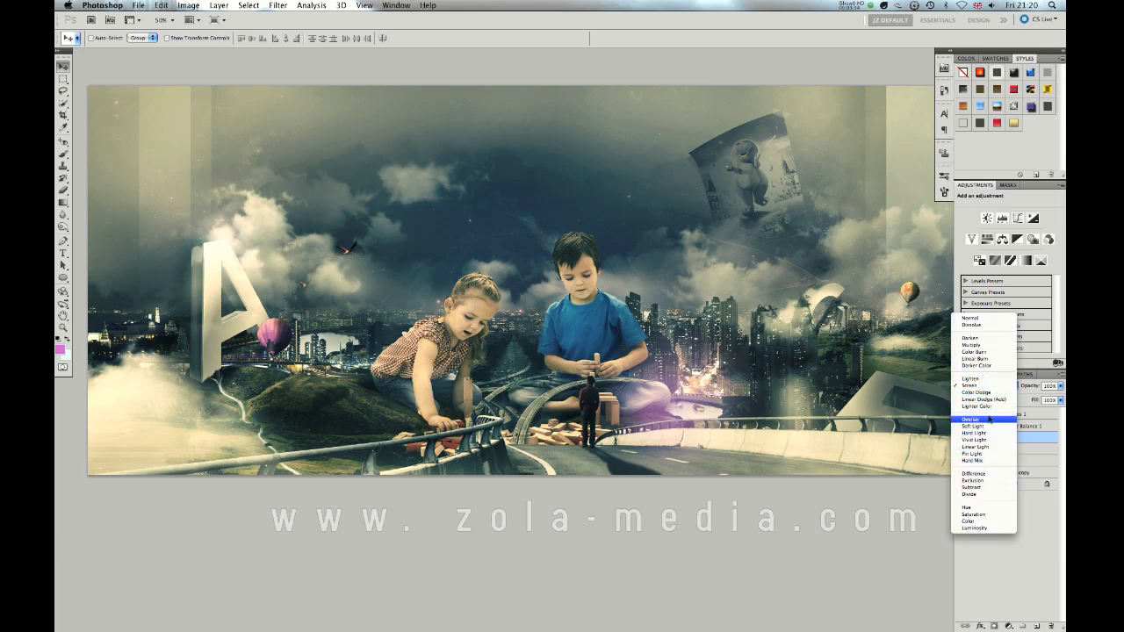
pyautogui.click(989, 420)
# Reposition the pink glow over the lit buildings and spread more pink light along the skyline with the 500 px brush.
pyautogui.scroll(-1, 800, 425)
pyautogui.moveTo(800, 426); pyautogui.dragTo(703, 387)
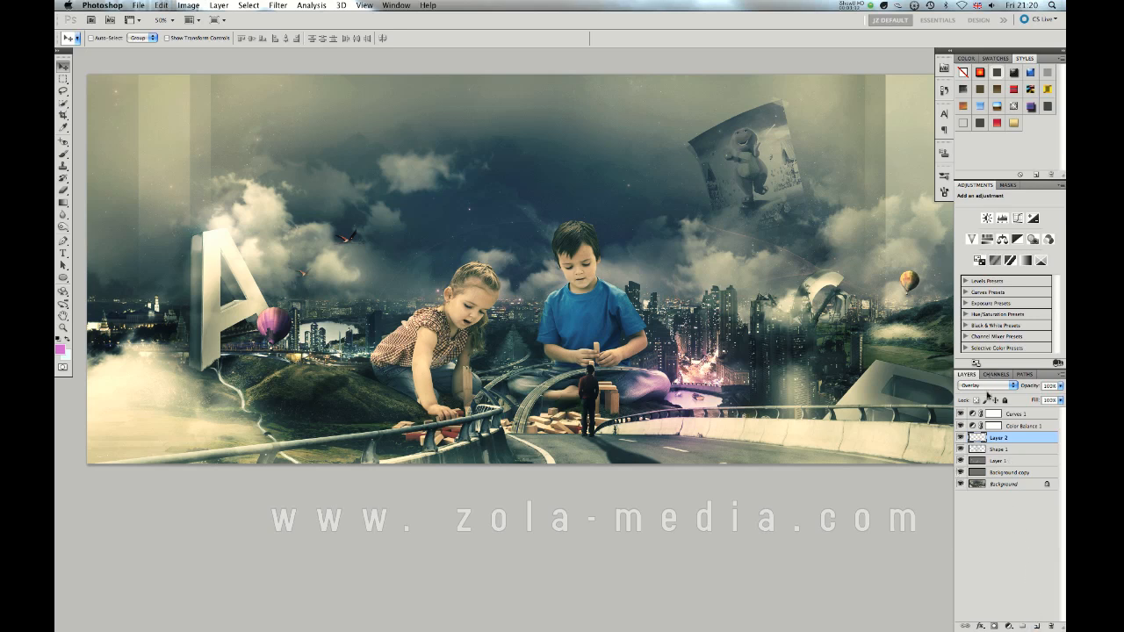
pyautogui.press('b')
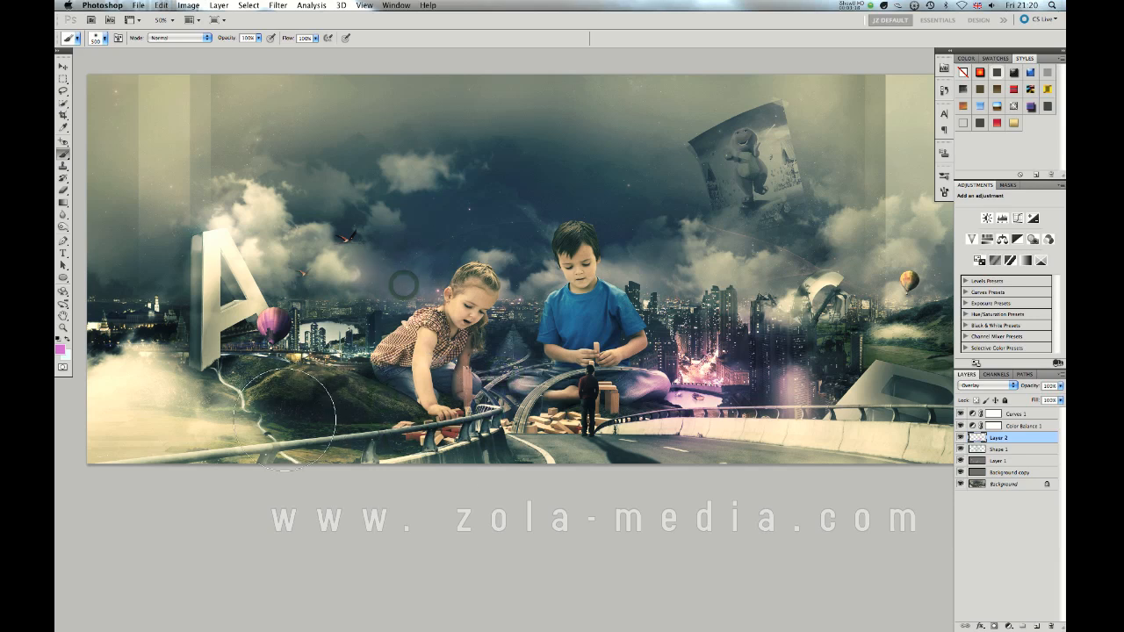
pyautogui.scroll(2, 181, 387)
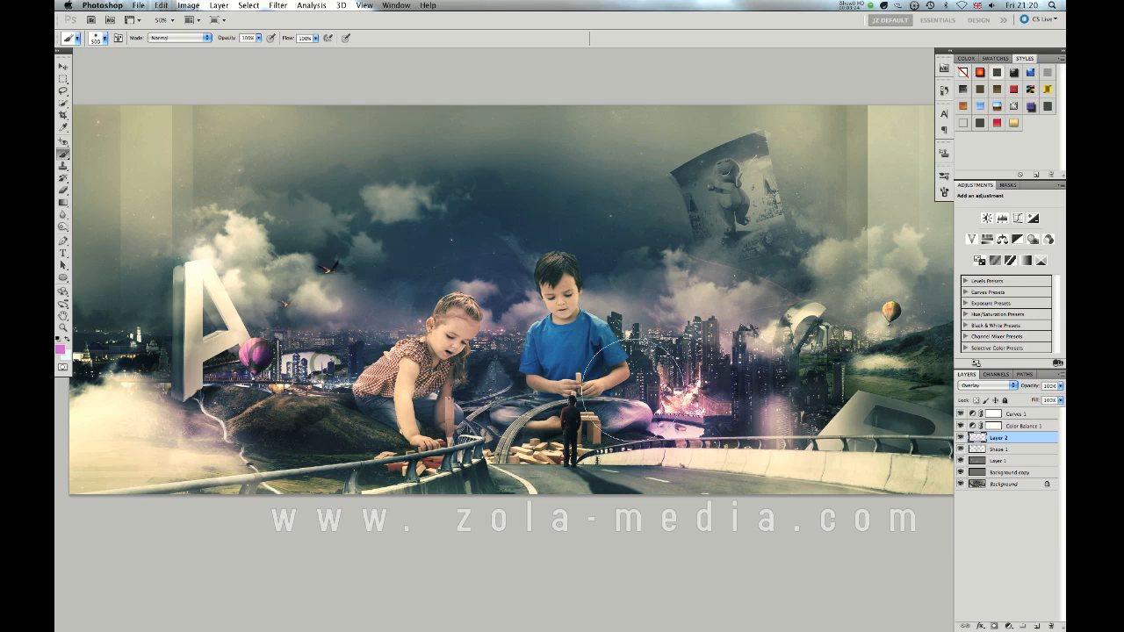
pyautogui.scroll(-1, 791, 360)
pyautogui.scroll(2, 830, 421)
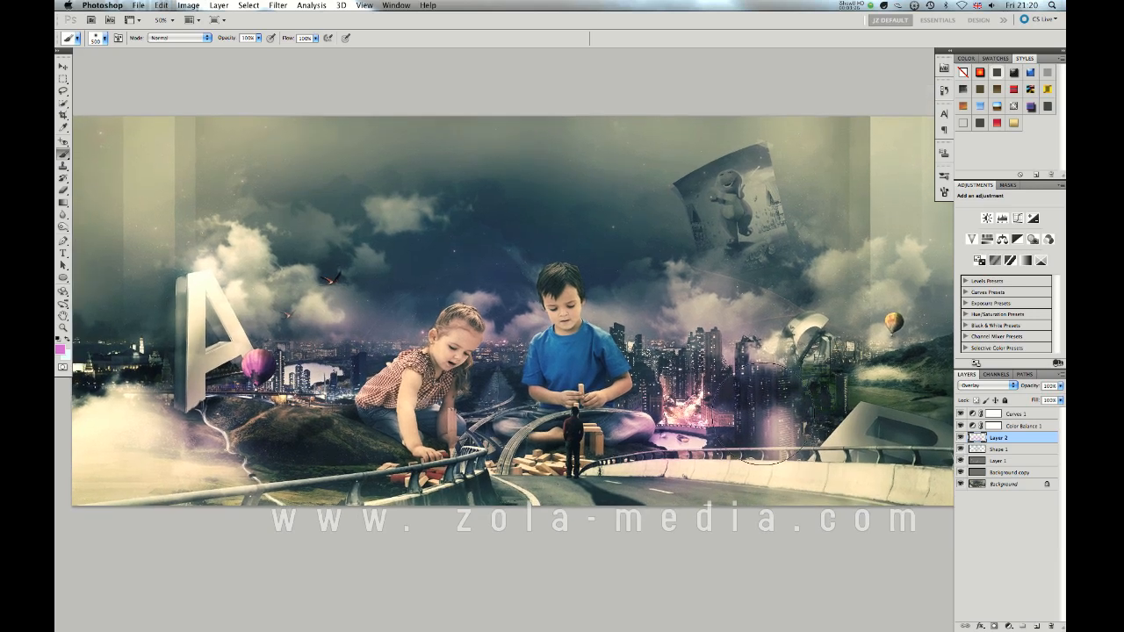
# Add a new layer above Layer 2 in Color Dodge mode and set the foreground colour to a very pale pink.
pyautogui.click(1038, 626)
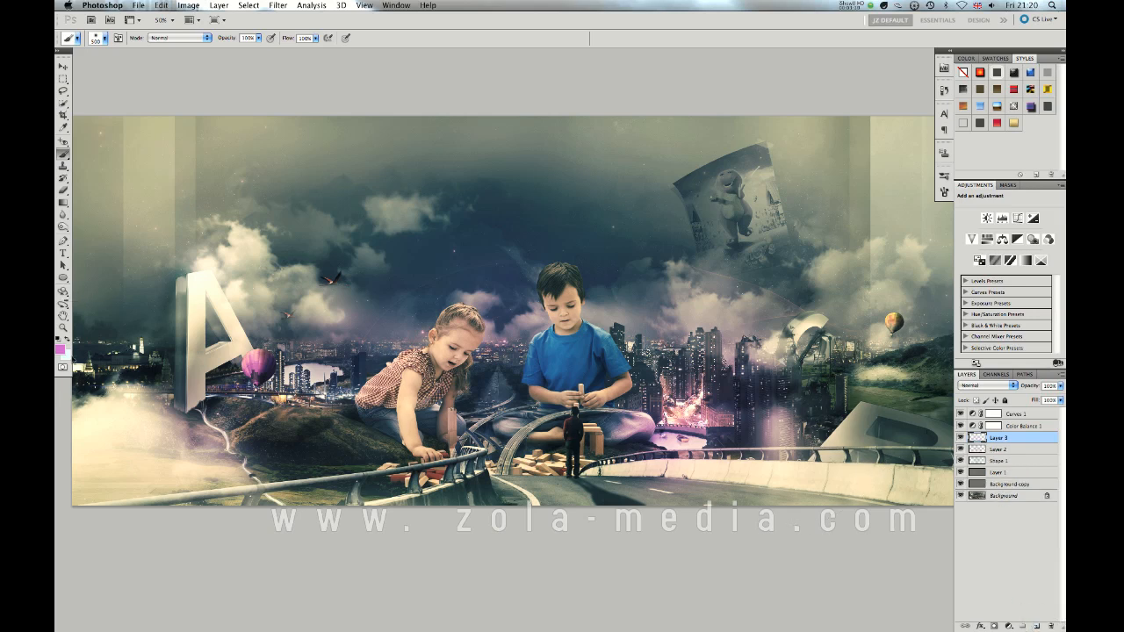
pyautogui.click(60, 348)
pyautogui.moveTo(244, 312); pyautogui.dragTo(235, 304)
pyautogui.click(476, 297)
pyautogui.click(999, 387)
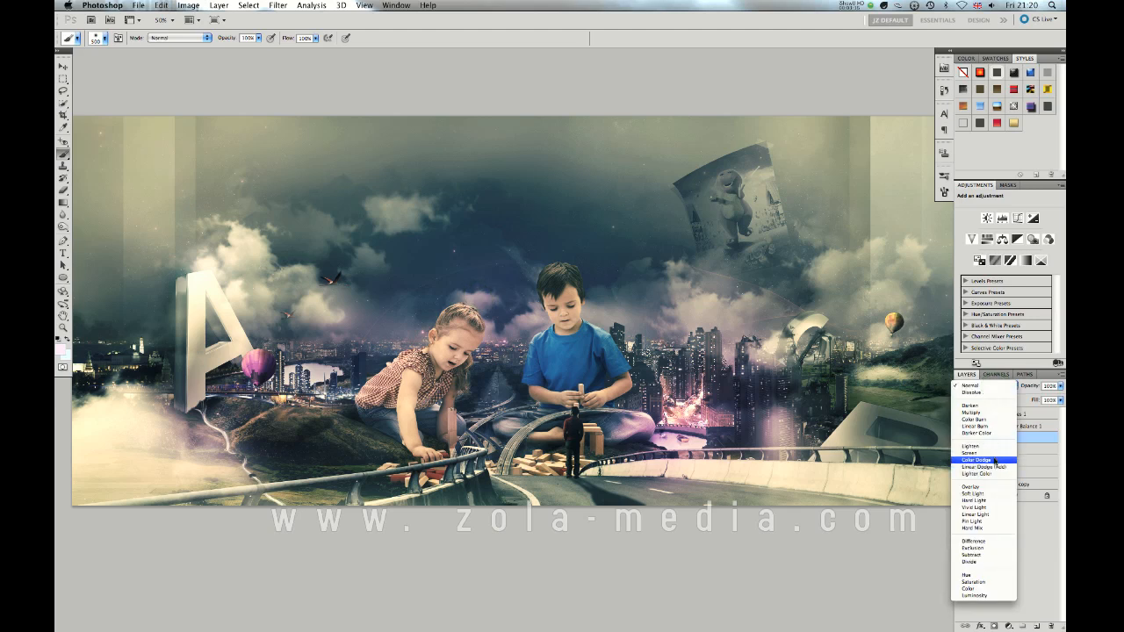
pyautogui.click(994, 464)
# Paint a pale light with the brush reduced to 175 px, switch its layer to Linear Dodge (Add), and move the light toward the road barrier.
pyautogui.press('[')
pyautogui.press('[')
pyautogui.press('[')
pyautogui.press('[')
pyautogui.press('[')
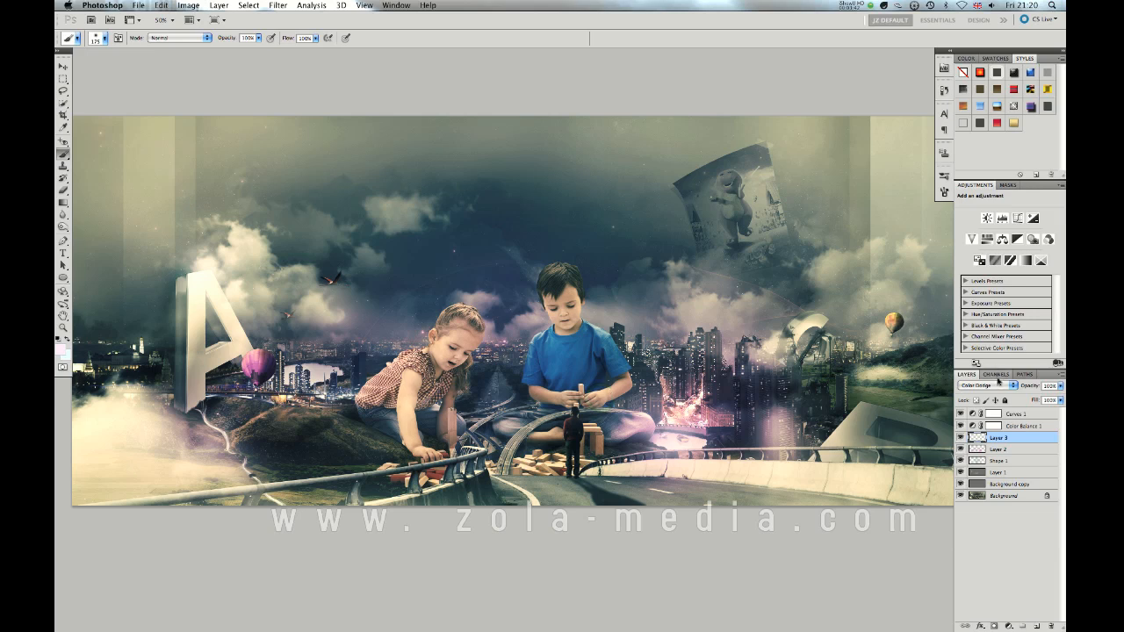
pyautogui.click(992, 386)
pyautogui.click(985, 393)
pyautogui.press('v')
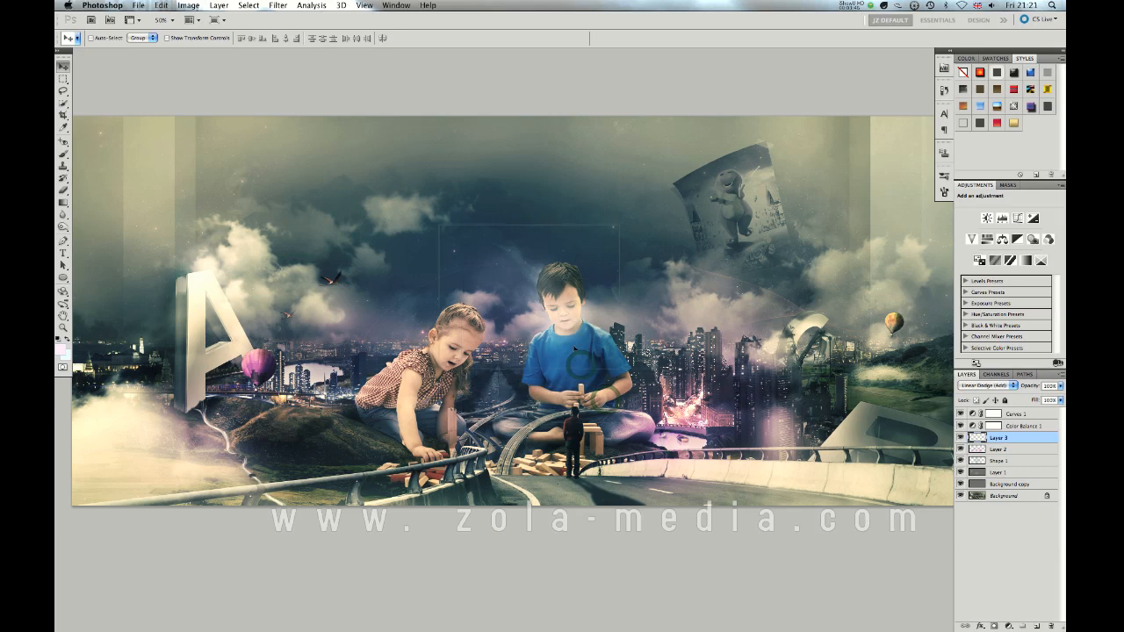
pyautogui.moveTo(519, 409)
pyautogui.mouseDown()
pyautogui.moveTo(557, 447)
pyautogui.moveTo(545, 450)
pyautogui.moveTo(772, 428)
pyautogui.moveTo(870, 436)
pyautogui.mouseUp()
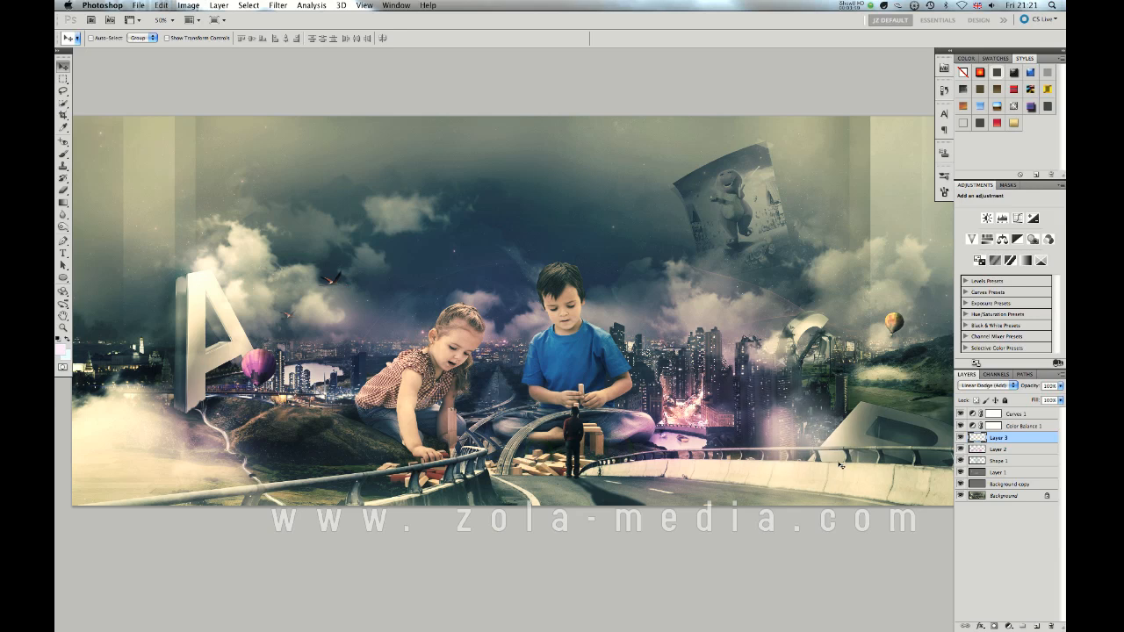
# Colorize the pale light with Hue/Saturation, adjusting its saturation and lightness, and move it over the wooden blocks between the children.
pyautogui.hotkey('ctrl', 'u')
pyautogui.click(420, 564)
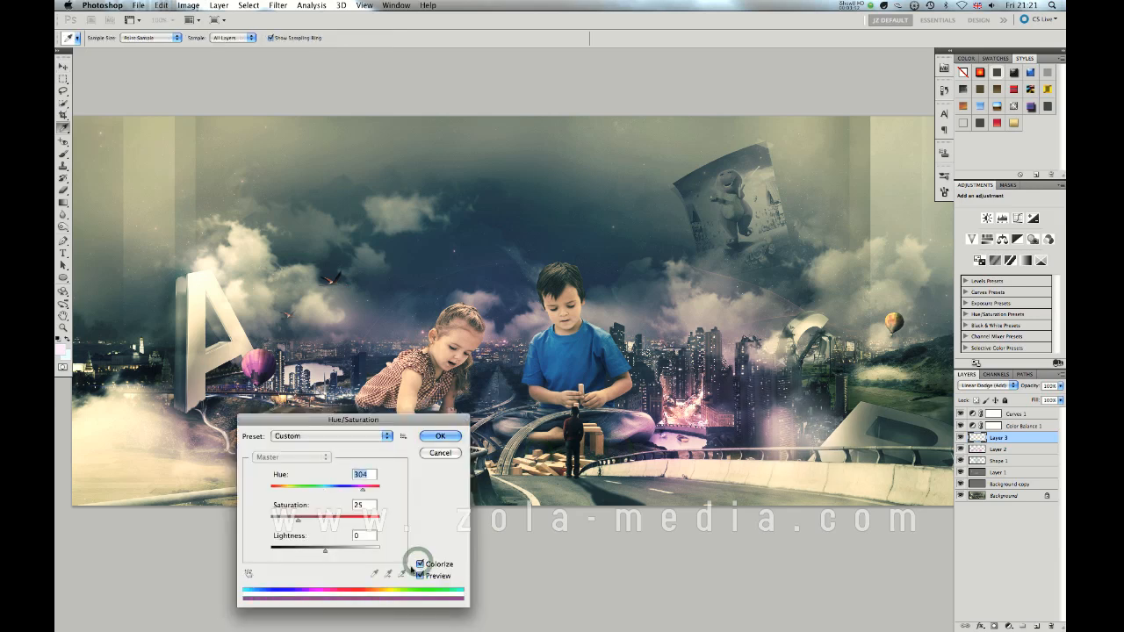
pyautogui.moveTo(310, 517); pyautogui.dragTo(328, 489)
pyautogui.moveTo(339, 549); pyautogui.dragTo(307, 550)
pyautogui.click(440, 436)
pyautogui.moveTo(773, 433); pyautogui.dragTo(601, 468)
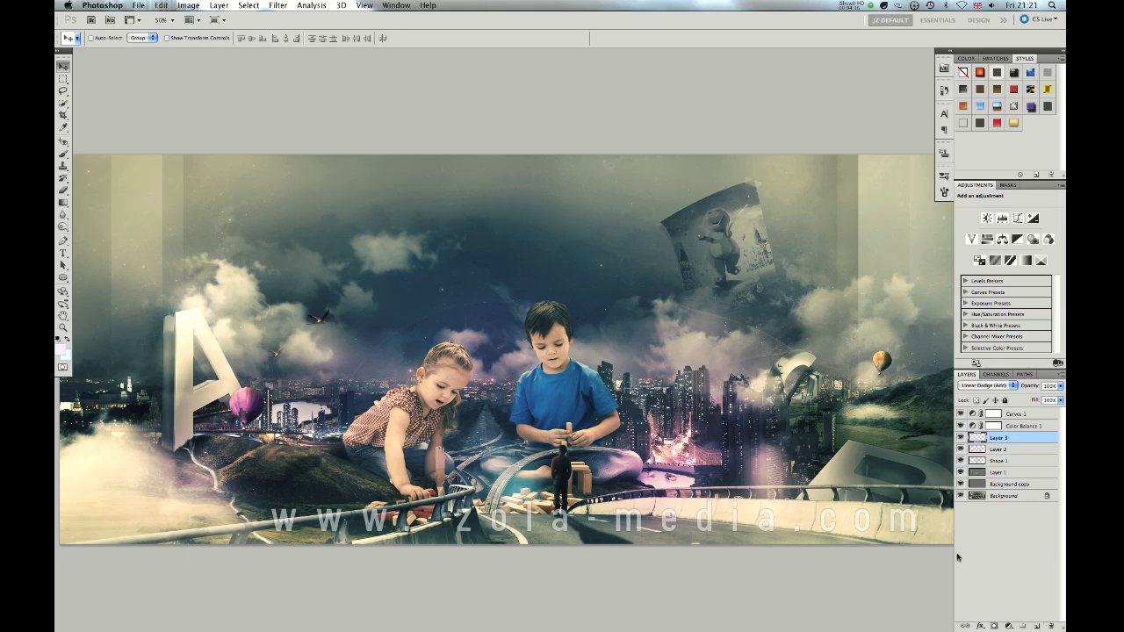
# Set the Gradient tool to radial and pick a very dark blue foreground colour.
pyautogui.press('super+minus')
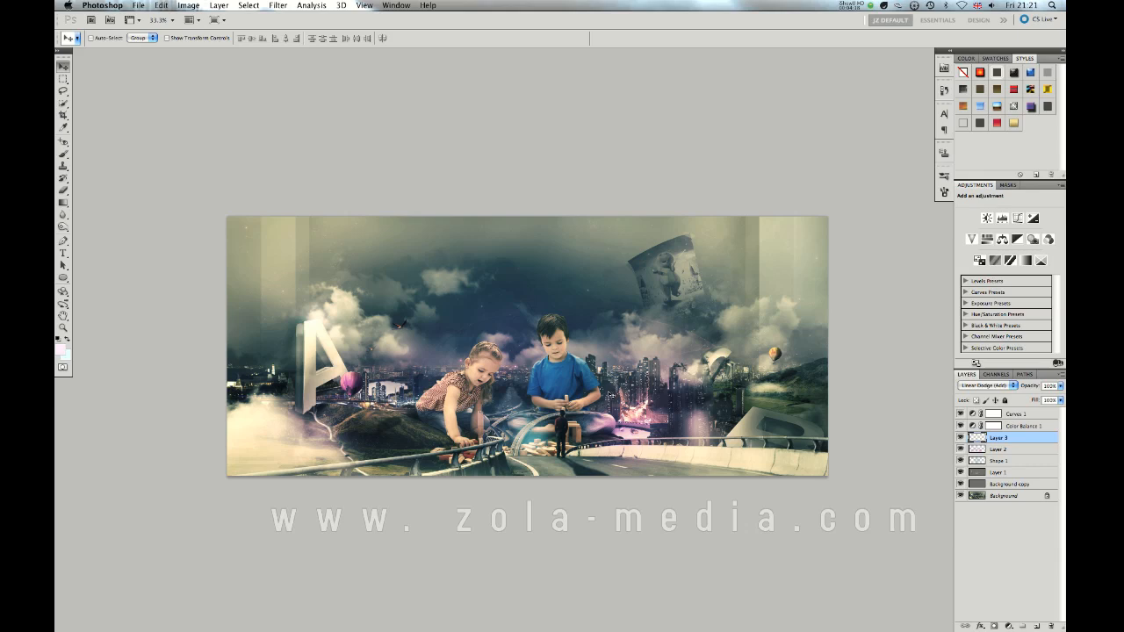
pyautogui.press('g')
pyautogui.click(159, 38)
pyautogui.click(62, 352)
pyautogui.moveTo(308, 409); pyautogui.dragTo(220, 421)
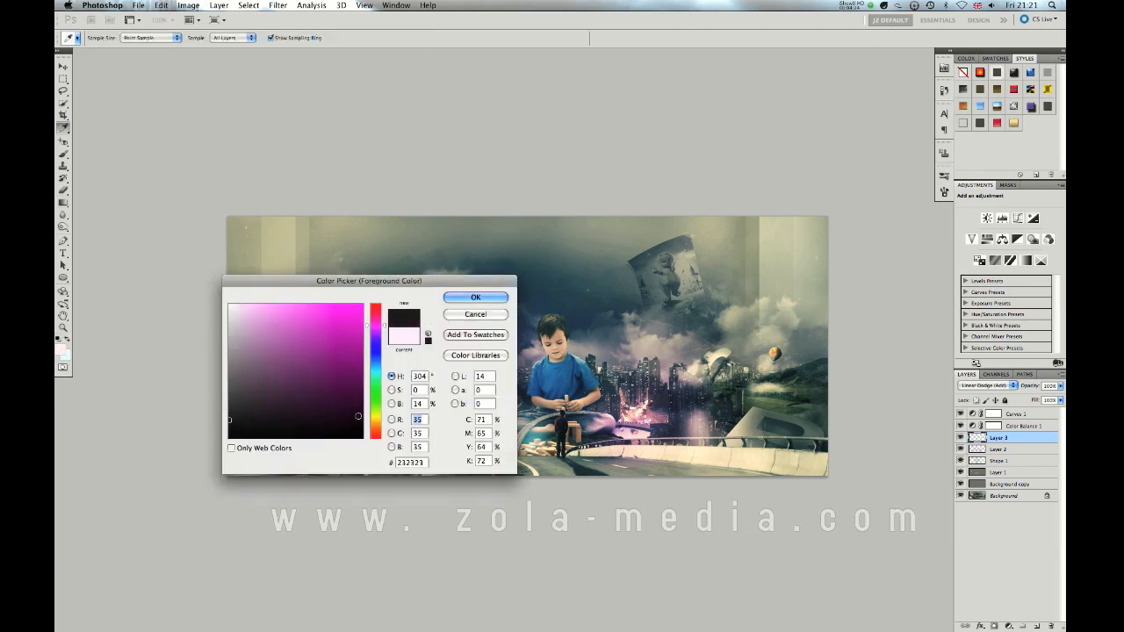
pyautogui.click(376, 360)
pyautogui.click(301, 425)
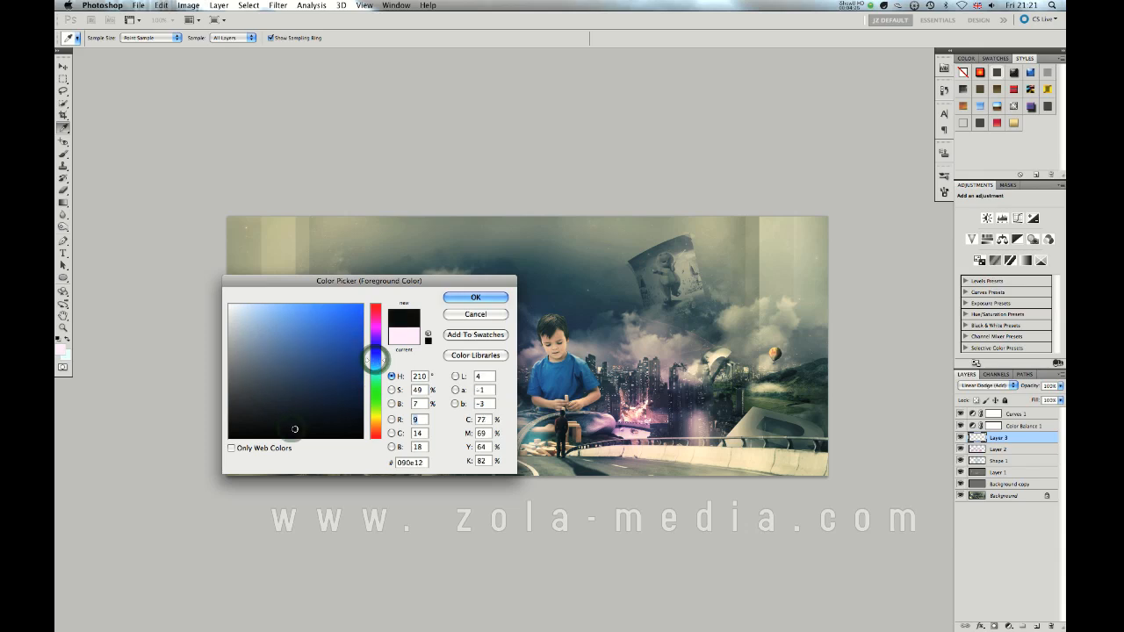
pyautogui.moveTo(318, 439)
pyautogui.mouseDown()
pyautogui.moveTo(316, 425)
pyautogui.moveTo(335, 414)
pyautogui.mouseUp()
pyautogui.click(476, 297)
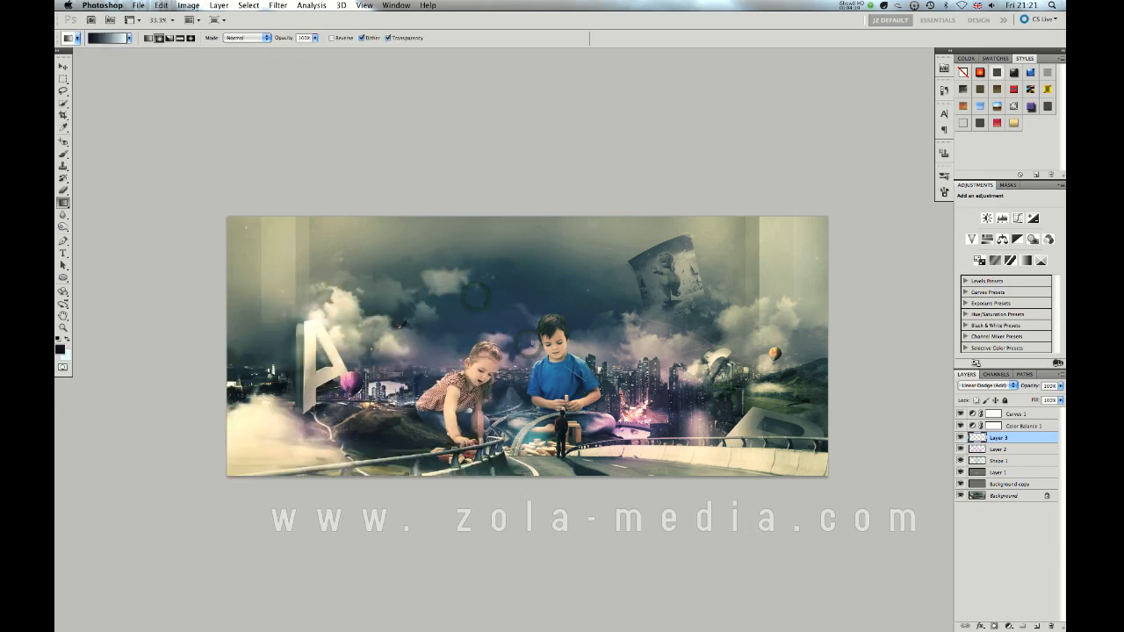
# Undo a trial radial gradient over the image and switch the gradient preset to Foreground to Transparent.
pyautogui.moveTo(725, 441); pyautogui.dragTo(849, 506)
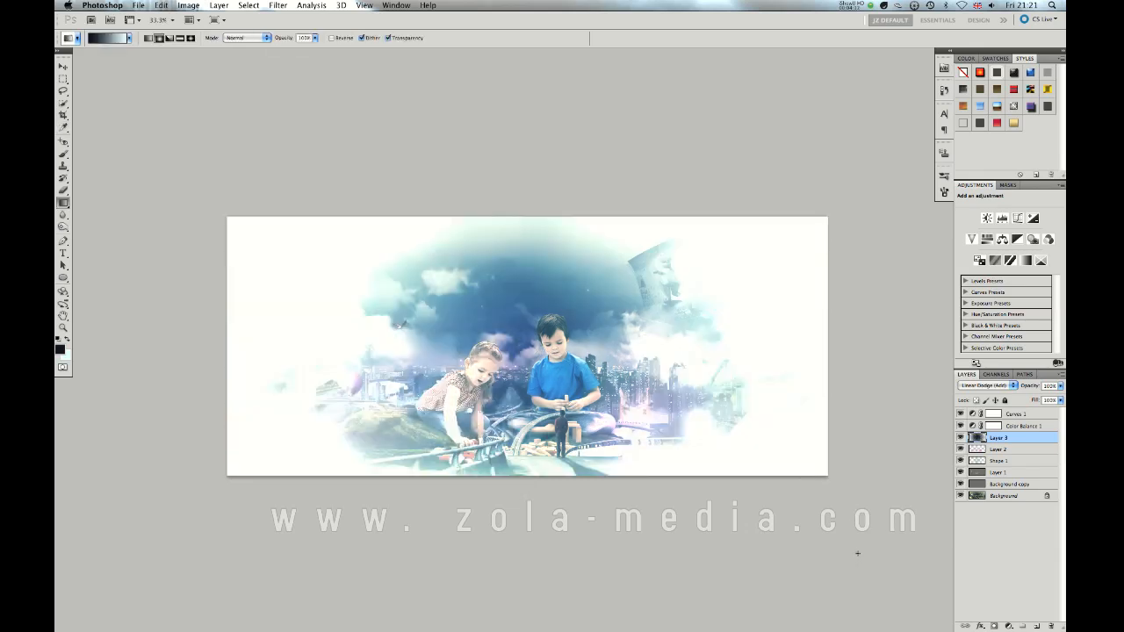
pyautogui.hotkey('ctrl', 'z')
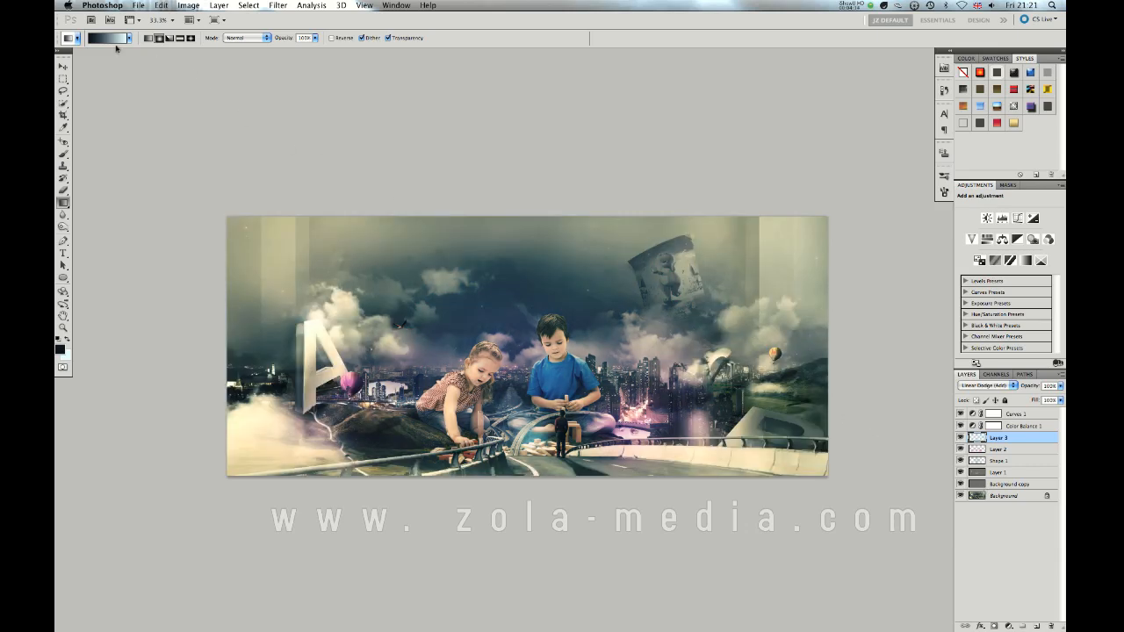
pyautogui.click(110, 38)
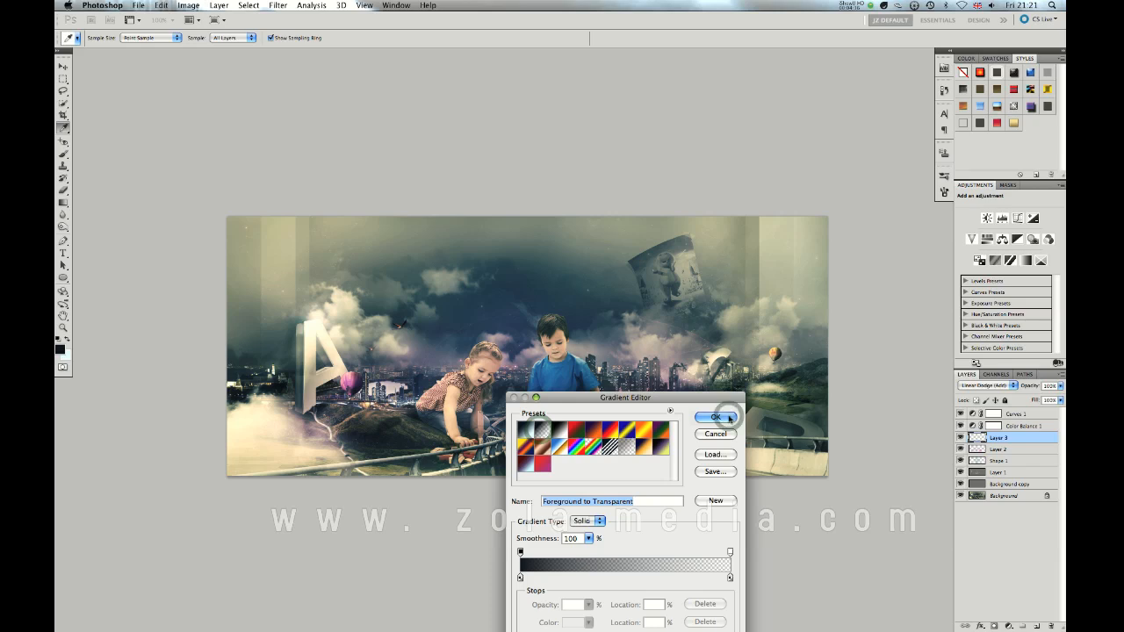
pyautogui.click(715, 417)
# Try a radial Foreground to Transparent gradient outward from the boy on Layer 3, undo it, and toggle the layer's visibility to compare.
pyautogui.moveTo(557, 350); pyautogui.dragTo(886, 505)
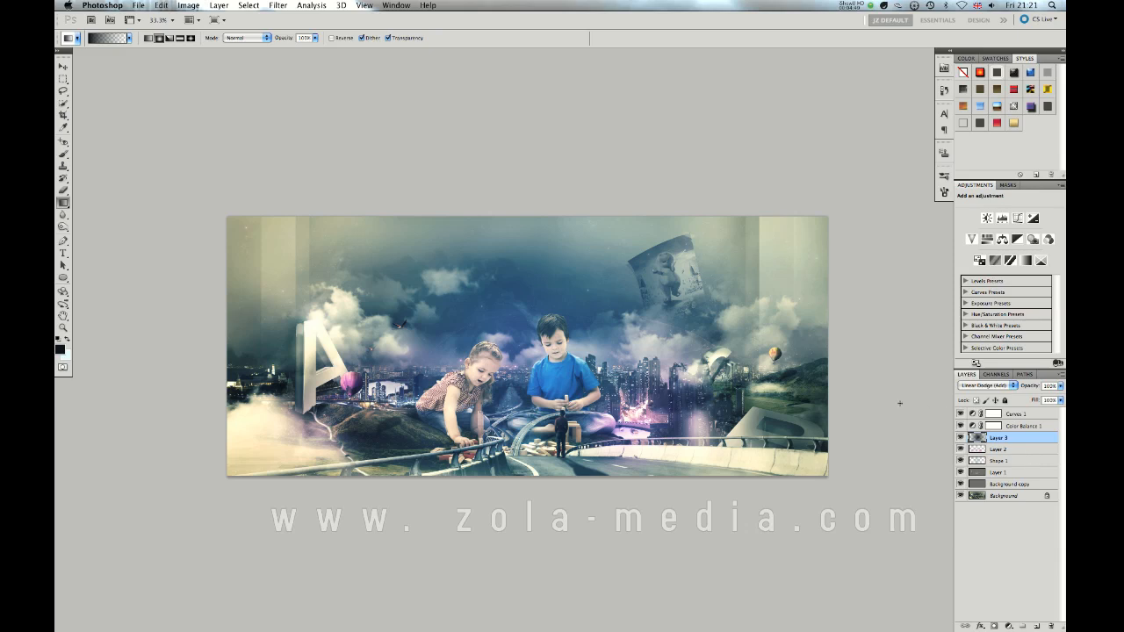
pyautogui.hotkey('ctrl', 'z')
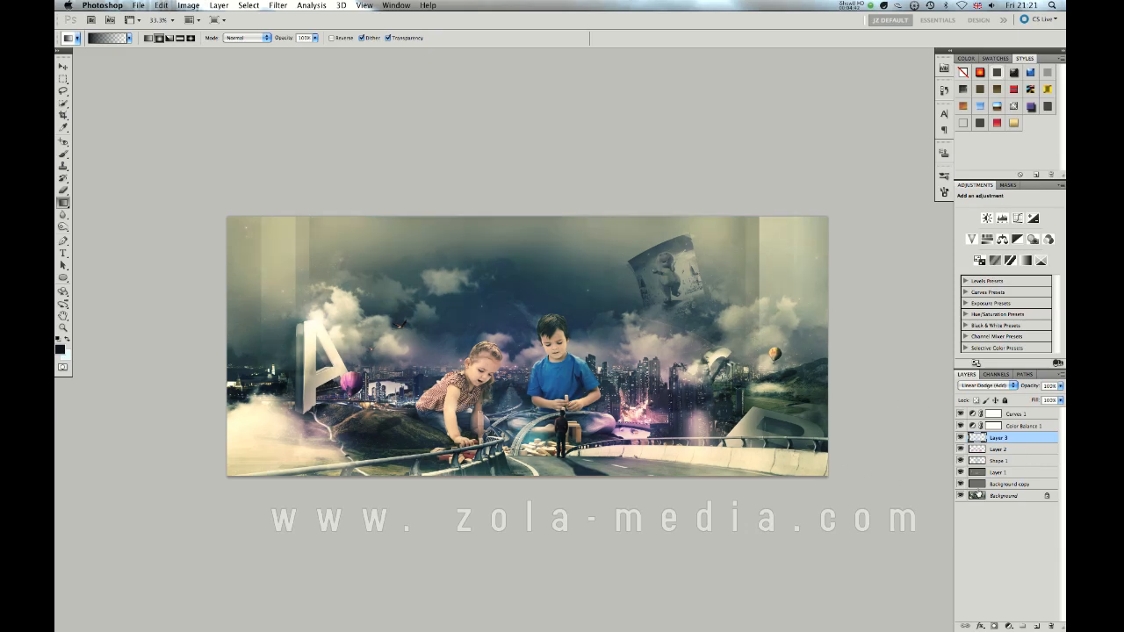
pyautogui.click(960, 437)
pyautogui.click(960, 437)
# Add a new layer above Layer 3, try a dark radial gradient outward from the boy, and undo the gradient.
pyautogui.click(1036, 626)
pyautogui.moveTo(562, 384)
pyautogui.mouseDown()
pyautogui.moveTo(685, 418)
pyautogui.moveTo(808, 465)
pyautogui.moveTo(826, 485)
pyautogui.mouseUp()
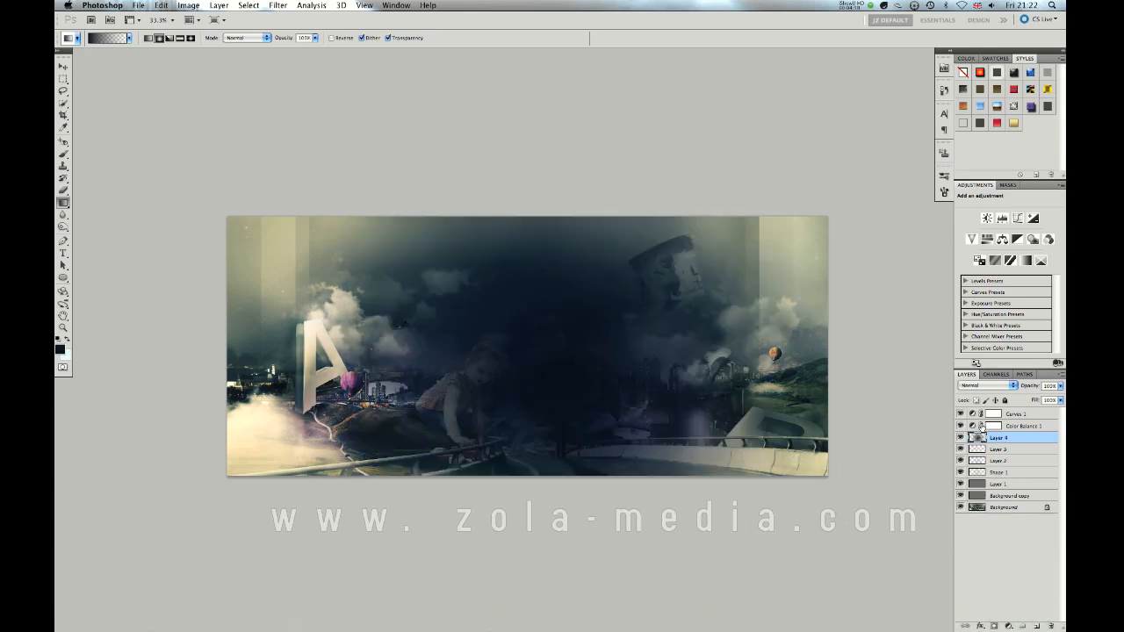
pyautogui.hotkey('ctrl', 'z')
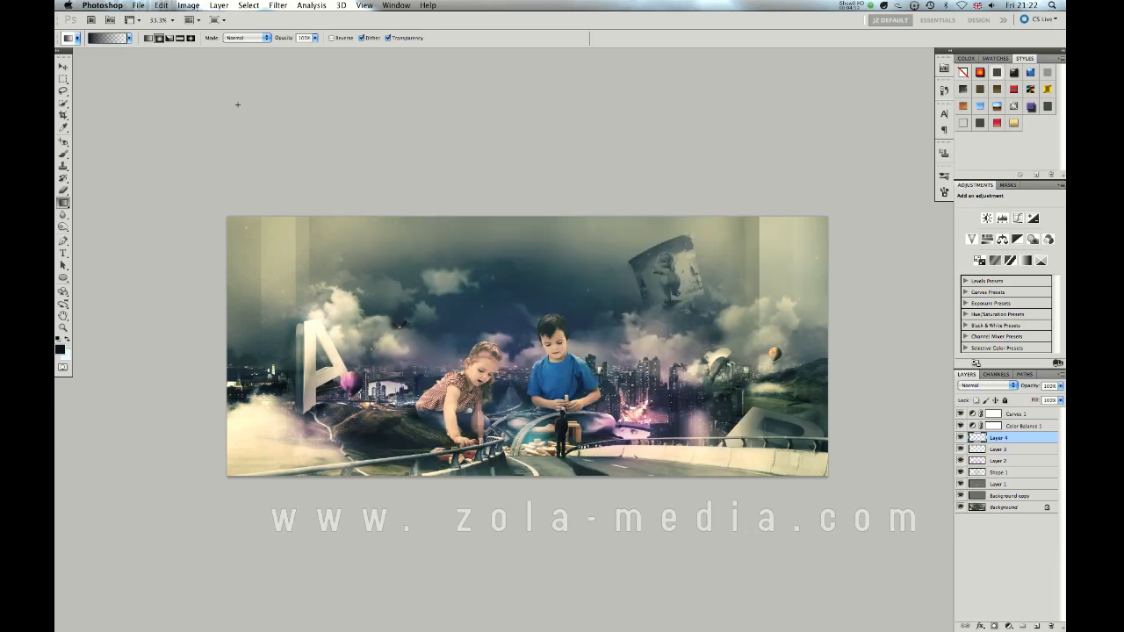
# Turn on gradient reversal, try a radial gradient outward from between the children on Layer 4, and undo the gradient.
pyautogui.click(332, 38)
pyautogui.moveTo(517, 347); pyautogui.dragTo(947, 573)
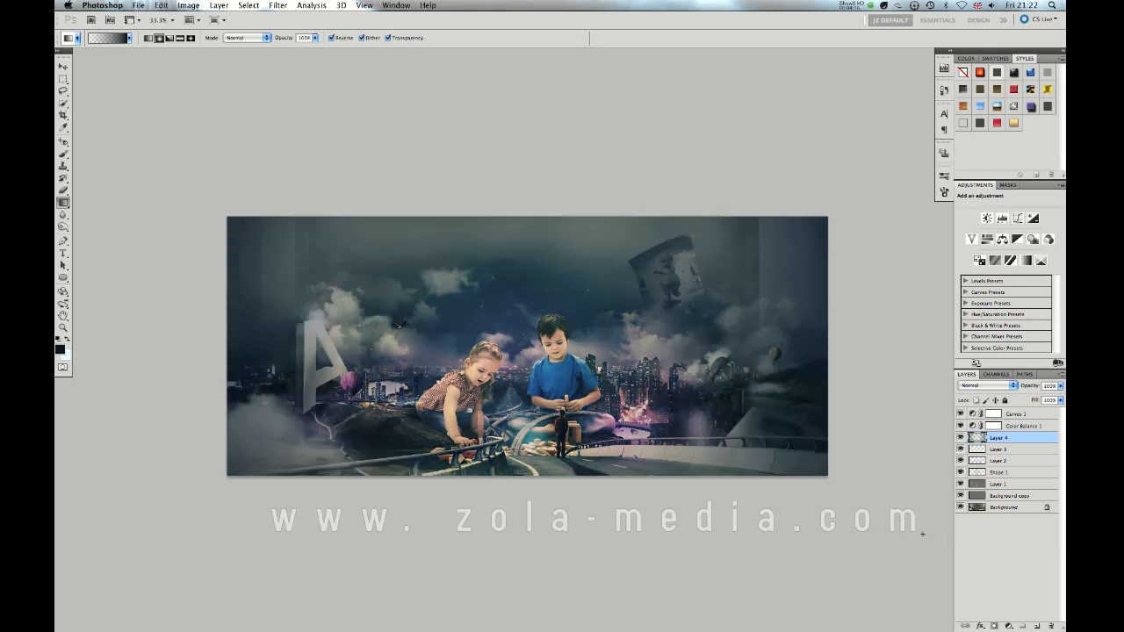
pyautogui.hotkey('ctrl', 'z')
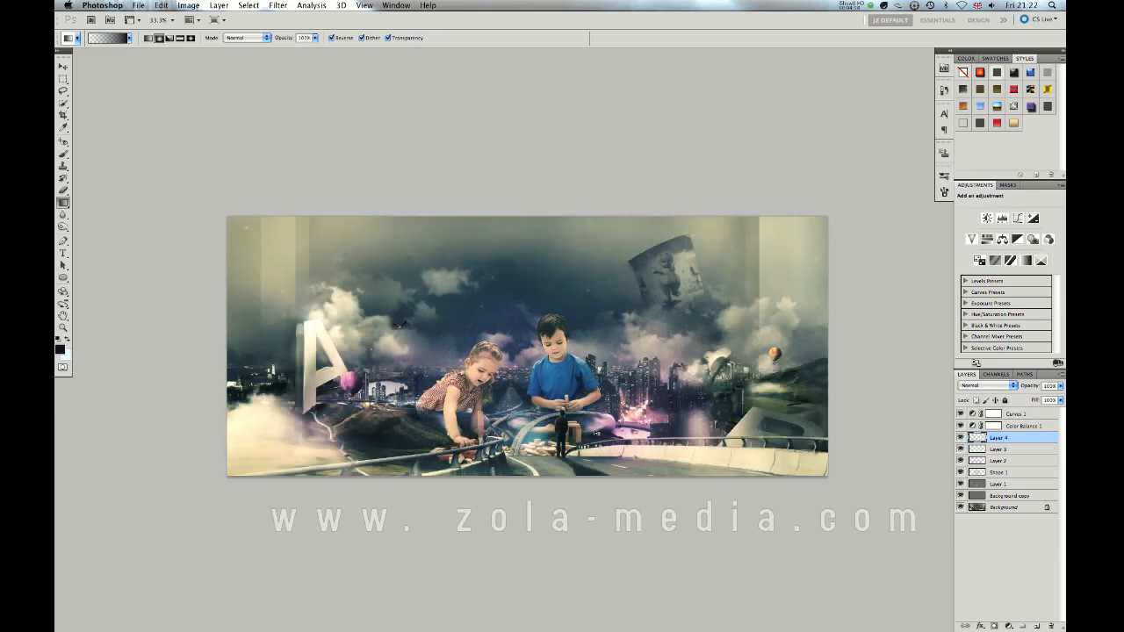
# Edit the gradient by moving its end colour stop and its transparent opacity stop inward towards the middle of the ramp.
pyautogui.hotkey('ctrl', '-')
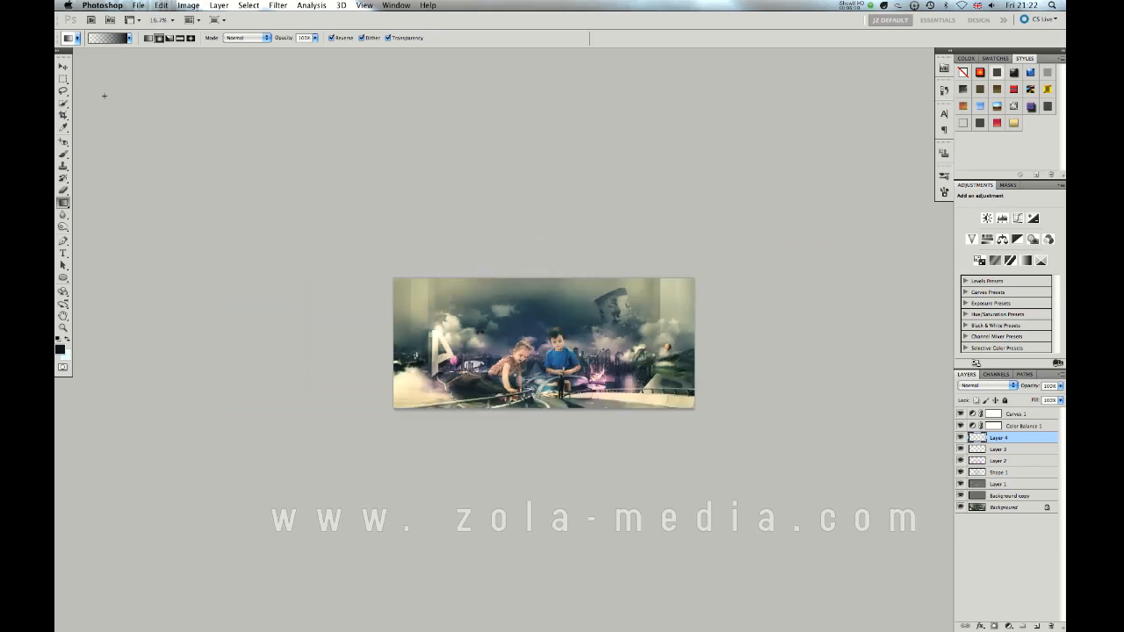
pyautogui.click(112, 38)
pyautogui.moveTo(730, 580); pyautogui.dragTo(596, 580)
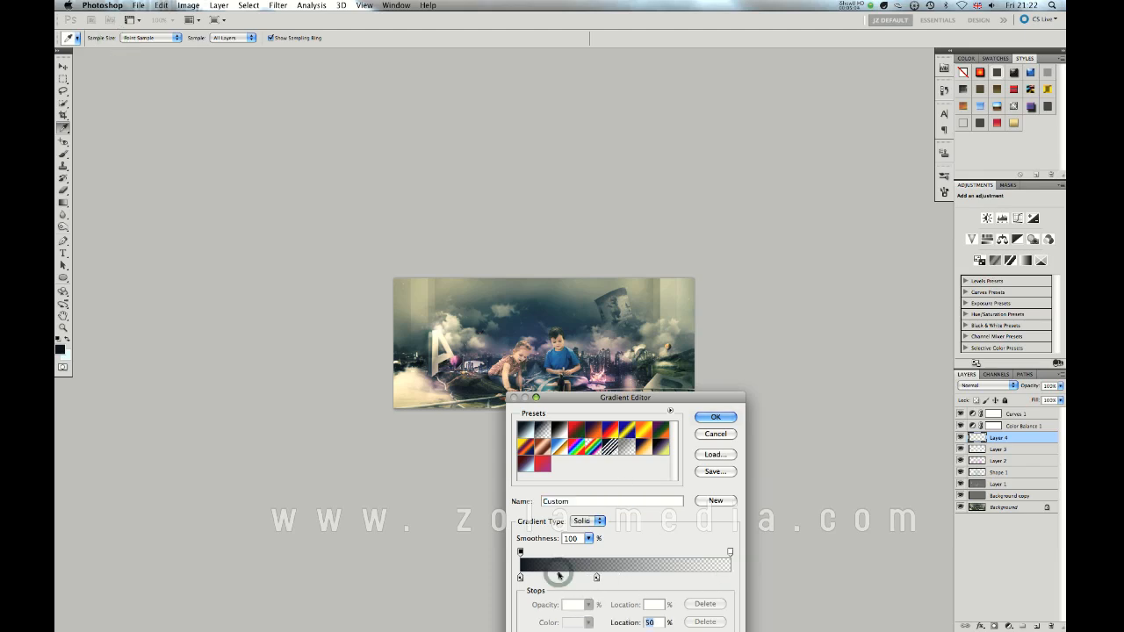
pyautogui.moveTo(729, 552); pyautogui.dragTo(624, 551)
pyautogui.click(715, 417)
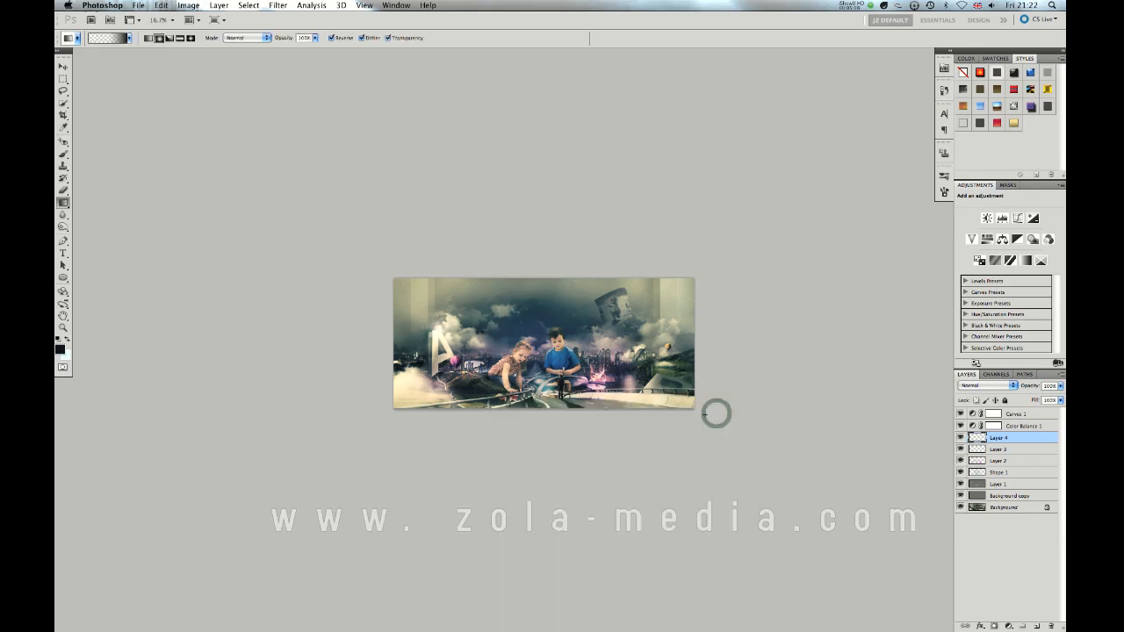
# Darken the image edges on Layer 4 with a reversed radial gradient outward from the boy, replacing a shorter first attempt.
pyautogui.moveTo(566, 365); pyautogui.dragTo(722, 431)
pyautogui.press('super+z')
pyautogui.moveTo(558, 358); pyautogui.dragTo(775, 466)
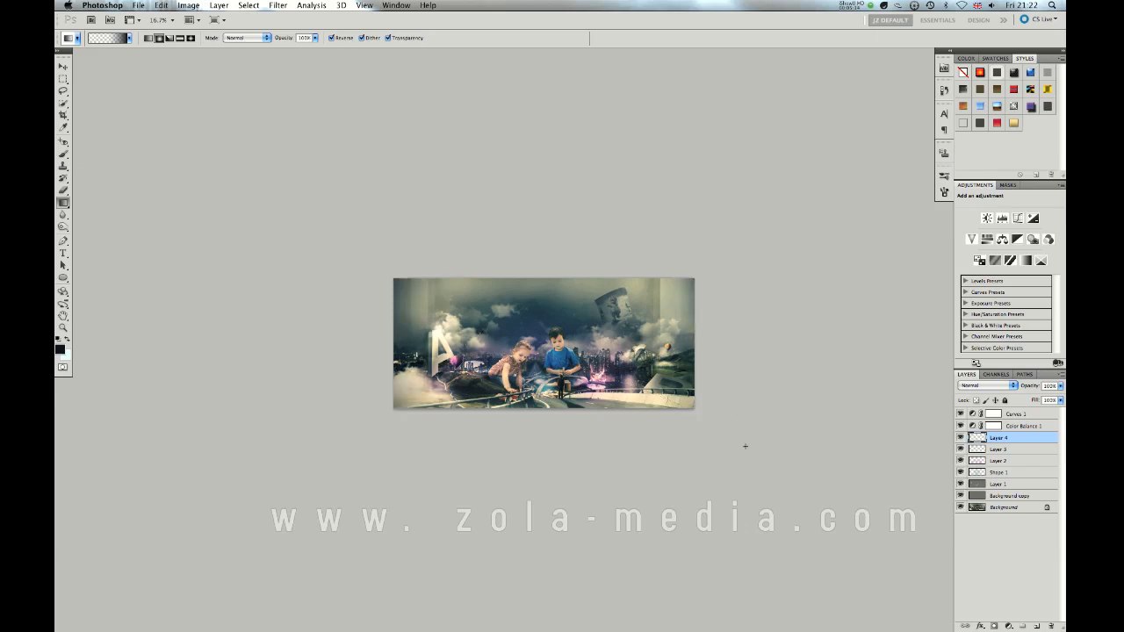
pyautogui.press('super+plus')
pyautogui.press('super+plus')
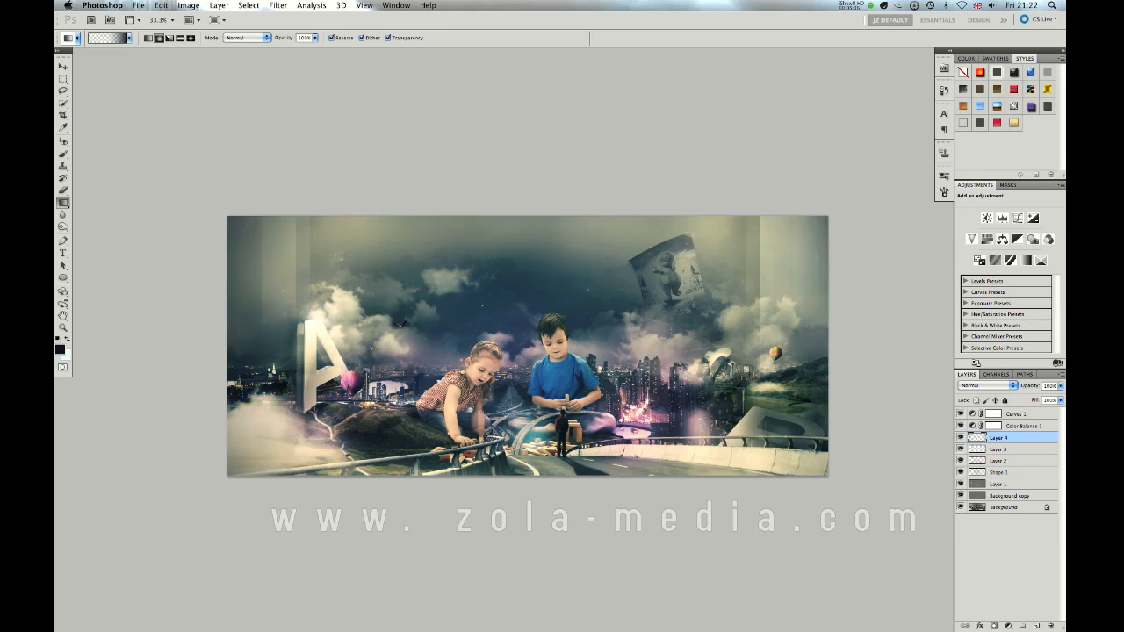
pyautogui.press('super+plus')
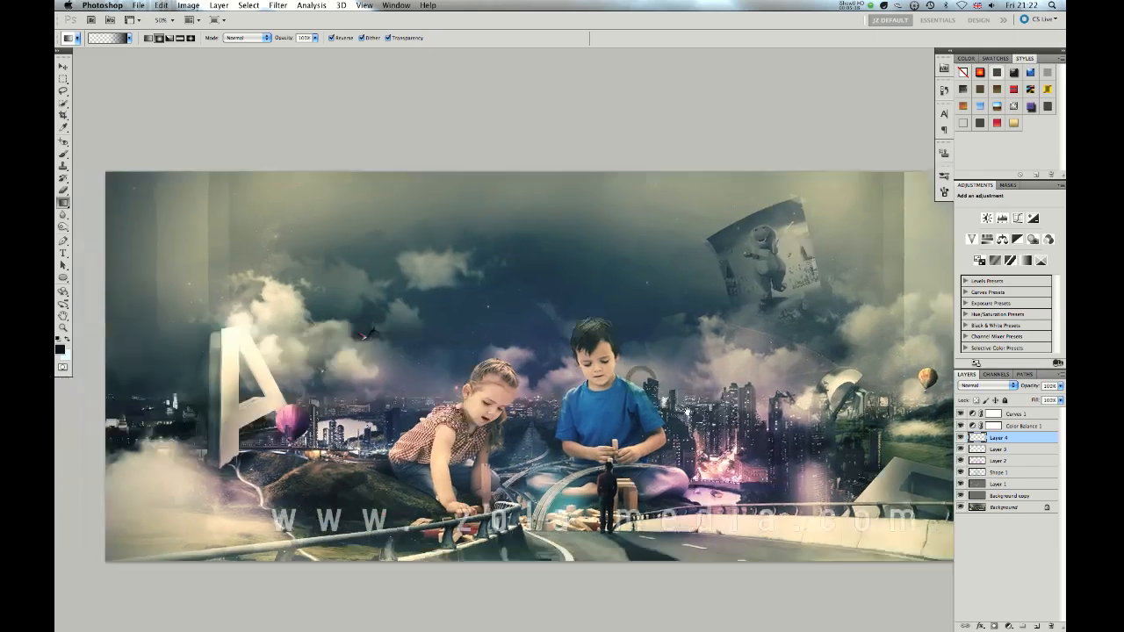
# Choose the hard round brush preset with Shape Dynamics for the Brush tool and bring up its brush tip settings.
pyautogui.click(1032, 414)
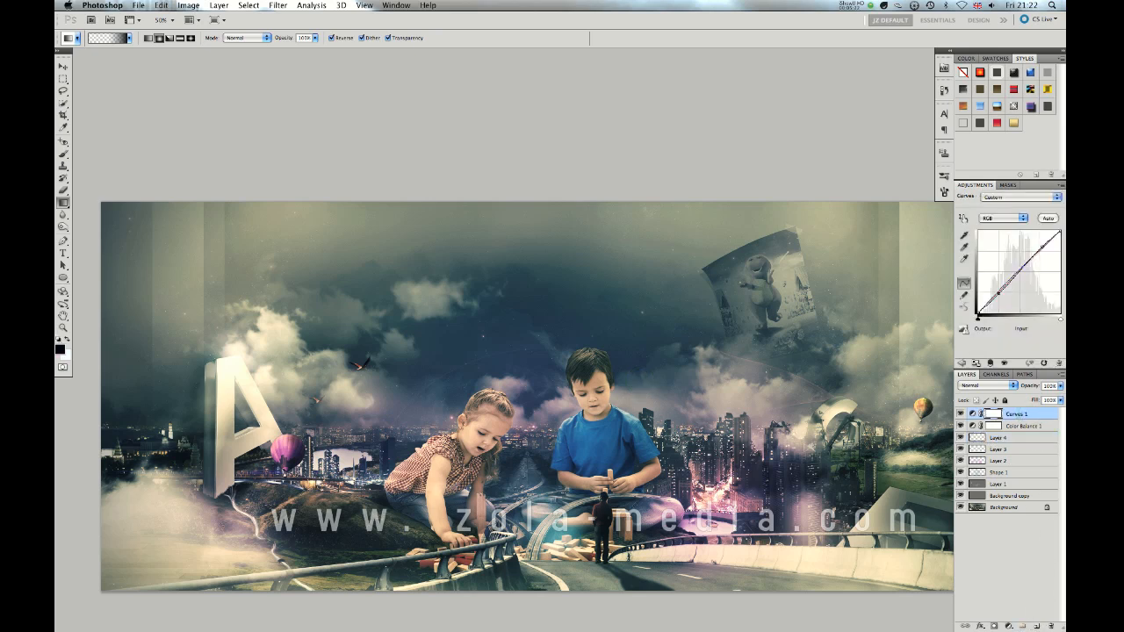
pyautogui.press('p')
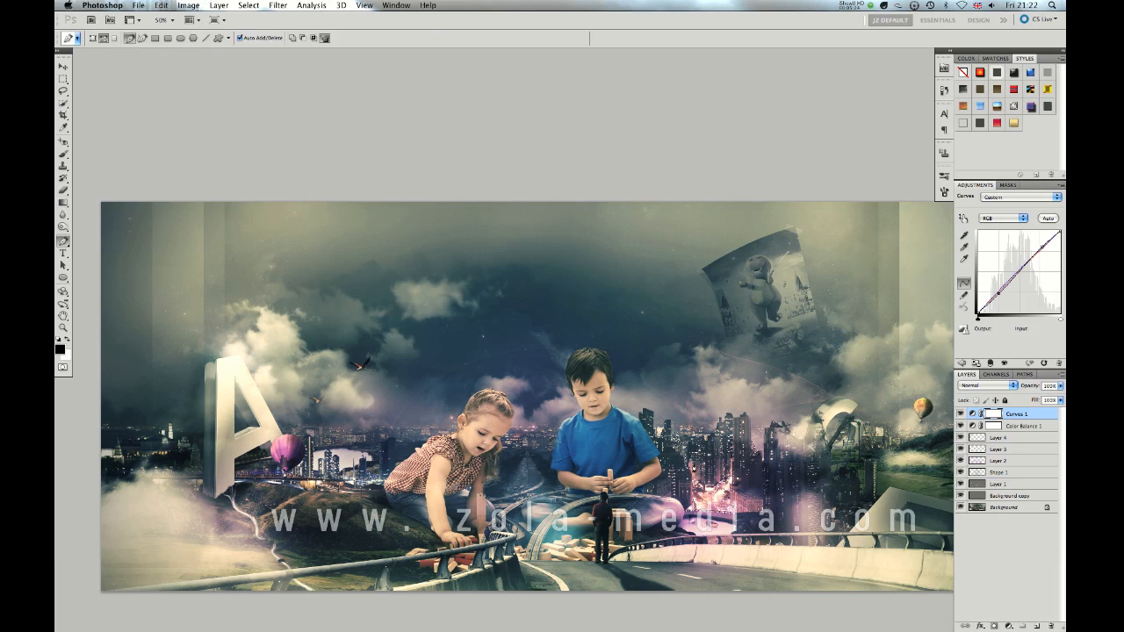
pyautogui.click(944, 175)
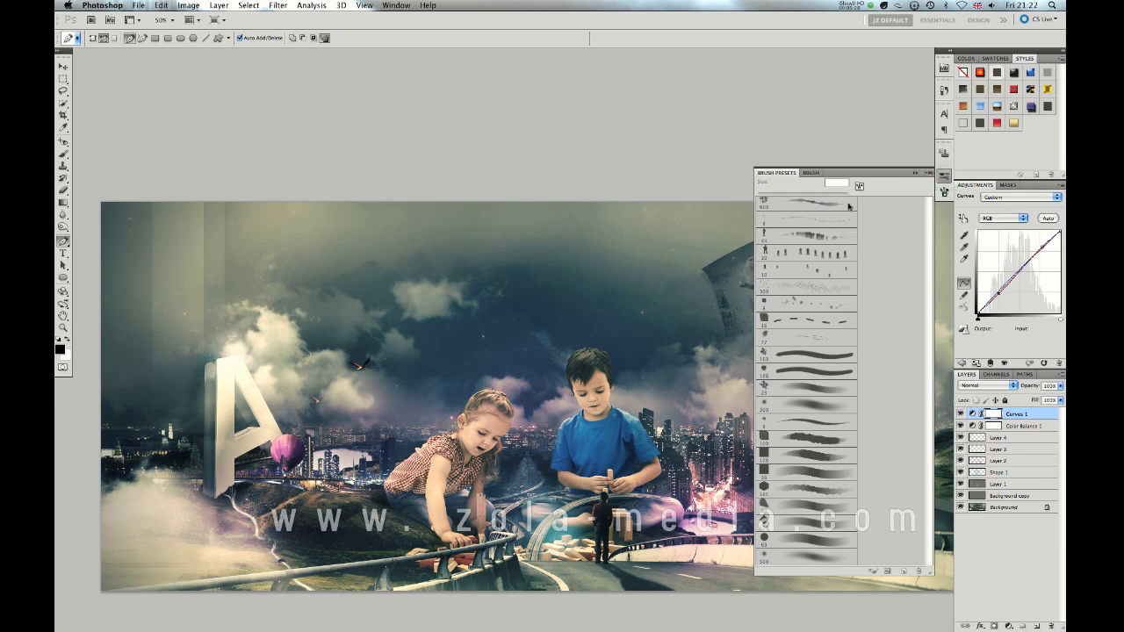
pyautogui.click(811, 172)
pyautogui.press('b')
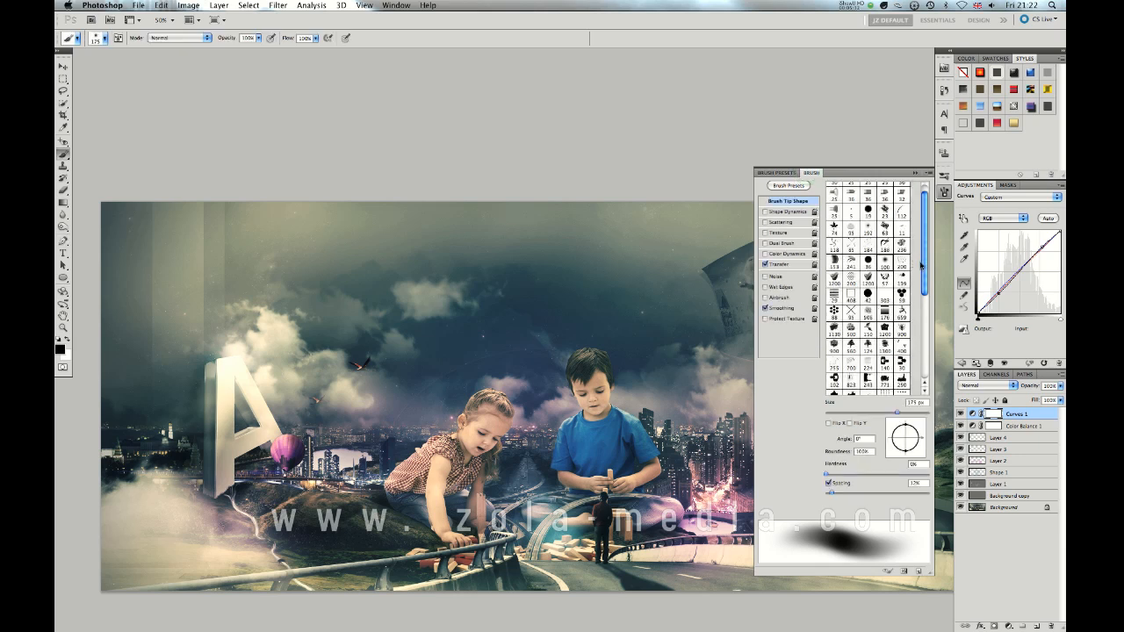
pyautogui.scroll(3, 918, 237)
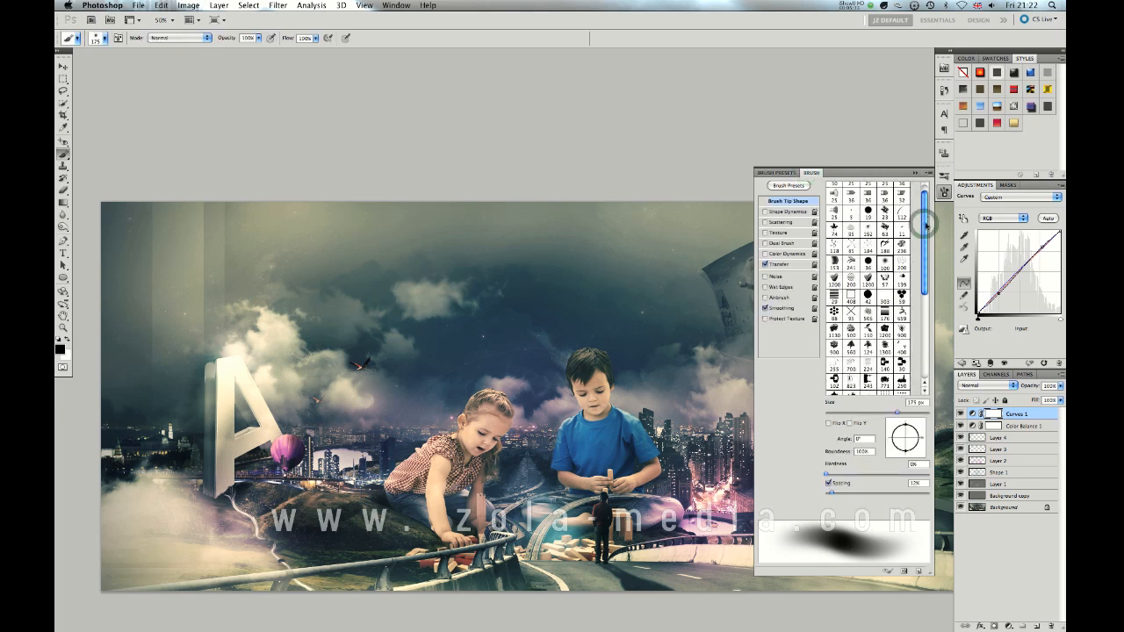
pyautogui.click(785, 174)
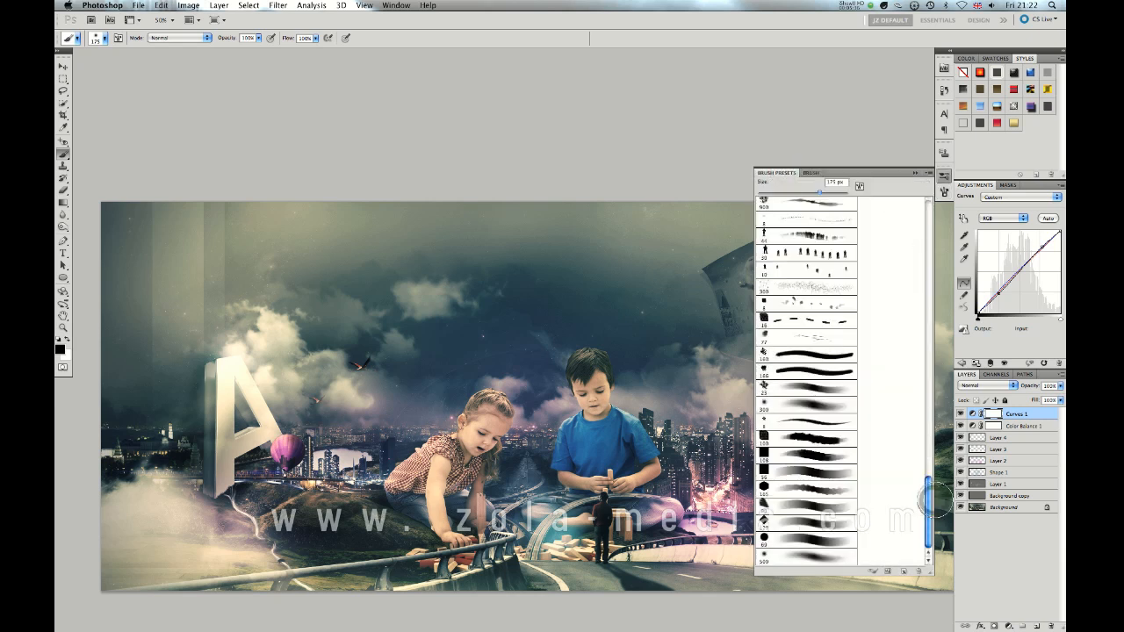
pyautogui.scroll(10, 905, 308)
pyautogui.click(808, 200)
pyautogui.click(809, 172)
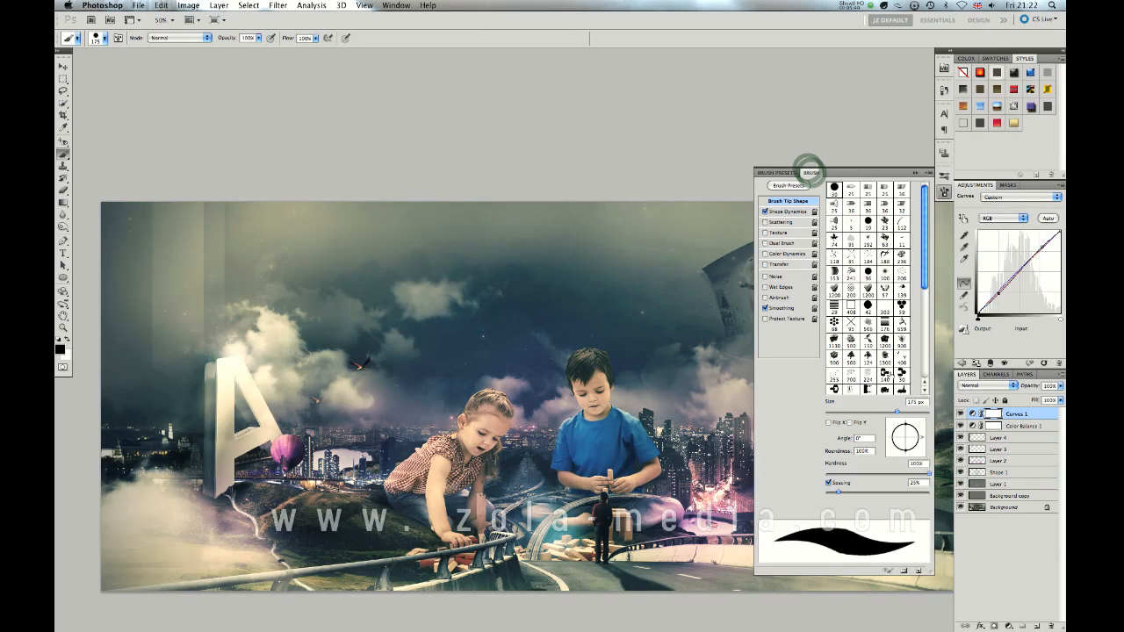
# Set the brush tip to a size of 2 px with reduced hardness and 7% spacing.
pyautogui.moveTo(918, 474); pyautogui.dragTo(828, 494)
pyautogui.moveTo(859, 412); pyautogui.dragTo(832, 416)
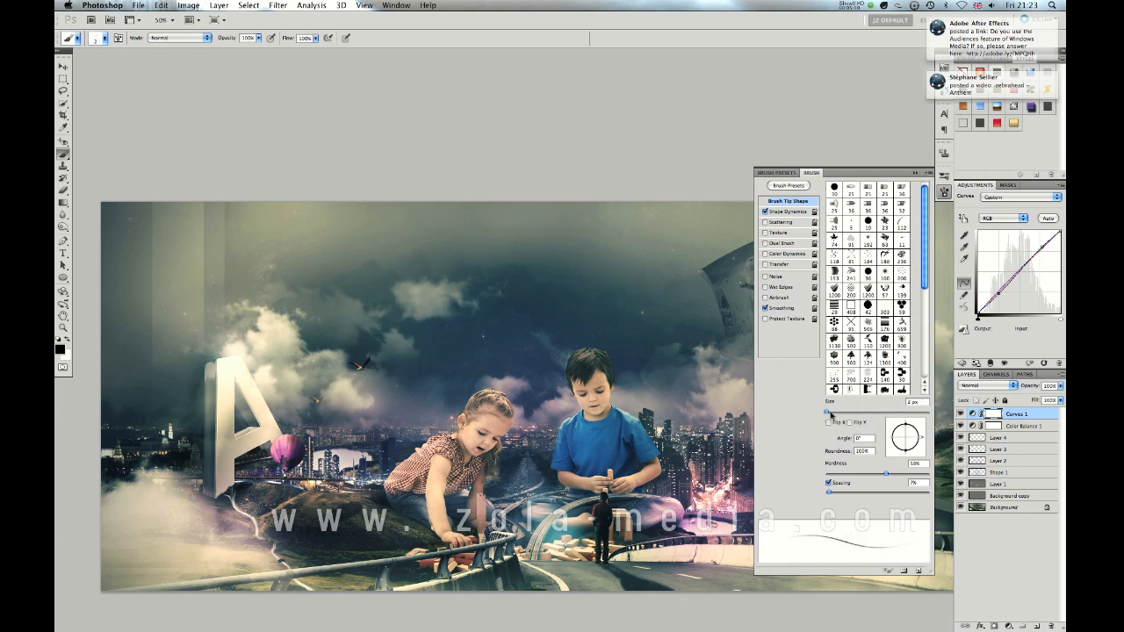
pyautogui.click(915, 172)
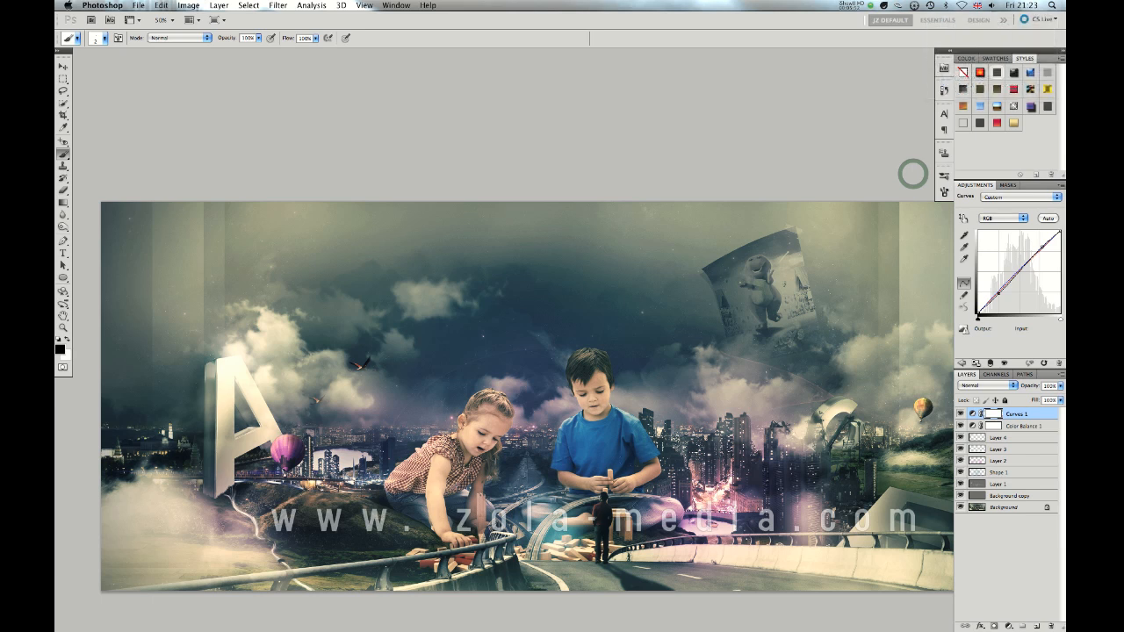
# Add a new layer above Layer 4 and set the Pen tool to draw paths.
pyautogui.press('p')
pyautogui.click(1038, 438)
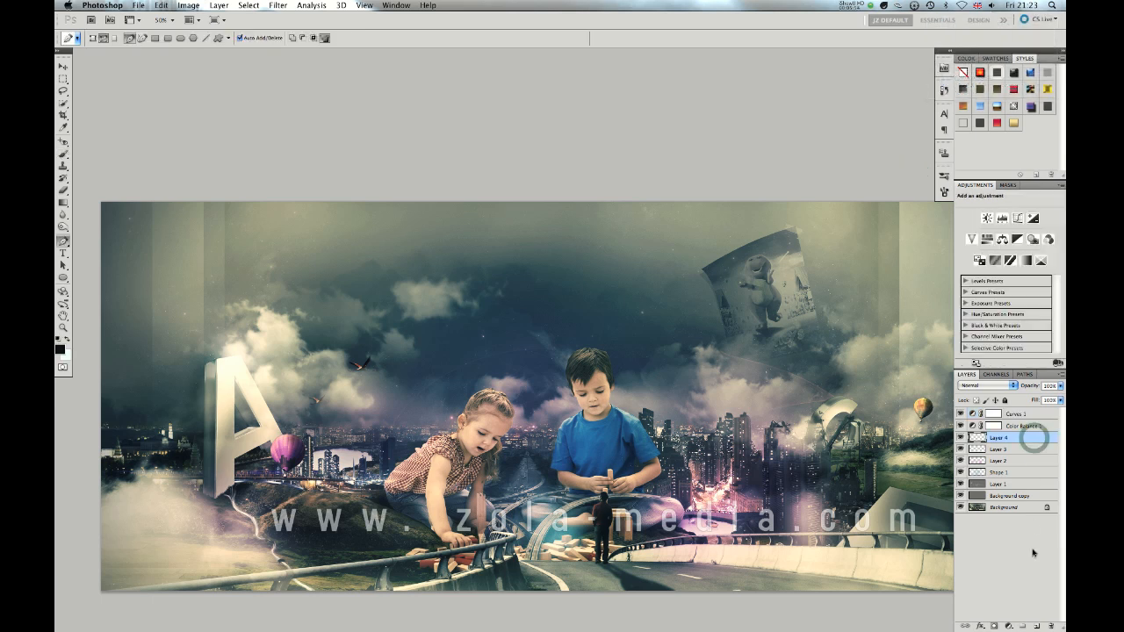
pyautogui.click(1037, 625)
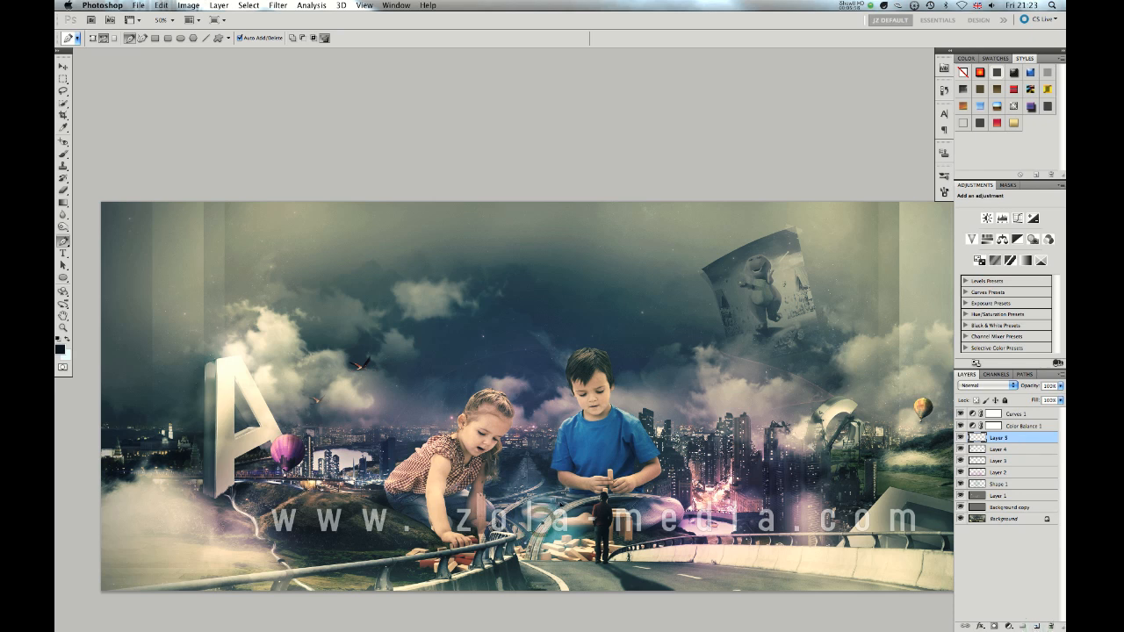
pyautogui.click(103, 39)
pyautogui.scroll(2, 573, 567)
# Set the foreground colour to pale green #d8f5c9 for stroking the path.
pyautogui.rightClick(525, 387)
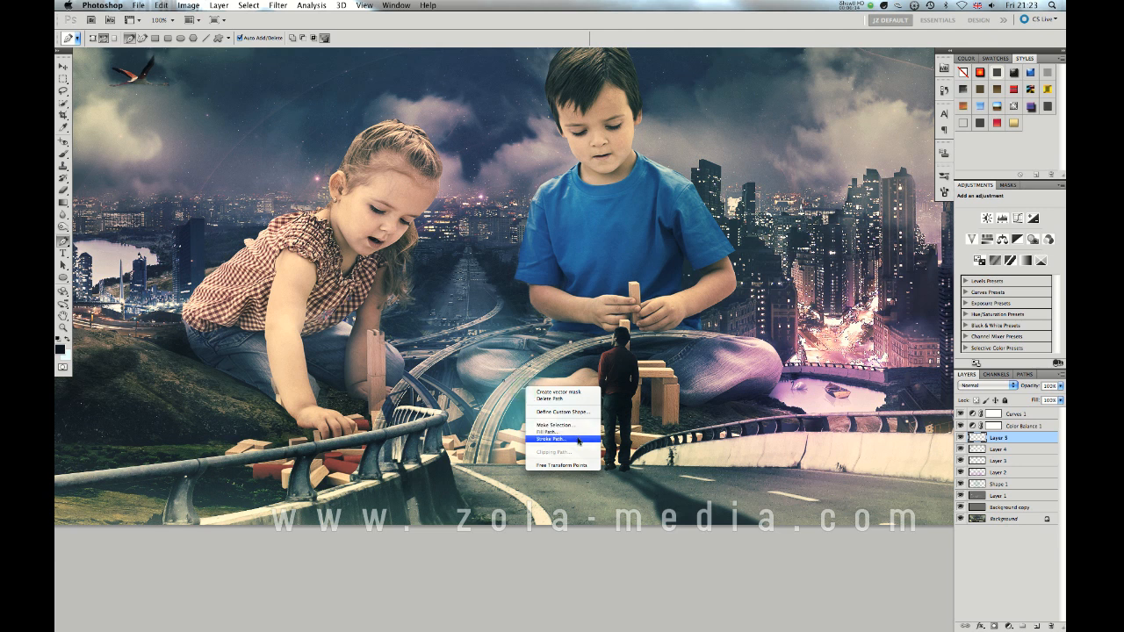
pyautogui.click(579, 442)
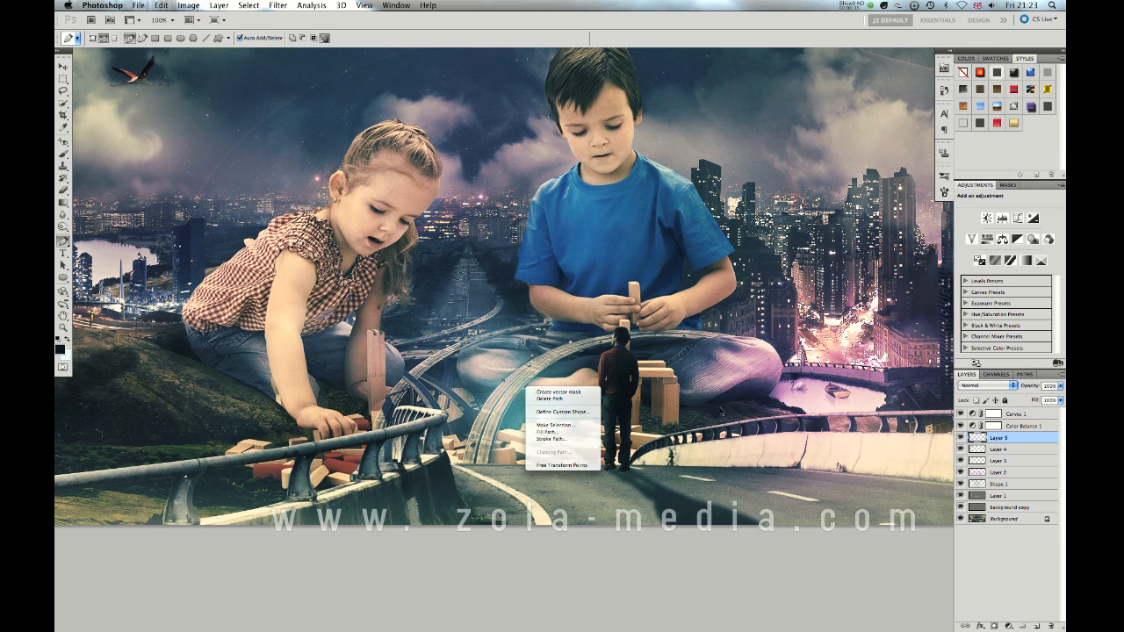
pyautogui.click(61, 348)
pyautogui.click(253, 310)
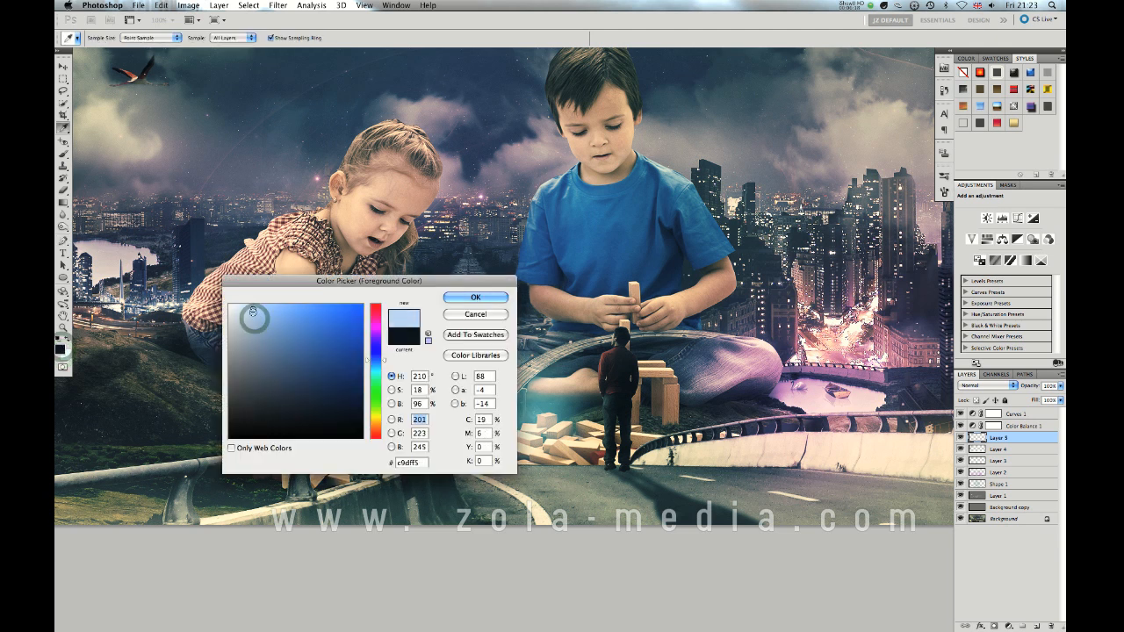
pyautogui.click(375, 404)
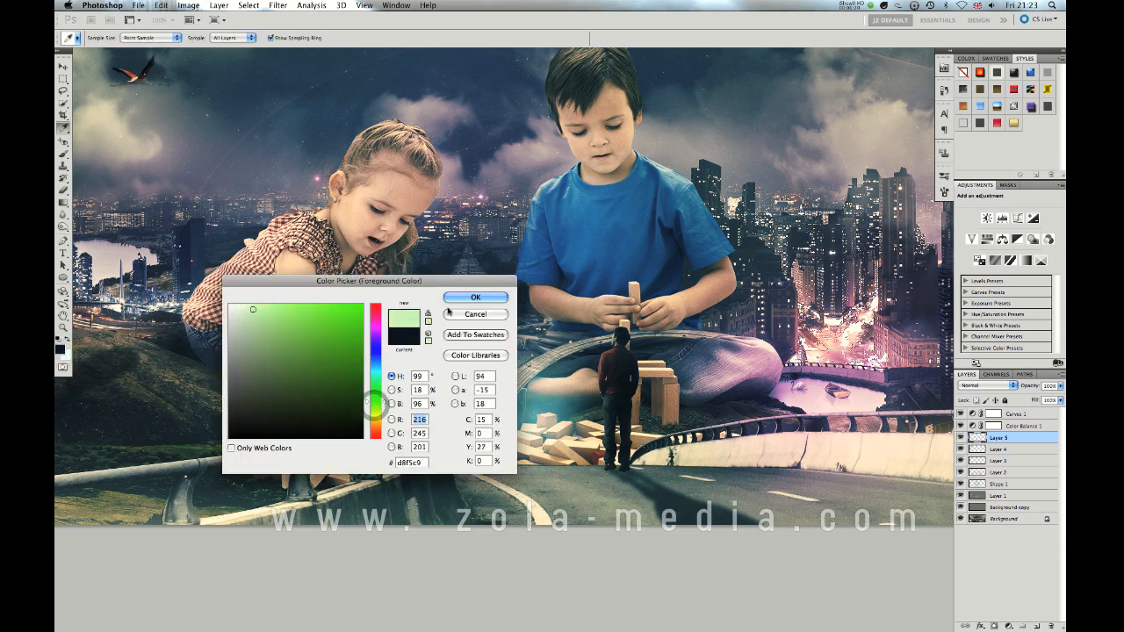
pyautogui.click(452, 298)
# Stroke the path on Layer 5 with the Brush and Simulate Pressure enabled, and delete the path.
pyautogui.rightClick(510, 406)
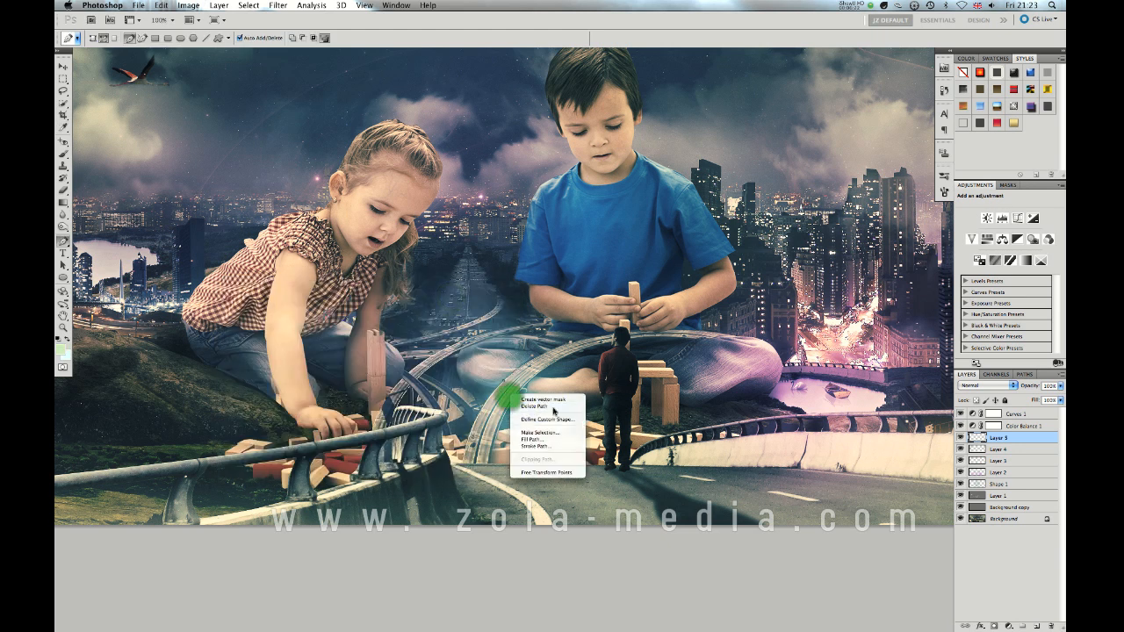
pyautogui.click(549, 447)
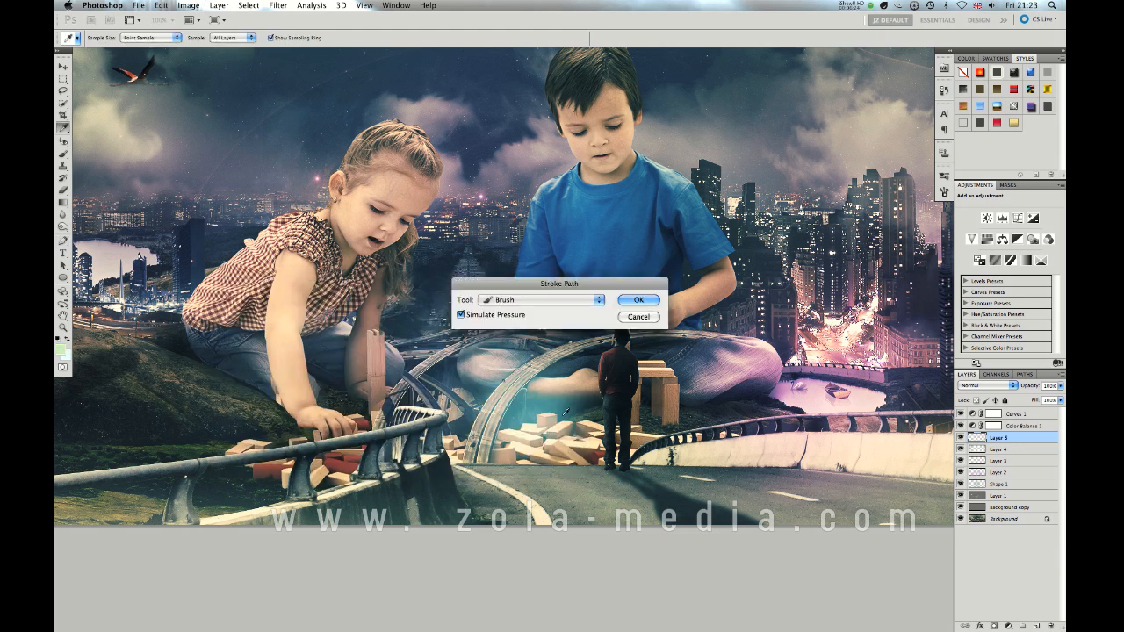
pyautogui.click(636, 299)
pyautogui.rightClick(503, 395)
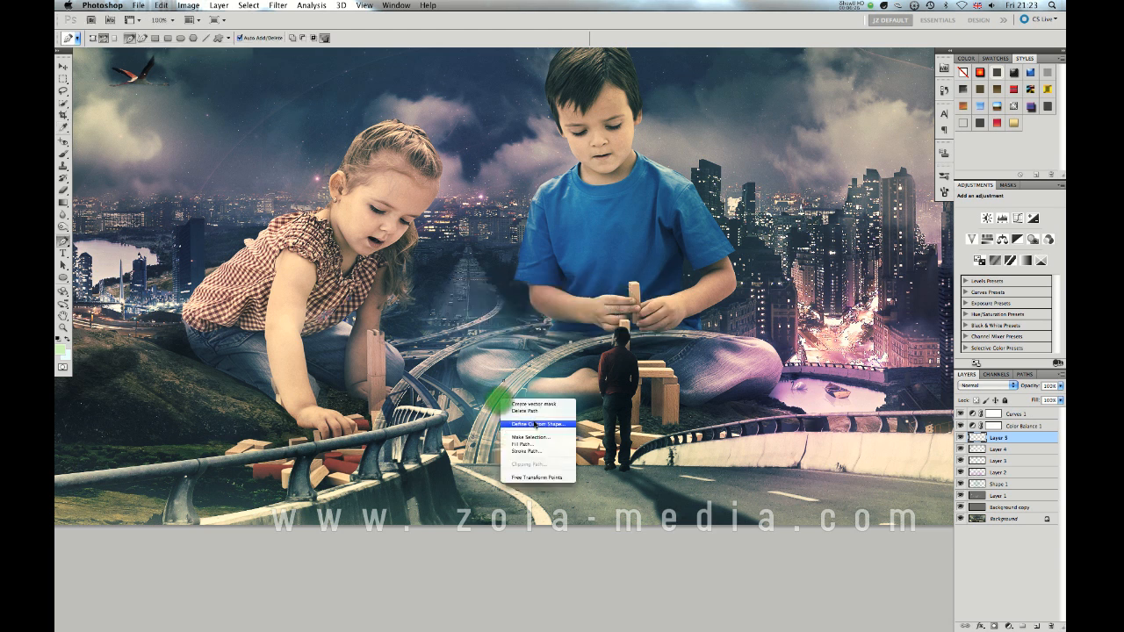
pyautogui.click(520, 401)
# Add an Outer Glow layer style with its default settings to Layer 5.
pyautogui.press('v')
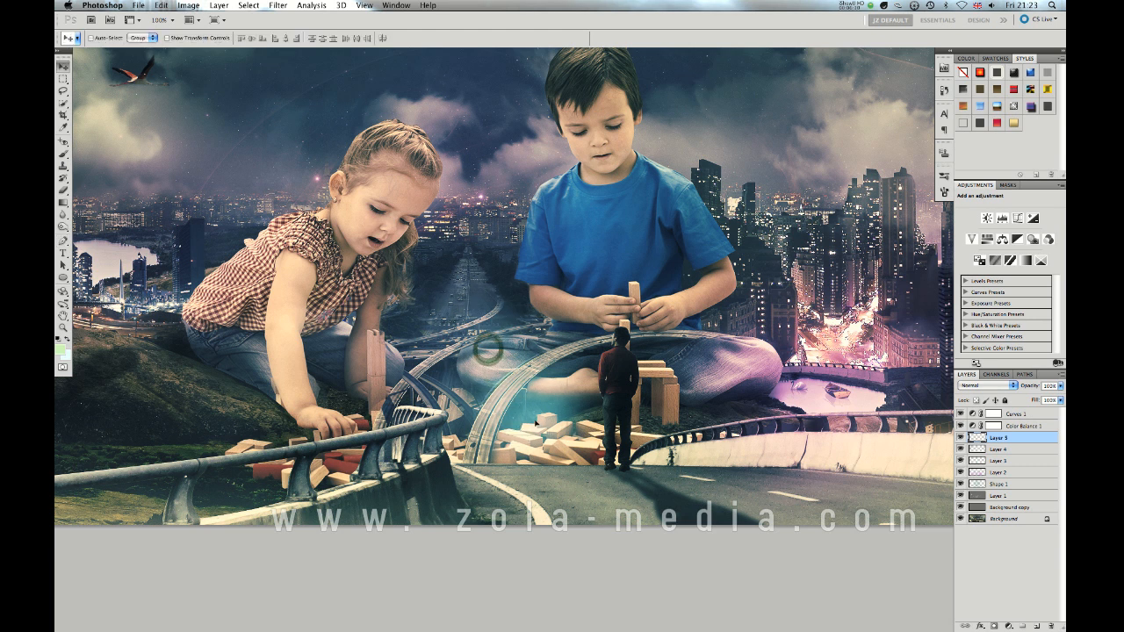
pyautogui.doubleClick(1028, 440)
pyautogui.moveTo(444, 321); pyautogui.dragTo(455, 436)
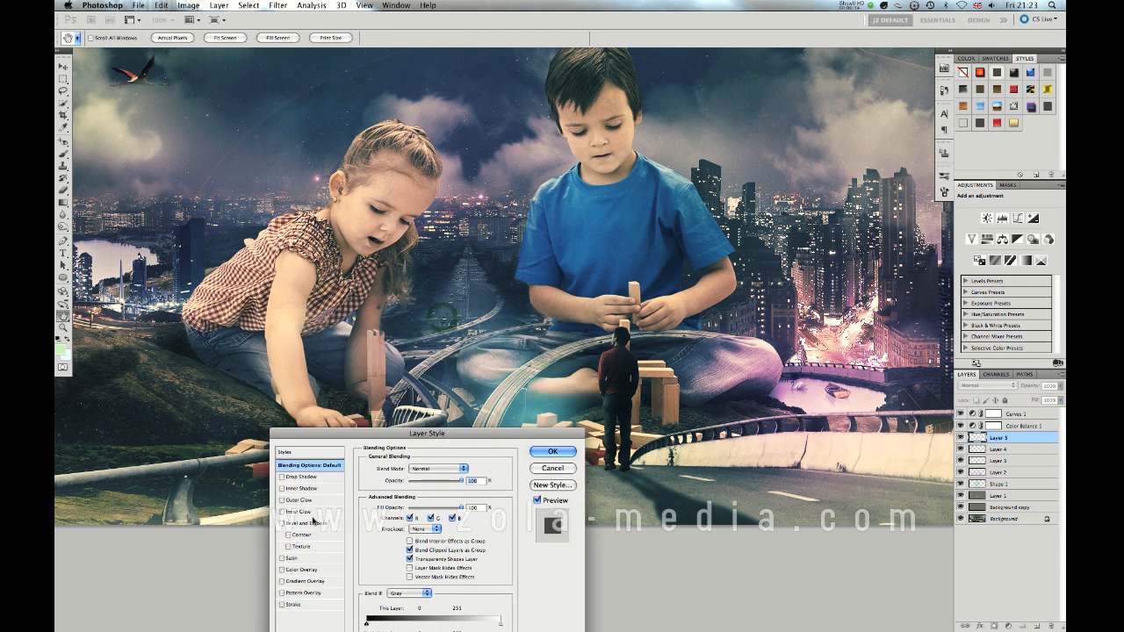
pyautogui.click(282, 500)
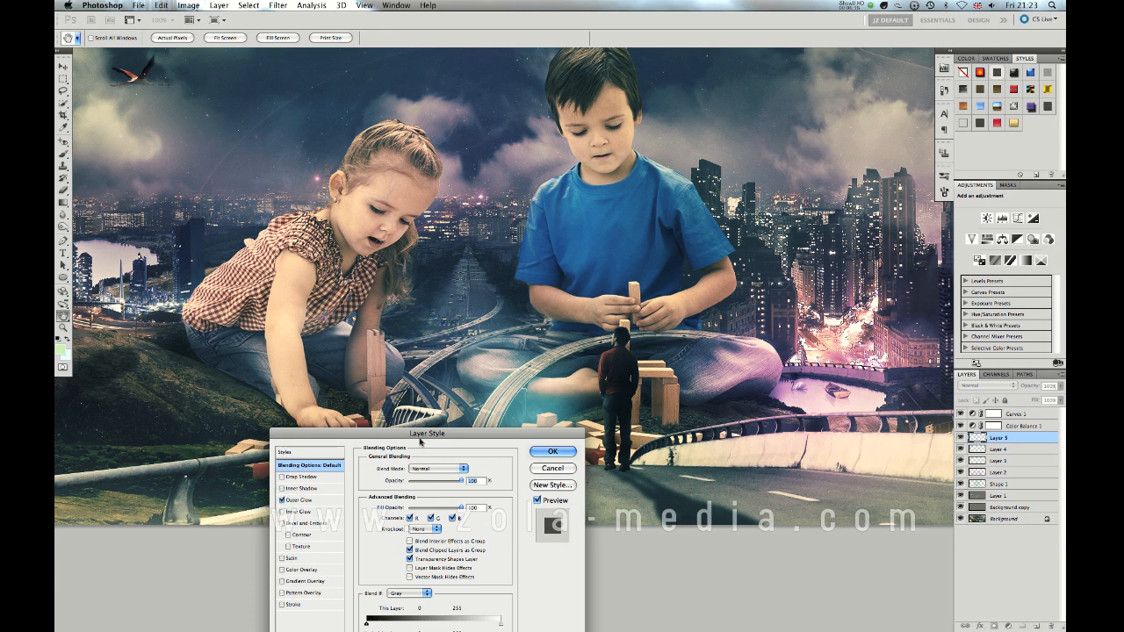
pyautogui.click(550, 450)
# Reduce the brush size by one step and return to the Pen tool.
pyautogui.press('b')
pyautogui.press('[')
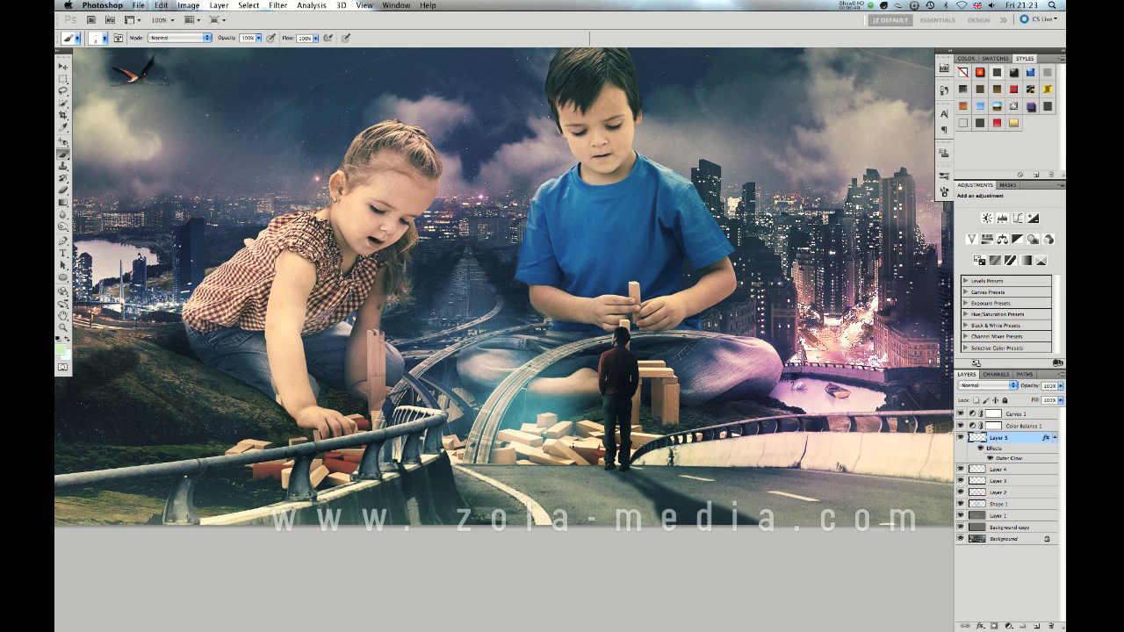
pyautogui.press('p')
pyautogui.scroll(2, 590, 367)
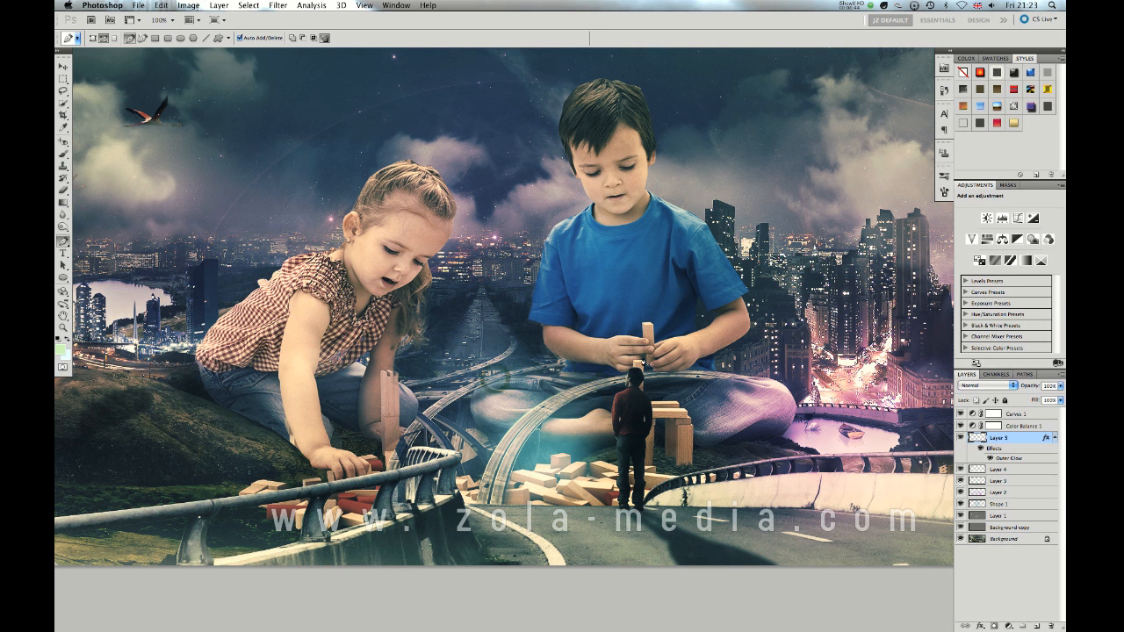
pyautogui.click(562, 293)
pyautogui.moveTo(524, 163); pyautogui.dragTo(496, 171)
pyautogui.press('BackSpace')
pyautogui.press('BackSpace')
# Draw a curved Pen path across the boy's sleeve above his forearm and stroke it with the Brush on Layer 5.
pyautogui.click(710, 269)
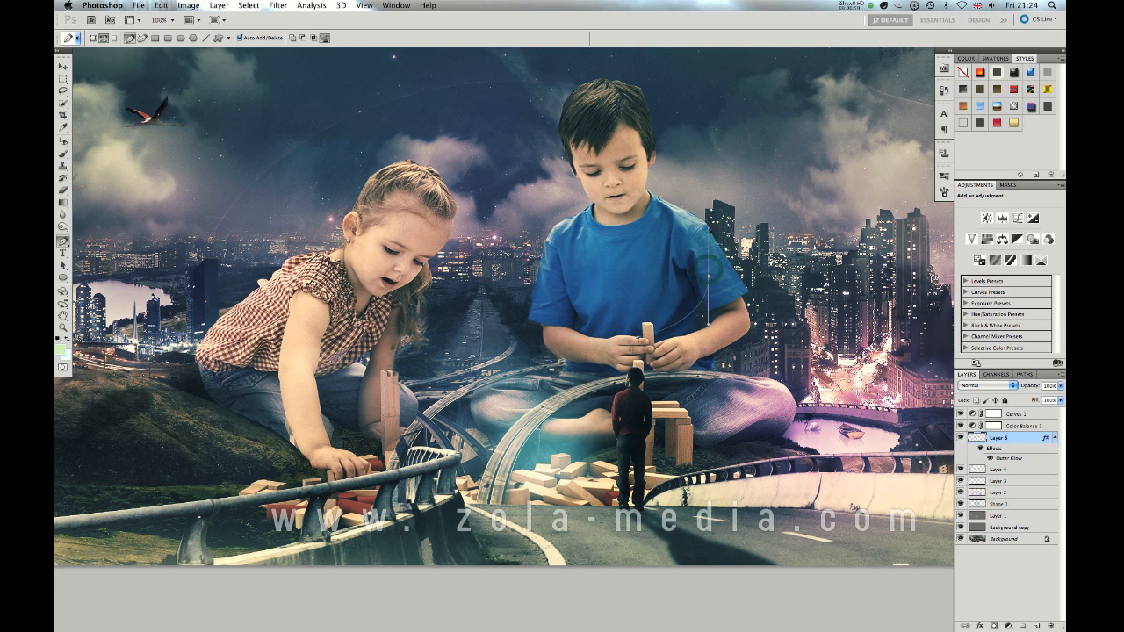
pyautogui.moveTo(686, 196); pyautogui.dragTo(670, 151)
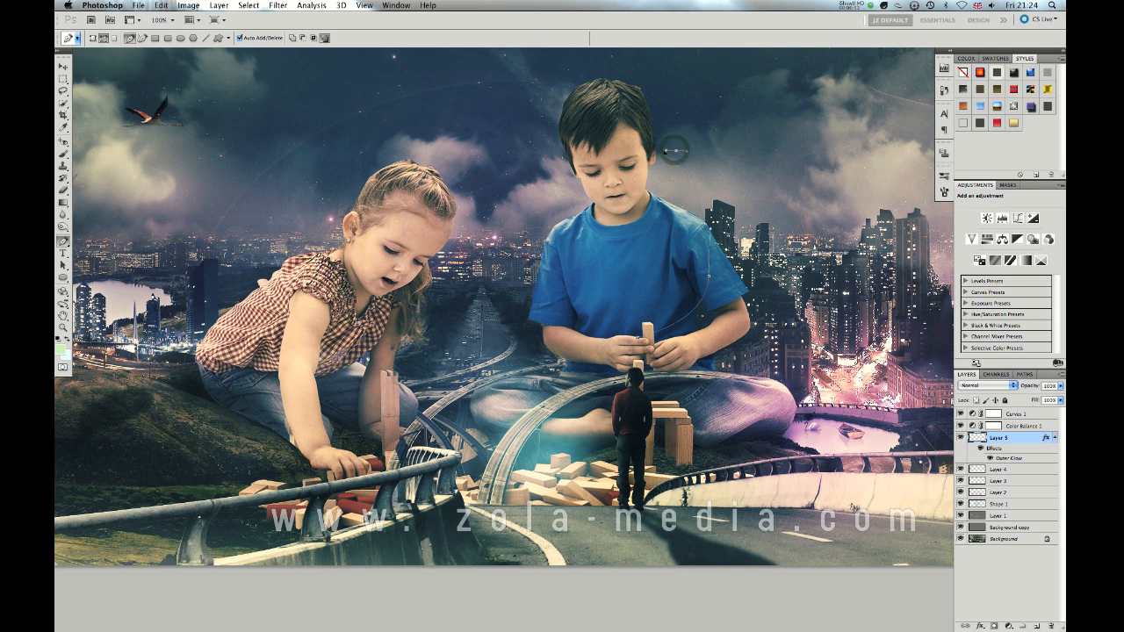
pyautogui.click(690, 171)
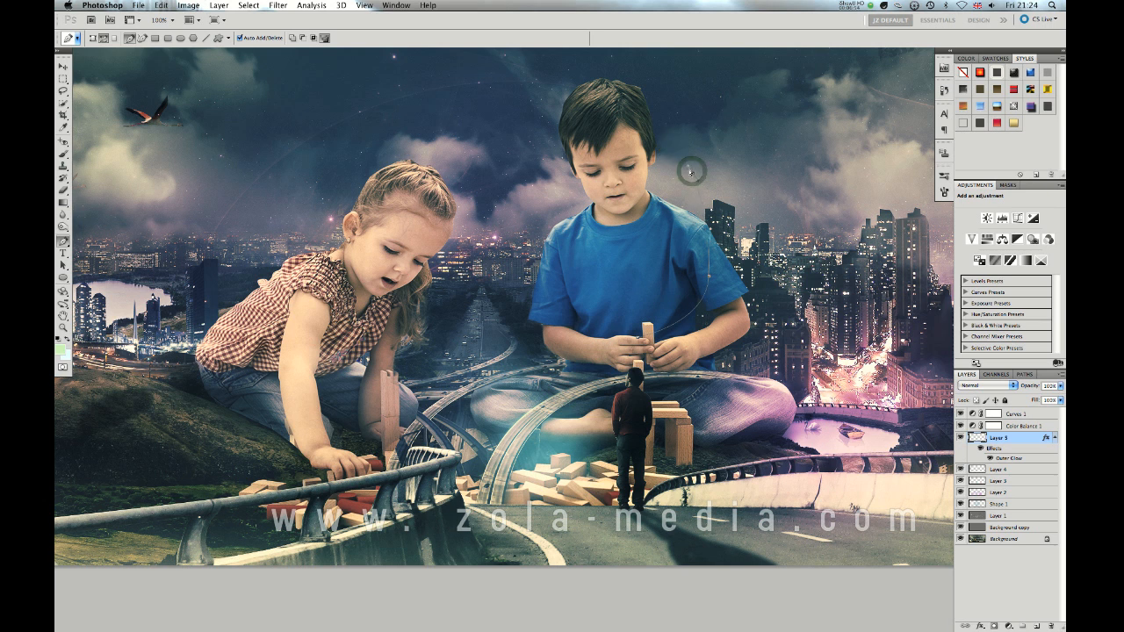
pyautogui.rightClick(720, 348)
pyautogui.click(752, 397)
pyautogui.click(640, 296)
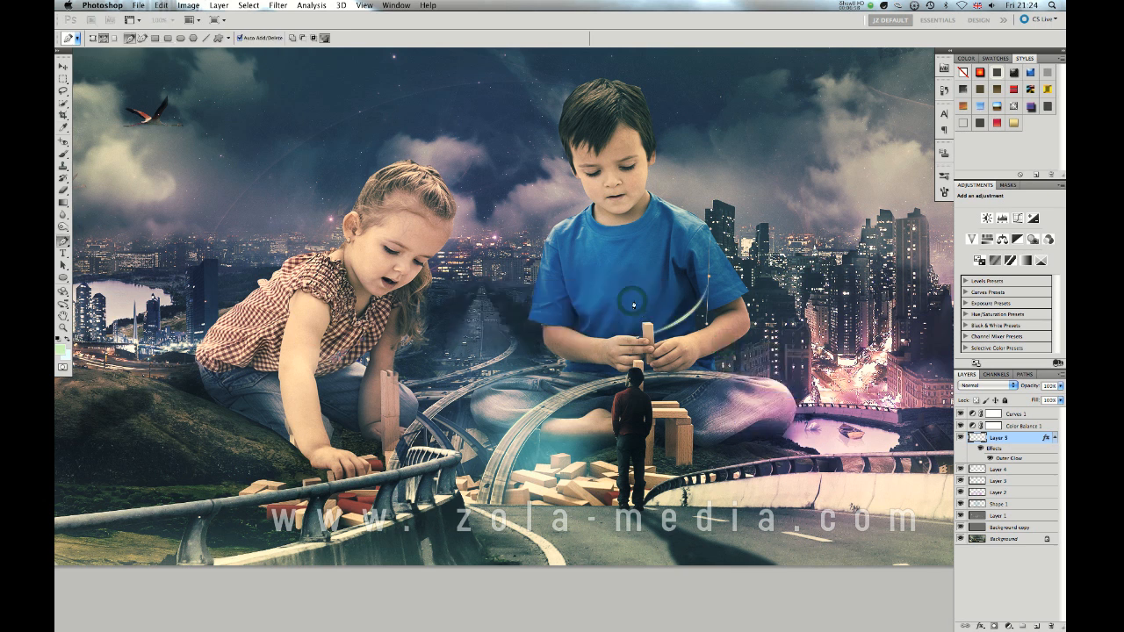
# Delete the stroked Pen path across the boy's sleeve.
pyautogui.rightClick(708, 325)
pyautogui.click(740, 354)
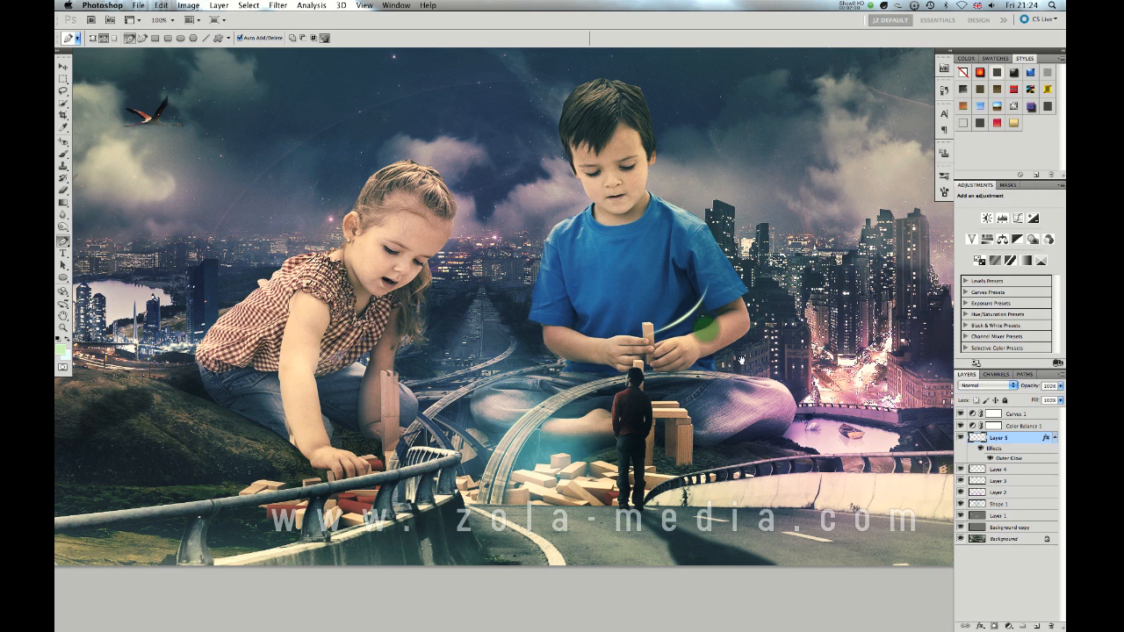
pyautogui.moveTo(705, 328); pyautogui.dragTo(721, 350)
pyautogui.moveTo(699, 502); pyautogui.dragTo(671, 497)
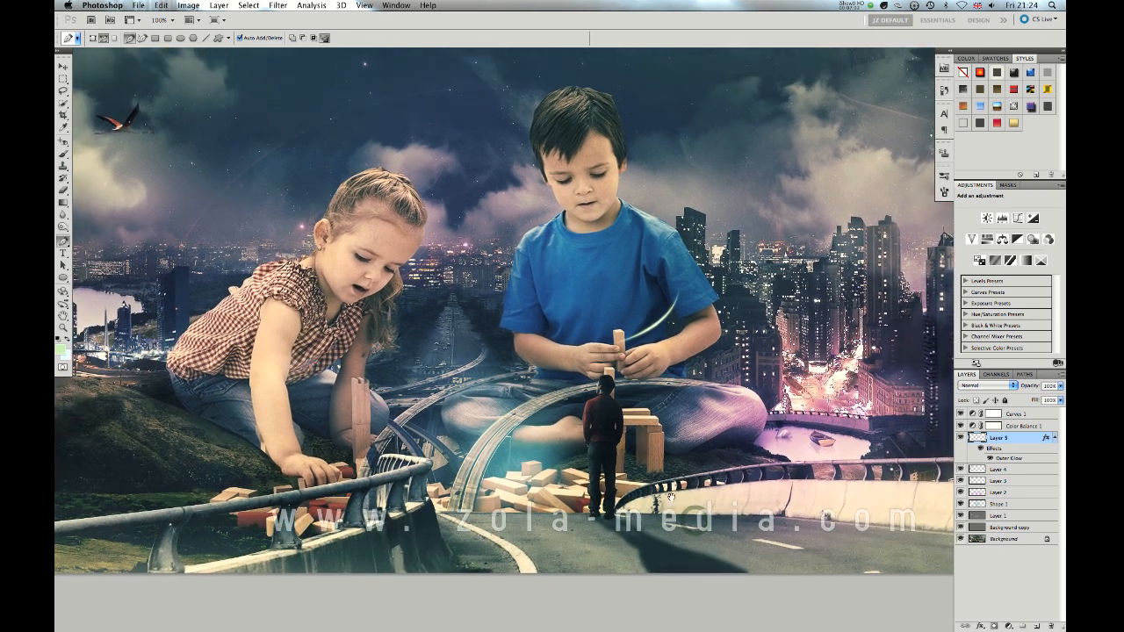
# Try freehand light streaks across the boy's shirt with the Brush, and undo them.
pyautogui.press('b')
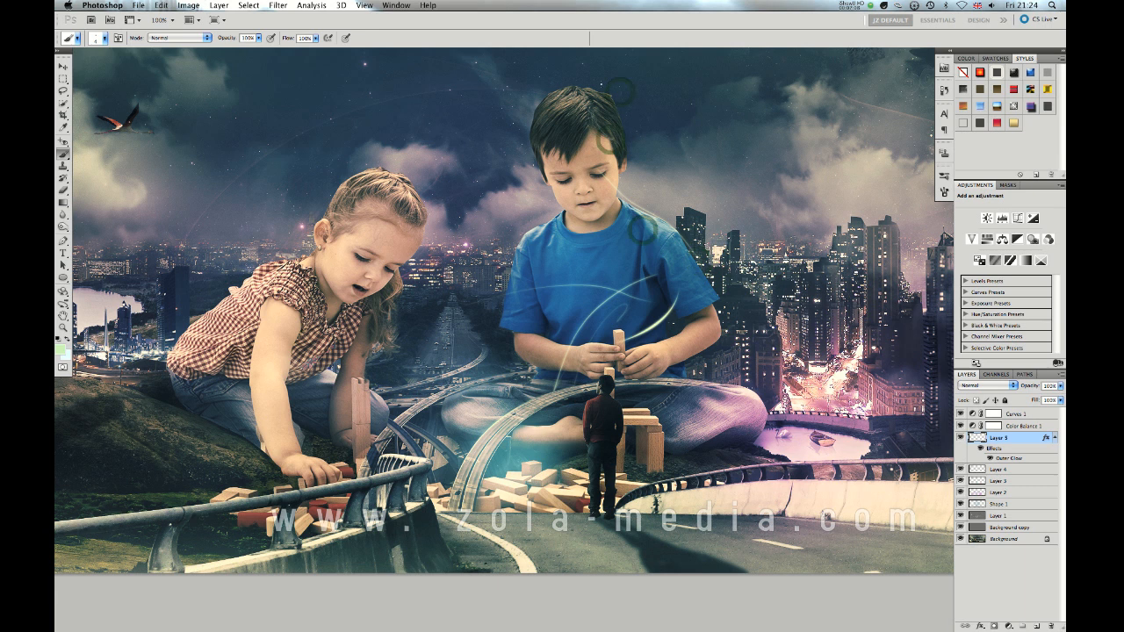
pyautogui.press('super+z')
pyautogui.press('alt+super+z')
pyautogui.press('alt+super+z')
pyautogui.press('alt+super+z')
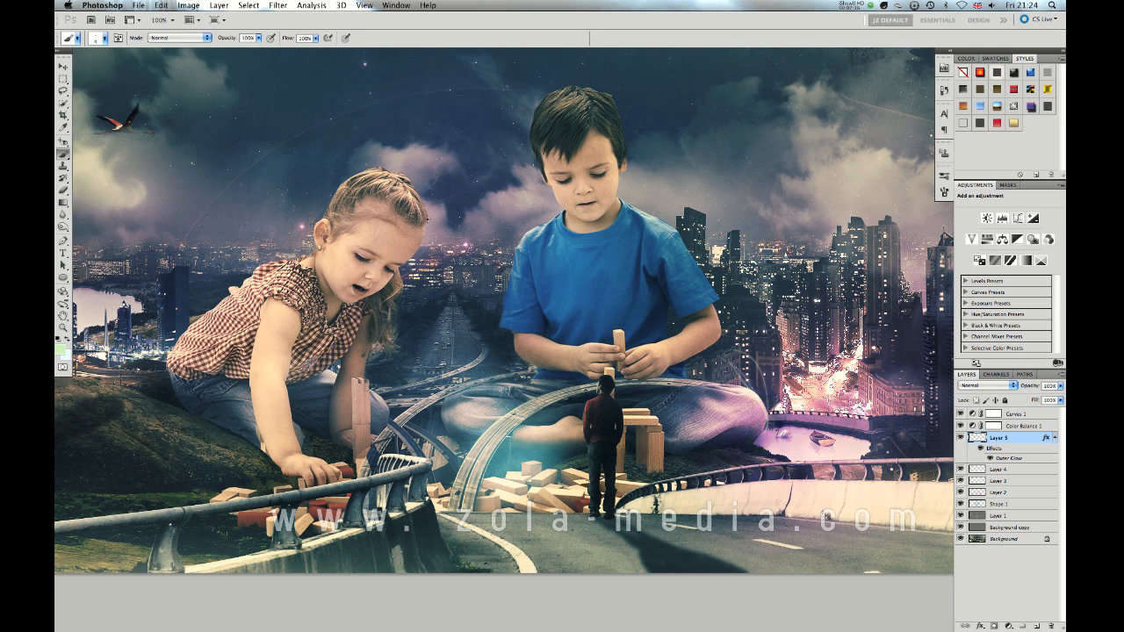
# Paint a thin freehand light streak in the sky just behind the girl's head on Layer 5.
pyautogui.moveTo(390, 195); pyautogui.dragTo(318, 193)
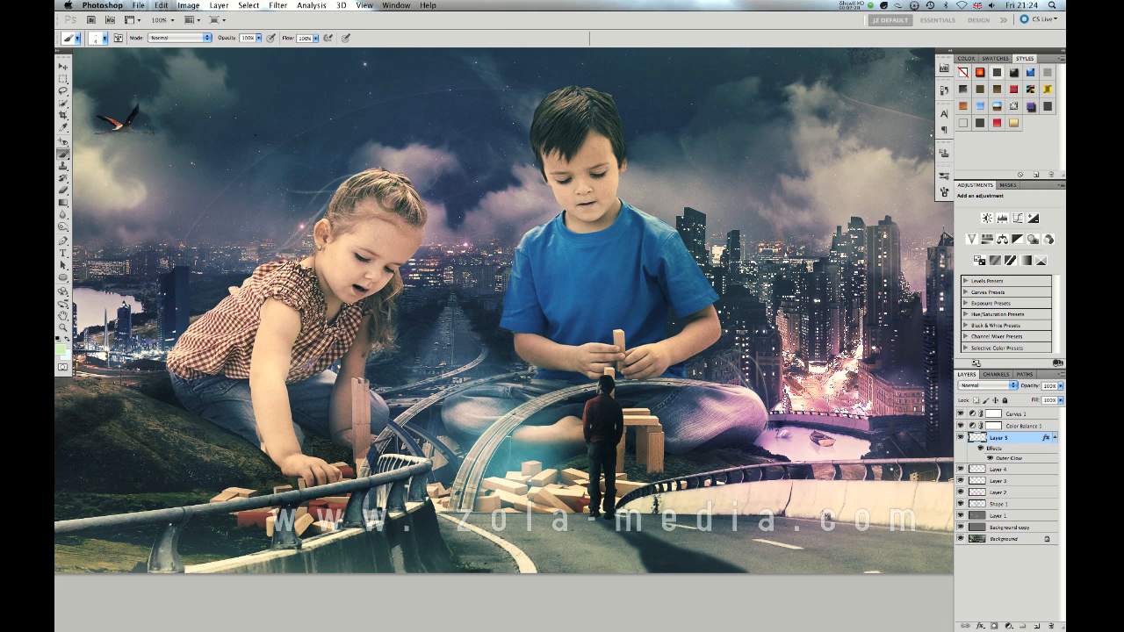
pyautogui.moveTo(353, 208); pyautogui.dragTo(479, 369)
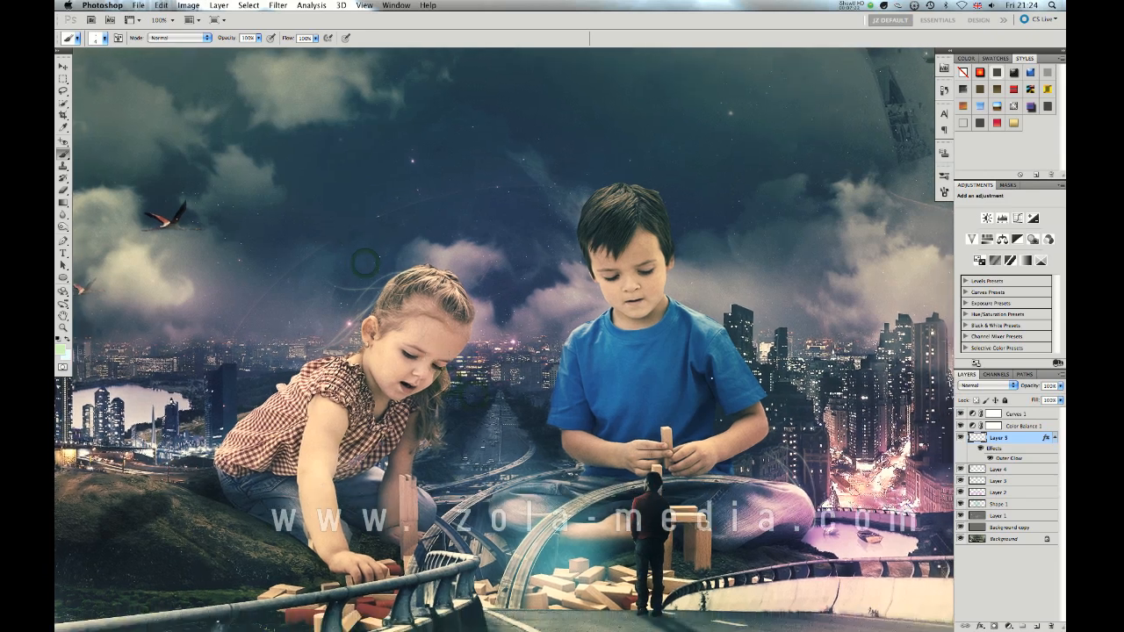
# Try the scattered 300 px brush preset over the sky between the children.
pyautogui.click(944, 178)
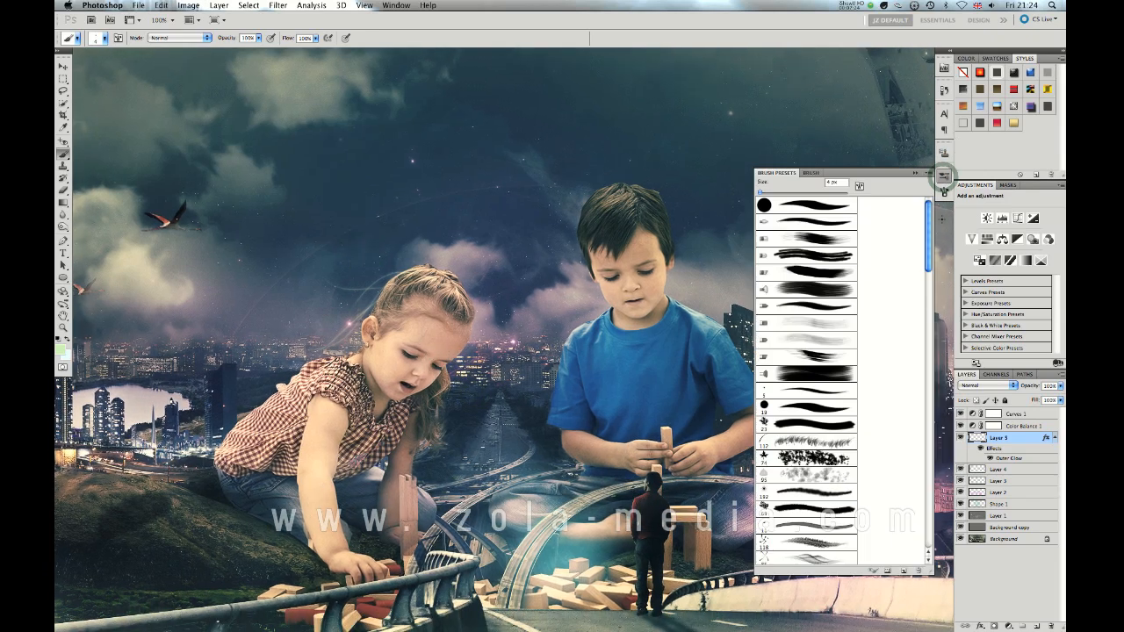
pyautogui.moveTo(929, 238); pyautogui.dragTo(931, 488)
pyautogui.click(831, 451)
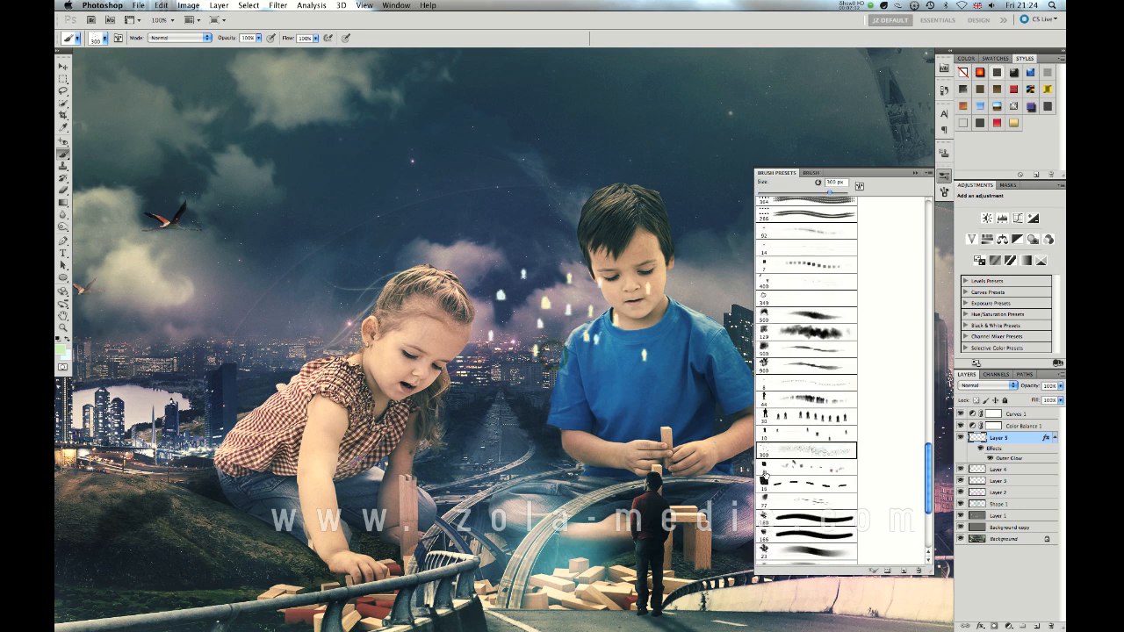
# Choose the 192 px brush preset and reduce its size to 2 px.
pyautogui.moveTo(930, 472)
pyautogui.mouseDown()
pyautogui.moveTo(919, 446)
pyautogui.moveTo(926, 207)
pyautogui.mouseUp()
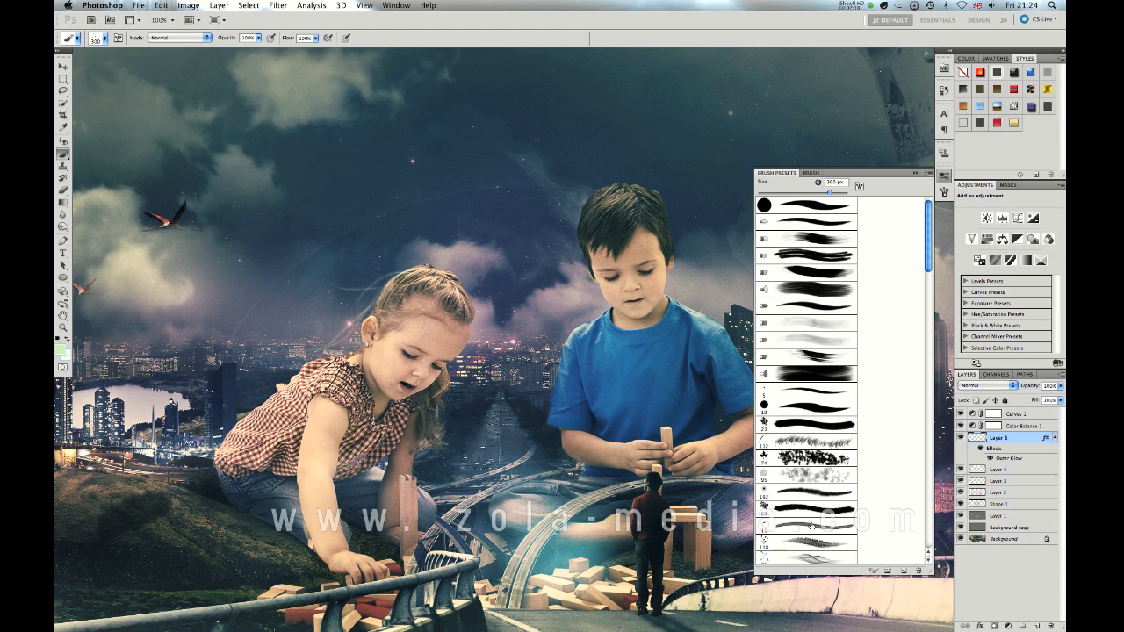
pyautogui.click(790, 495)
pyautogui.scroll(-8, 929, 255)
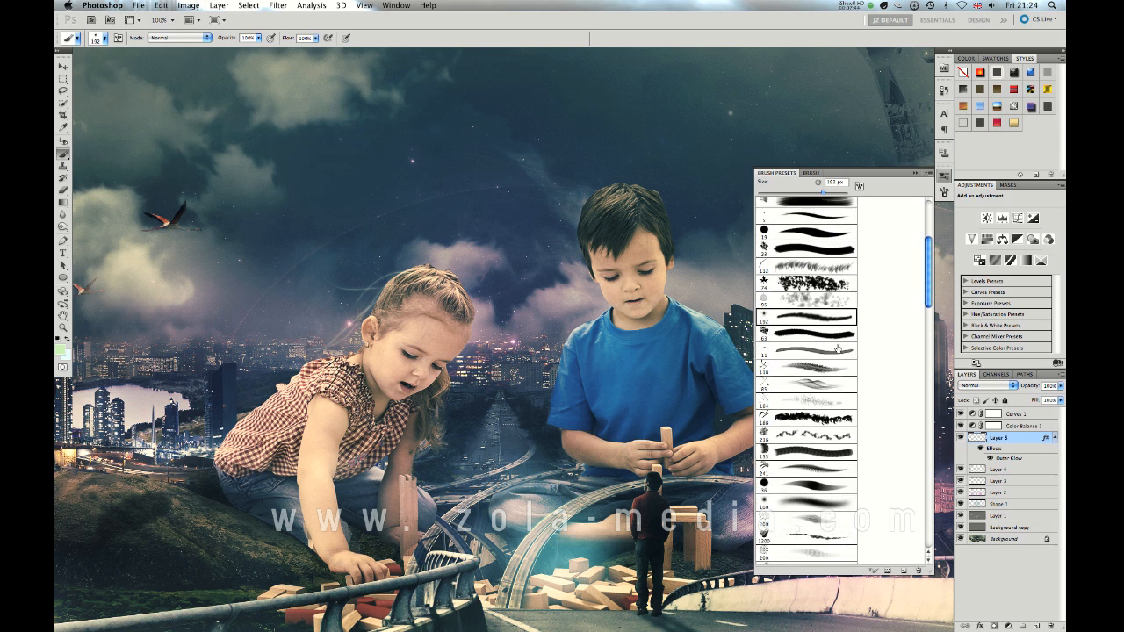
pyautogui.click(916, 173)
pyautogui.press('[')
pyautogui.press('[')
pyautogui.press('[')
pyautogui.press('[')
pyautogui.press('[')
pyautogui.press('[')
pyautogui.press('[')
pyautogui.press('[')
pyautogui.press('[')
pyautogui.press('[')
pyautogui.press('[')
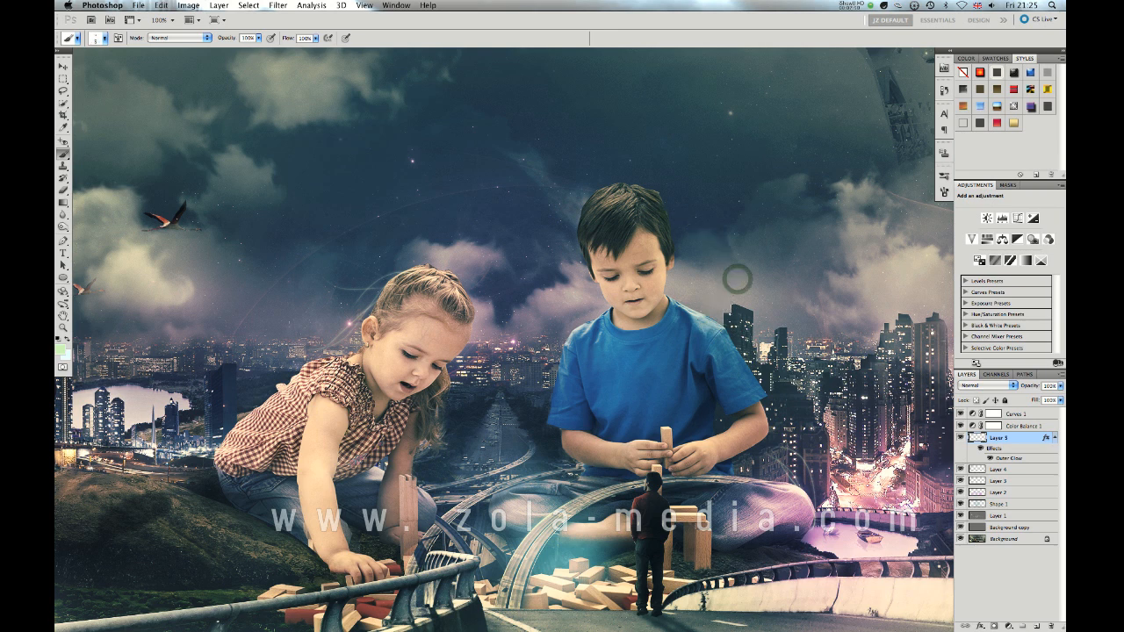
# Enable Scattering at 1000% for the brush, together with Color Dynamics and Transfer.
pyautogui.click(944, 192)
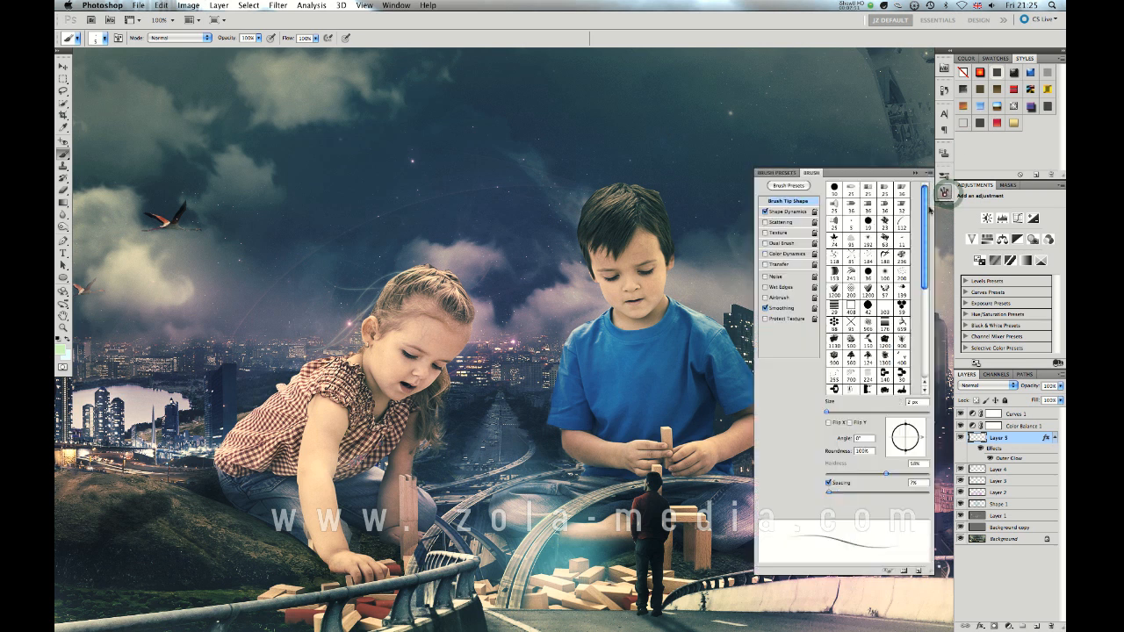
pyautogui.click(781, 222)
pyautogui.moveTo(908, 194); pyautogui.dragTo(939, 190)
# Try the scattered brush in long strokes across the sky above the girl, and undo them.
pyautogui.moveTo(564, 290)
pyautogui.mouseDown()
pyautogui.moveTo(546, 274)
pyautogui.moveTo(372, 253)
pyautogui.mouseUp()
pyautogui.press('super+z')
pyautogui.moveTo(562, 203)
pyautogui.mouseDown()
pyautogui.moveTo(483, 190)
pyautogui.moveTo(146, 275)
pyautogui.mouseUp()
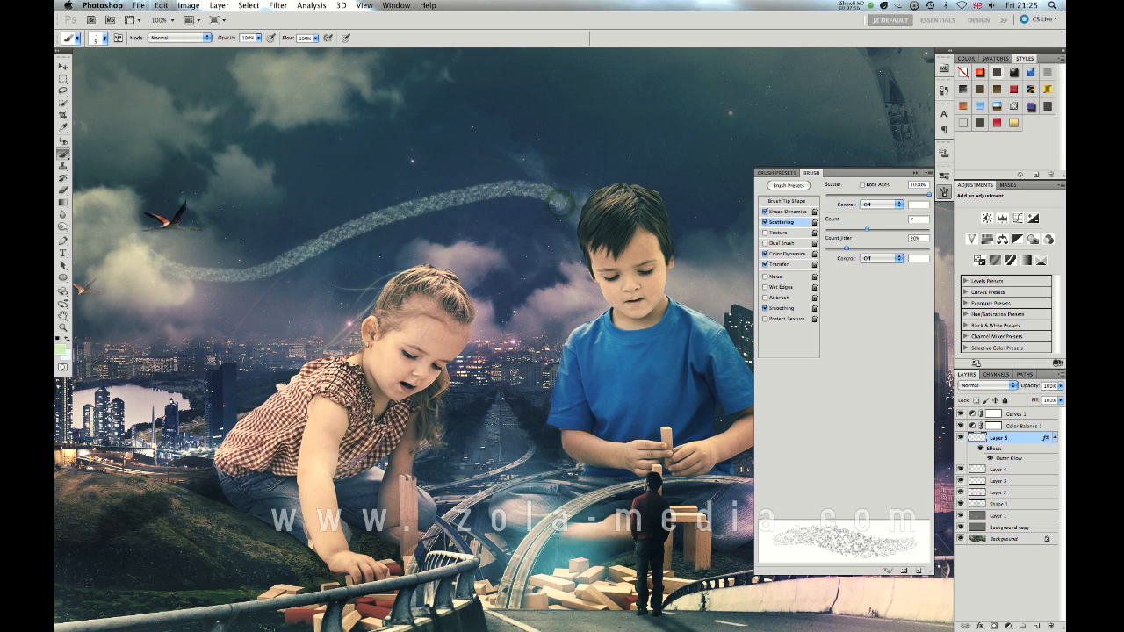
pyautogui.press('super+z')
# In the brush's Shape Dynamics, set the minimum diameter to 0% and the size jitter to 43%.
pyautogui.click(786, 212)
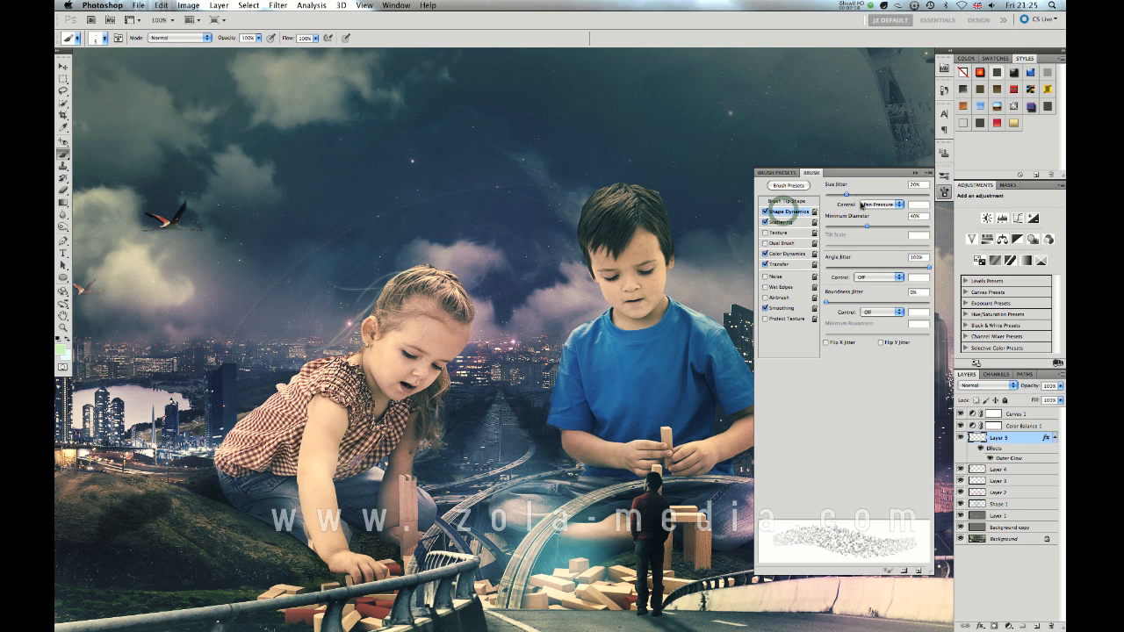
pyautogui.moveTo(867, 225); pyautogui.dragTo(815, 234)
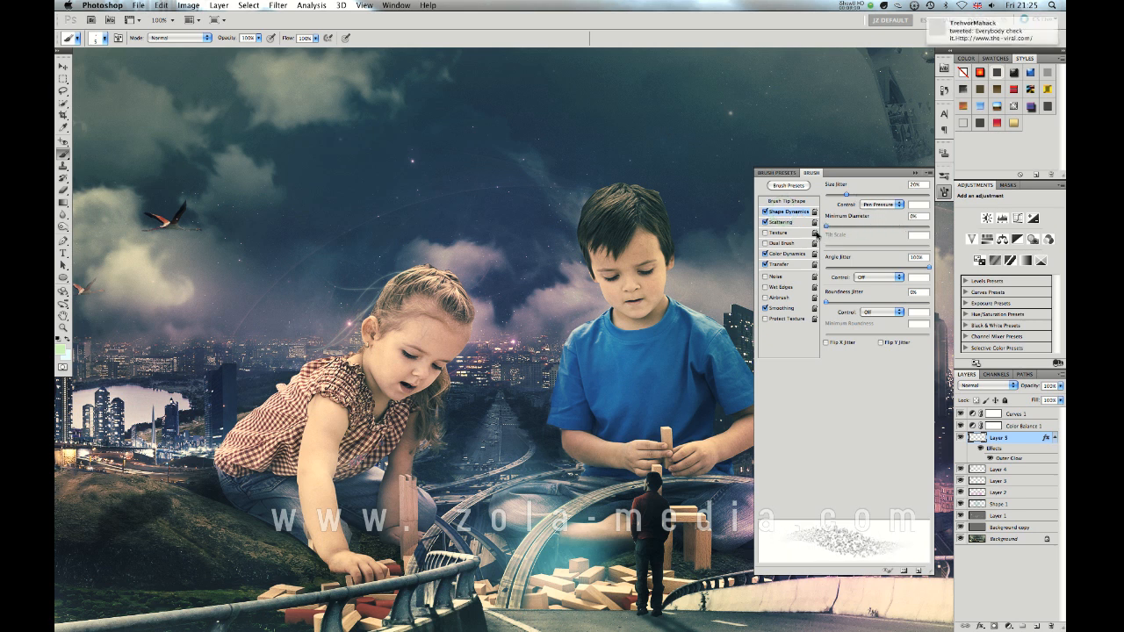
pyautogui.moveTo(846, 194); pyautogui.dragTo(870, 194)
# Try curved particle strokes in the sky between the children, and undo them.
pyautogui.moveTo(390, 309); pyautogui.dragTo(601, 189)
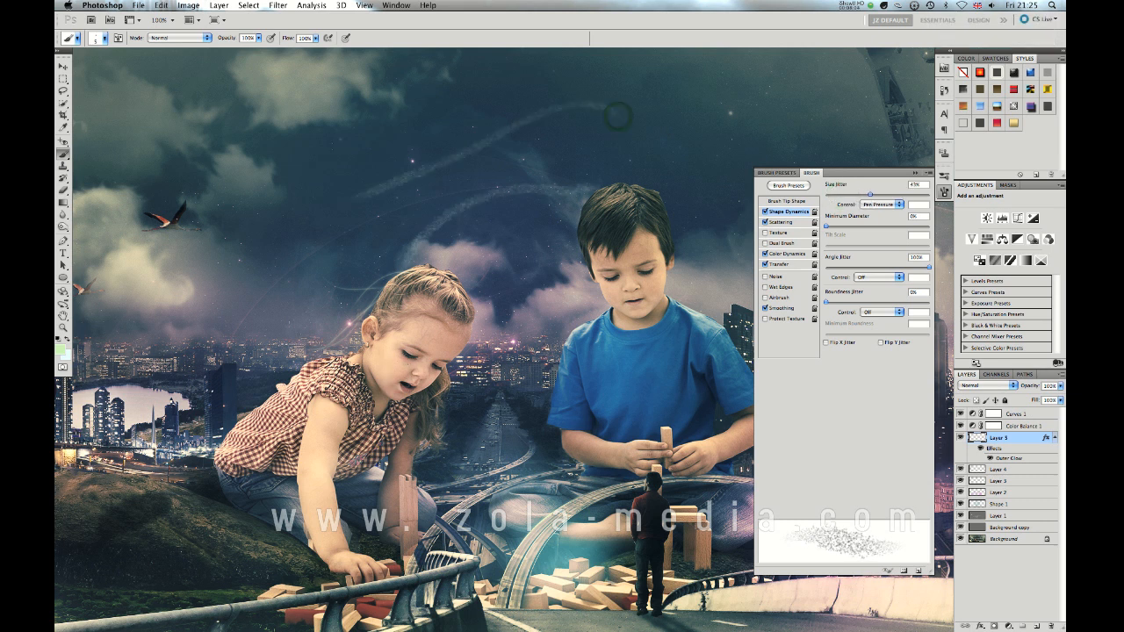
pyautogui.press('super+alt+z')
pyautogui.press('super+alt+z')
pyautogui.press('super+alt+z')
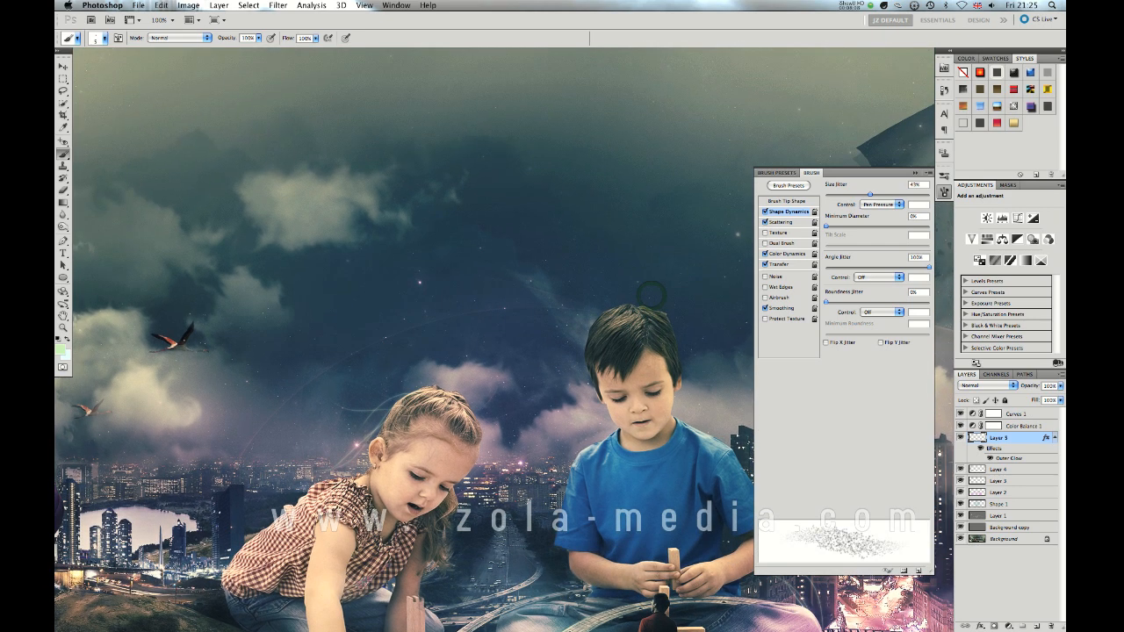
# Paint faint scattered particles in the sky around the top of the boy's head on Layer 5.
pyautogui.click(651, 293)
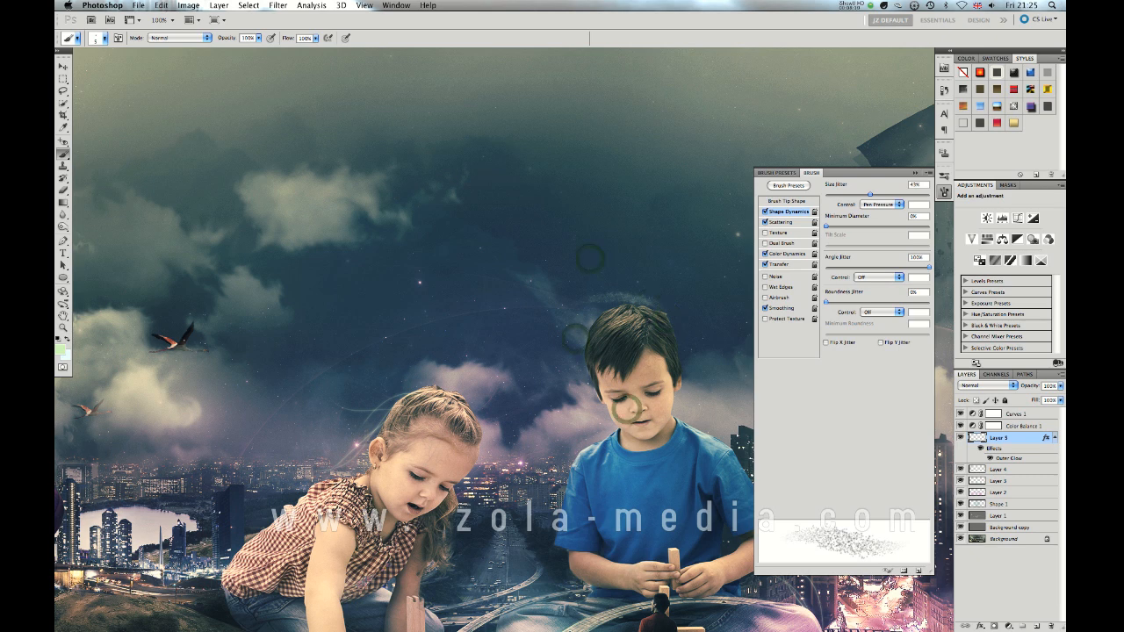
pyautogui.moveTo(630, 476); pyautogui.dragTo(613, 362)
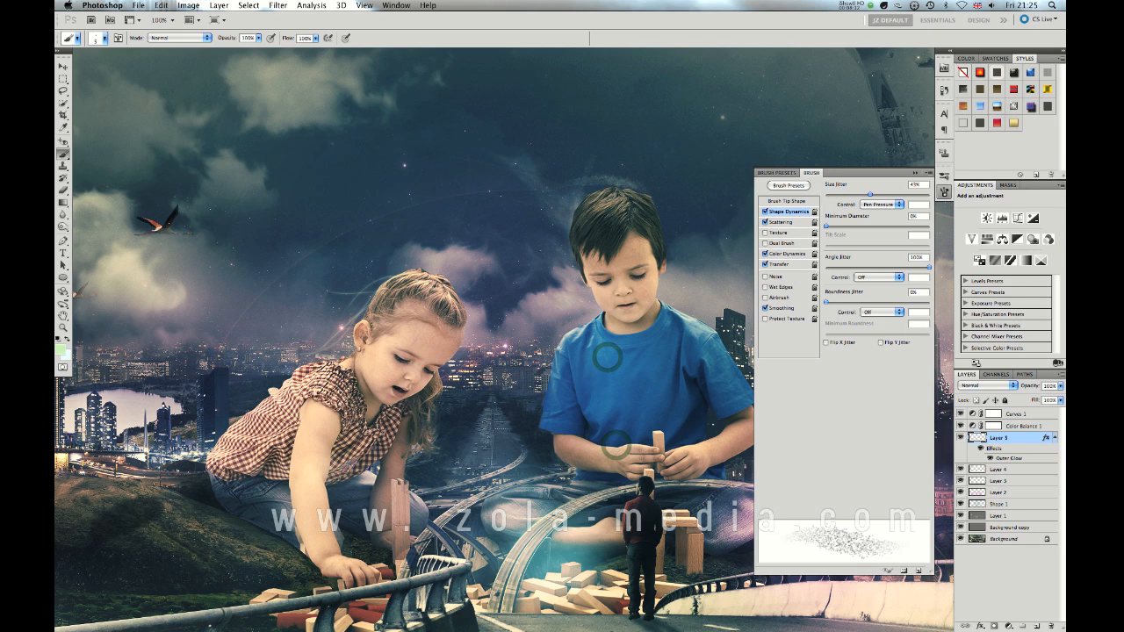
pyautogui.press('super+minus')
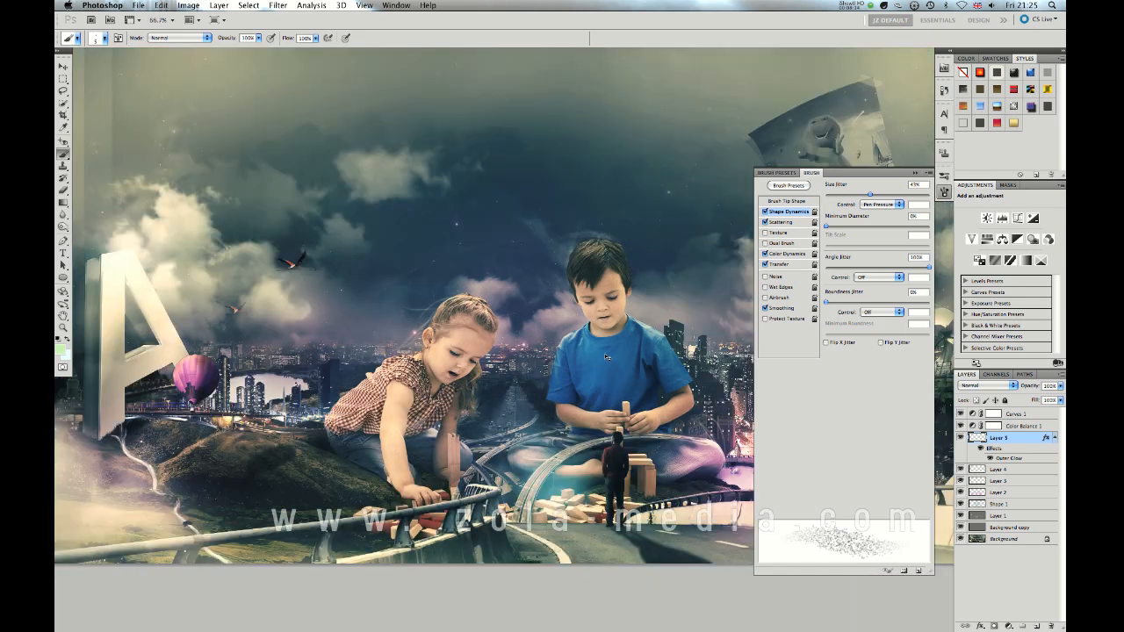
pyautogui.press('super+minus')
pyautogui.click(916, 173)
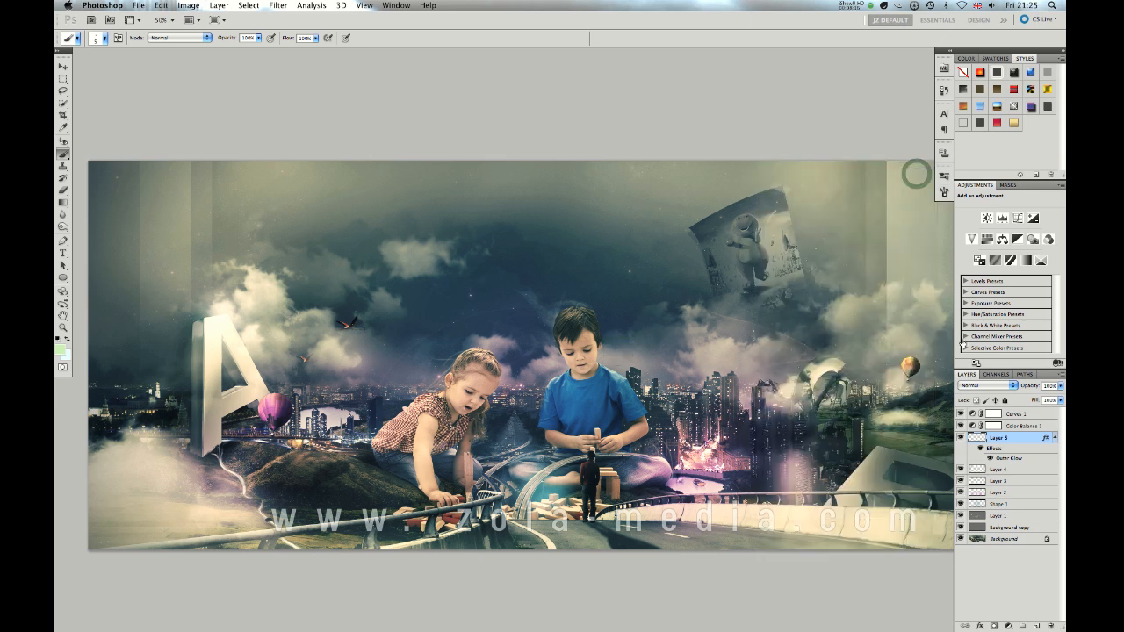
# Add a Gradient Map adjustment layer above Curves 1 using the black, purple and yellow preset gradient.
pyautogui.click(1025, 414)
pyautogui.click(1009, 625)
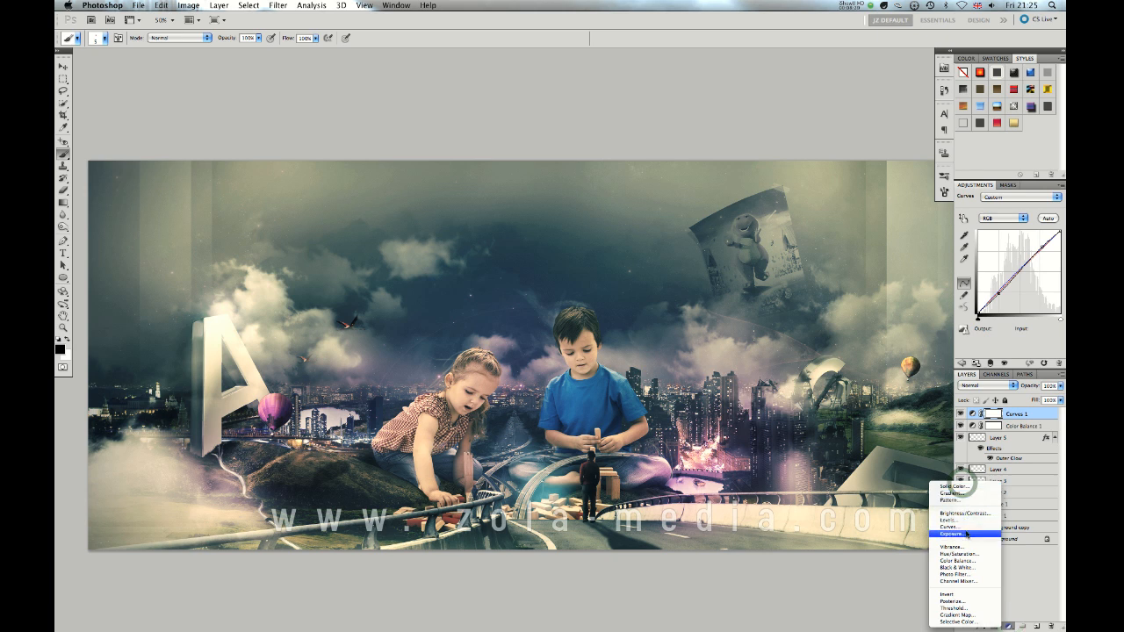
pyautogui.click(1029, 593)
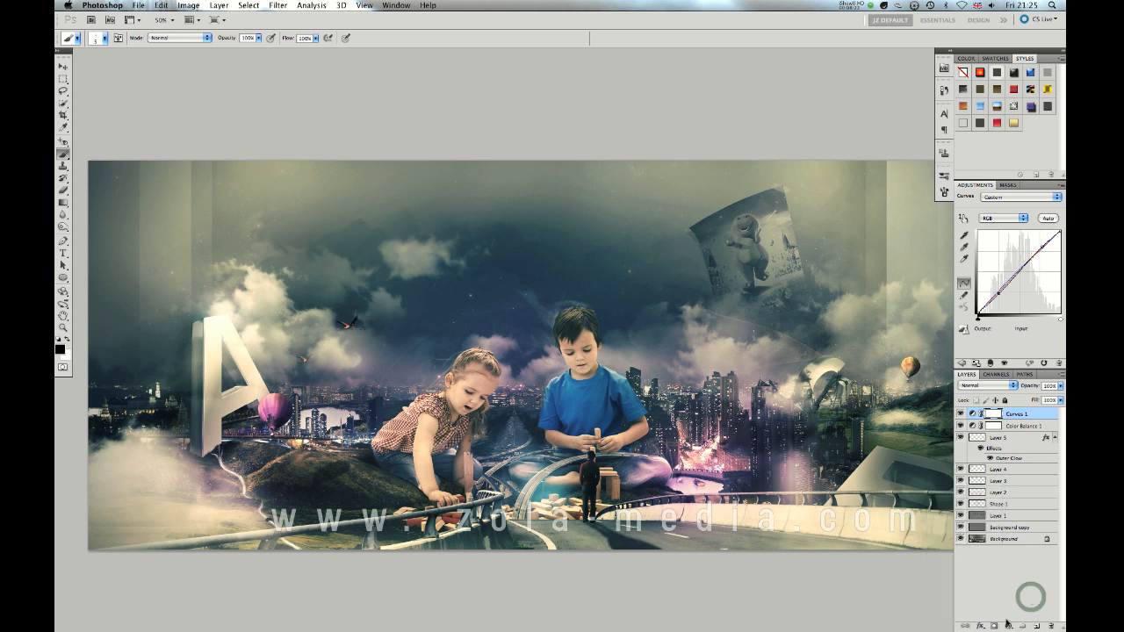
pyautogui.click(1008, 625)
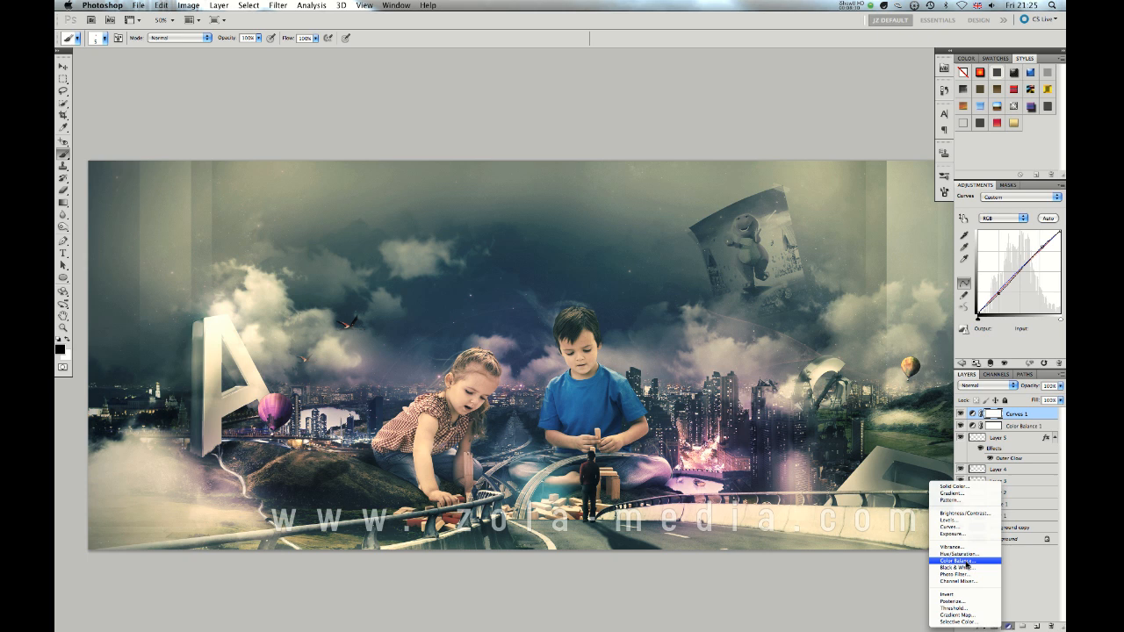
pyautogui.click(964, 618)
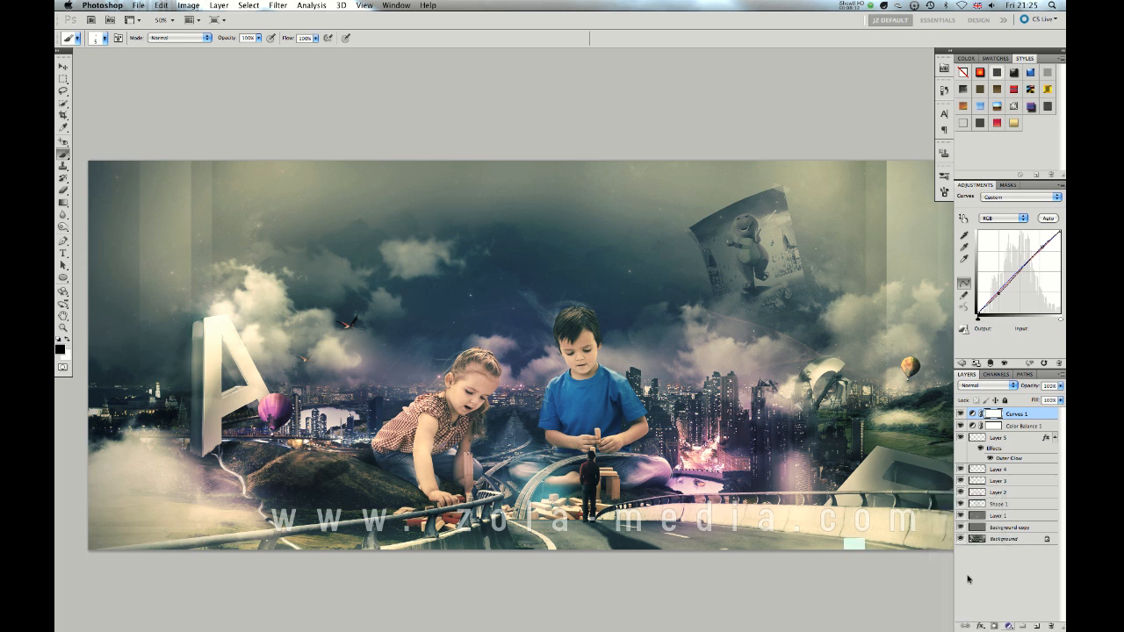
pyautogui.click(1006, 226)
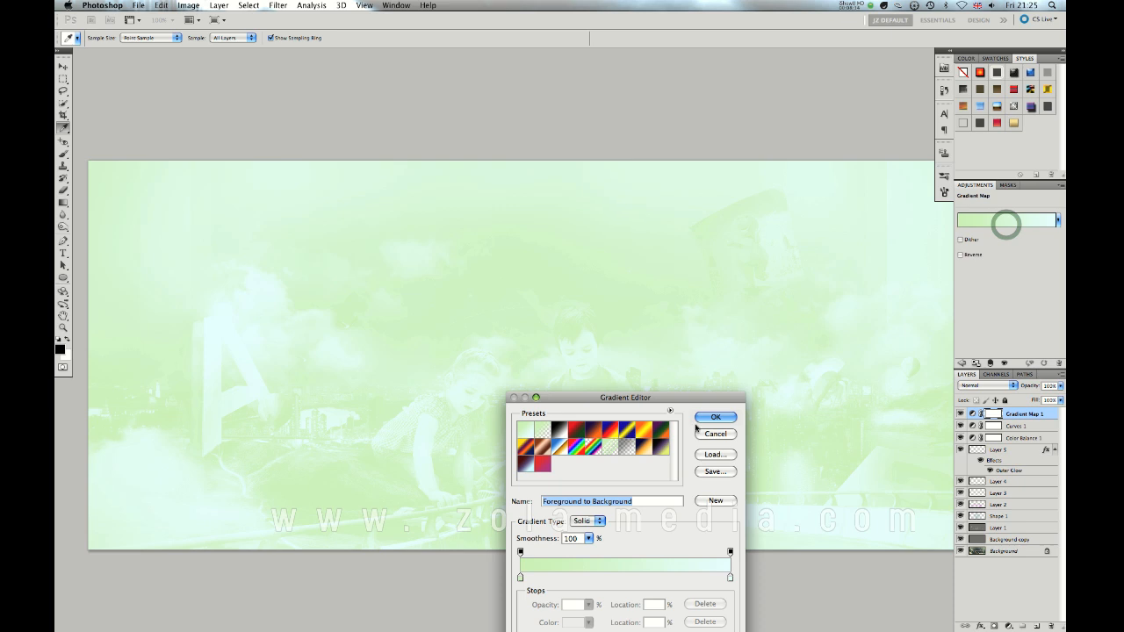
pyautogui.click(646, 448)
pyautogui.click(663, 450)
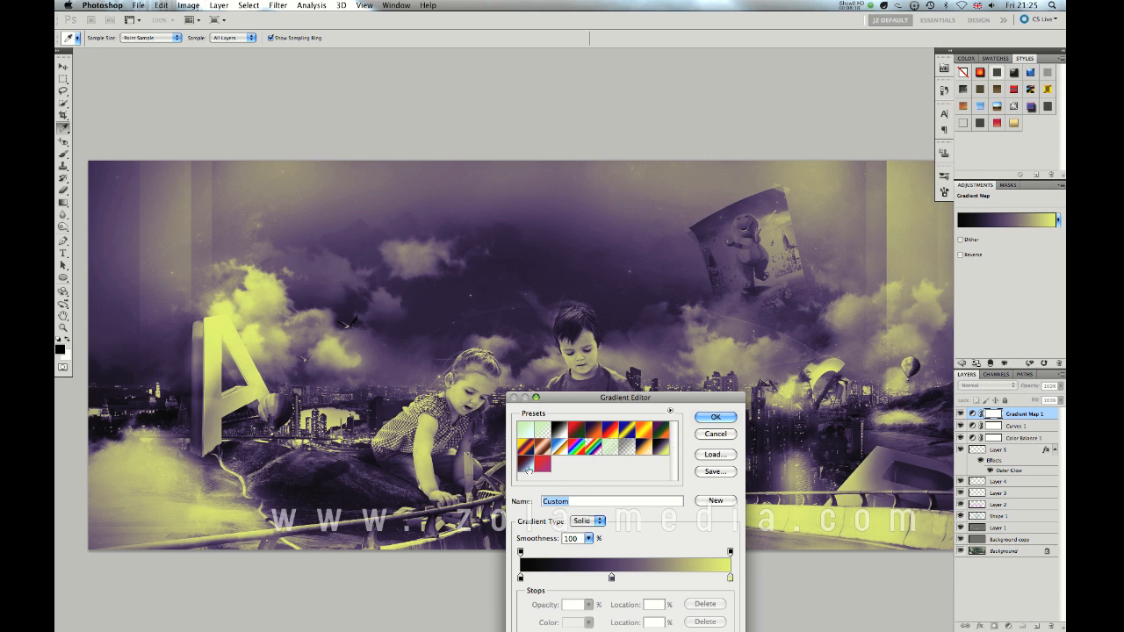
pyautogui.click(714, 418)
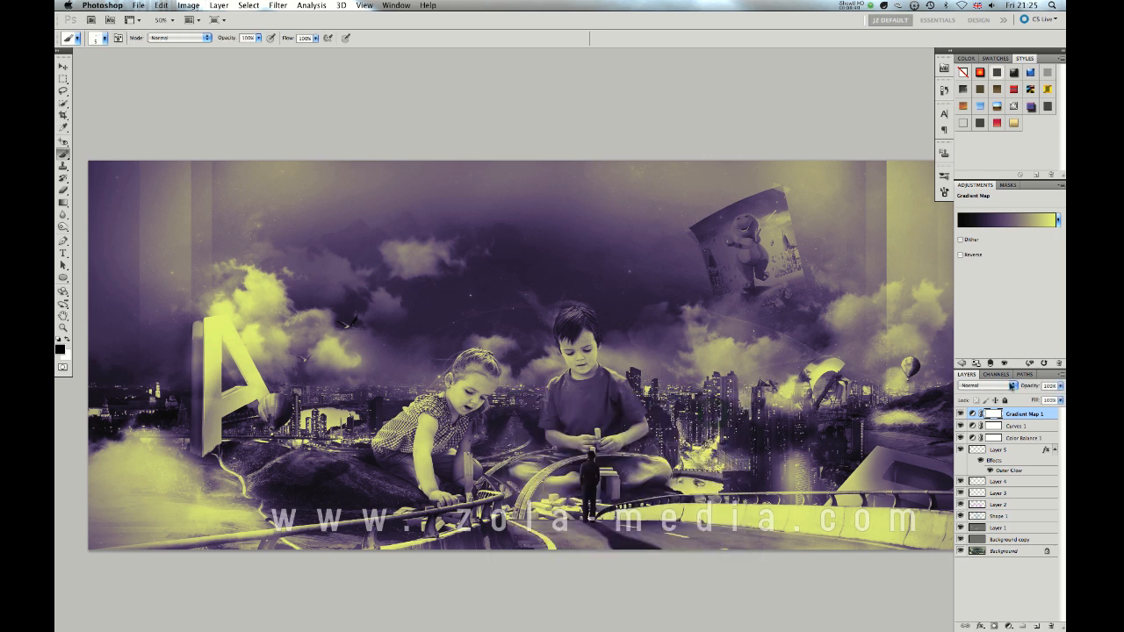
# Lower the Gradient Map layer's opacity to 24%, keeping its blend mode Normal.
pyautogui.click(1012, 387)
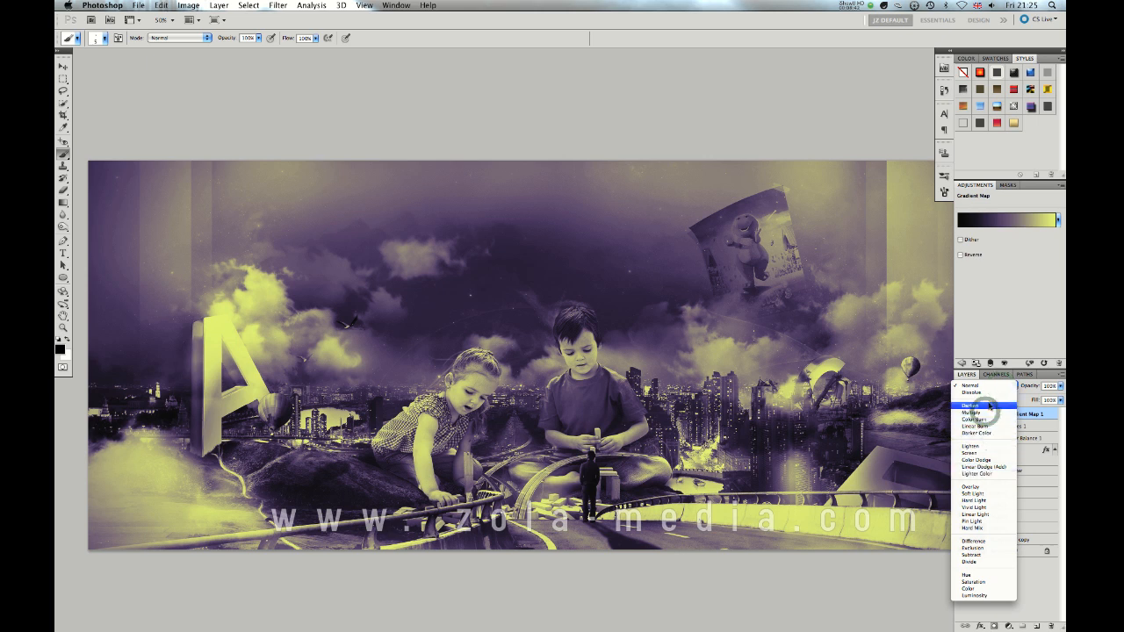
pyautogui.click(1010, 378)
pyautogui.click(1060, 385)
pyautogui.moveTo(1057, 397); pyautogui.dragTo(1018, 397)
pyautogui.click(997, 402)
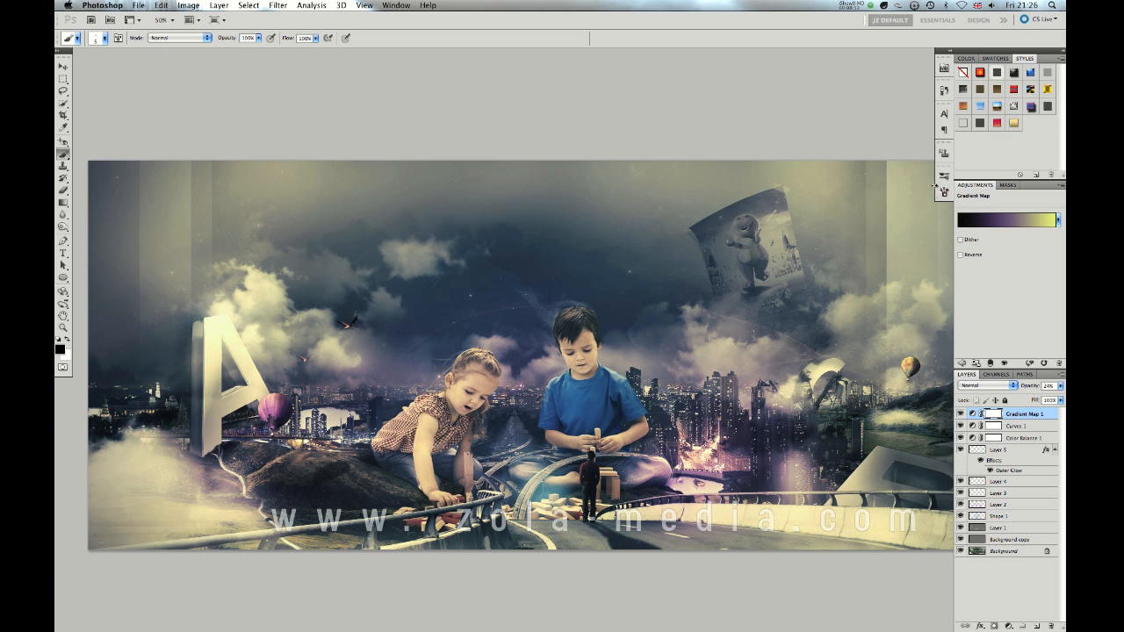
# Choose the soft 500 px brush preset and enlarge it to 700 px.
pyautogui.click(944, 175)
pyautogui.moveTo(927, 280)
pyautogui.mouseDown()
pyautogui.moveTo(919, 502)
pyautogui.moveTo(896, 527)
pyautogui.mouseUp()
pyautogui.click(818, 565)
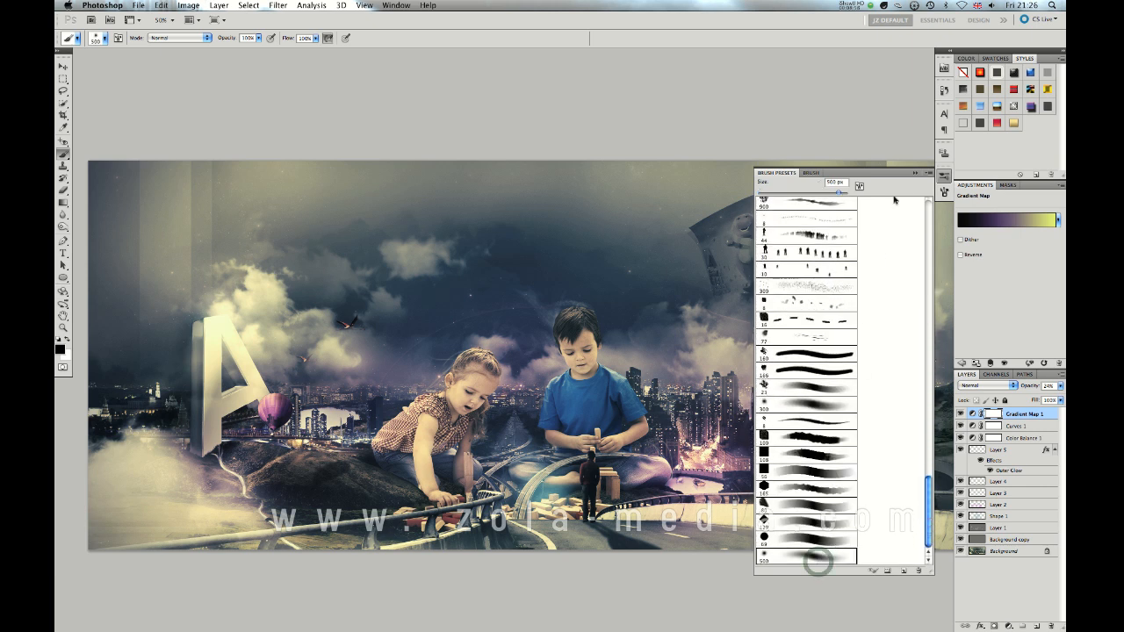
pyautogui.click(915, 173)
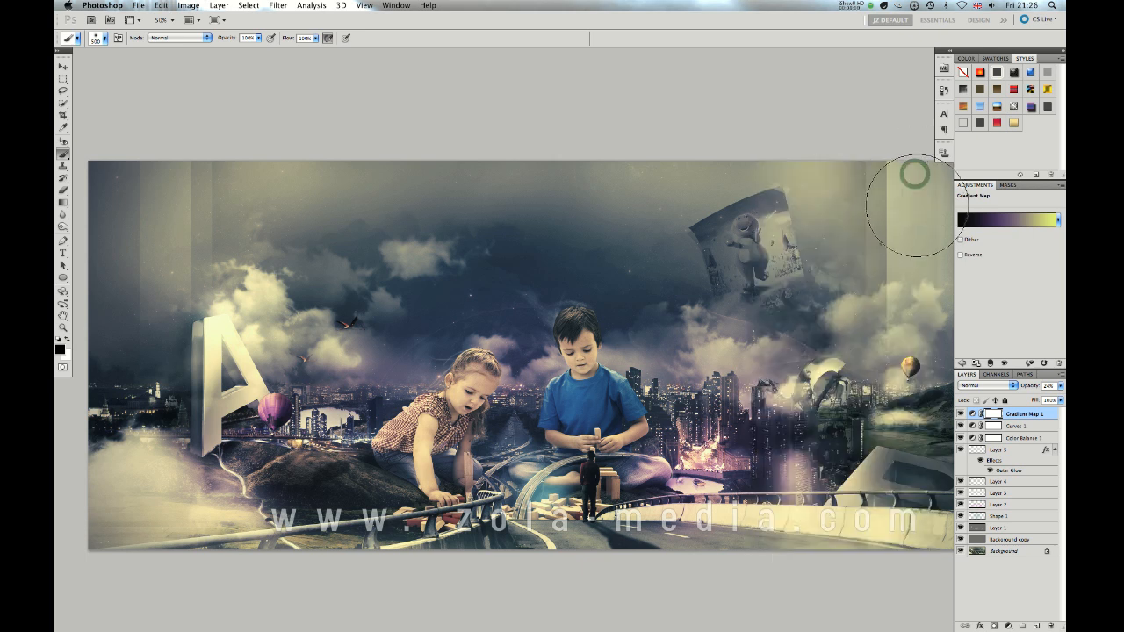
pyautogui.press(']')
pyautogui.press(']')
# Paint soft black spots on the Gradient Map mask over the clouds above the girl and below the floating picture.
pyautogui.click(775, 325)
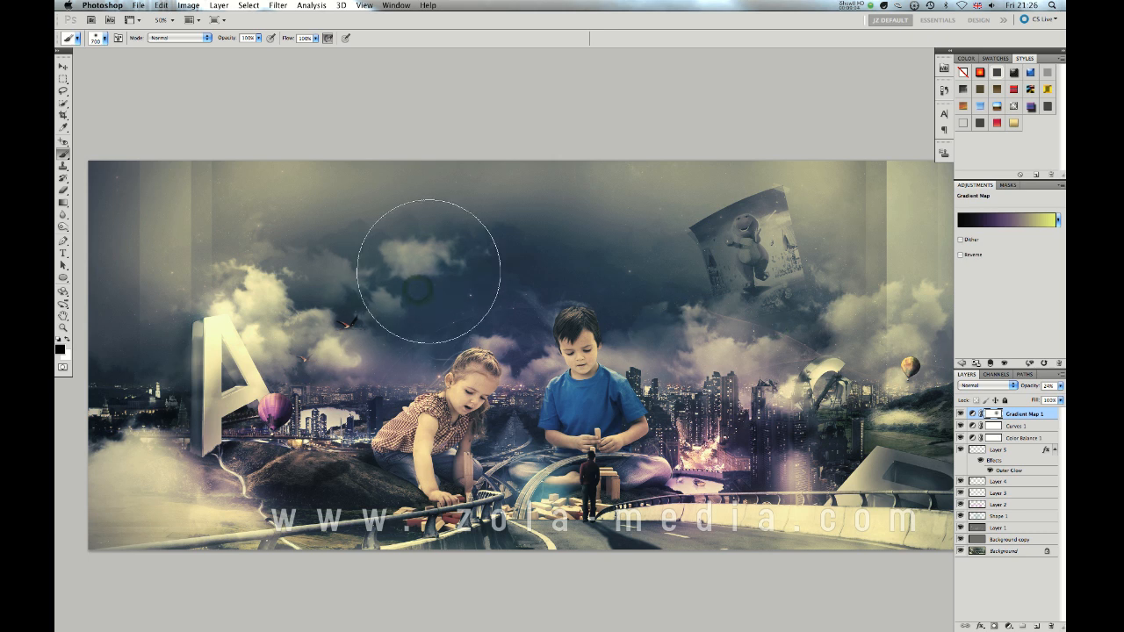
pyautogui.moveTo(405, 350); pyautogui.dragTo(452, 343)
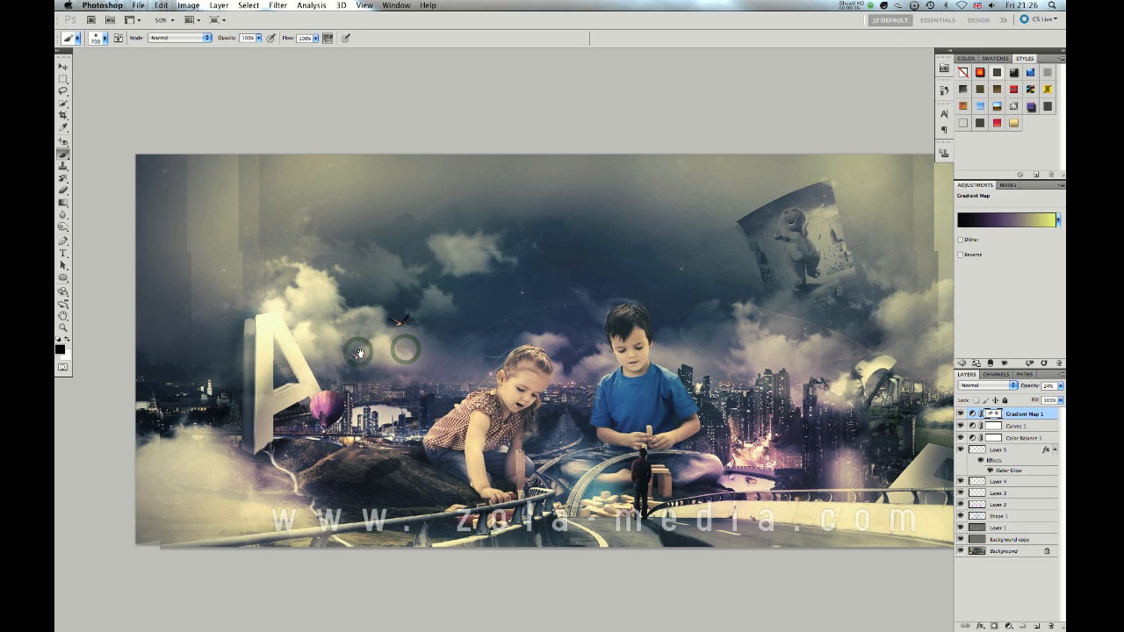
pyautogui.scroll(-1, 255, 301)
pyautogui.hscroll(5, 745, 367)
pyautogui.click(760, 362)
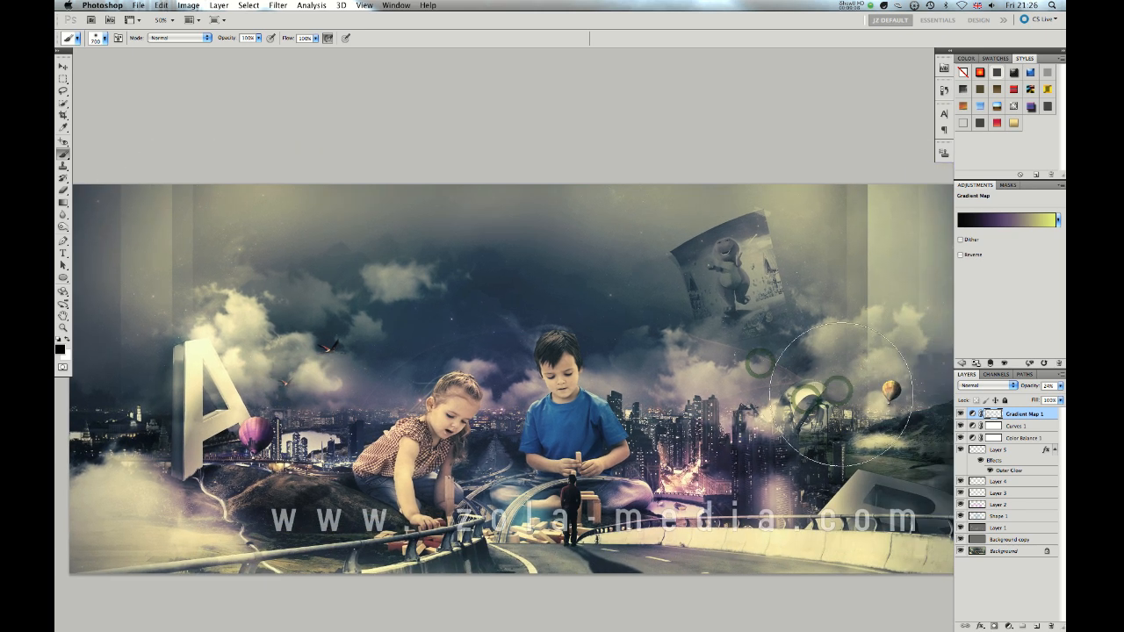
# Examine the toned composition at 33.3%, 50% and 66.7% zoom, from the giant letter A across to the city skyline.
pyautogui.hscroll(-3, 790, 386)
pyautogui.scroll(1, 791, 386)
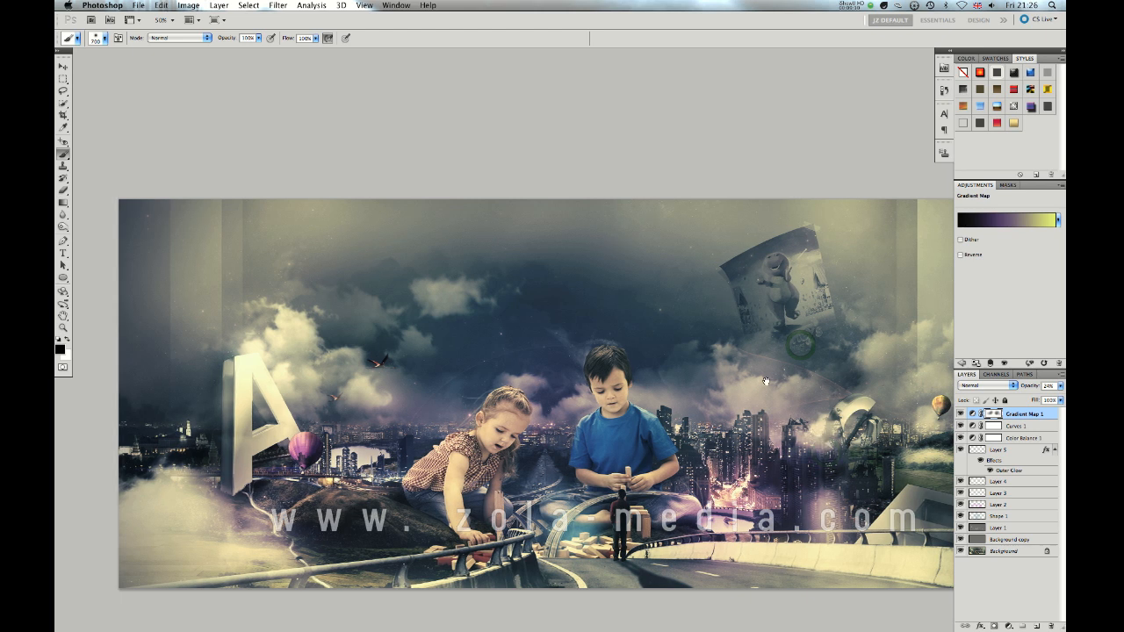
pyautogui.hscroll(3, 791, 387)
pyautogui.scroll(-1, 791, 386)
pyautogui.press('super+minus')
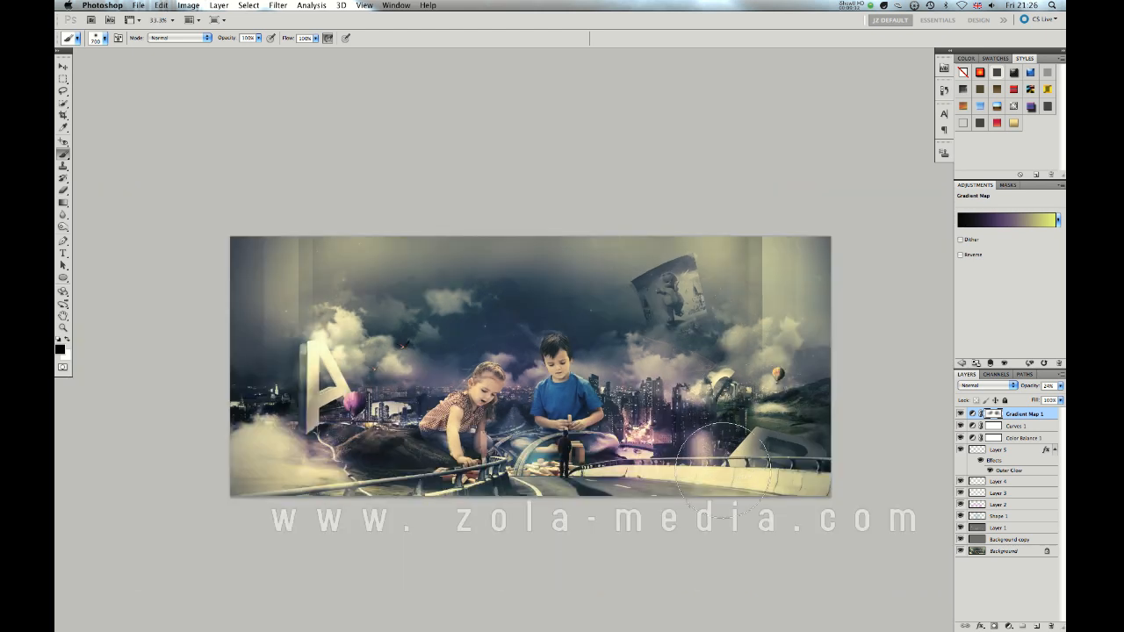
pyautogui.press('super+plus')
pyautogui.scroll(1, 733, 437)
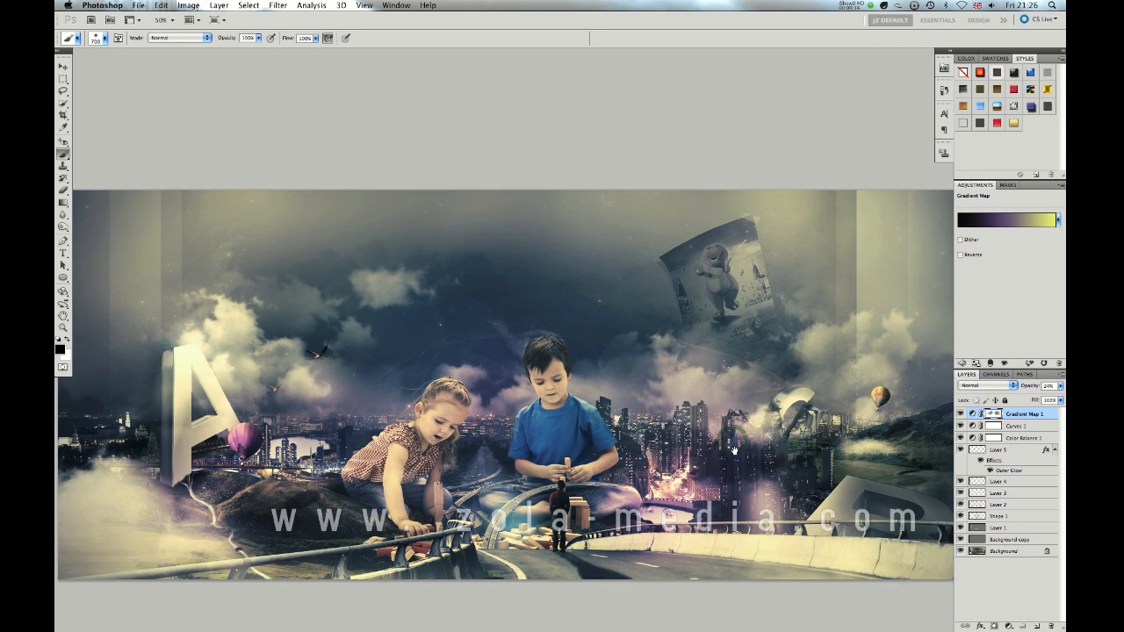
pyautogui.hscroll(-1, 711, 360)
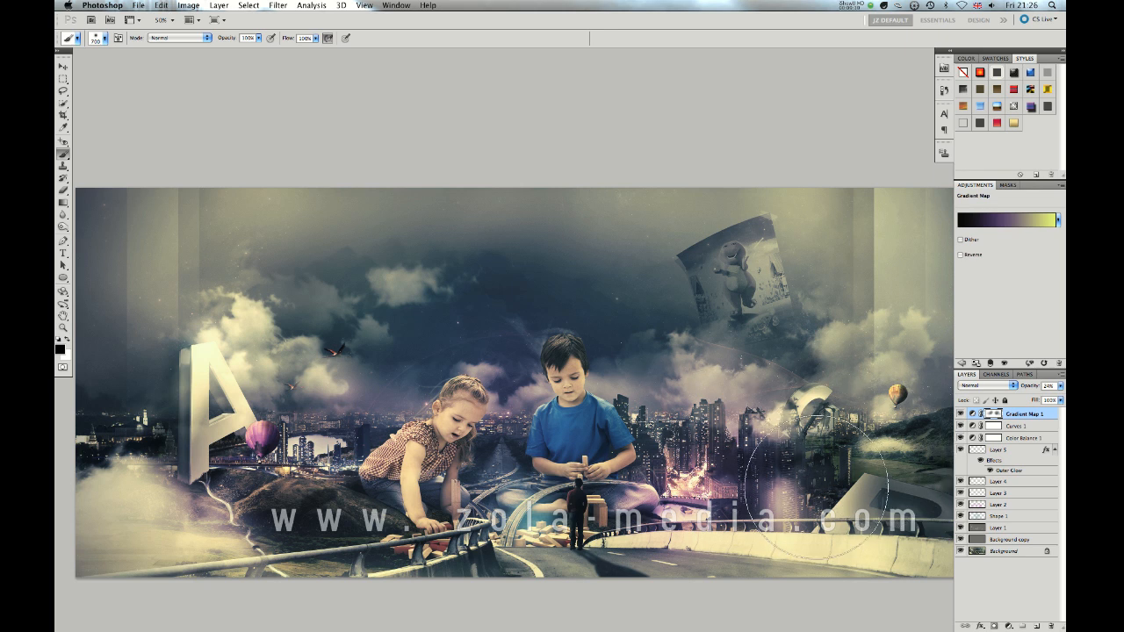
pyautogui.press('super+plus')
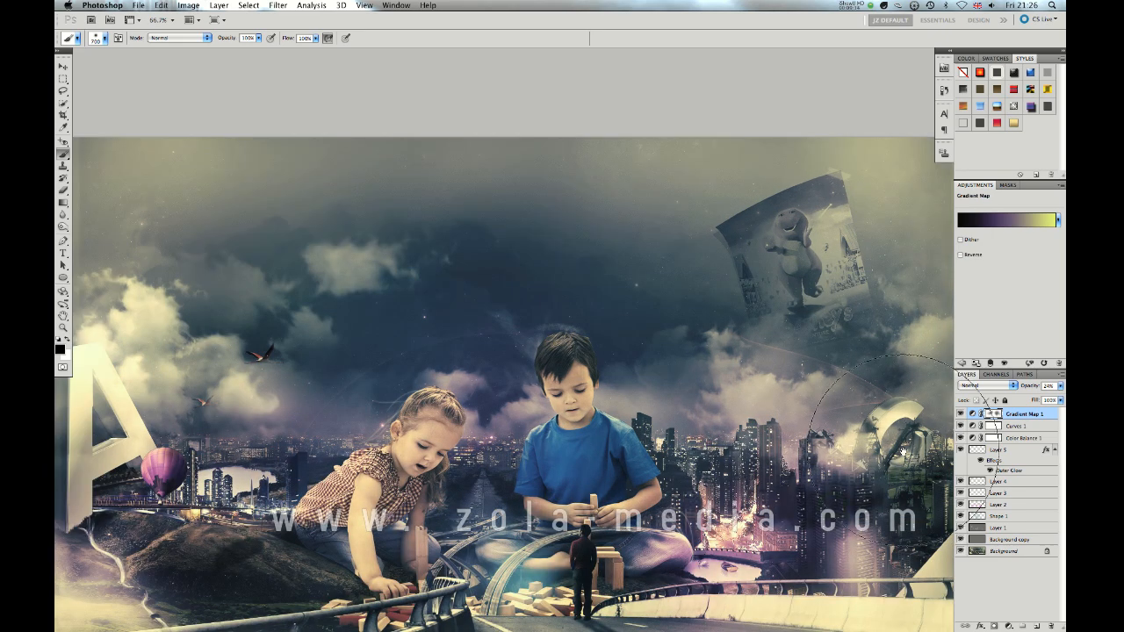
pyautogui.hscroll(5, 630, 448)
pyautogui.scroll(-2, 630, 448)
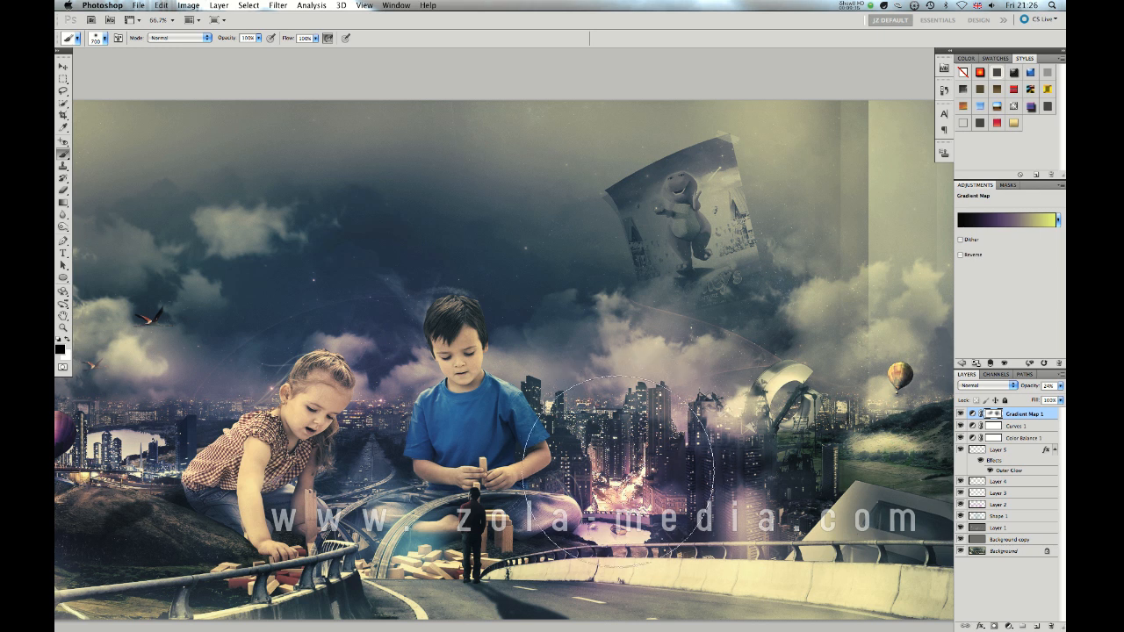
pyautogui.press('v')
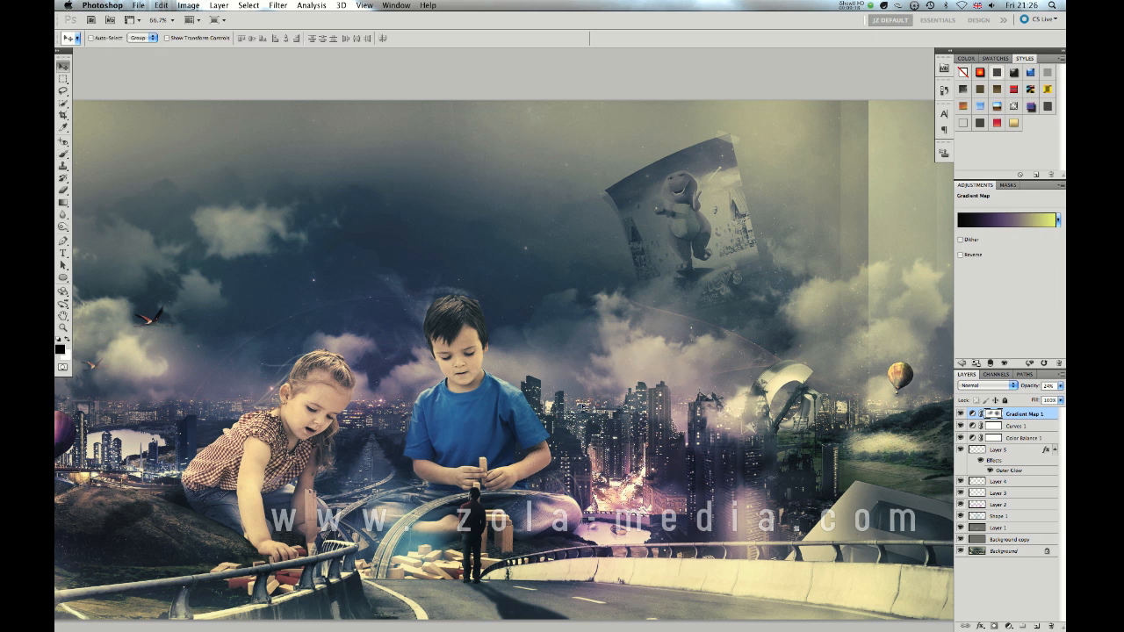
pyautogui.hscroll(-4, 591, 411)
pyautogui.scroll(2, 591, 411)
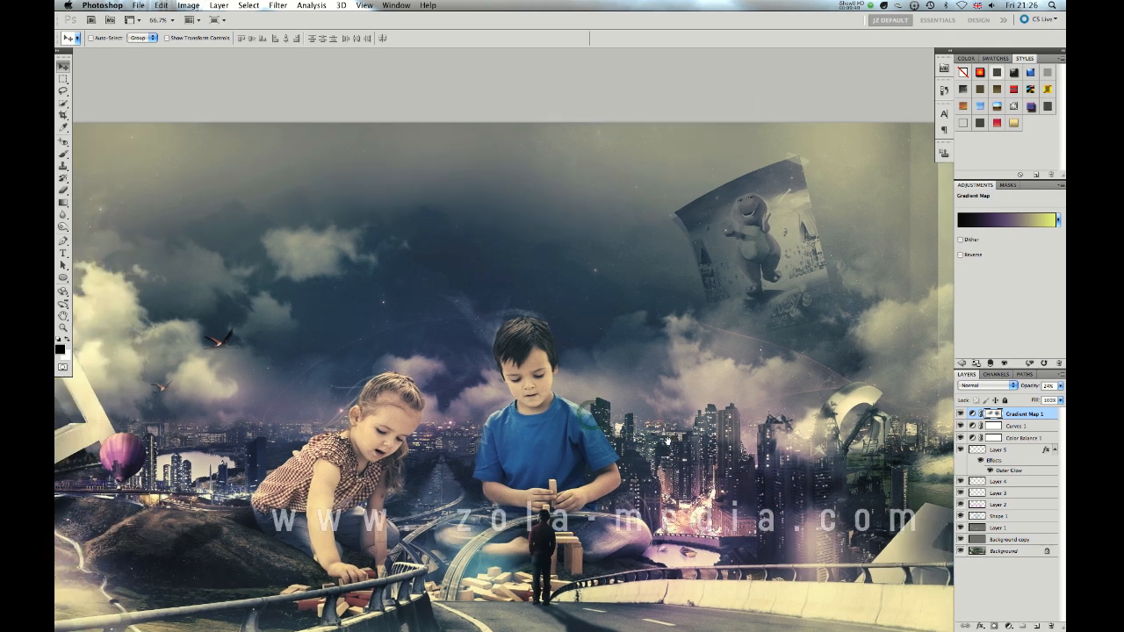
pyautogui.hscroll(-4, 313, 446)
pyautogui.scroll(1, 314, 445)
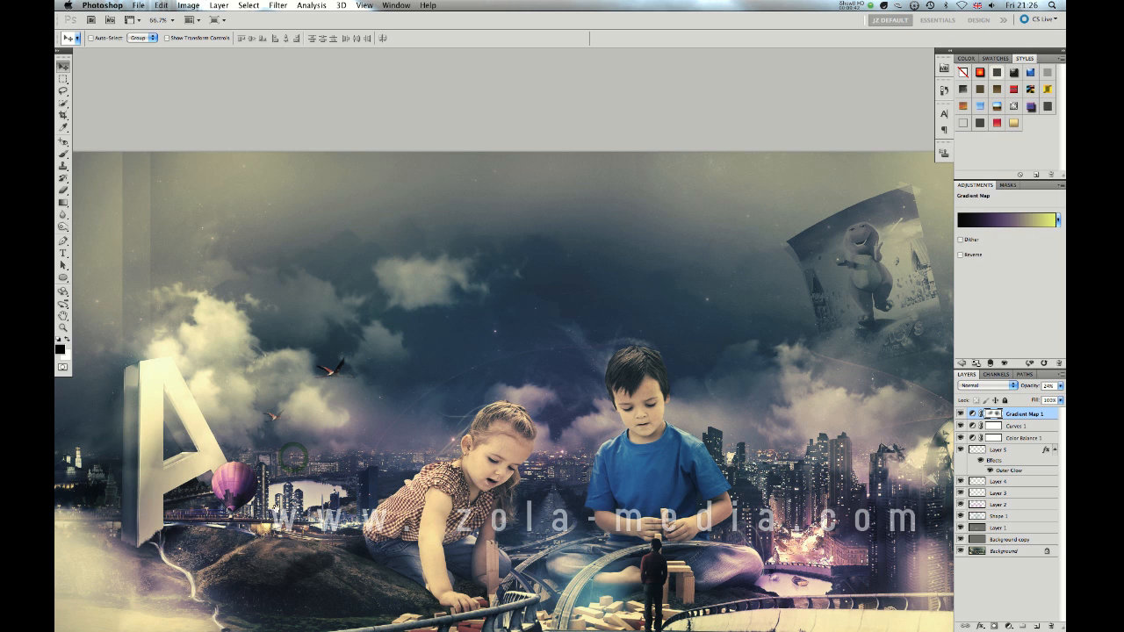
pyautogui.scroll(-3, 615, 453)
pyautogui.hscroll(1, 615, 452)
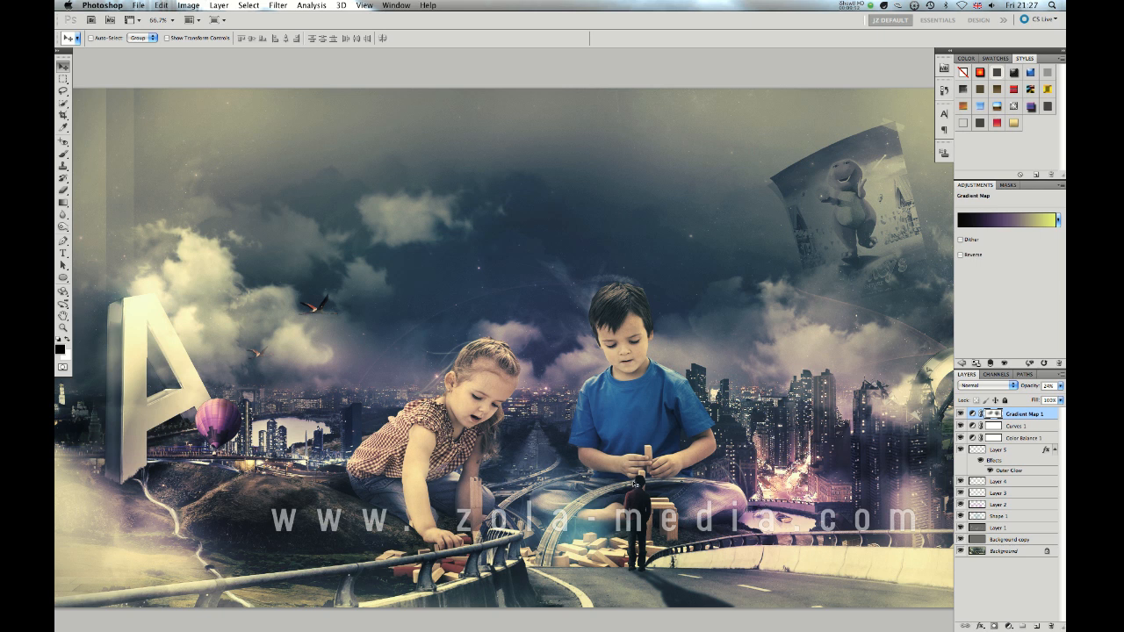
pyautogui.click(851, 5)
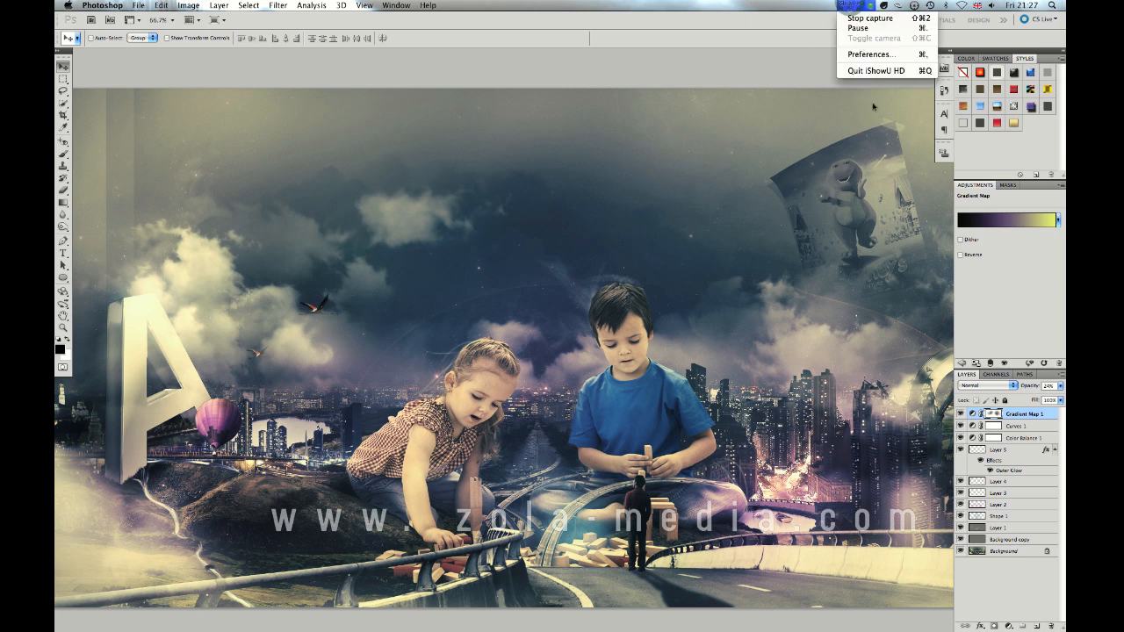